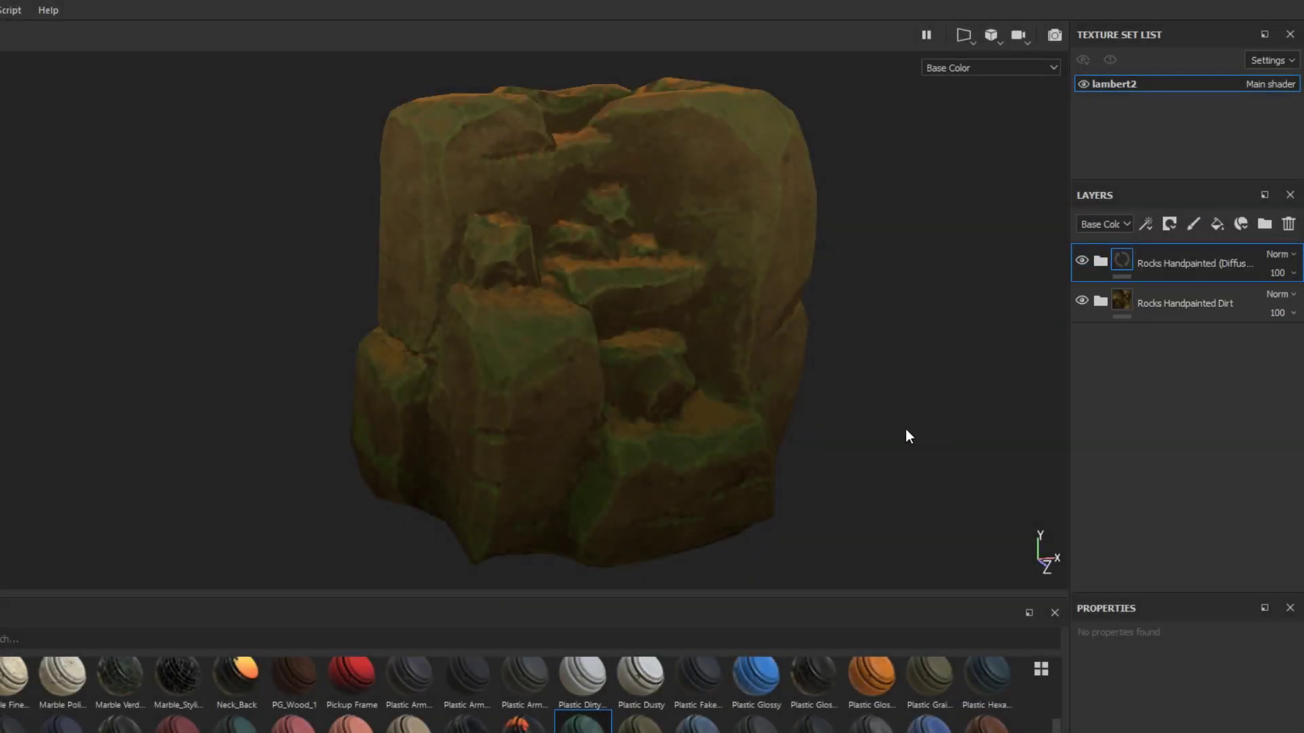
alt+drag(867, 447, 830, 477)
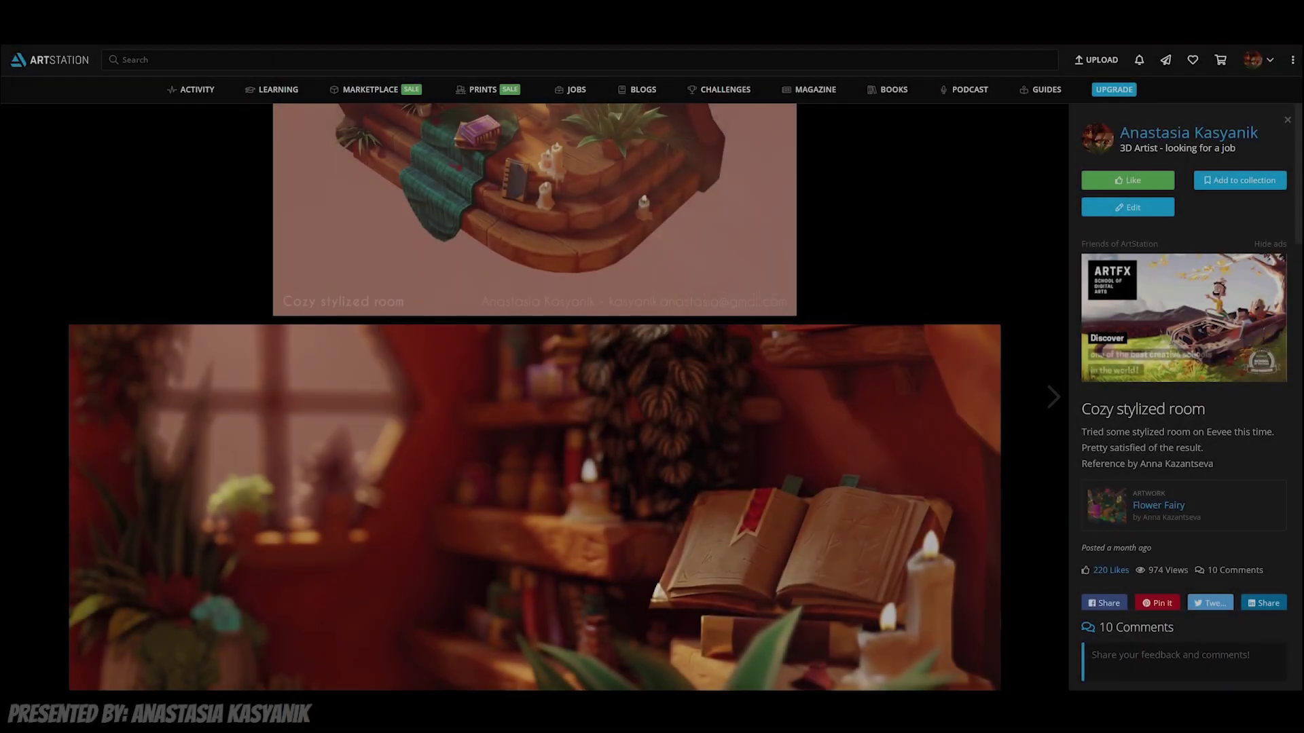
Step: Look through the Cozy stylized room renders on ArtStation, followed by a prop artist's portfolio of illustrated scenes
scroll(535, 397, down, 4)
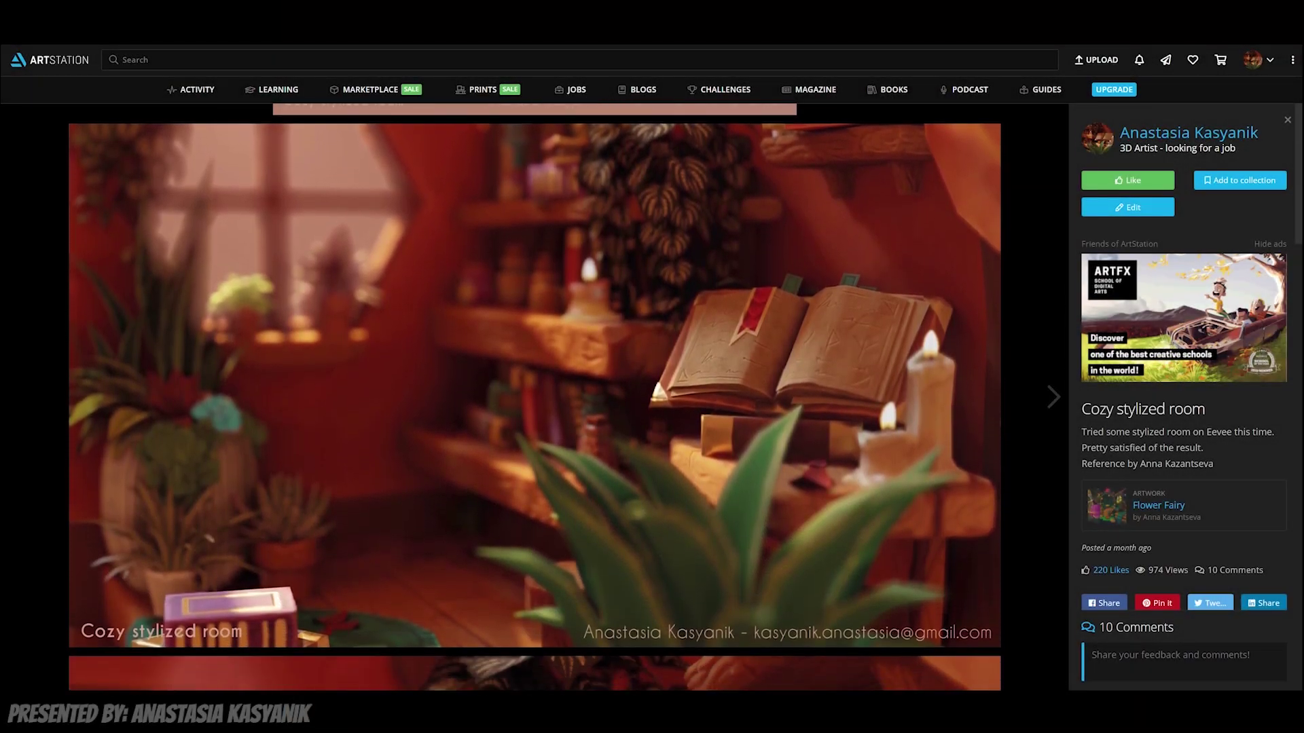
scroll(535, 397, down, 4)
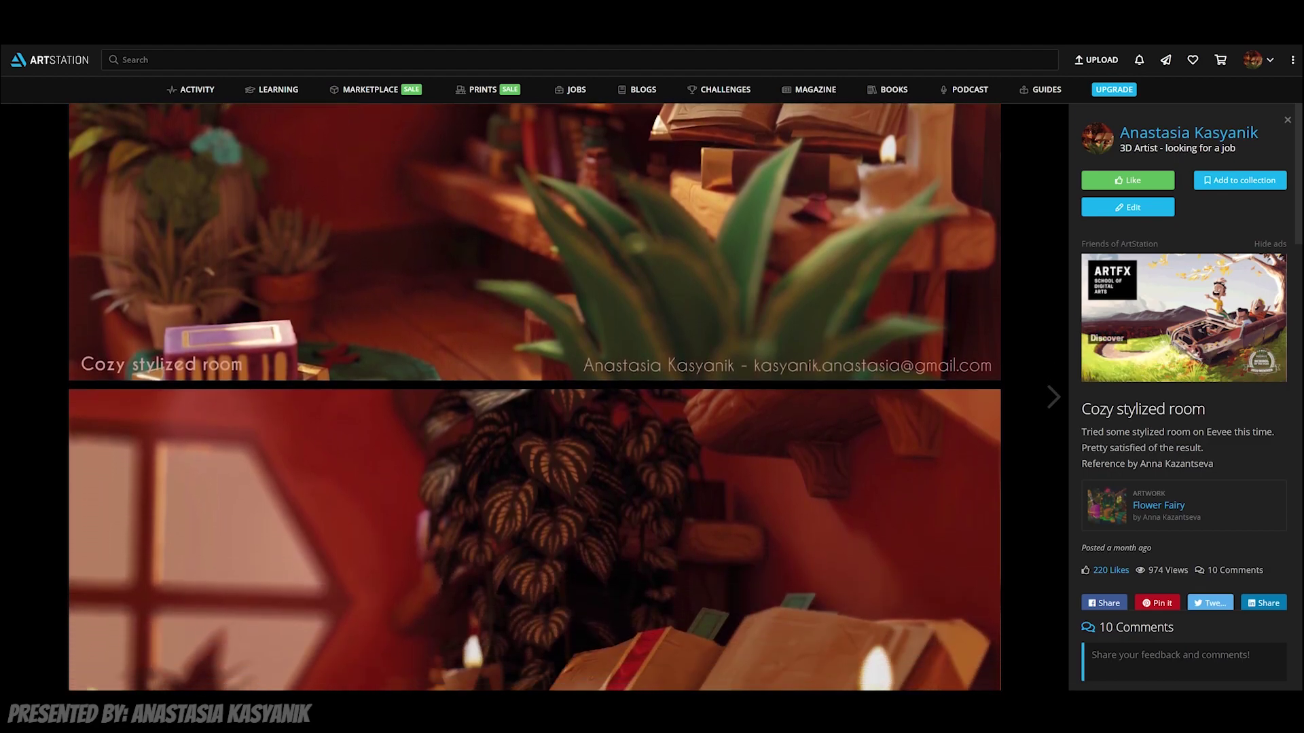
scroll(534, 397, down, 4)
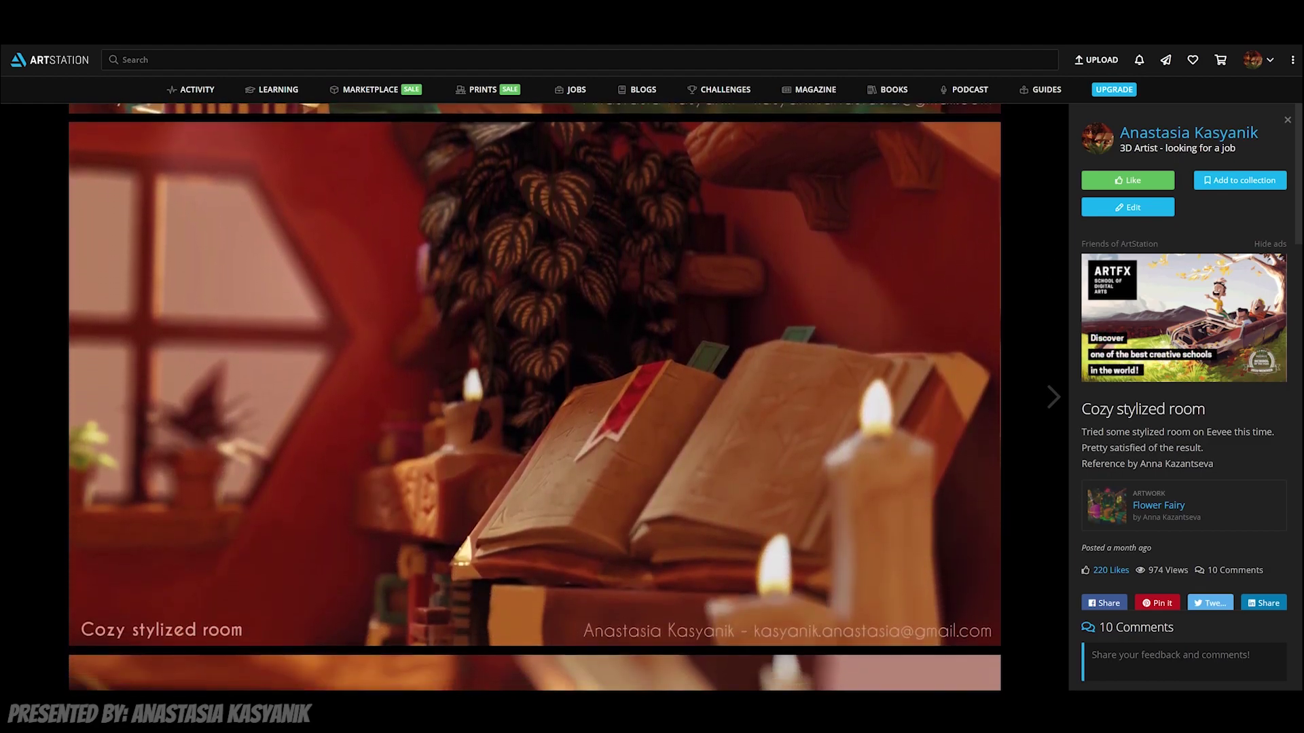
scroll(534, 397, down, 4)
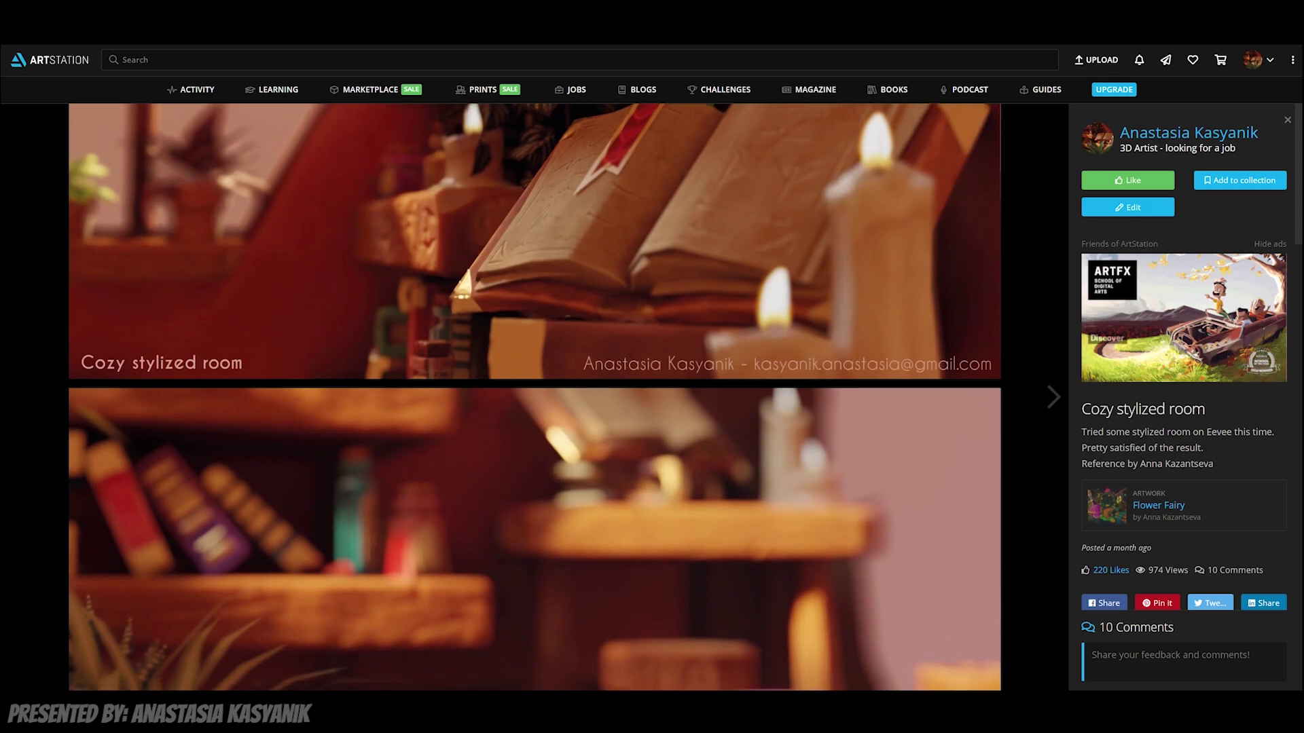
scroll(534, 398, down, 4)
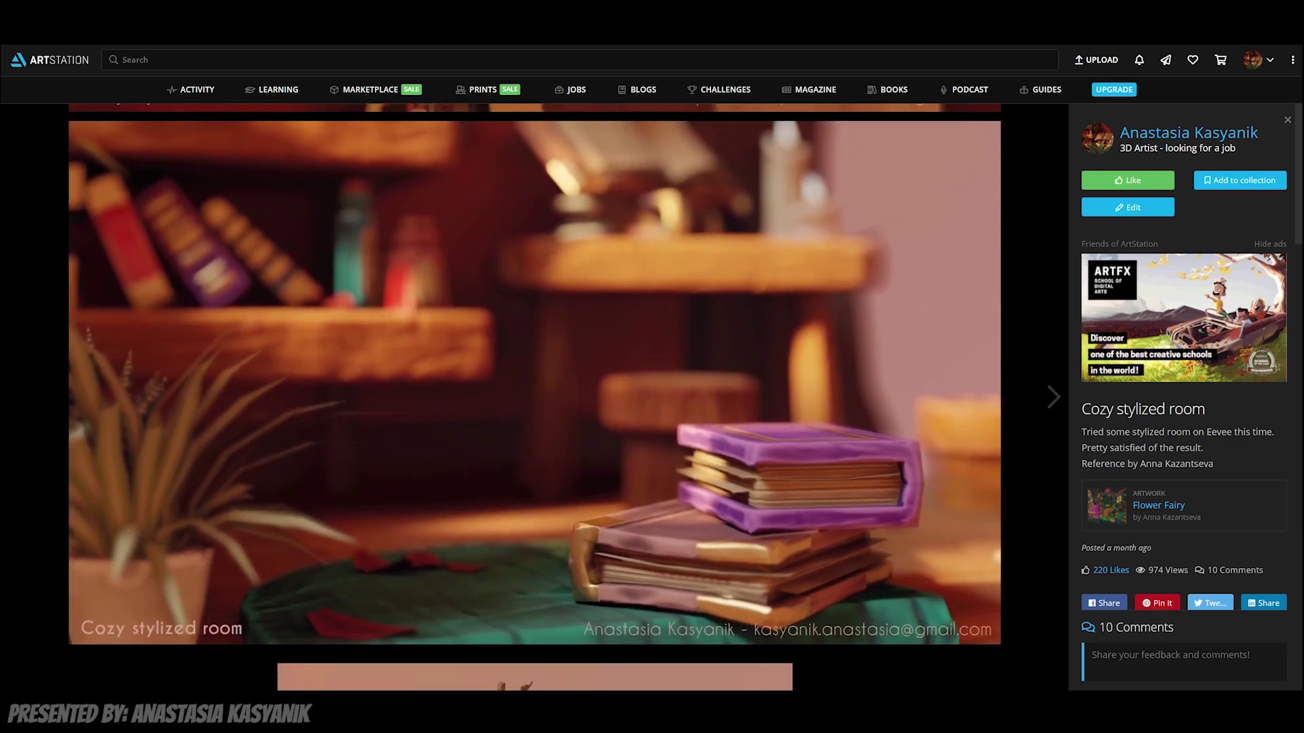
scroll(534, 397, down, 4)
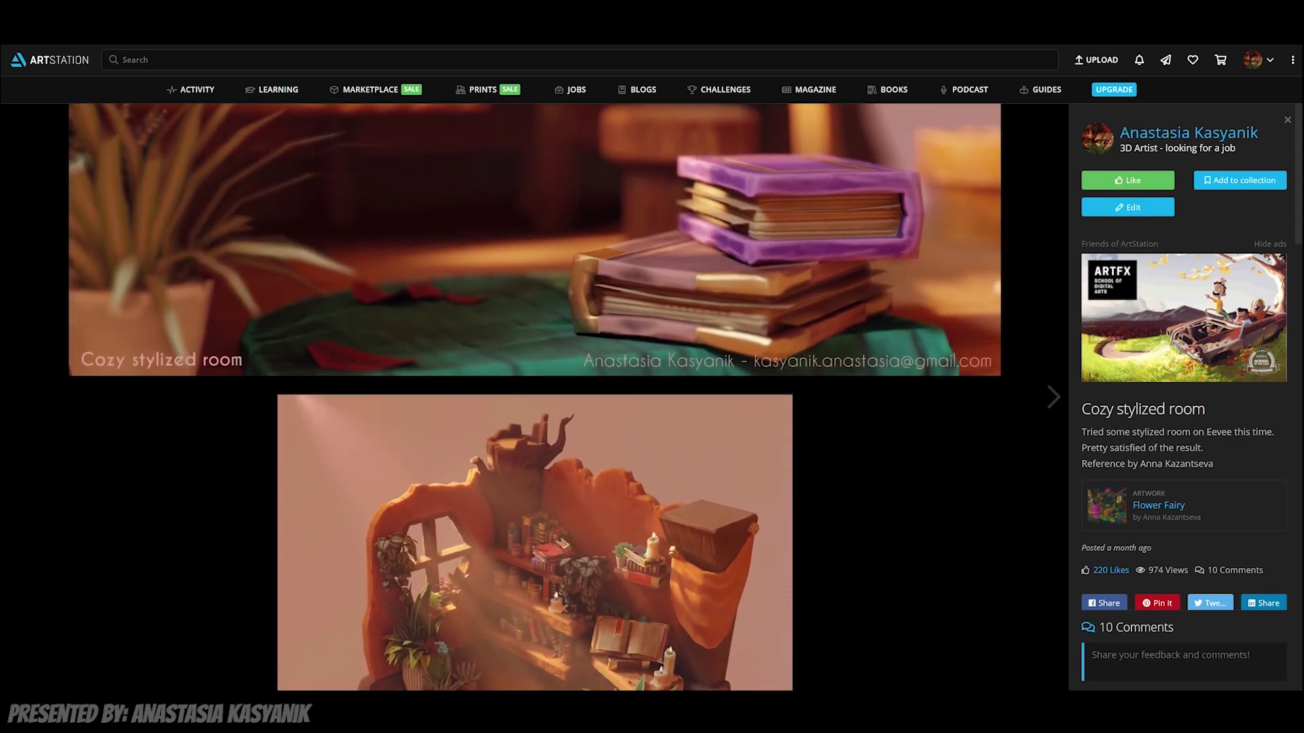
scroll(534, 397, down, 3)
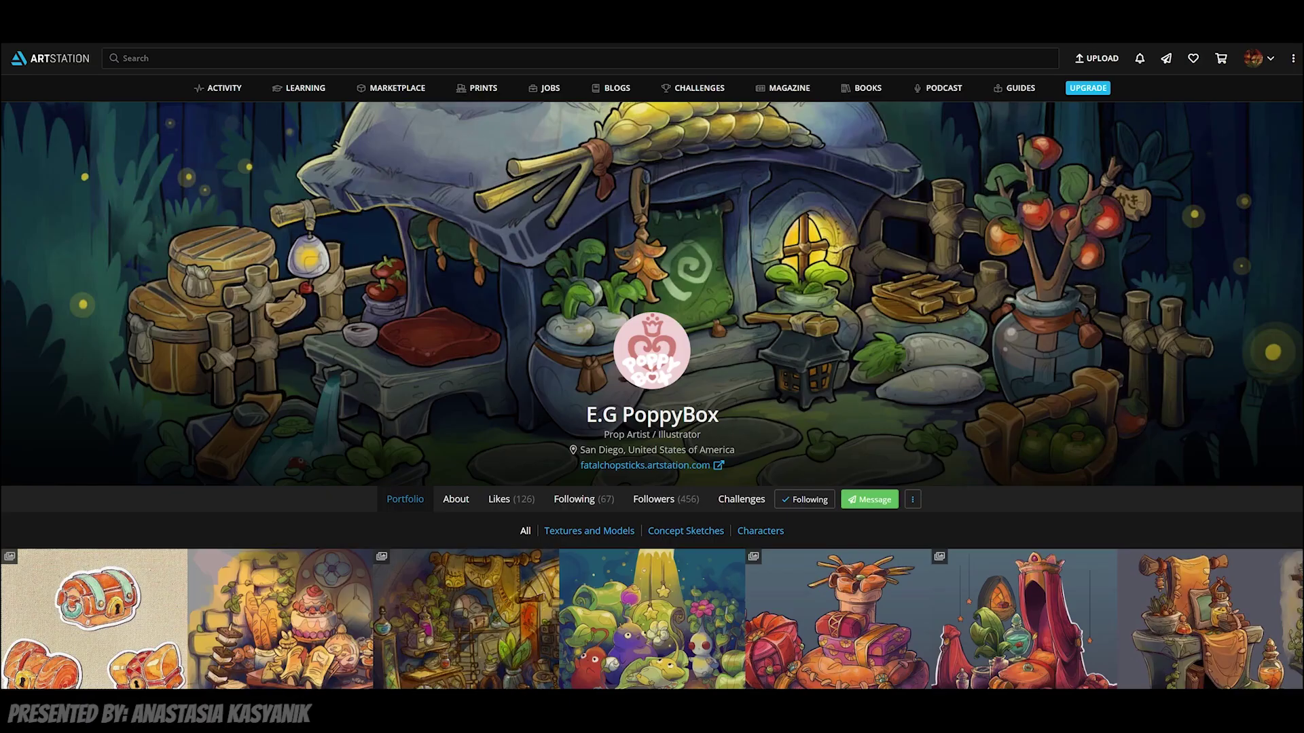
scroll(652, 395, down, 4)
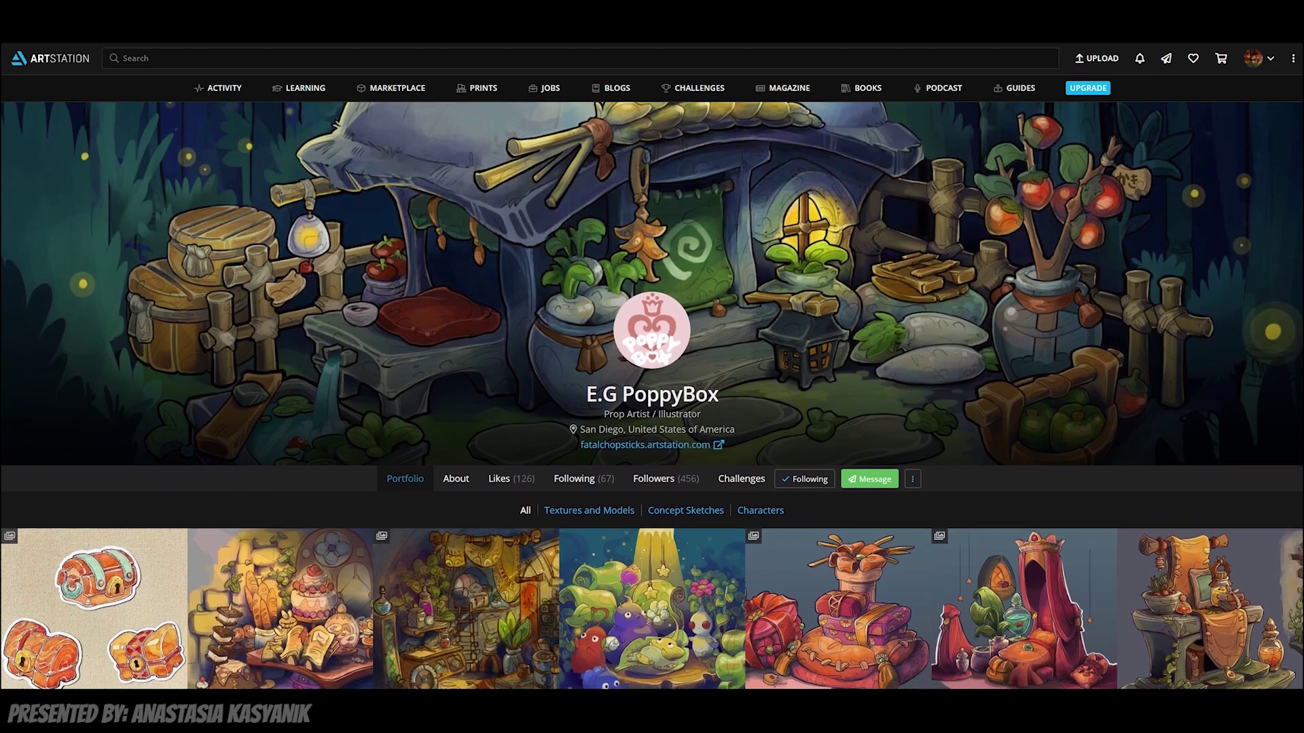
scroll(1209, 156, down, 8)
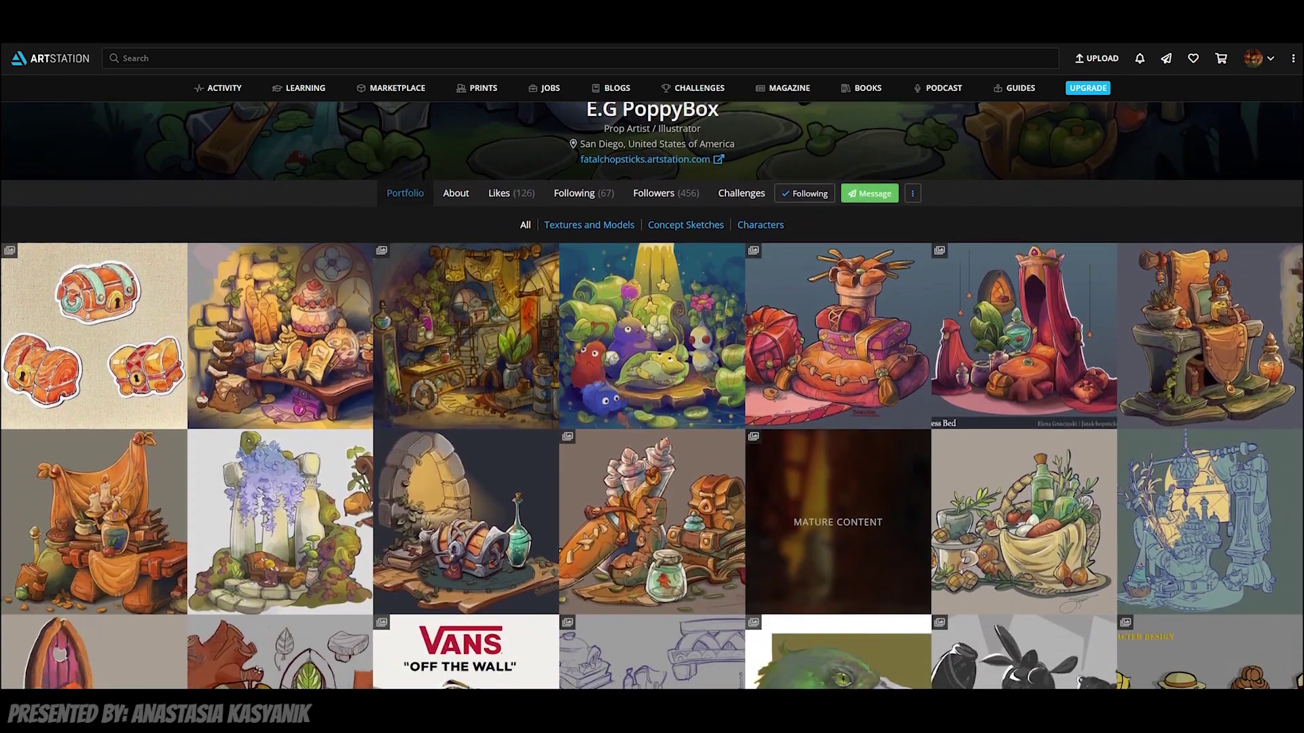
scroll(1209, 156, down, 2)
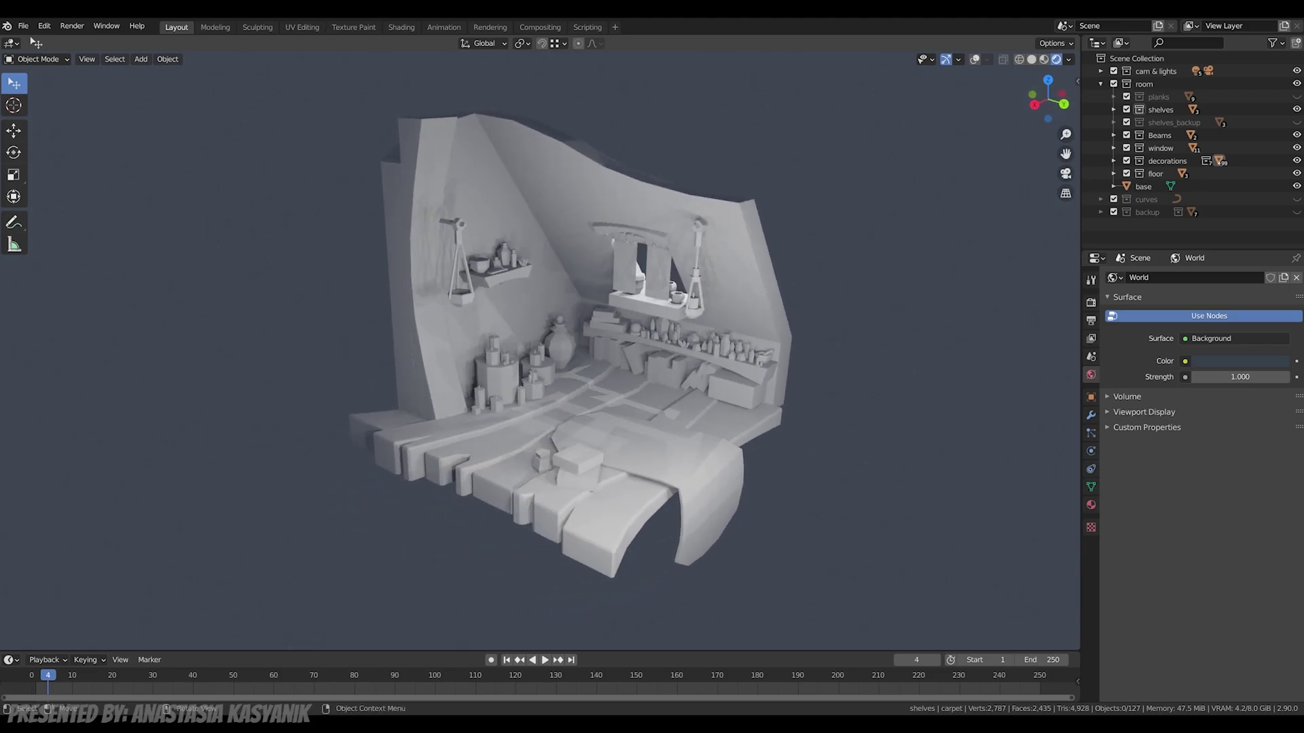
Step: Switch to Blender and examine the grey blockout of the attic-style room up close
scroll(540, 350, up, 2)
middle_drag(540, 349, 546, 350)
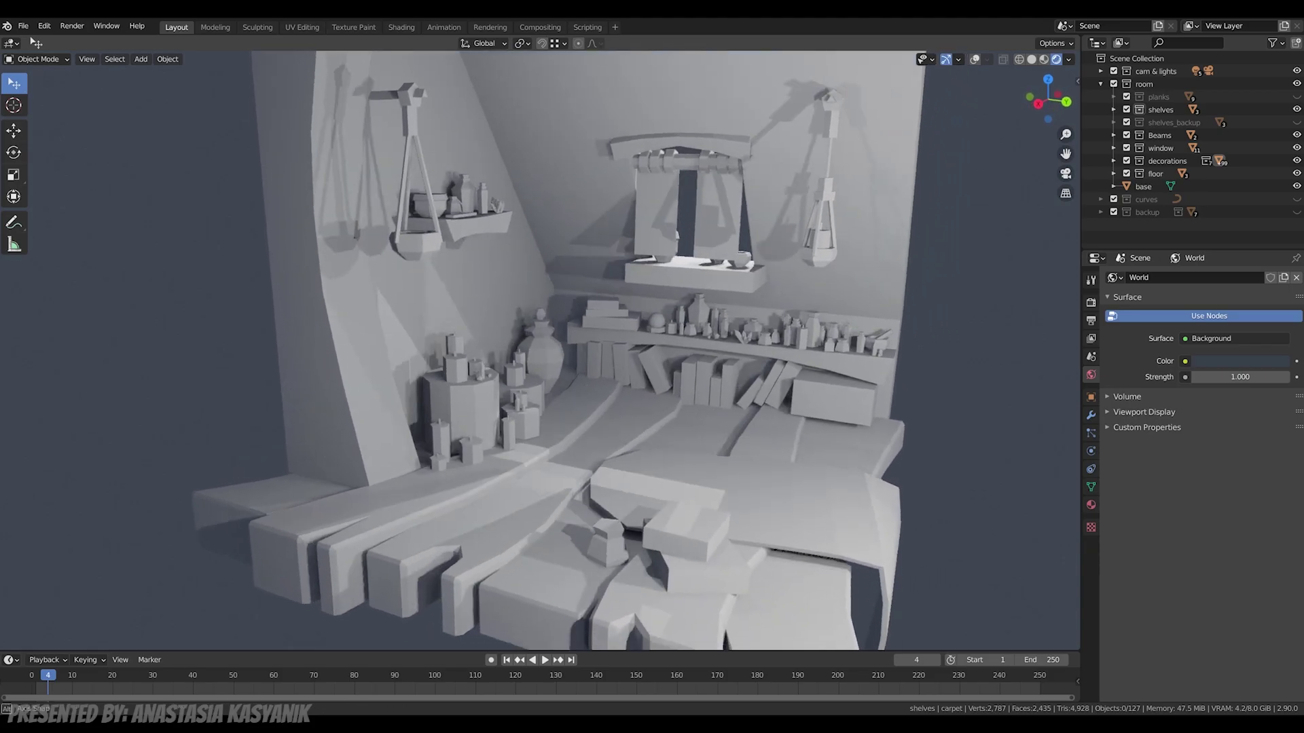
middle_drag(516, 343, 475, 345)
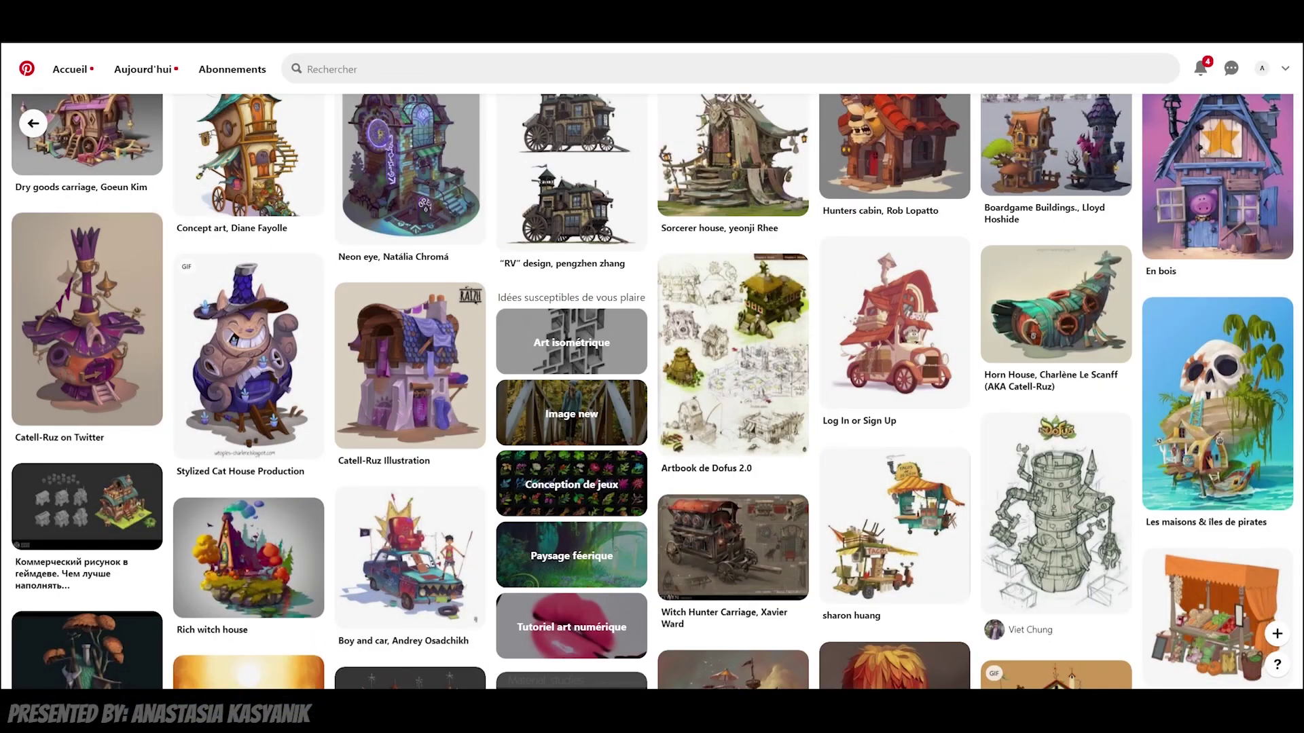
Step: Browse stylized house and carriage concept art on Pinterest for reference
scroll(652, 391, down, 3)
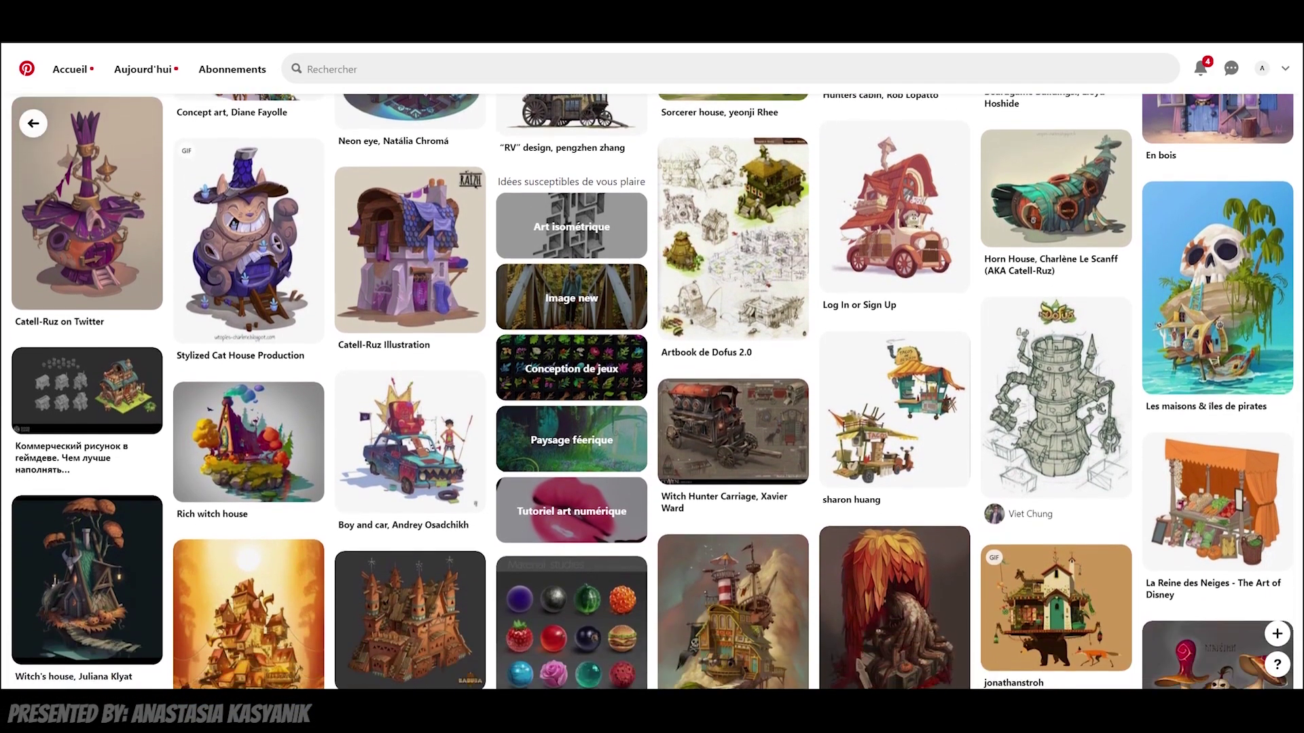
scroll(652, 391, down, 4)
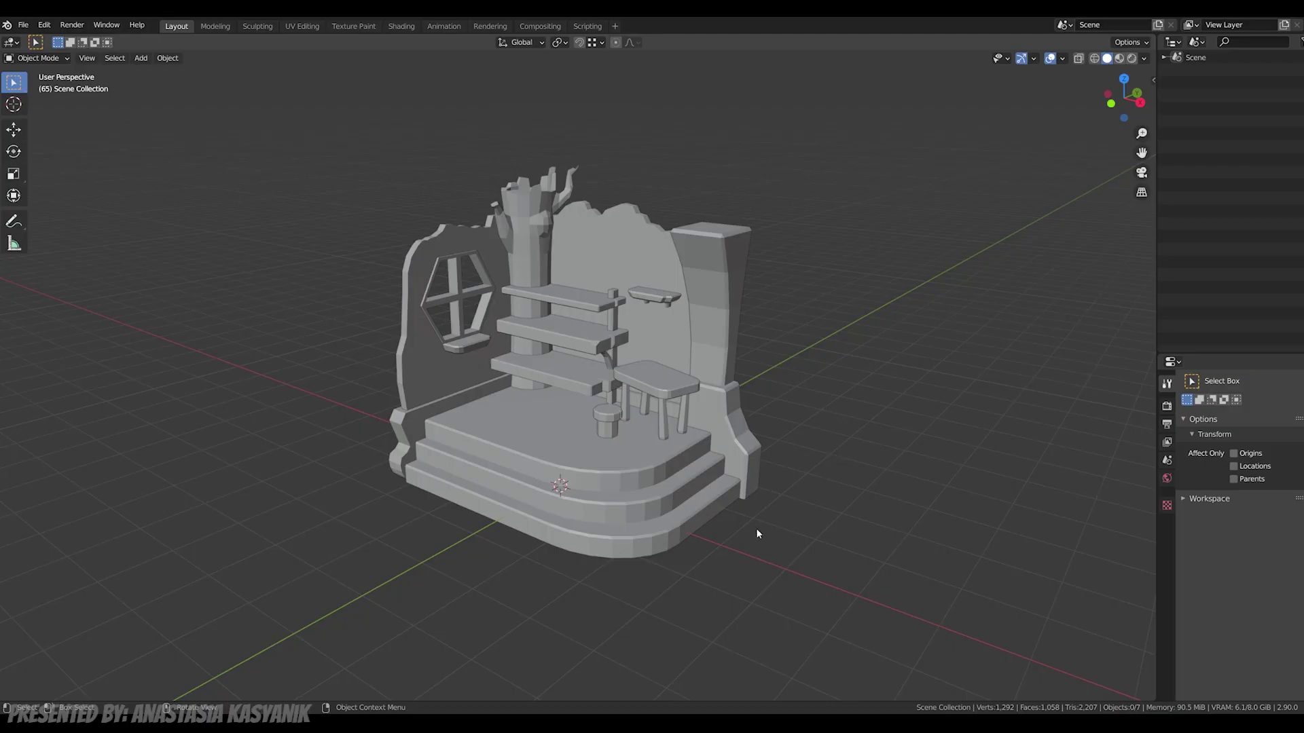
Step: Add a camera to the Blender room scene, move it out in front of the steps and raise it about 2.53 m
mouse_move(759, 533)
middle_down()
mouse_move(777, 541)
mouse_move(699, 523)
mouse_move(761, 575)
mouse_move(761, 520)
mouse_move(701, 433)
mouse_move(678, 454)
mouse_move(547, 479)
mouse_move(546, 467)
mouse_move(580, 468)
mouse_move(584, 442)
middle_up()
scroll(679, 456, down, 2)
key(shift+z)
key(shift+z)
key(shift+a)
click(584, 445)
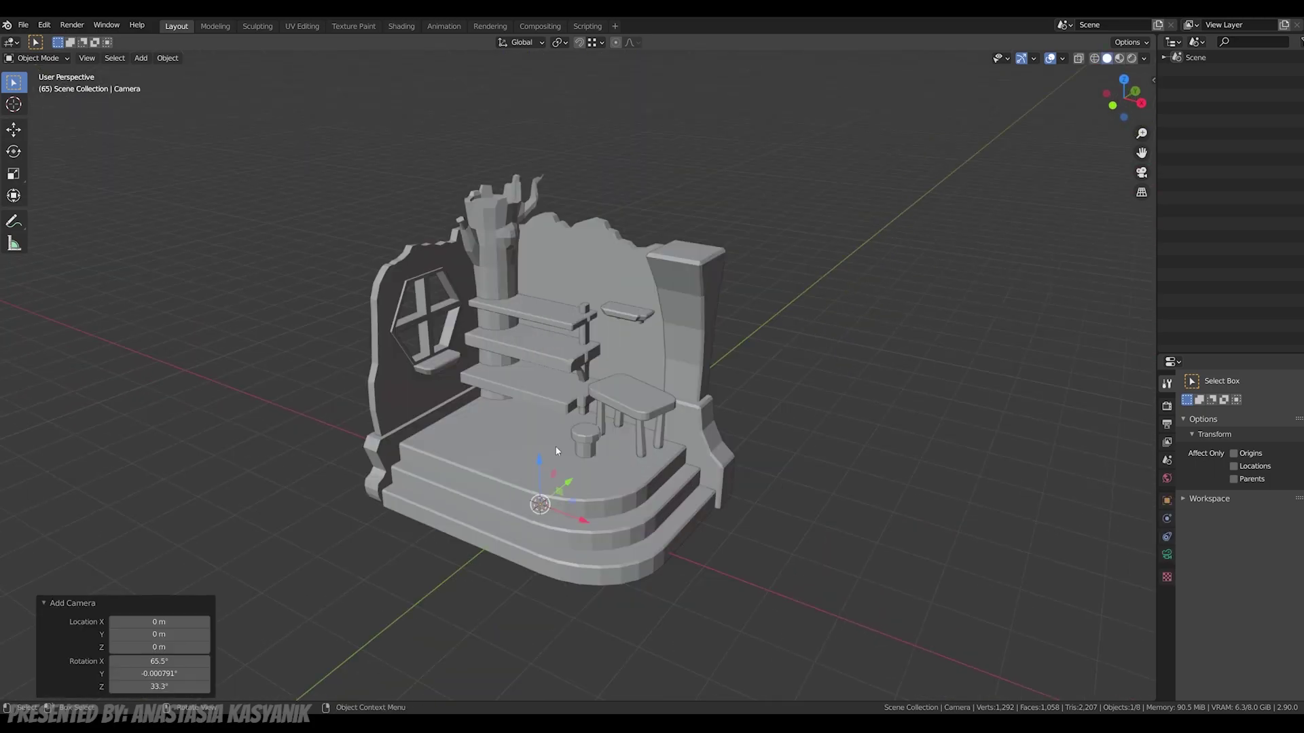
drag(569, 485, 432, 639)
drag(468, 588, 473, 475)
Step: Look through the camera, lock it to the view and pull it back until the whole room is in frame
key(KP_0)
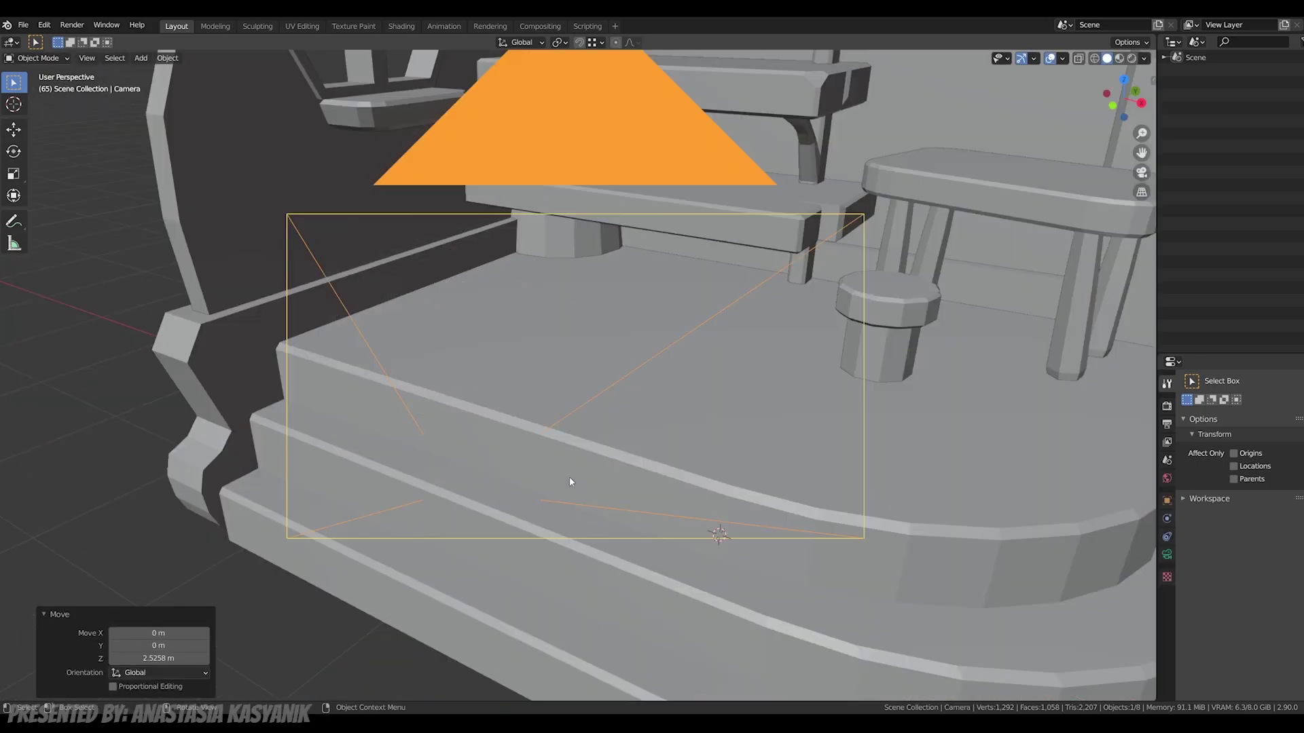
scroll(569, 476, down, 3)
scroll(724, 383, up, 1)
key(n)
scroll(751, 378, down, 10)
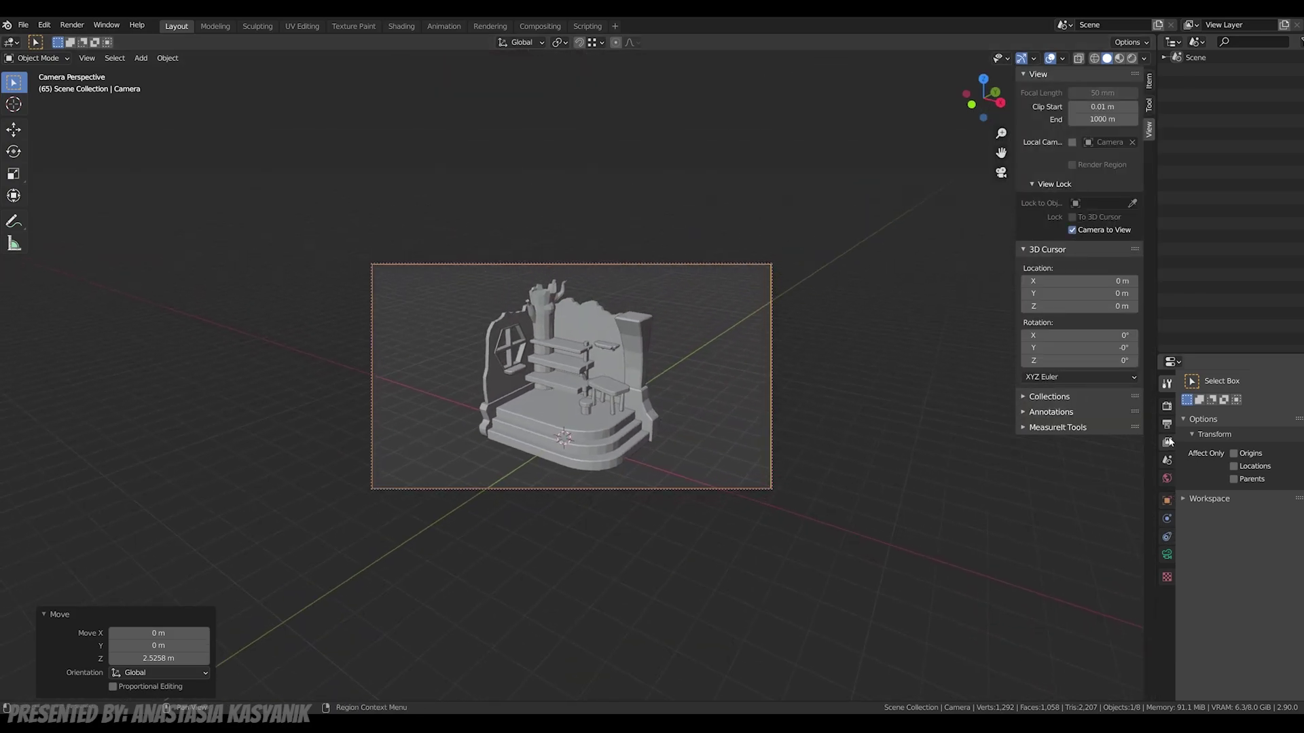
Step: Set the render resolution's Y value to 1920 px to make the camera frame square
click(1169, 425)
click(1264, 408)
text(19)
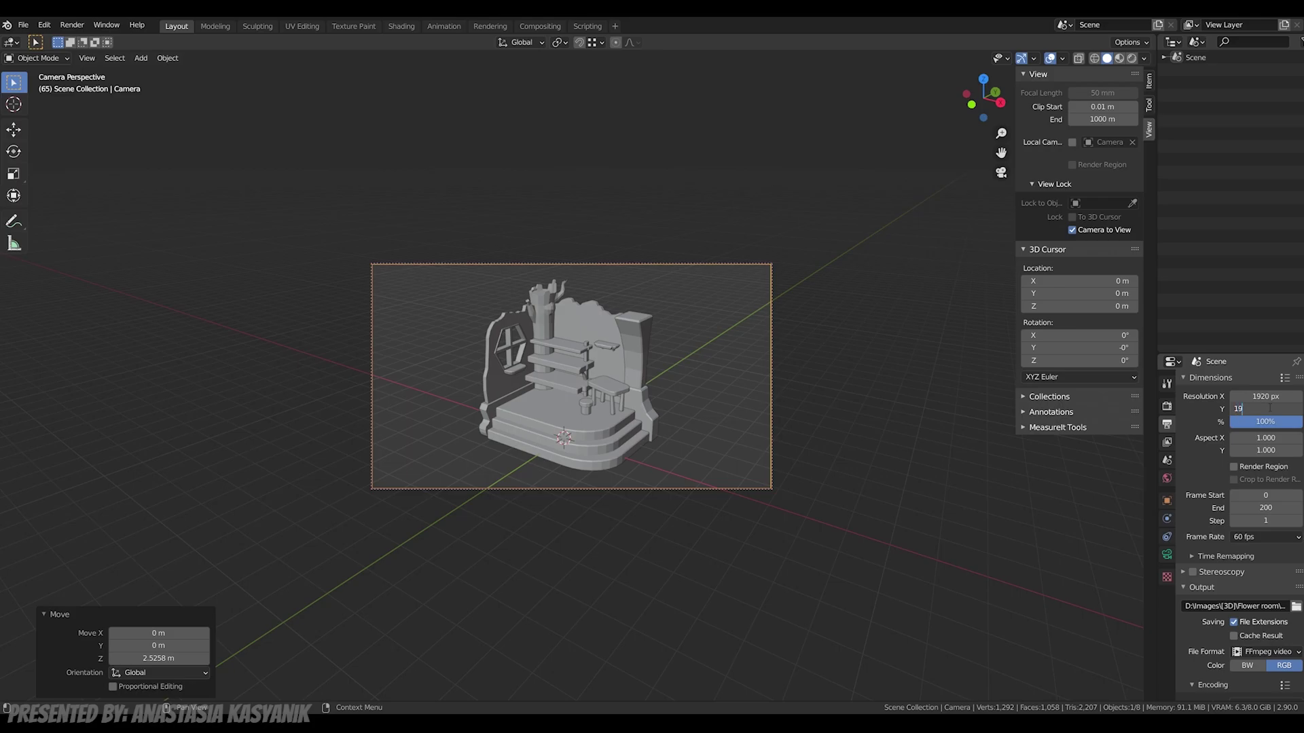
text(20)
key(Return)
Step: Bring the camera closer and tilt it so the room fills the square frame, then unlock it and leave the camera view
scroll(547, 417, up, 6)
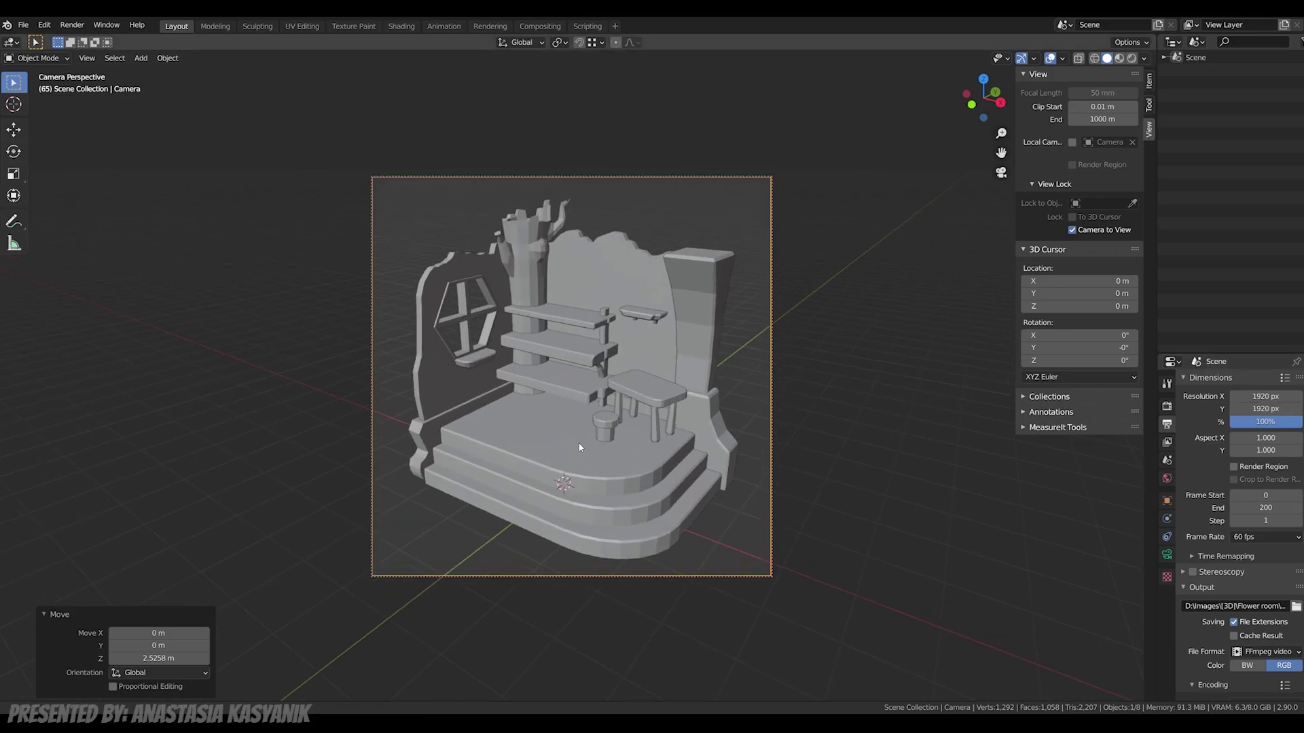
mouse_move(579, 446)
middle_down()
mouse_move(589, 439)
mouse_move(588, 462)
middle_up()
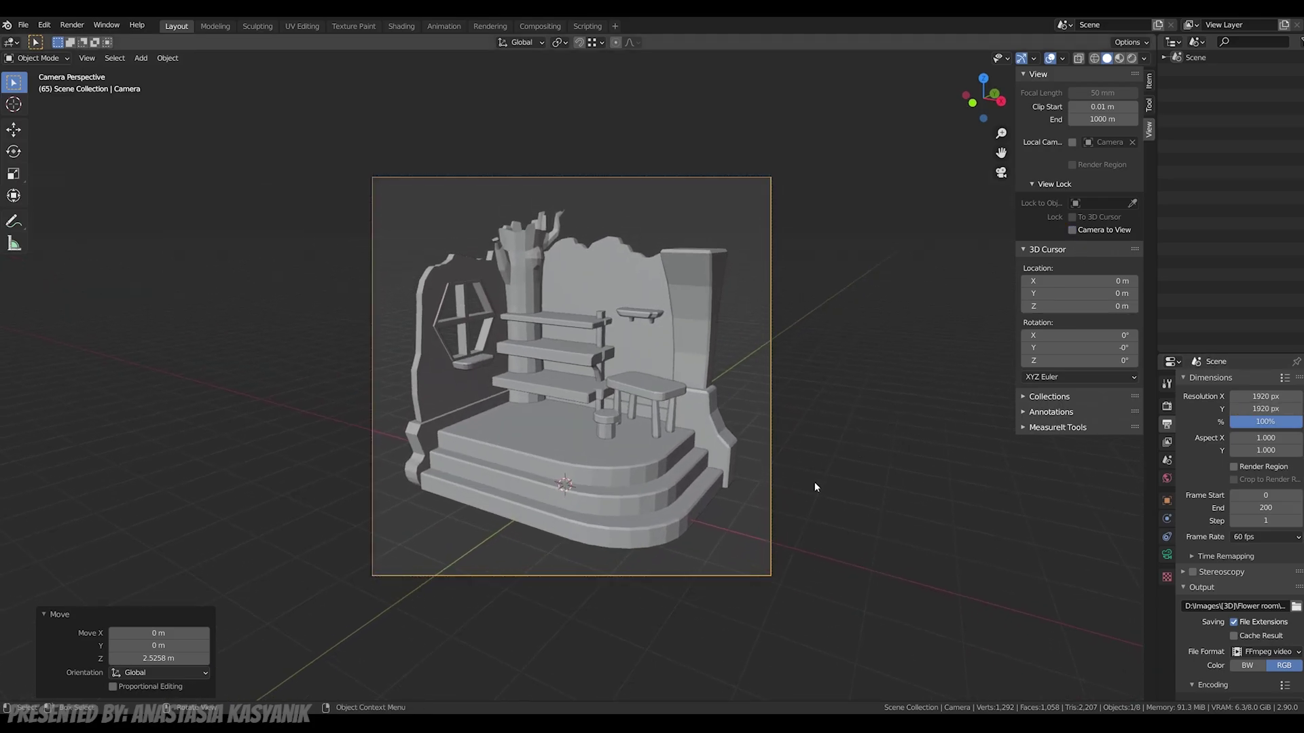
key(KP_0)
middle_drag(809, 447, 854, 445)
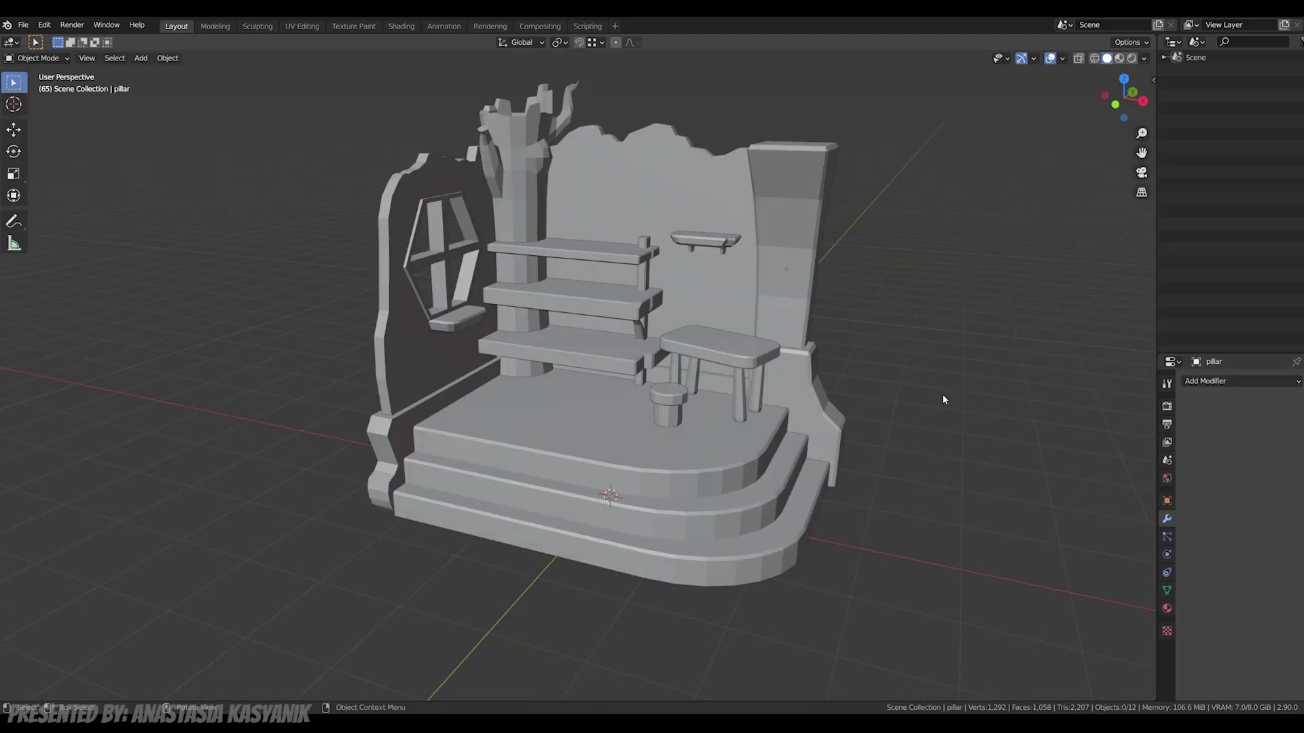
Step: Show the scene in wireframe and add a Triangulate modifier to the stepped floor
key(z)
click(755, 397)
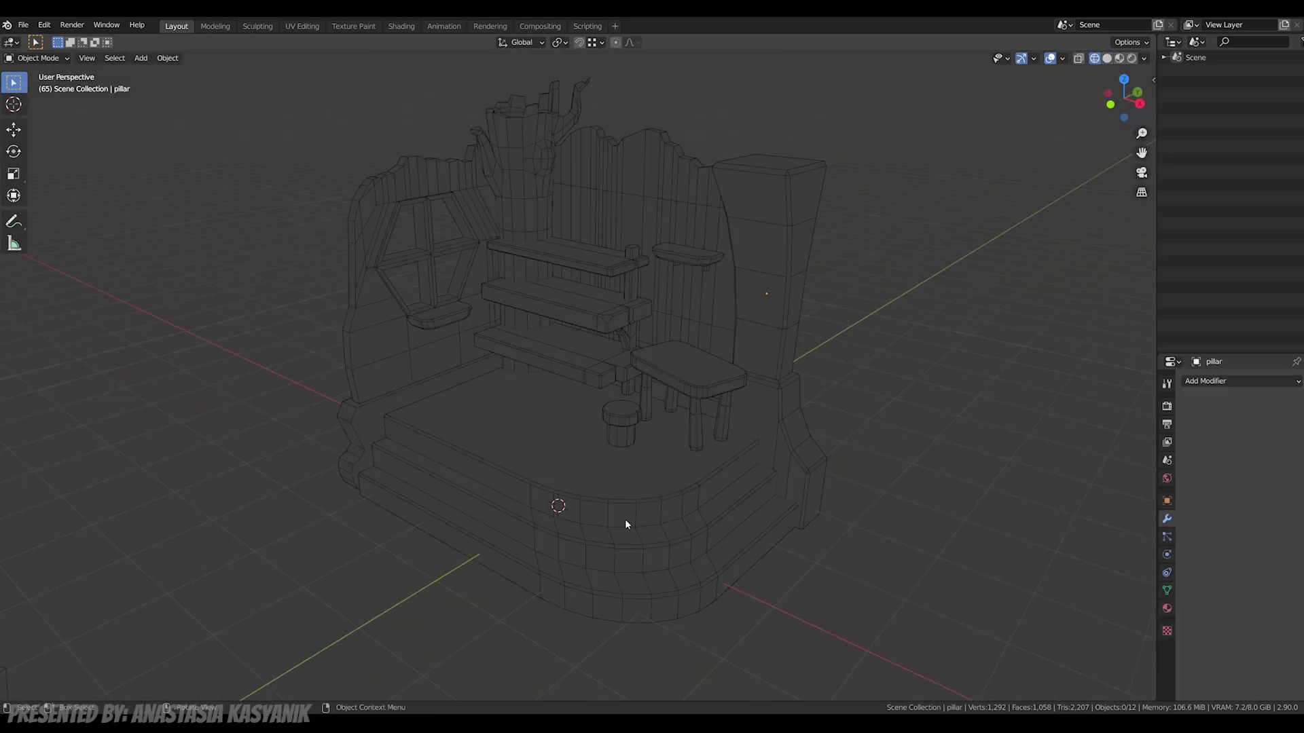
click(625, 519)
click(1235, 384)
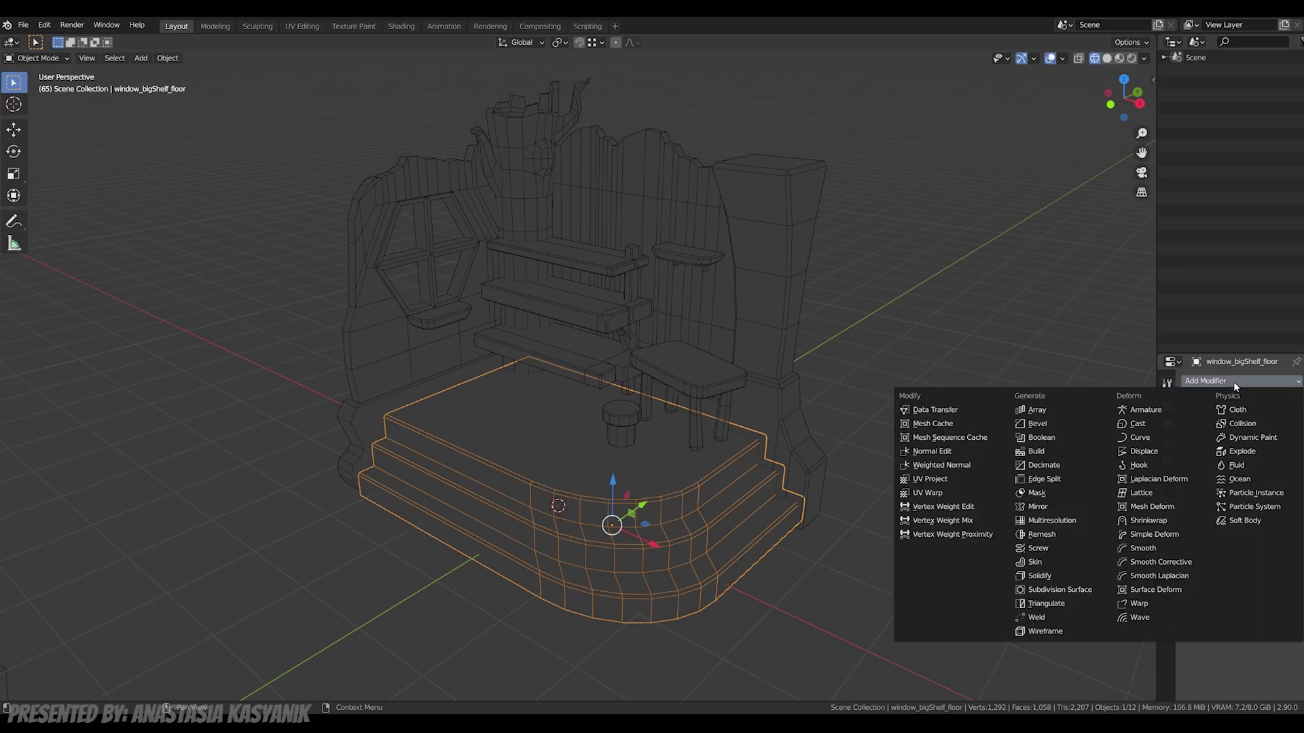
click(1055, 604)
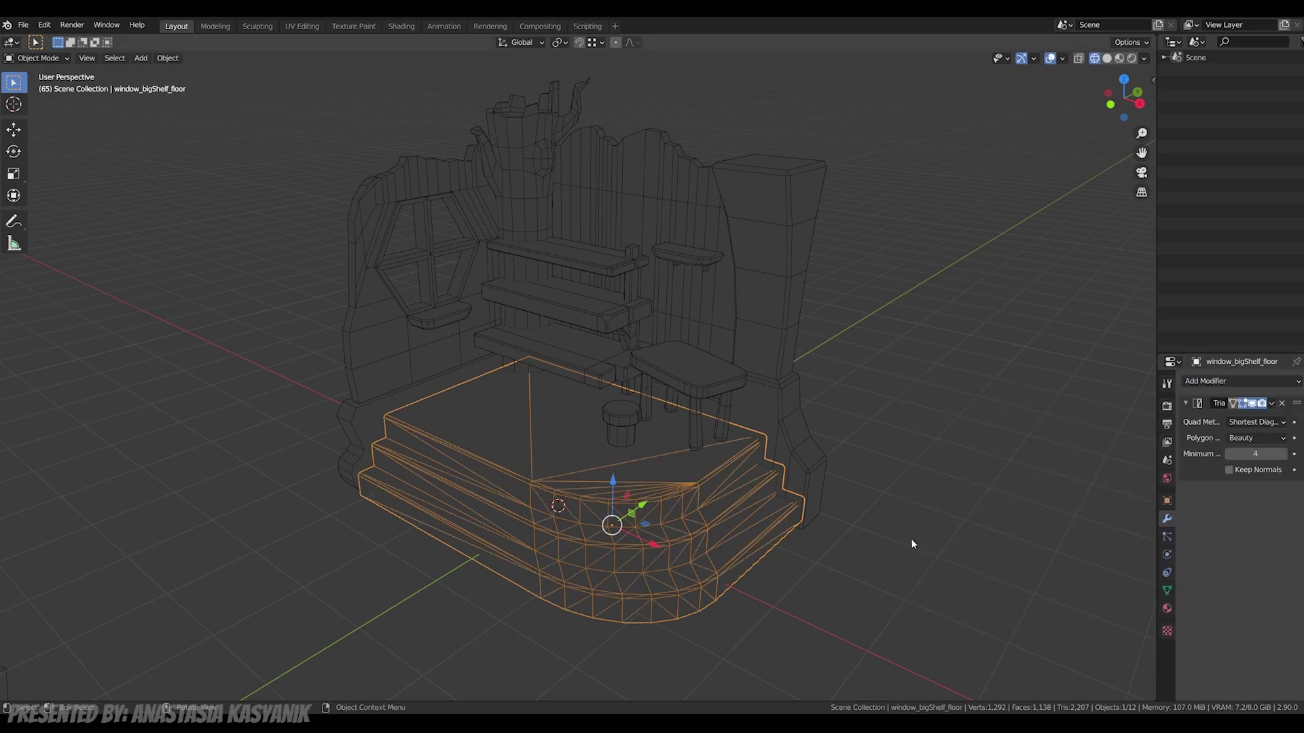
middle_drag(912, 543, 891, 509)
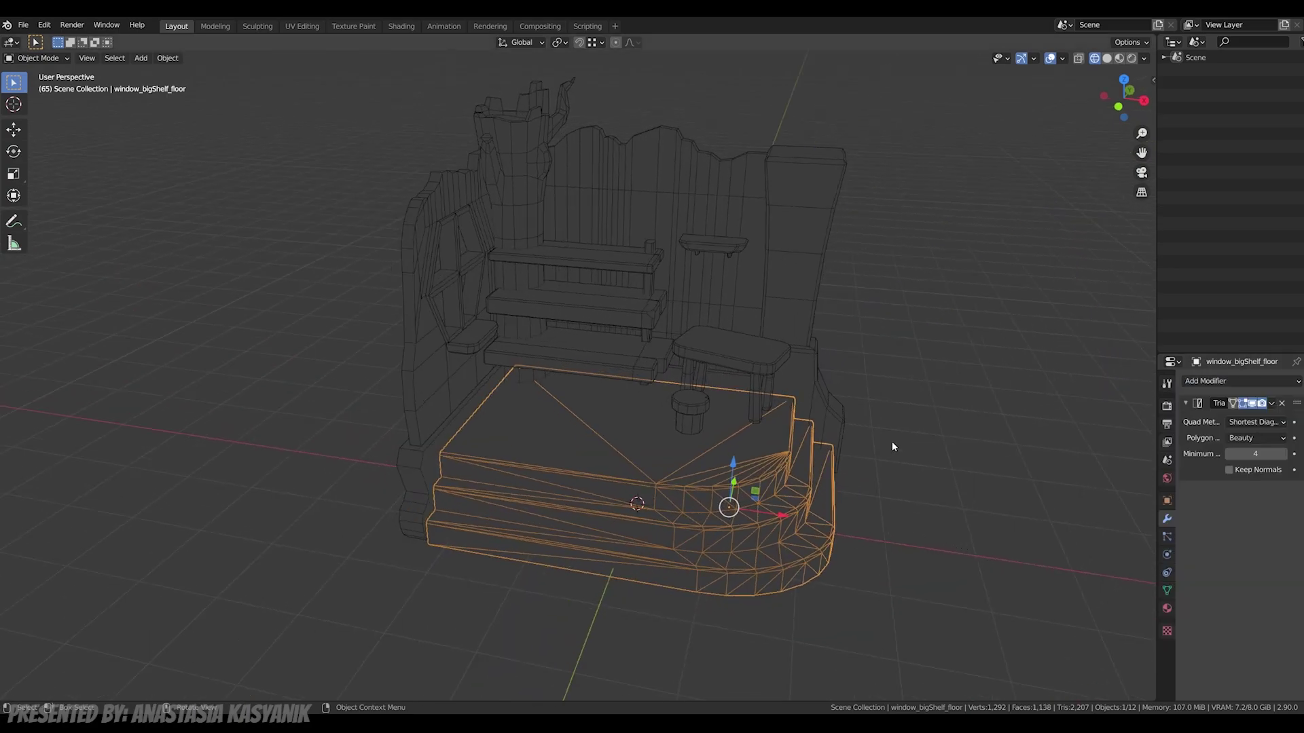
Step: Select all objects and link the floor's modifiers to them so that every piece is triangulated
key(a)
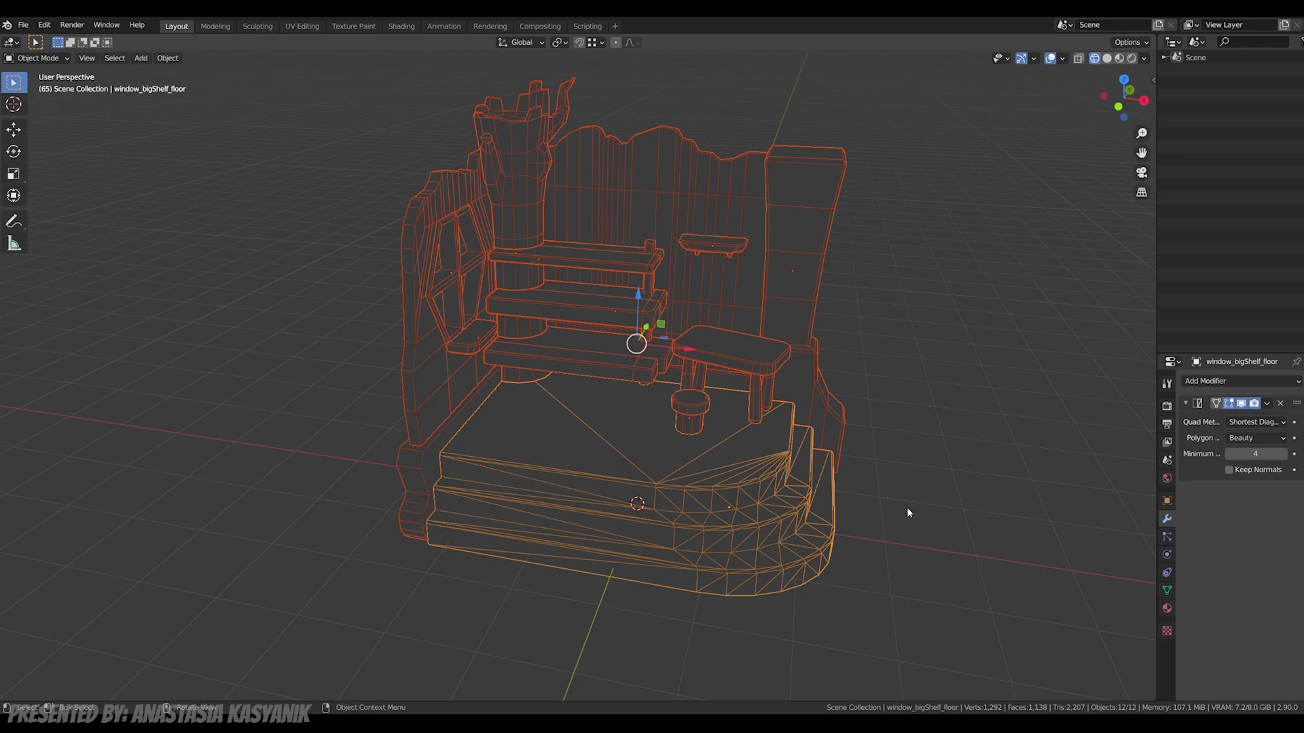
key(ctrl+l)
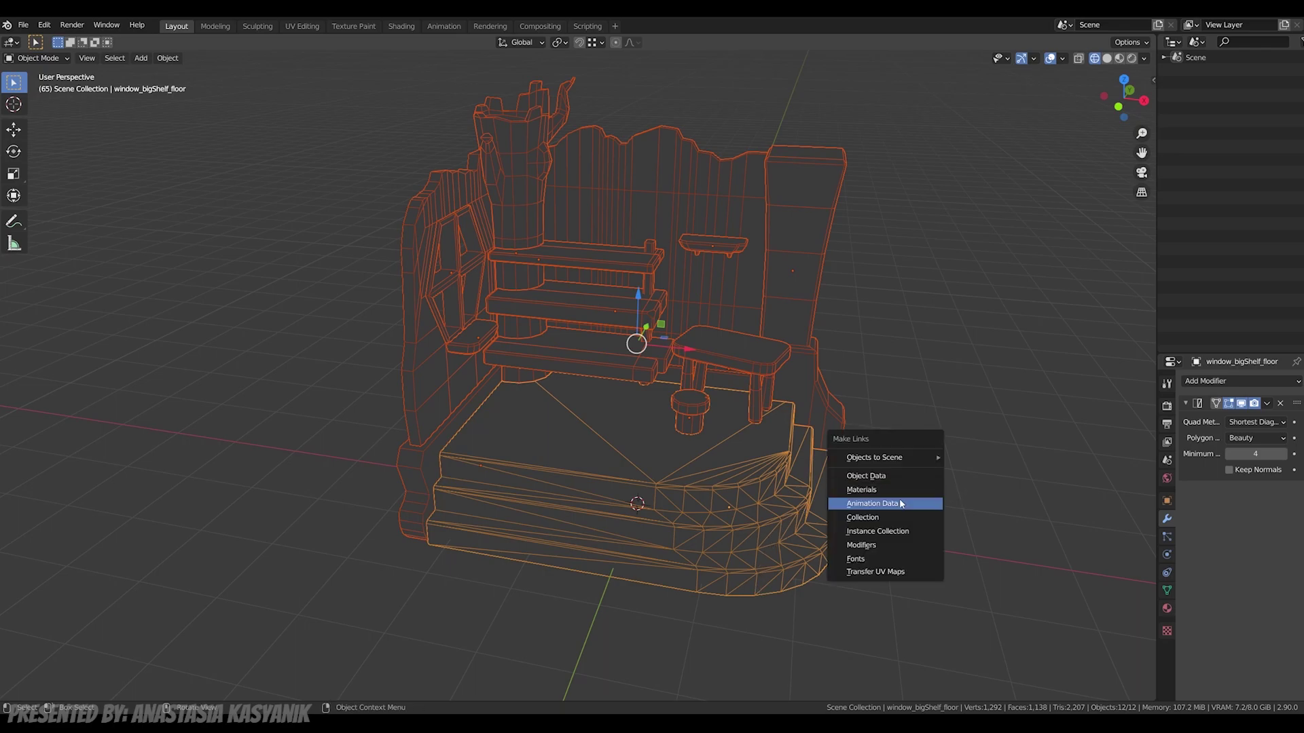
click(876, 546)
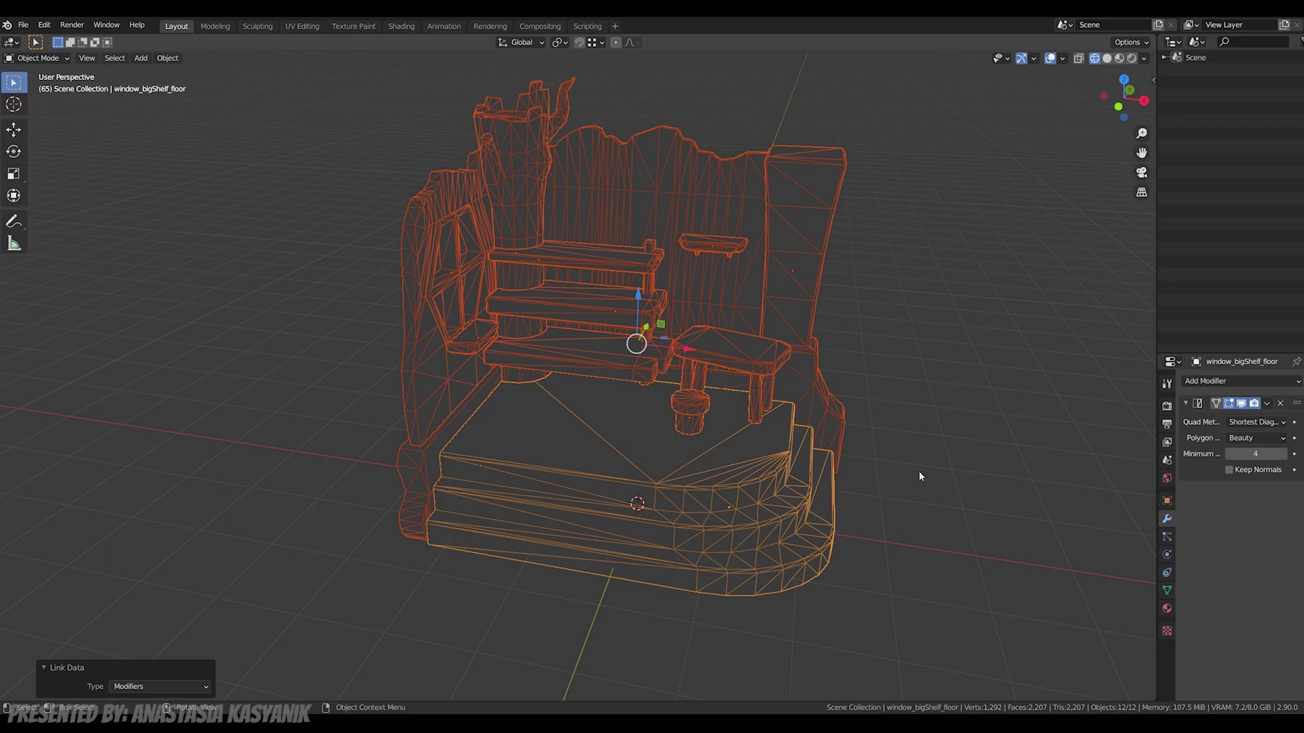
click(919, 471)
mouse_move(883, 515)
middle_down()
mouse_move(878, 532)
mouse_move(816, 505)
mouse_move(933, 496)
mouse_move(745, 503)
mouse_move(827, 515)
mouse_move(597, 488)
mouse_move(501, 520)
mouse_move(744, 572)
mouse_move(896, 515)
middle_up()
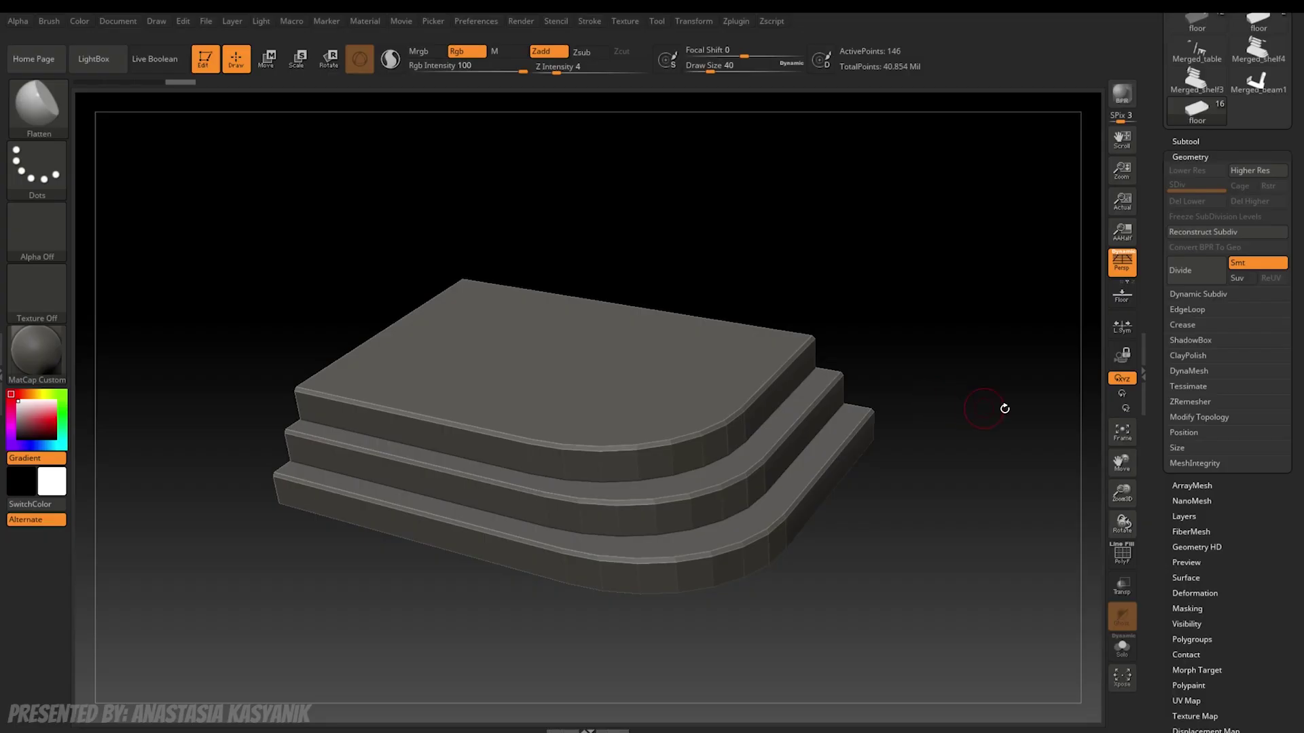
Step: Convert the stepped floor to a DynaMesh at resolution 504 in ZBrush and check its dense topology with the polyframe display
click(1188, 371)
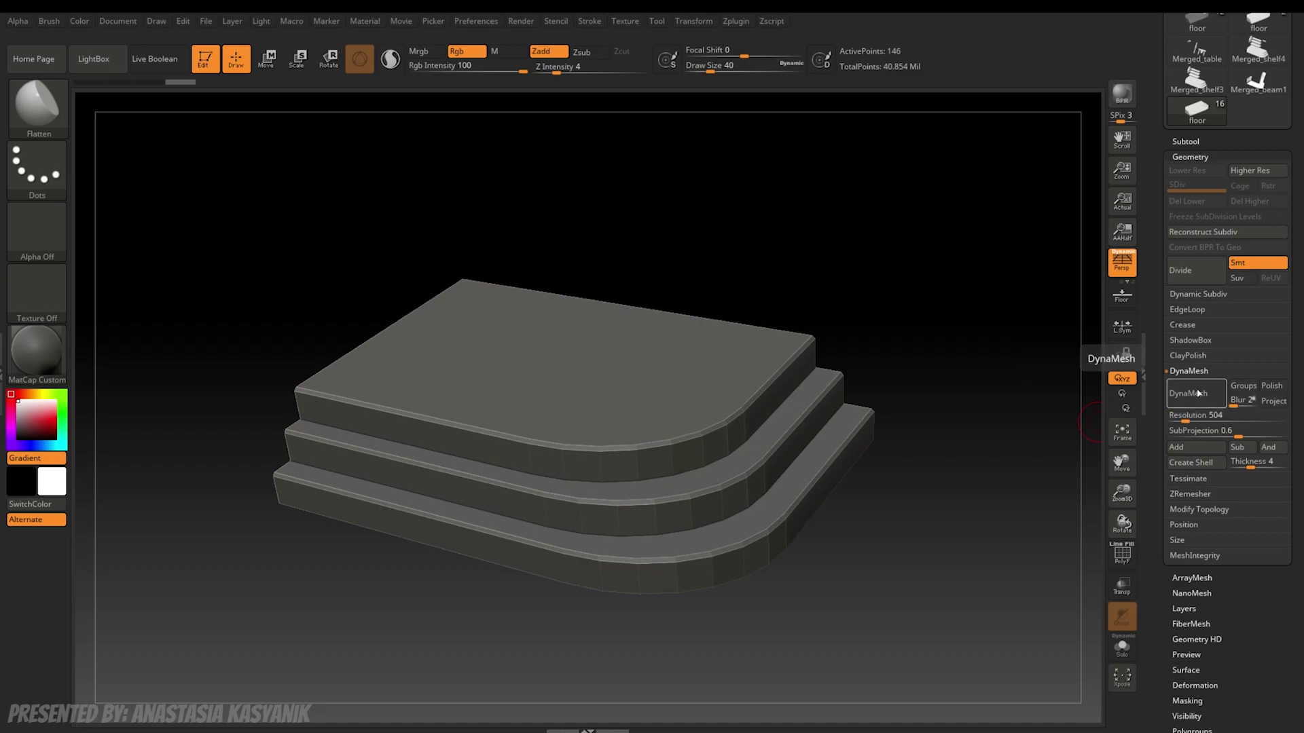
key(shift+f)
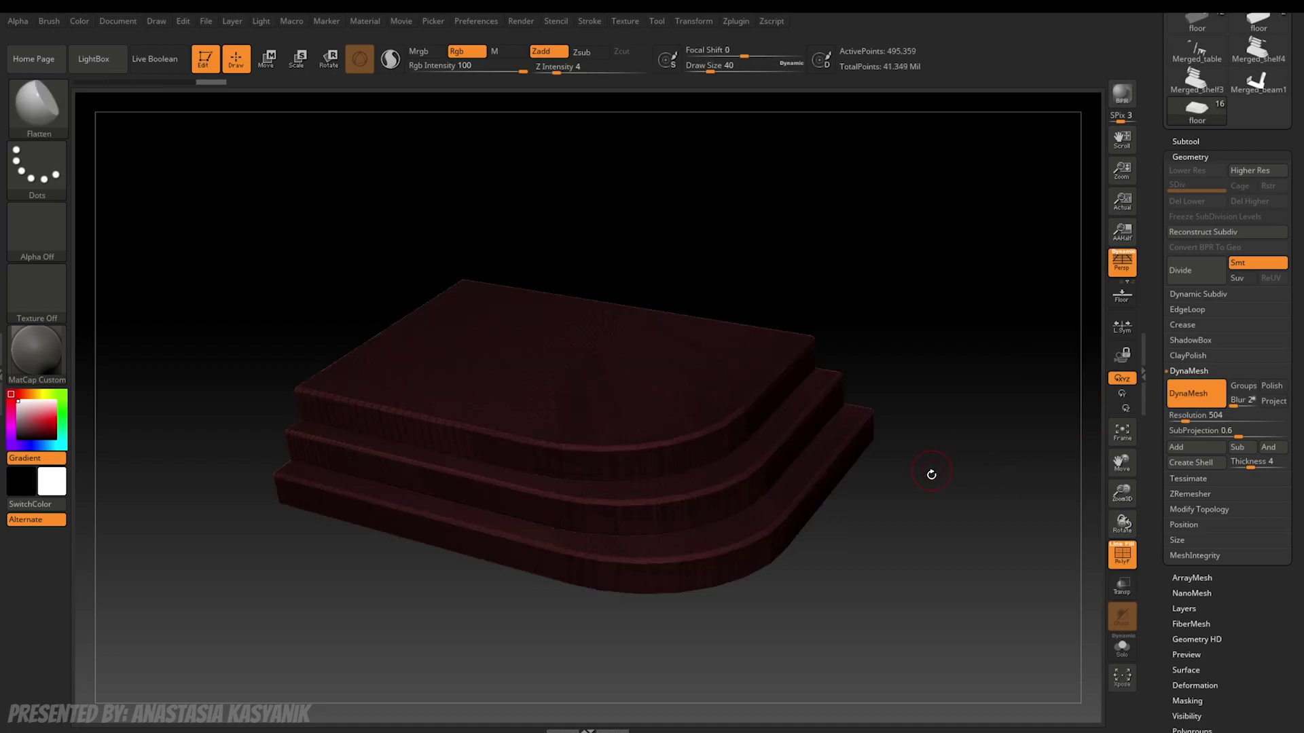
ctrl+right_drag(774, 489, 930, 553)
alt+right_drag(628, 462, 802, 474)
key(f)
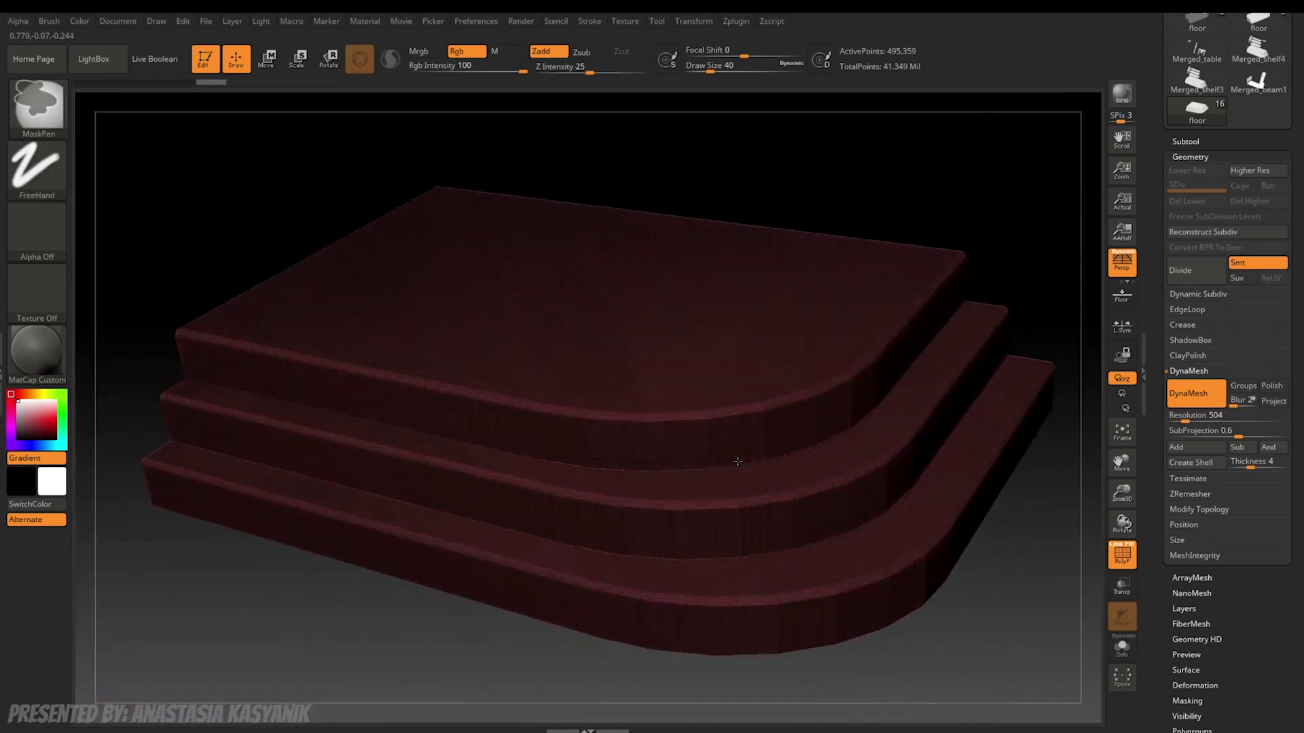
key(shift+f)
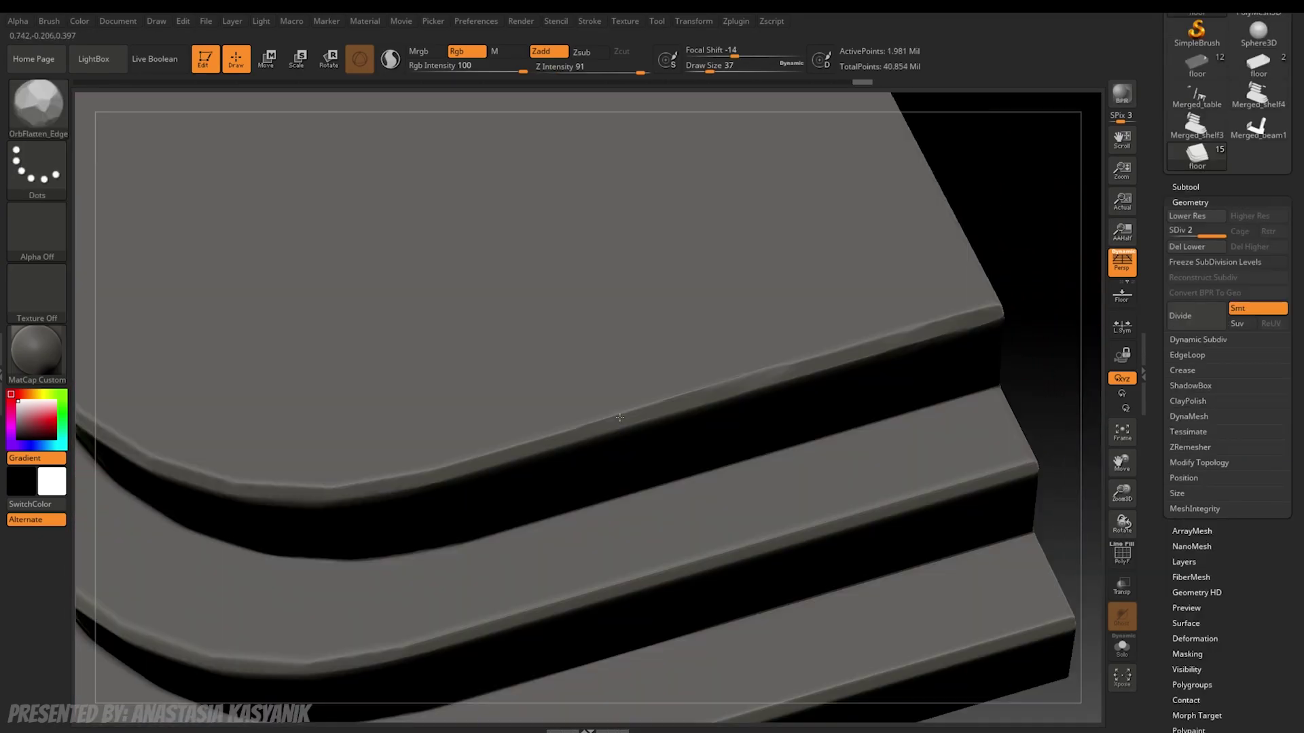
Step: Chip and flatten the front edge of the floor's uppermost step with the OrbFlatten_Edge brush at draw size 37
drag(574, 433, 588, 428)
mouse_move(588, 428)
right_down()
mouse_move(597, 404)
mouse_move(541, 456)
right_up()
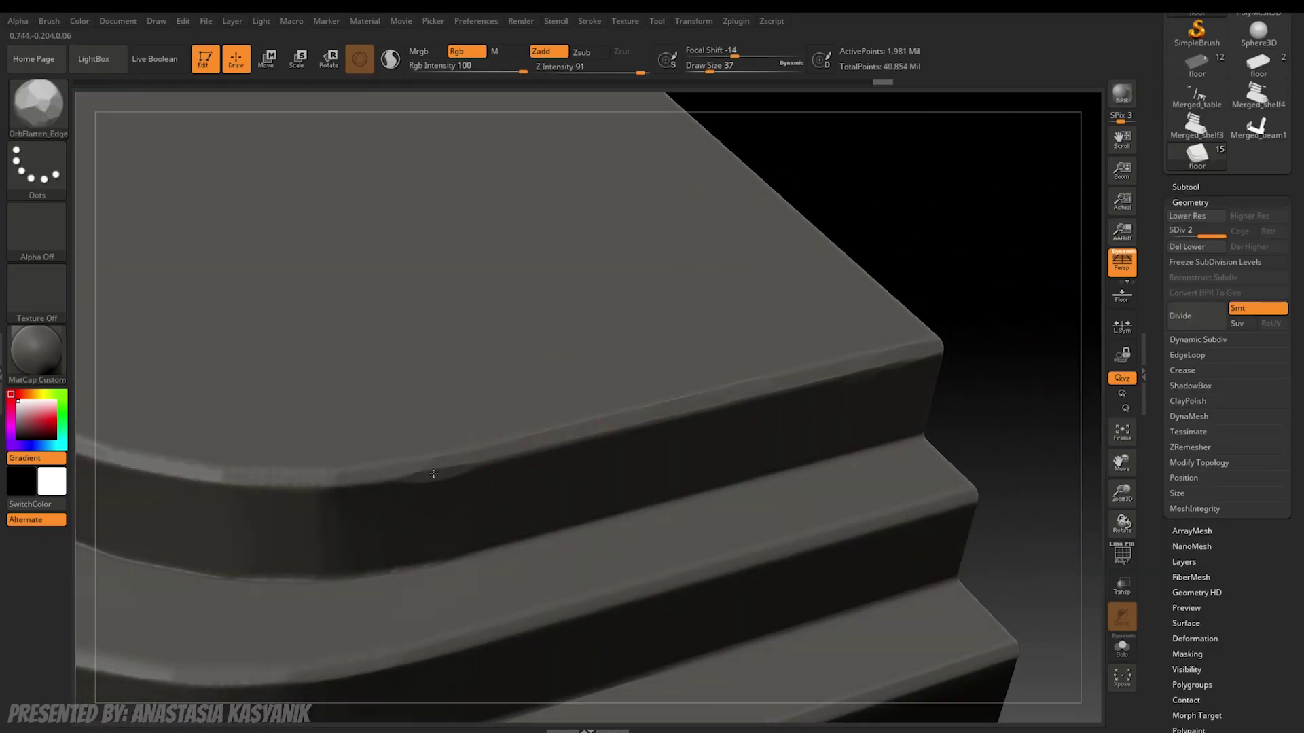
right_drag(457, 453, 533, 442)
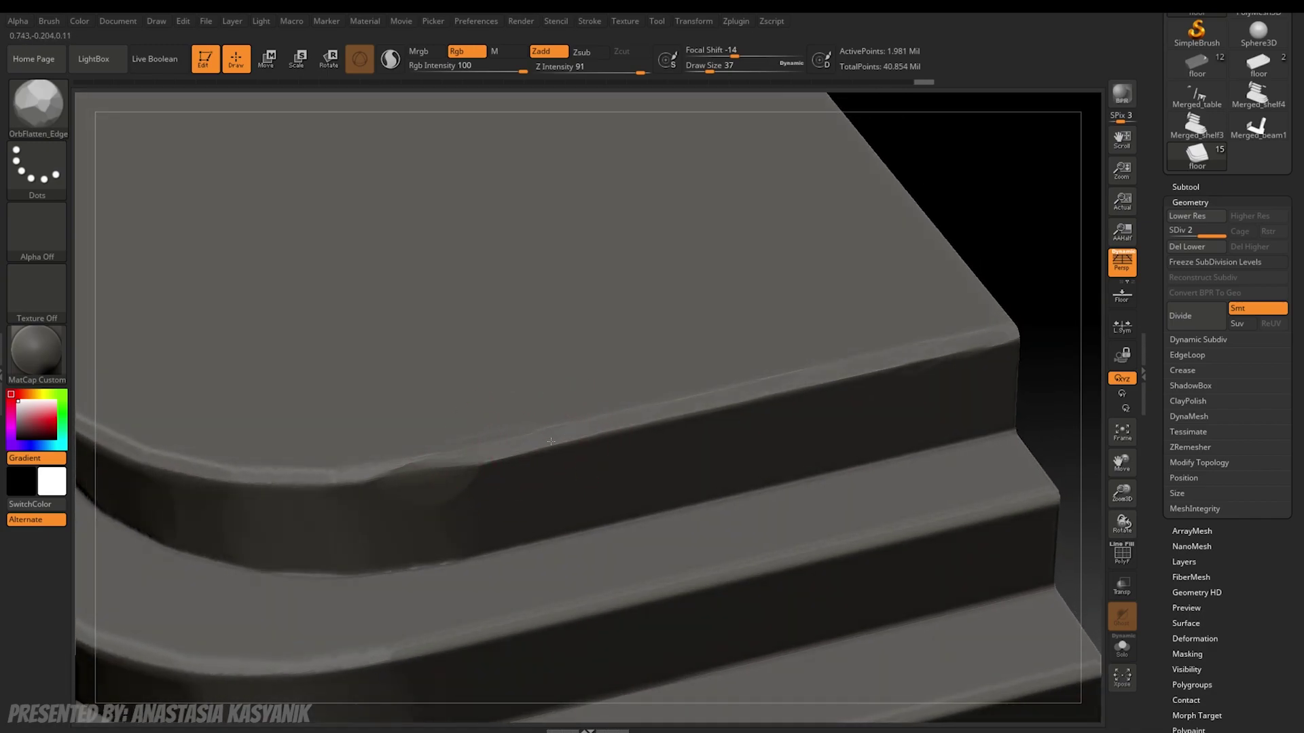
drag(585, 438, 652, 421)
mouse_move(651, 420)
right_down()
mouse_move(625, 437)
mouse_move(561, 353)
mouse_move(698, 442)
mouse_move(609, 412)
mouse_move(765, 364)
mouse_move(450, 393)
mouse_move(669, 442)
mouse_move(649, 408)
right_up()
key(f)
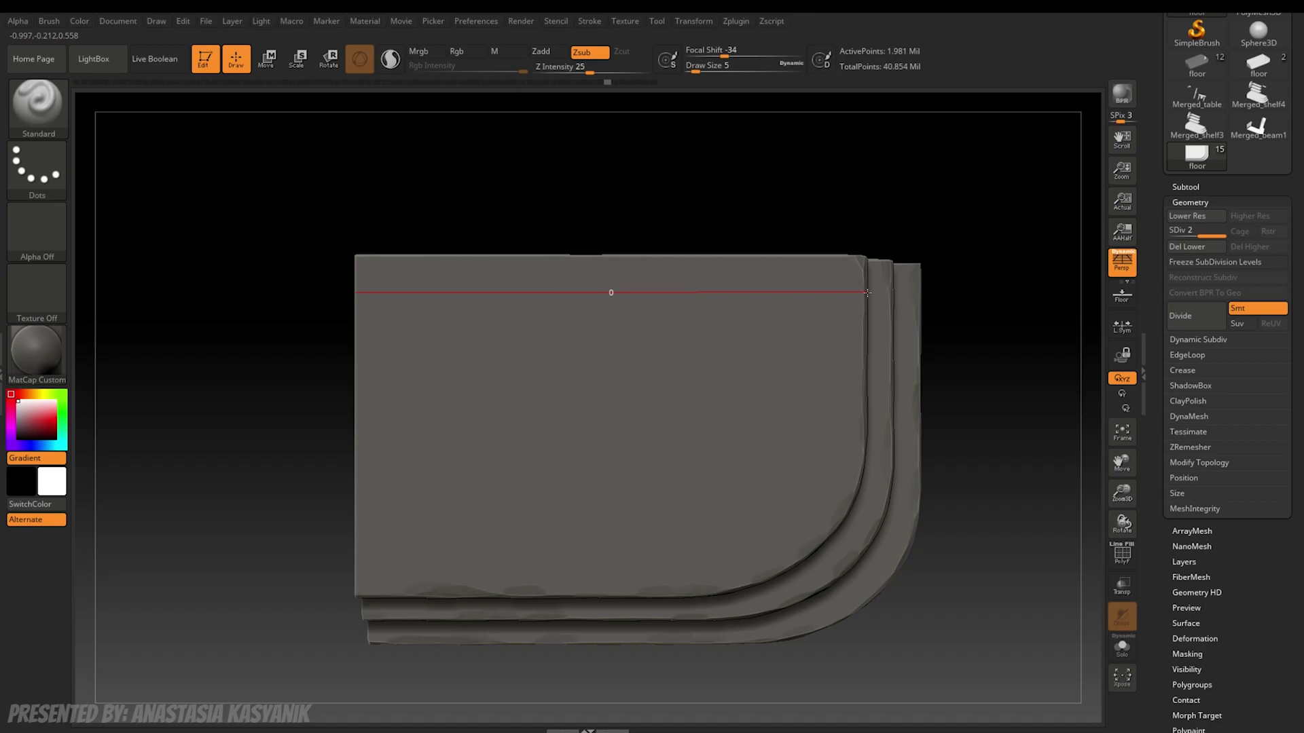
Step: Carve straight parallel plank grooves across the floor using the Standard brush in Zsub mode at draw size 5
drag(867, 293, 868, 293)
drag(825, 339, 826, 339)
key(ctrl)
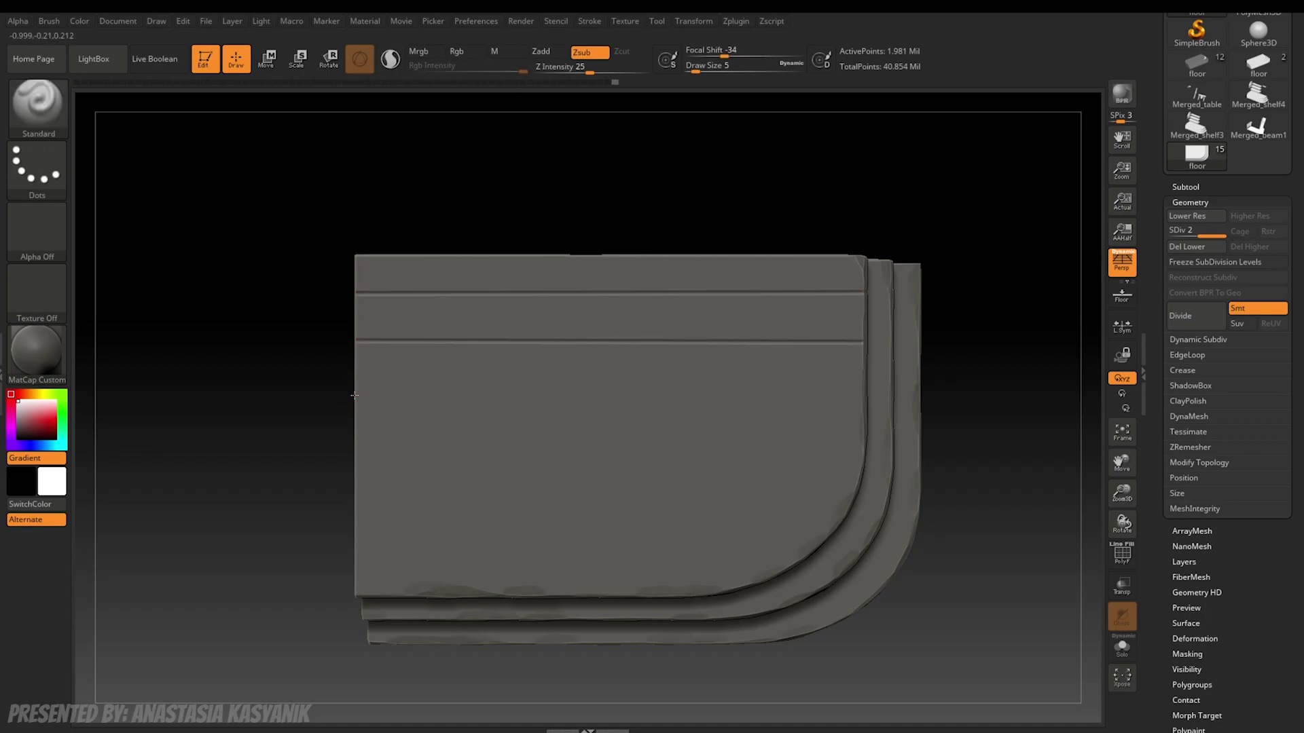
drag(866, 394, 866, 394)
drag(392, 446, 864, 446)
drag(846, 503, 849, 503)
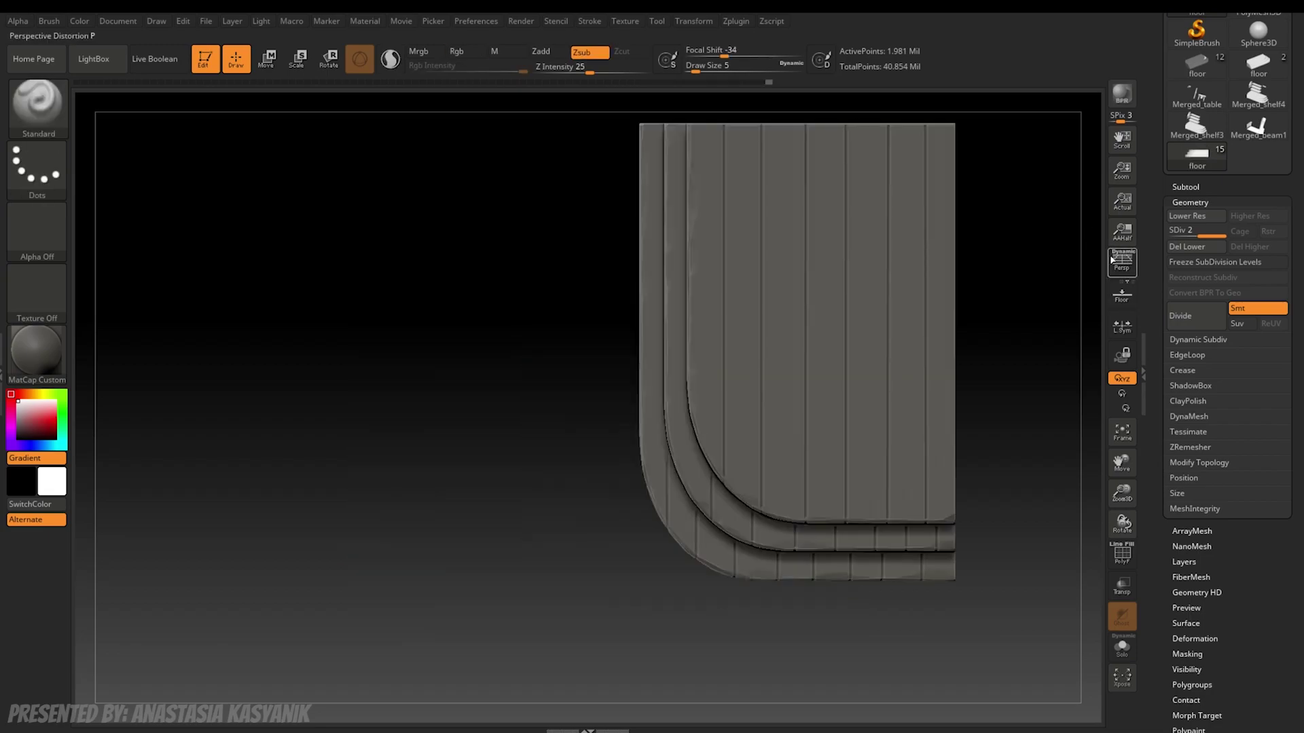
Step: Turn on perspective and load the Orb_Cracks brush from the brush library
click(1111, 260)
mouse_move(998, 366)
mouse_down()
mouse_move(766, 592)
mouse_move(772, 492)
mouse_move(740, 545)
mouse_move(517, 611)
mouse_up()
click(96, 59)
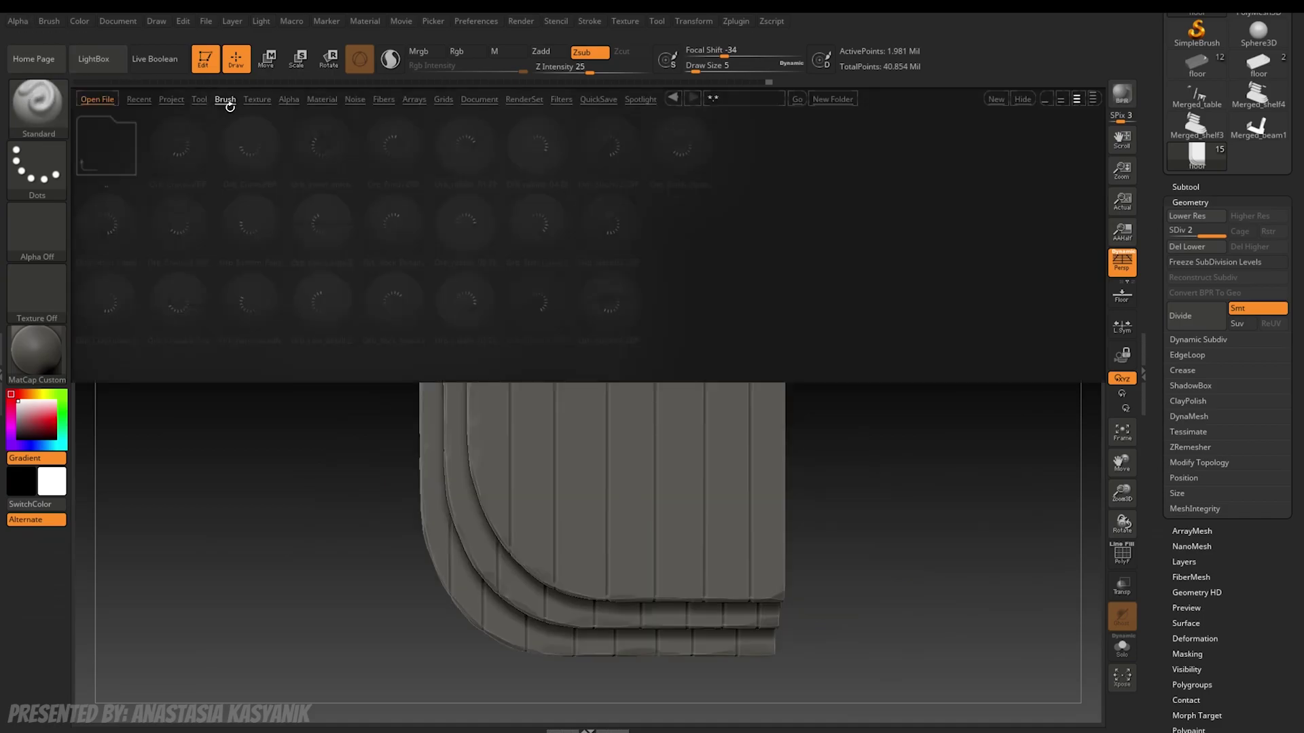
double_click(197, 142)
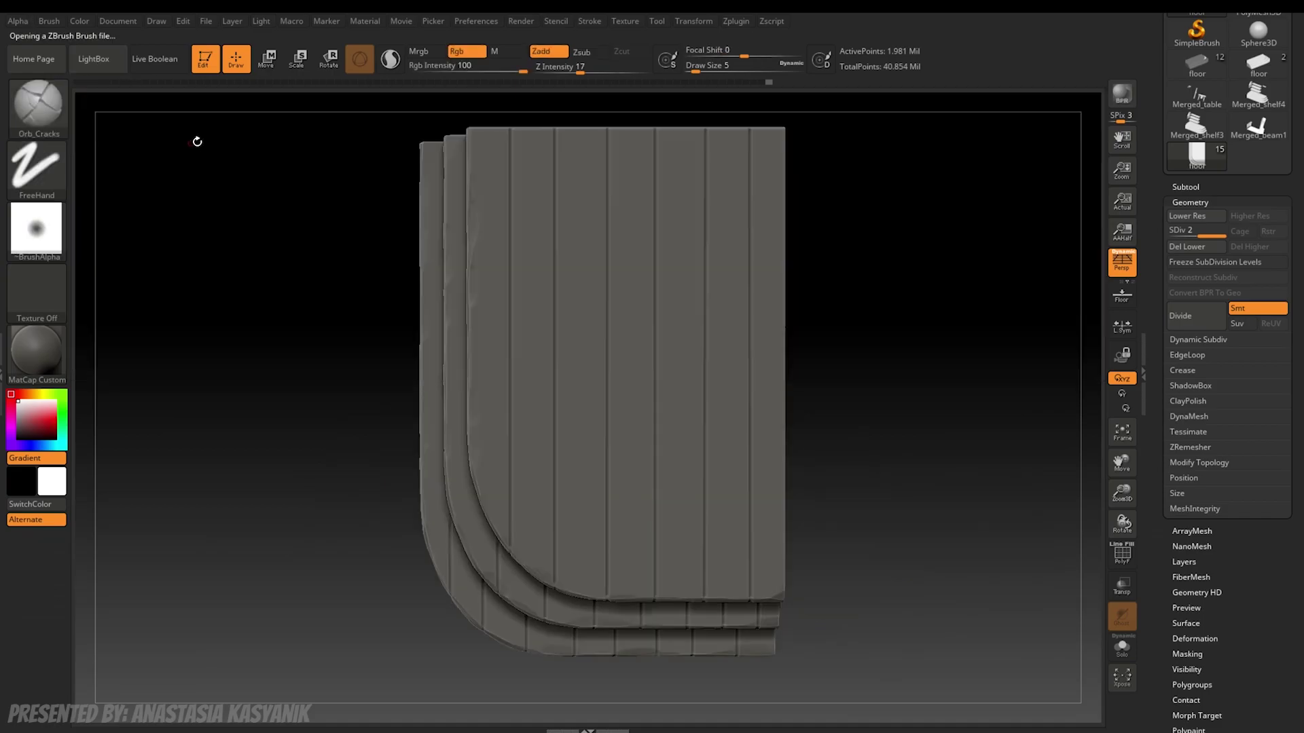
Step: Set the Orb_Cracks brush's LazyRadius to 39
click(589, 21)
click(622, 230)
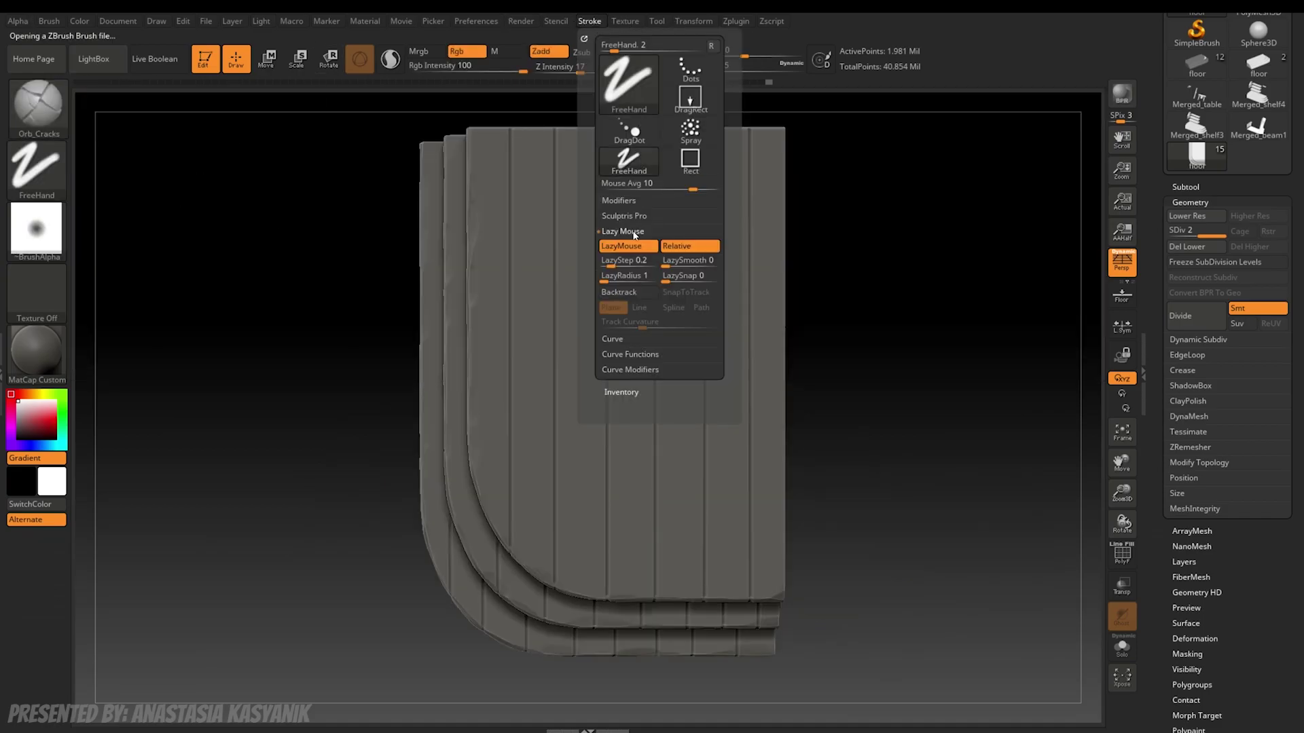
click(623, 278)
text(32)
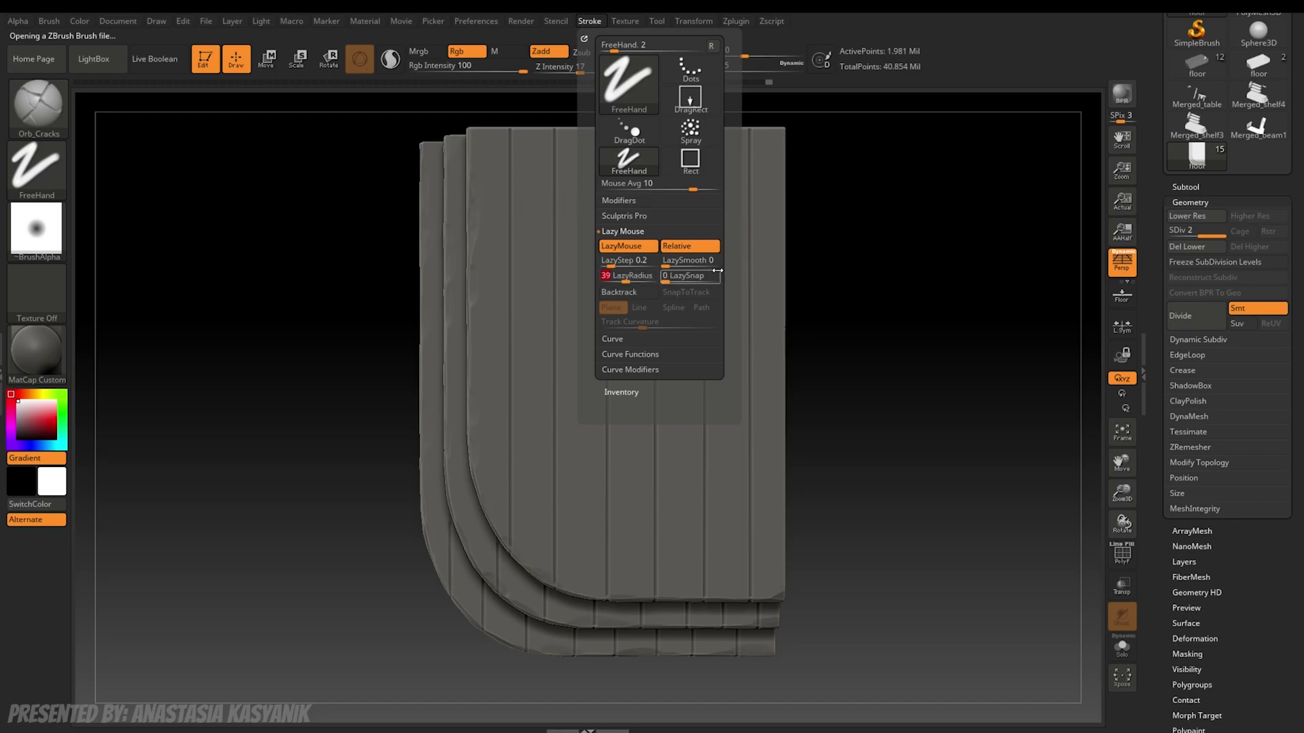
Step: Sculpt long wavy wood-grain cracks along the full length of the outermost plank with Orb_Cracks at draw size 16
alt+drag(1049, 238, 983, 232)
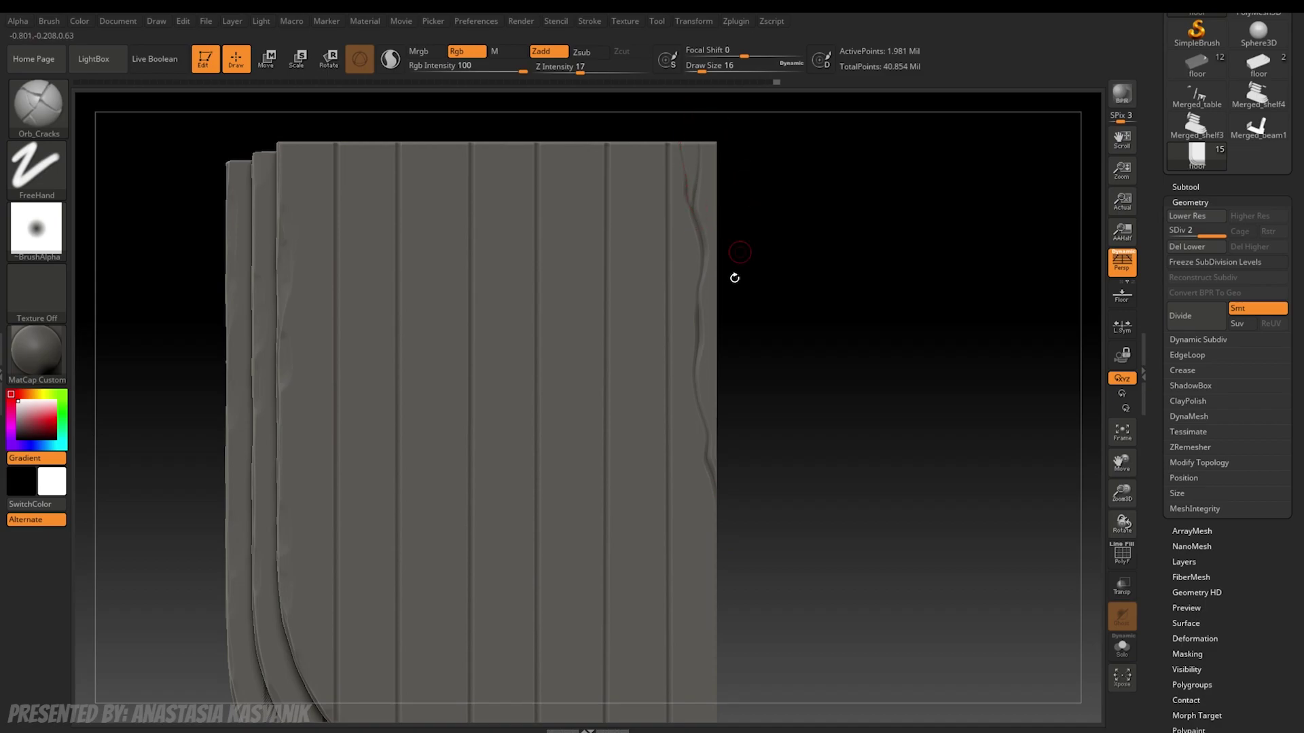
drag(734, 278, 734, 330)
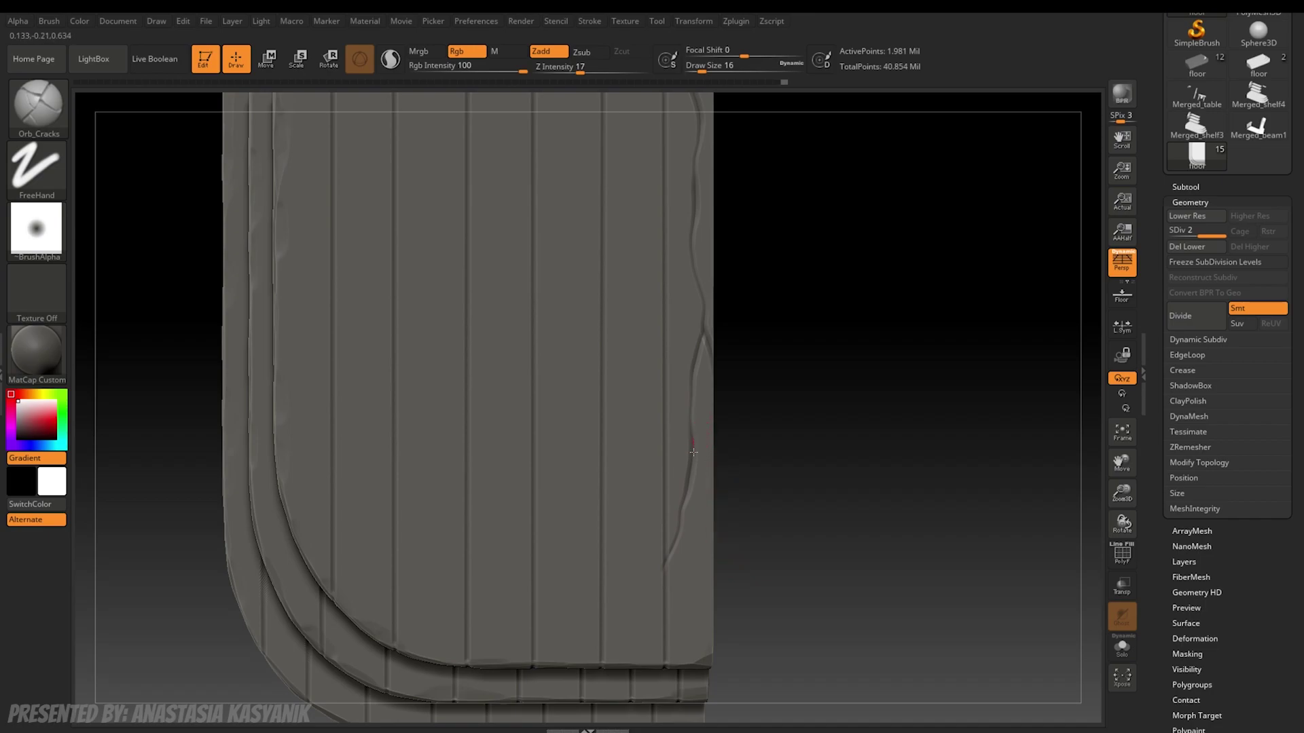
alt+drag(739, 574, 731, 636)
drag(690, 238, 679, 462)
alt+drag(733, 366, 713, 445)
drag(653, 289, 649, 317)
alt+drag(727, 434, 725, 248)
drag(649, 523, 645, 611)
drag(674, 503, 668, 585)
alt+drag(734, 285, 767, 493)
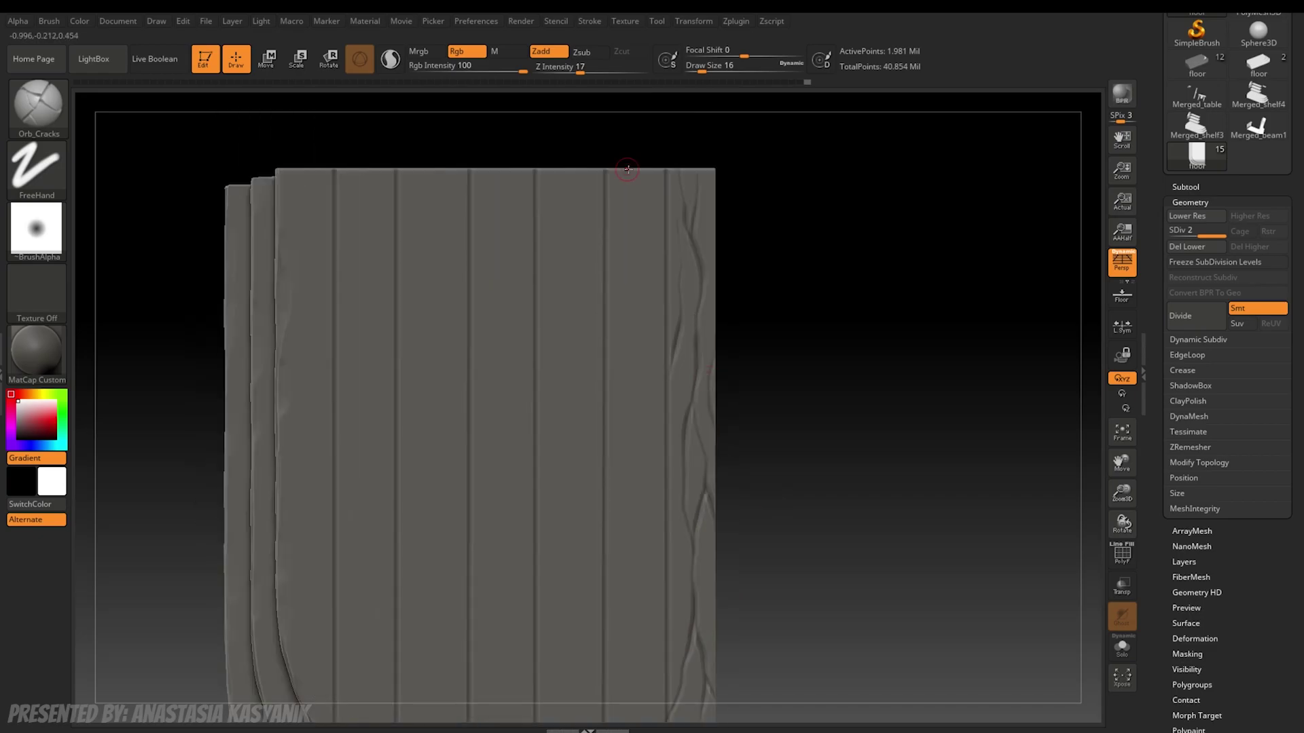
Step: Sculpt a looped wood knot at the end of the second plank and flowing grain lines below it
drag(623, 169, 645, 412)
alt+drag(737, 366, 749, 407)
drag(667, 322, 647, 426)
key(ctrl+z)
click(596, 22)
drag(652, 241, 659, 292)
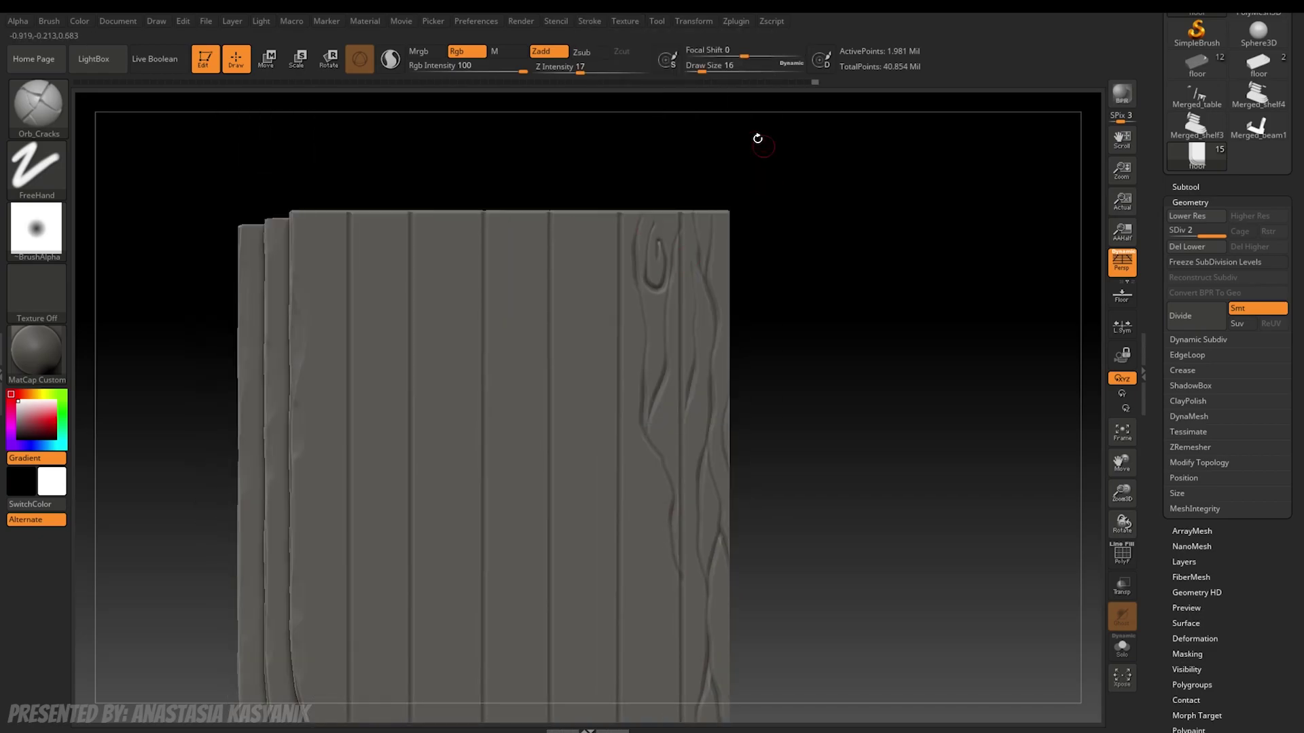
Step: Continue the wavy grain lines down the rest of the second plank to the step edge
alt+drag(761, 421, 785, 253)
drag(675, 272, 687, 485)
alt+drag(767, 435, 734, 364)
drag(653, 628, 669, 421)
drag(632, 462, 603, 206)
mouse_move(760, 434)
alt+mouse_down()
mouse_move(683, 504)
mouse_move(611, 380)
alt+mouse_up()
Step: Load the Orb_Slash02 brush and stamp thin slash marks across the grained planks
click(109, 63)
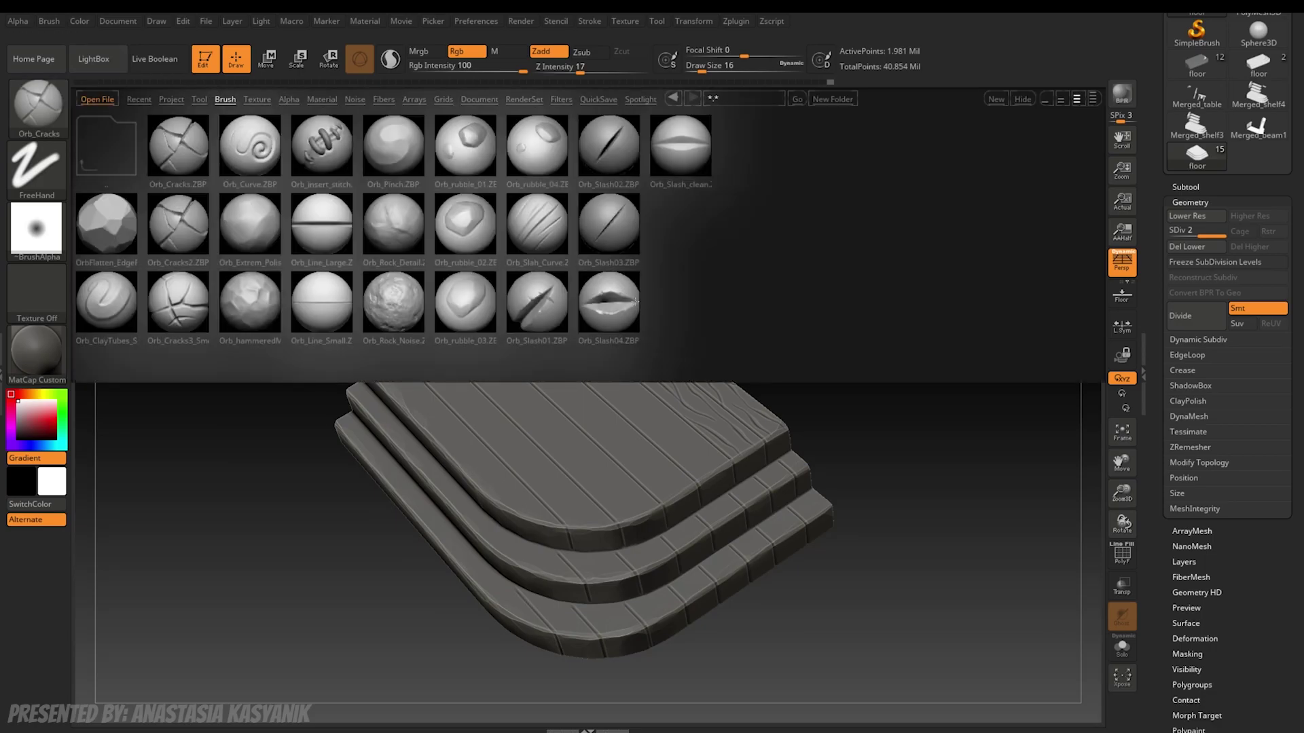
double_click(611, 156)
mouse_move(753, 285)
mouse_down()
mouse_move(771, 332)
mouse_move(801, 353)
mouse_up()
mouse_move(801, 353)
alt+mouse_down()
mouse_move(841, 430)
mouse_move(700, 561)
alt+mouse_up()
drag(591, 339, 609, 376)
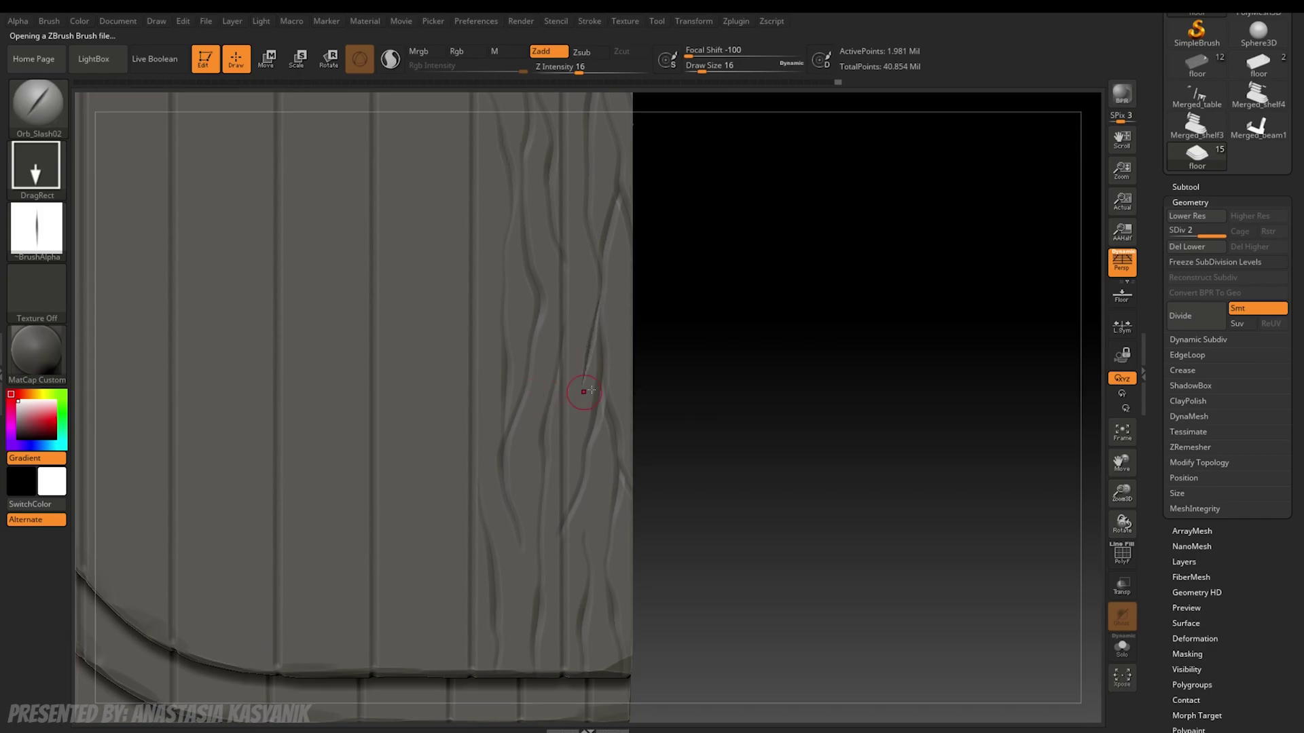
alt+drag(739, 96, 715, 569)
drag(548, 346, 569, 347)
Step: Load the Orb_Slash04 brush and stamp wider gouges into the second plank
click(95, 59)
double_click(610, 306)
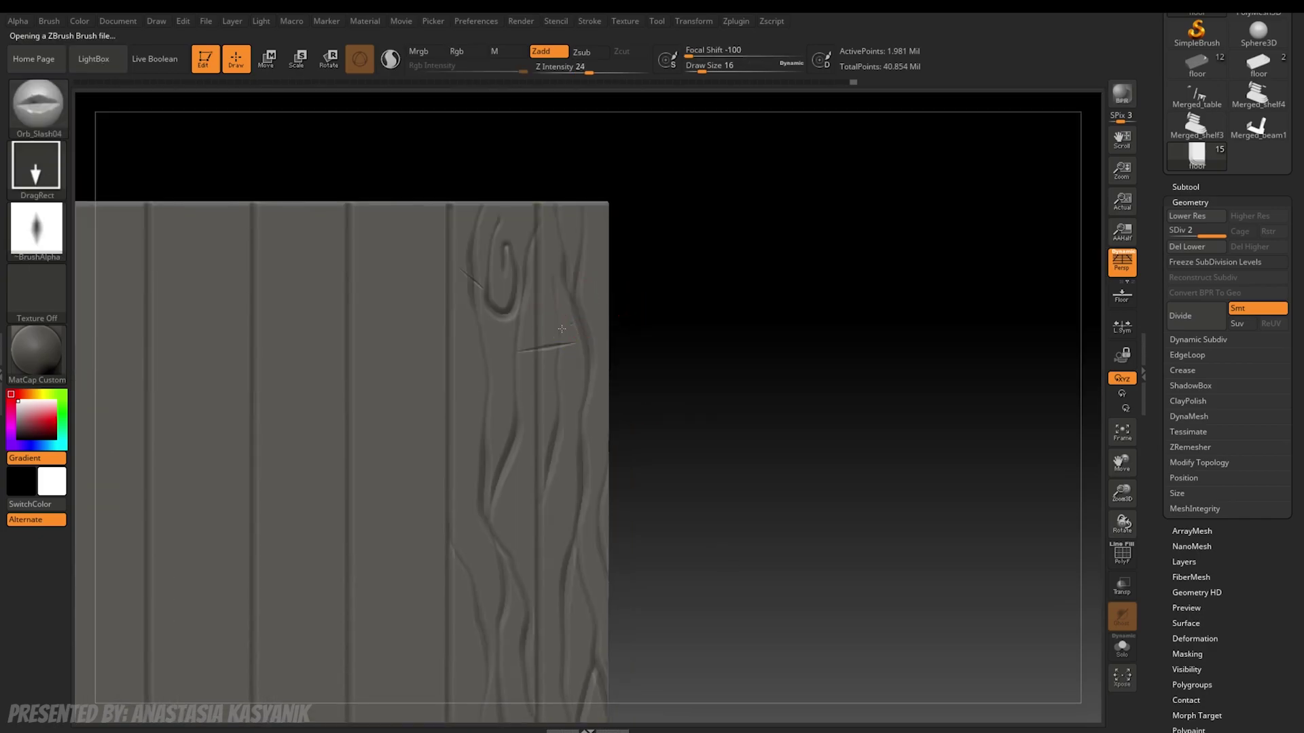
alt+drag(645, 325, 625, 285)
Step: Load the Orb_Rock_Detail brush and stamp rough surface detail onto the grained planks
click(95, 59)
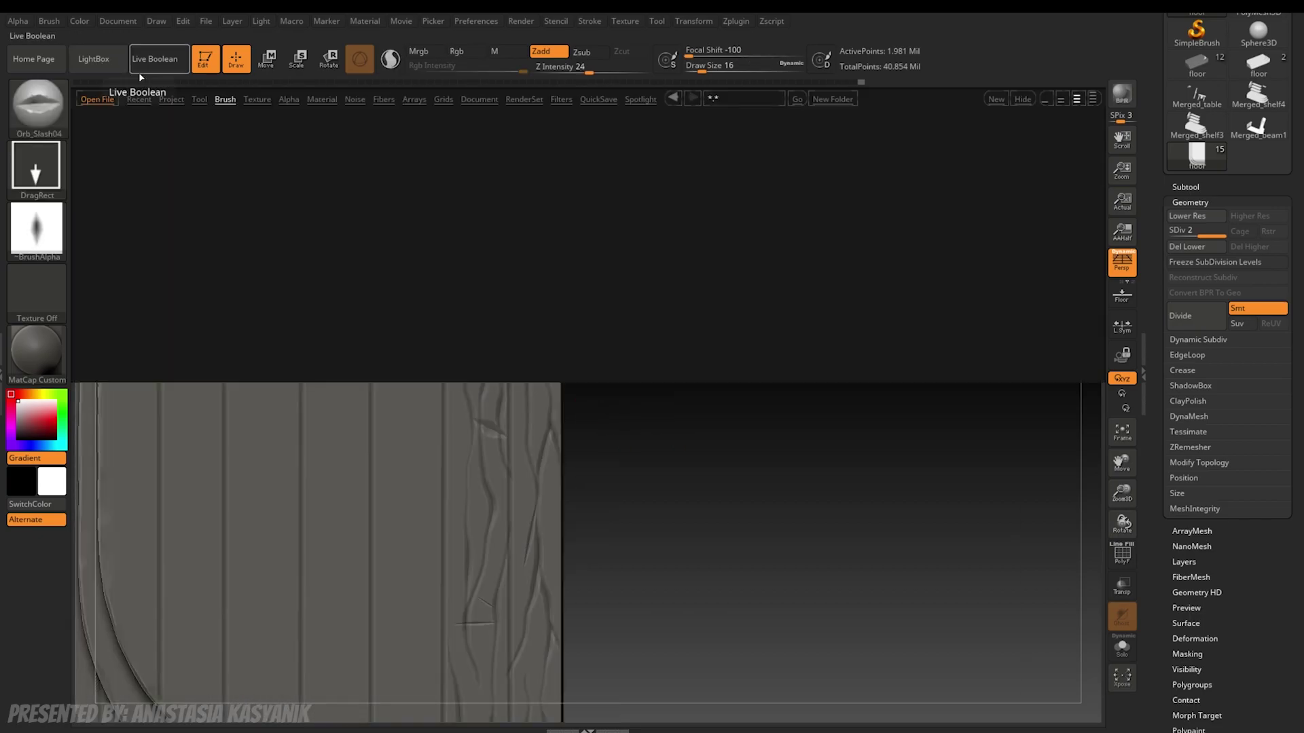
double_click(326, 294)
mouse_move(673, 325)
mouse_down()
mouse_move(639, 325)
mouse_move(500, 544)
mouse_up()
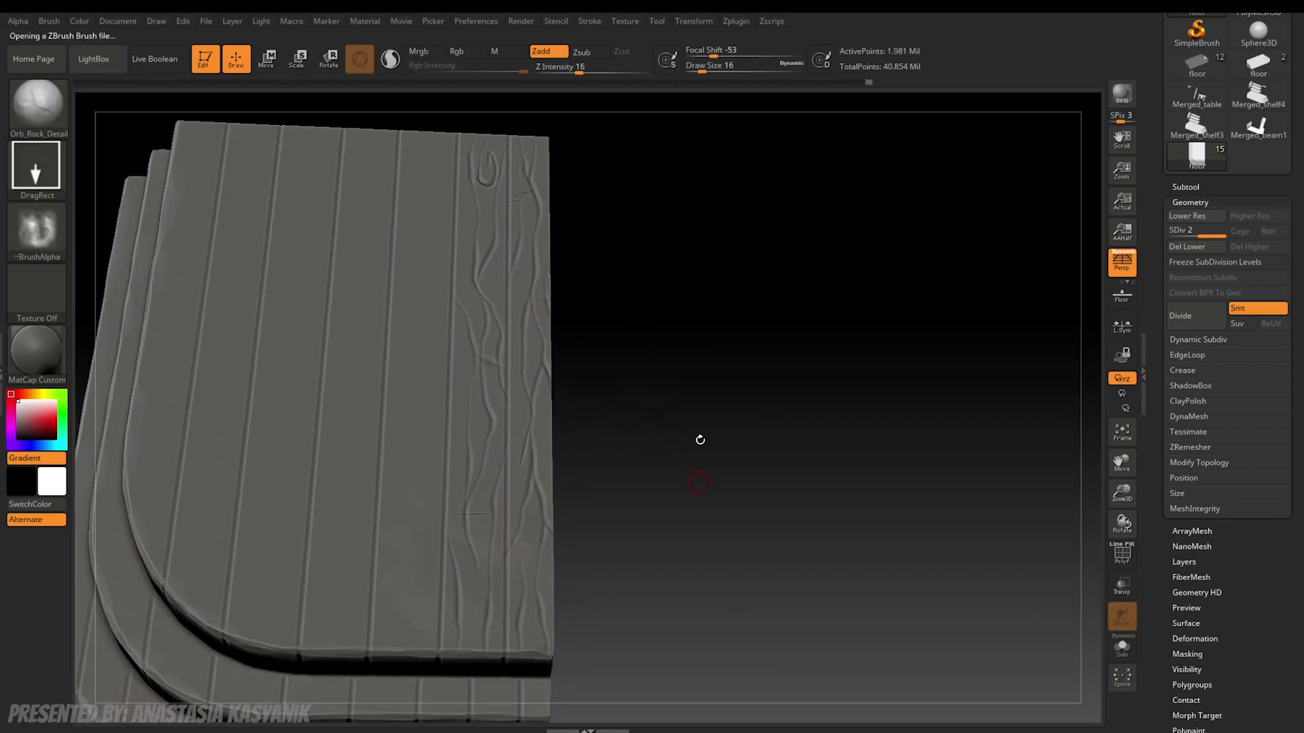
drag(565, 406, 501, 446)
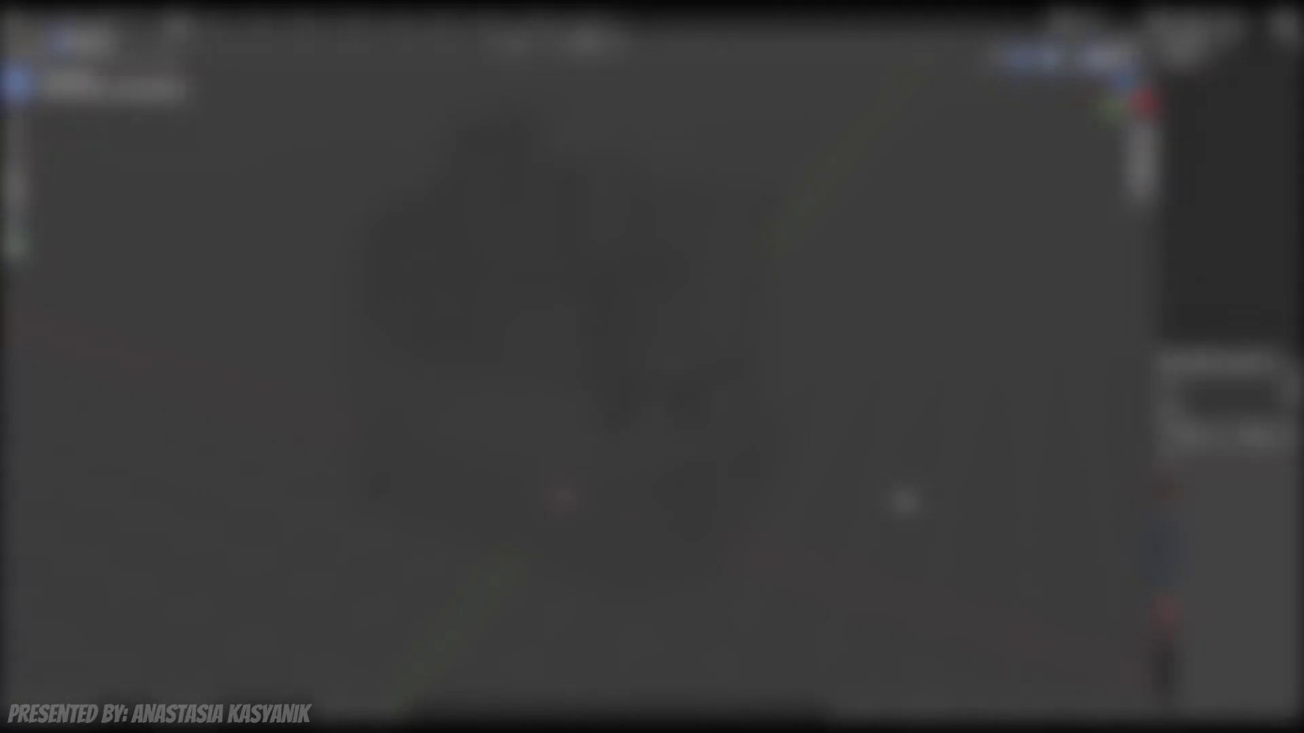
Step: Switch to Blender and, in Edit Mode on the stepped floor, select the upper edge path around the top step
click(717, 520)
key(KP_Decimal)
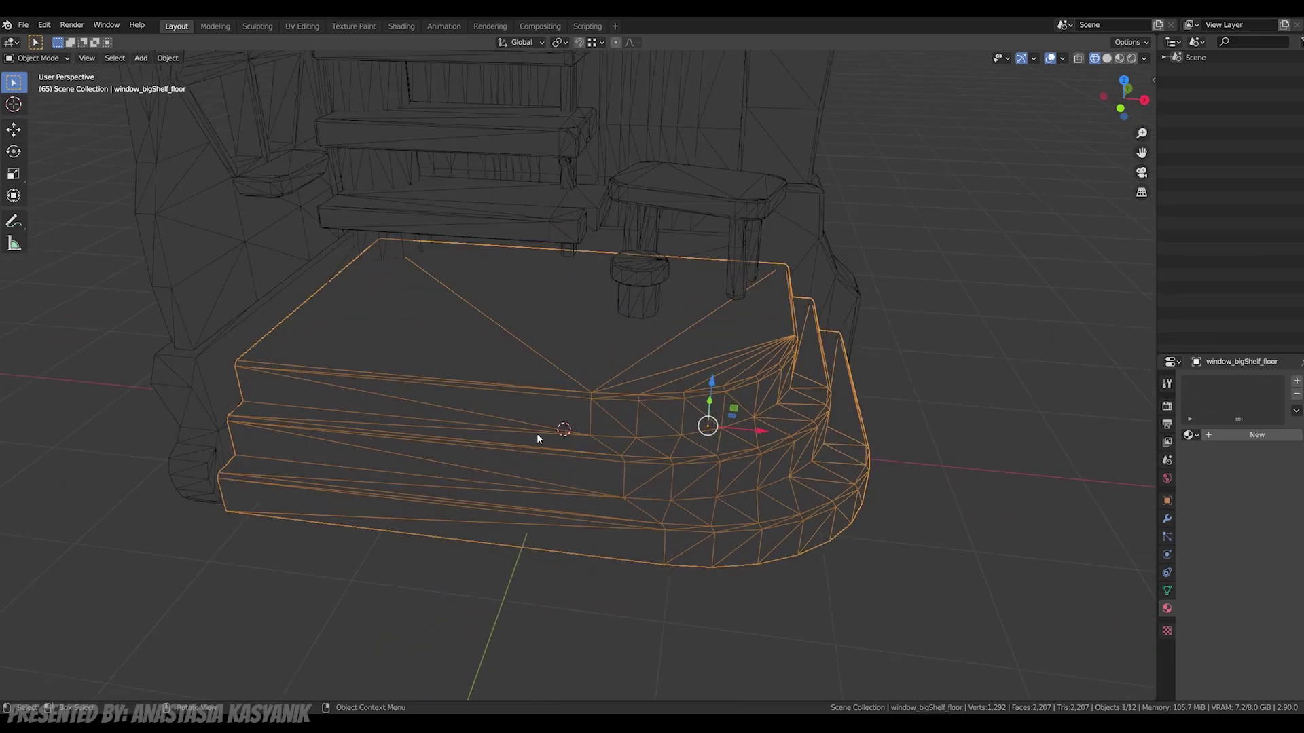
key(Tab)
click(523, 397)
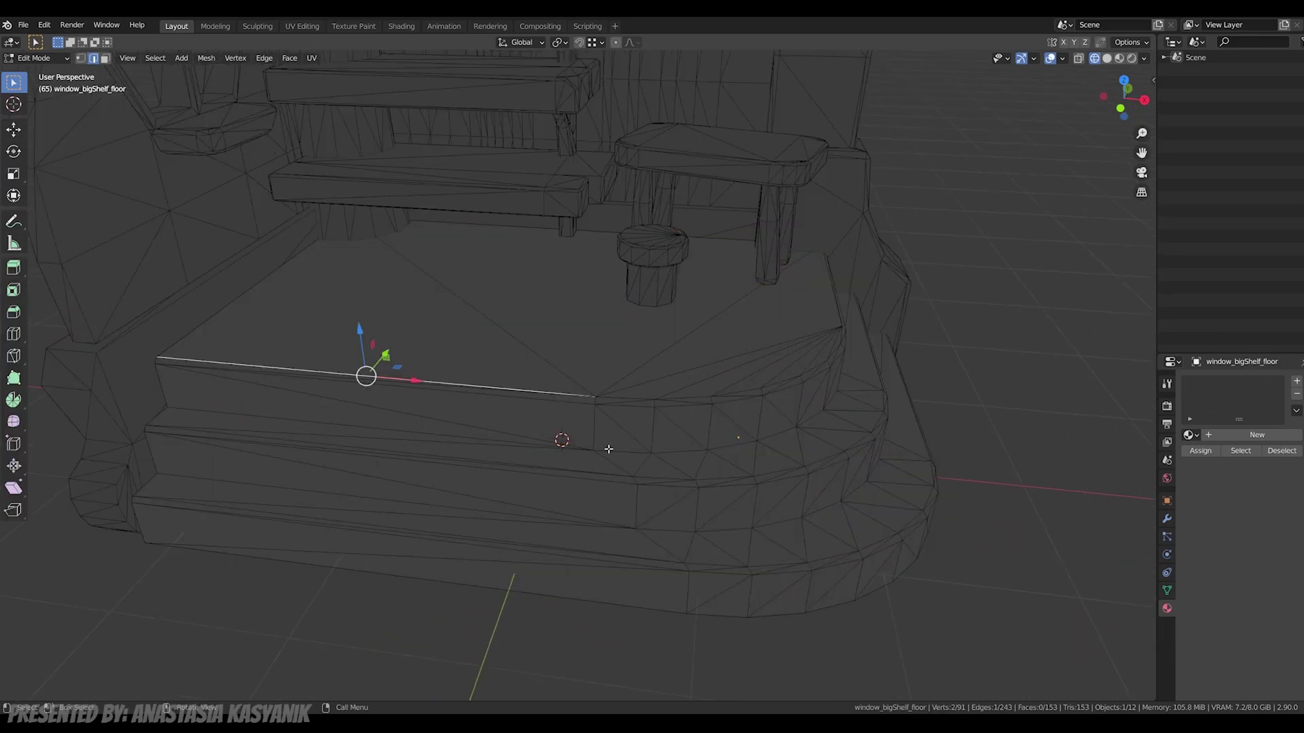
middle_drag(608, 448, 516, 441)
ctrl+click(553, 444)
ctrl+click(765, 442)
Step: Add the remaining step edges around the curved floor to the selection and mark them as seams
middle_drag(679, 448, 768, 441)
ctrl+click(381, 425)
shift+click(772, 551)
ctrl+click(379, 326)
shift+click(349, 439)
middle_drag(689, 537, 803, 443)
ctrl+click(836, 438)
scroll(777, 543, down, 2)
key(u)
click(781, 440)
shift+middle_drag(803, 443, 848, 526)
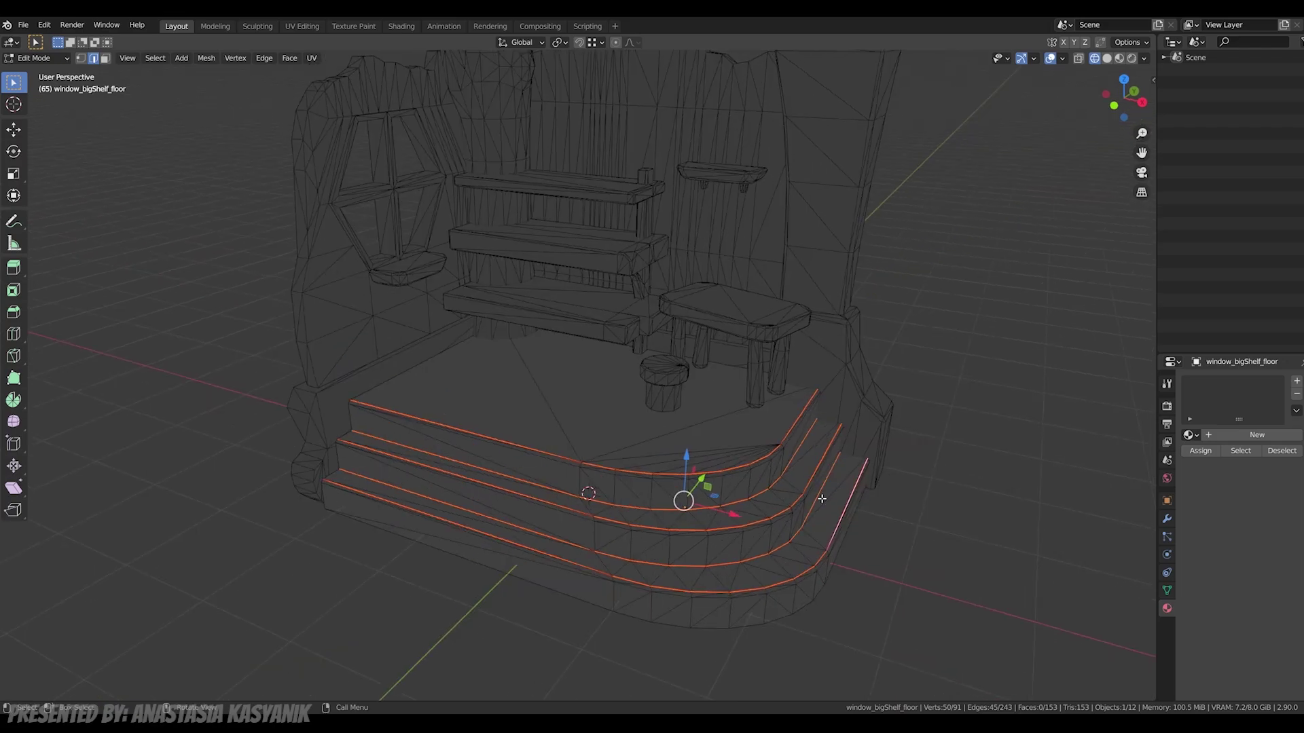
Step: Unwrap all faces of the stepped floor and show its UV layout
key(a)
key(u)
click(796, 352)
key(Tab)
click(301, 26)
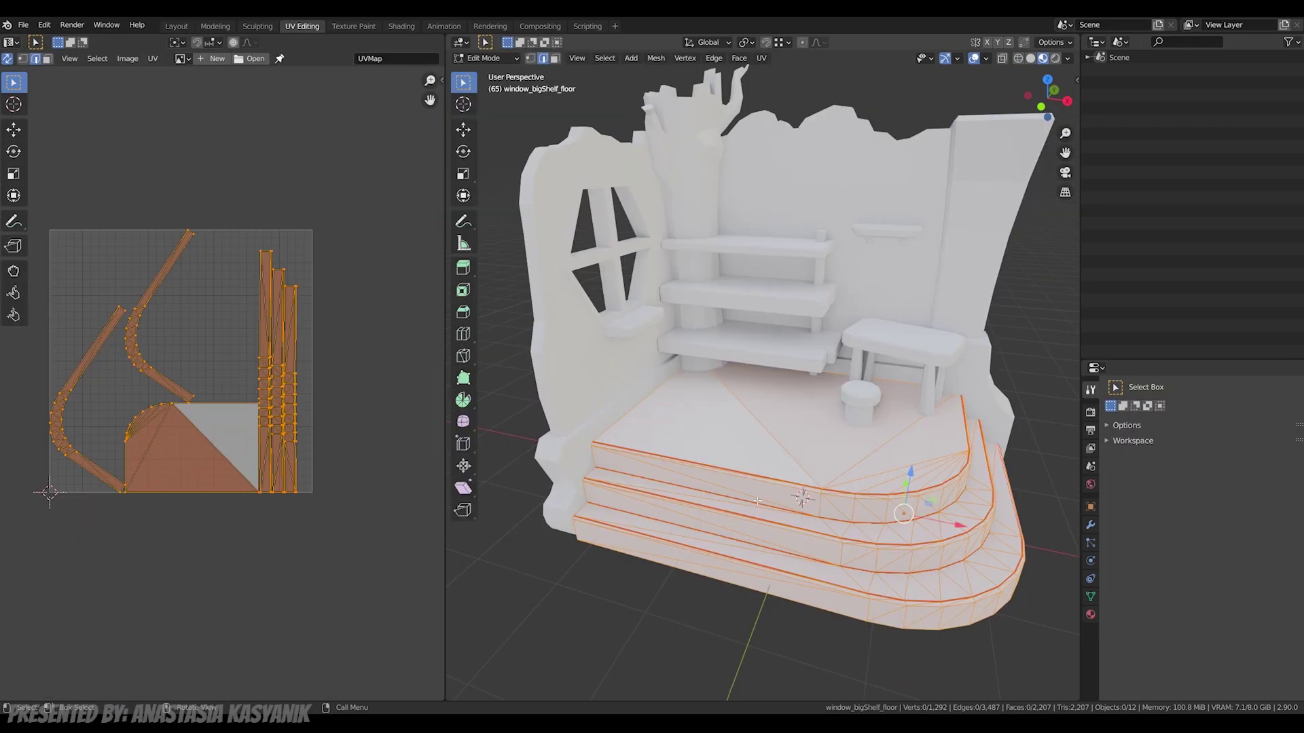
Step: Create a material named checker for the floor and add Checker Texture and Mapping nodes to it
click(413, 27)
click(638, 426)
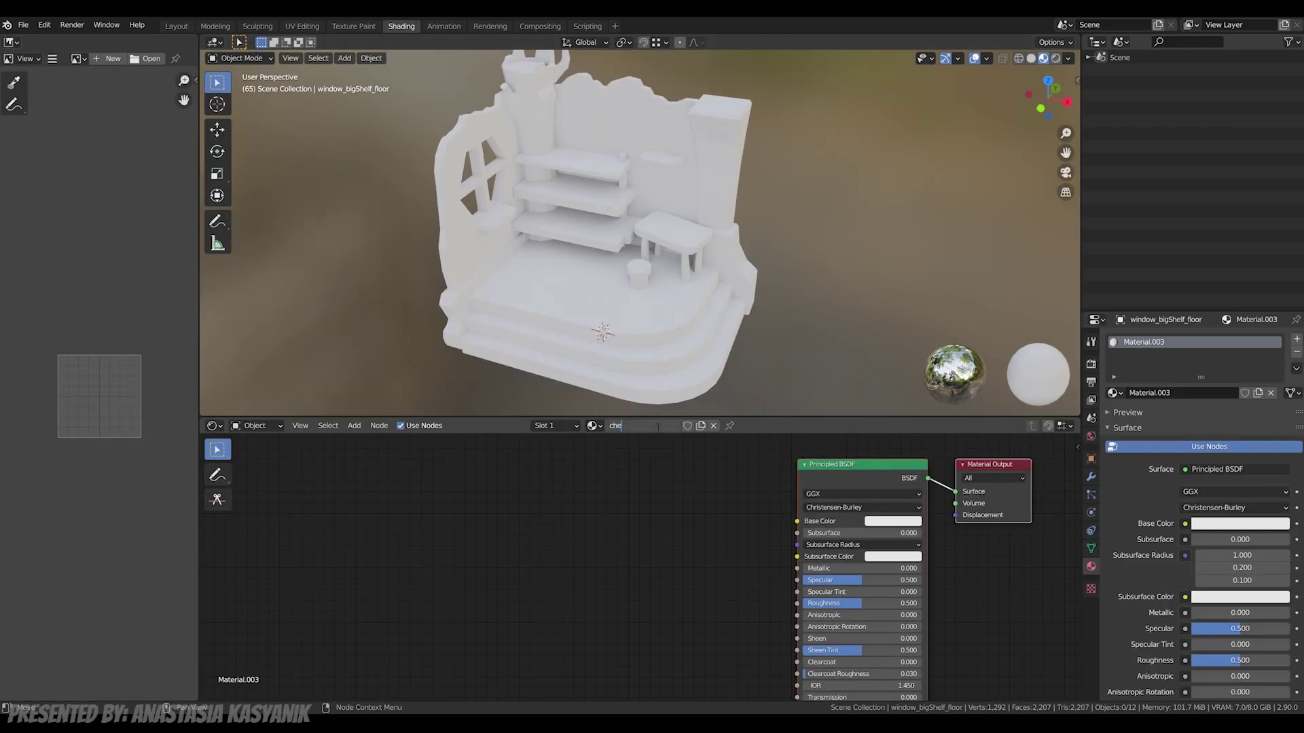
click(638, 426)
text(checker)
key(shift+a)
click(493, 516)
key(shift+a)
drag(380, 542, 471, 518)
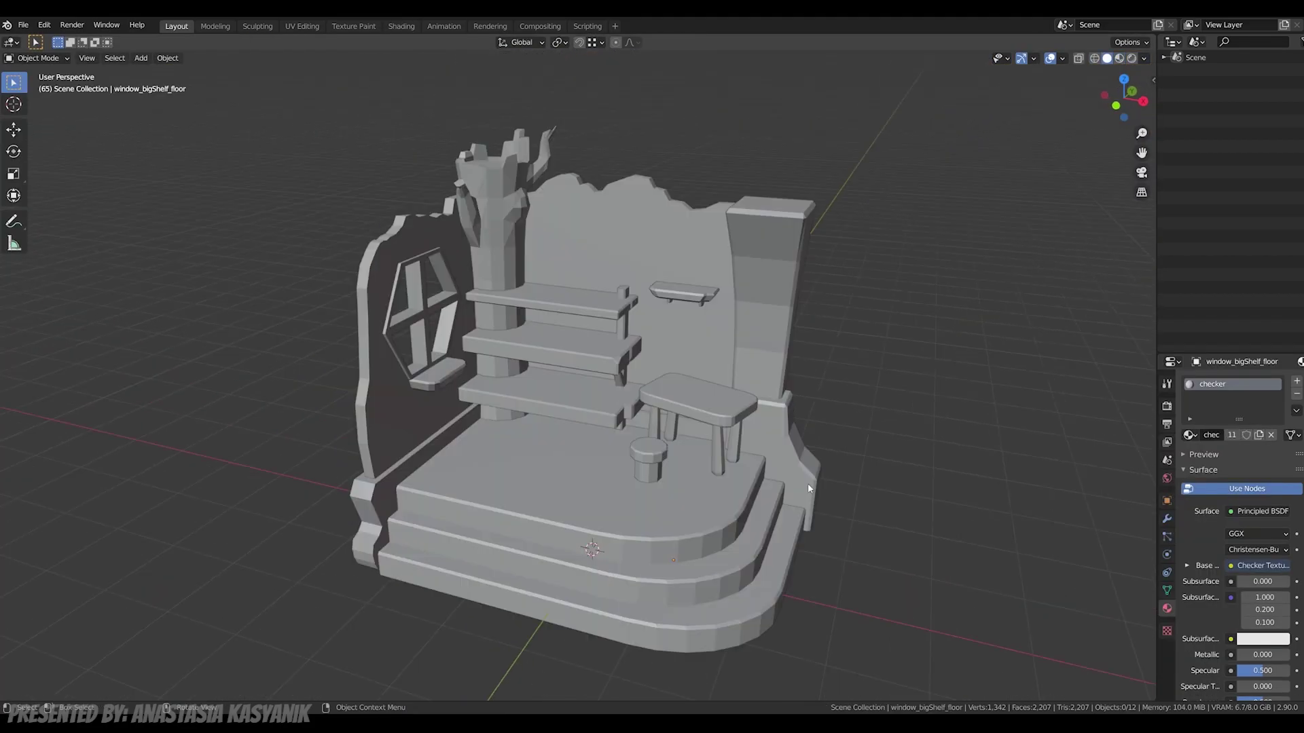
Step: Select all the room pieces and join them into one object
click(808, 486)
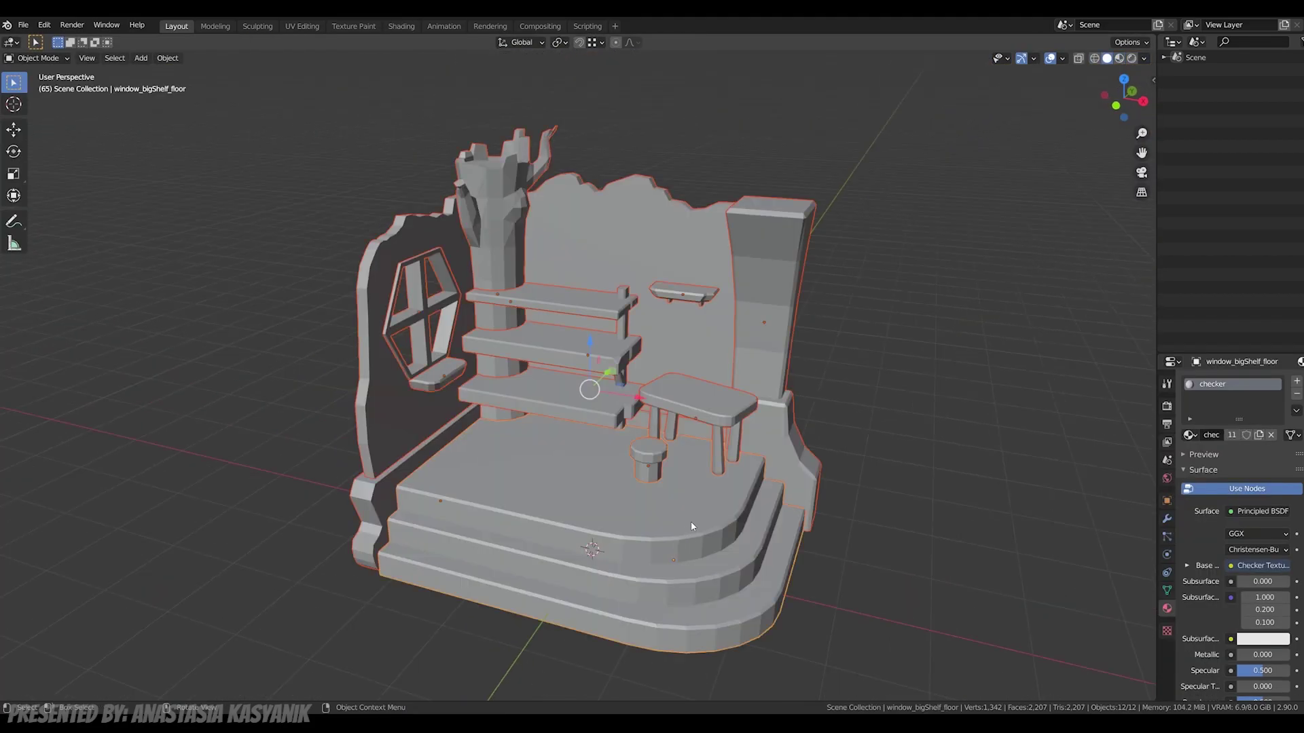
mouse_move(721, 556)
middle_down()
mouse_move(691, 540)
mouse_move(728, 541)
middle_up()
click(914, 558)
click(687, 516)
Step: Unwrap all faces of the joined room mesh in Edit Mode
key(Tab)
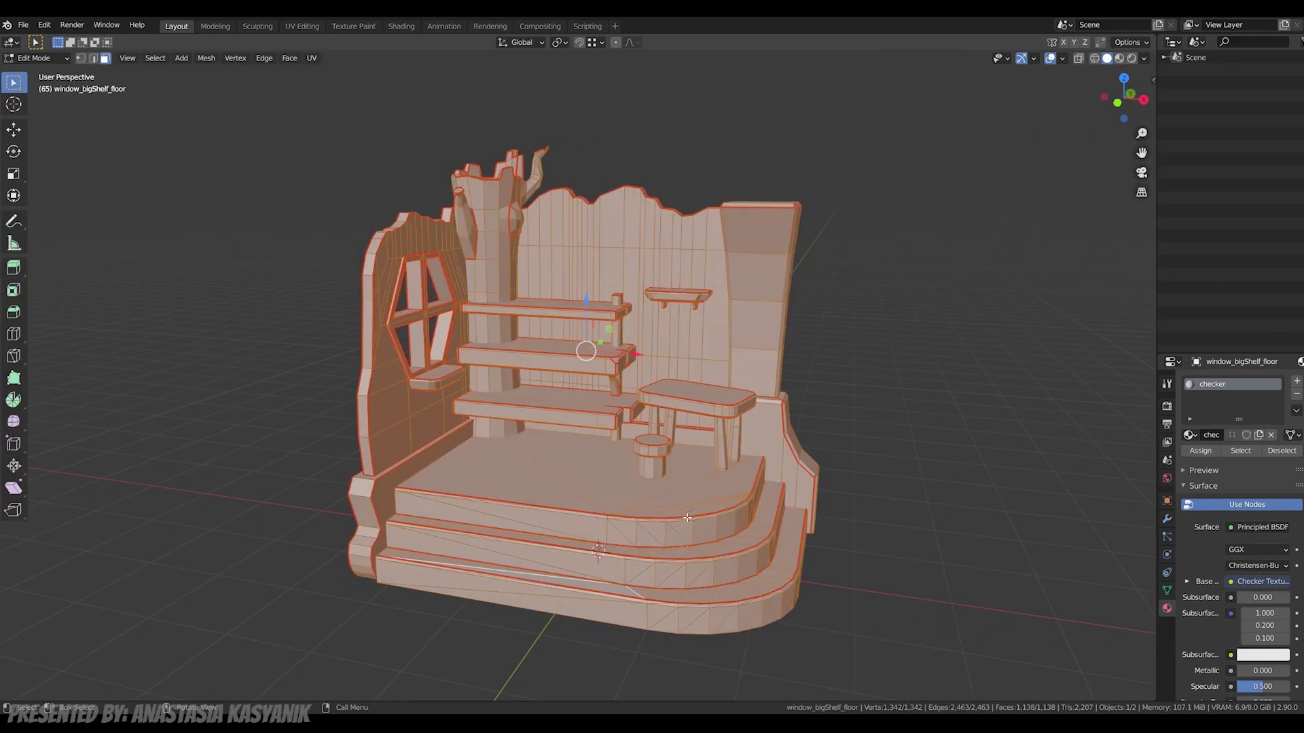
key(u)
click(668, 520)
key(Tab)
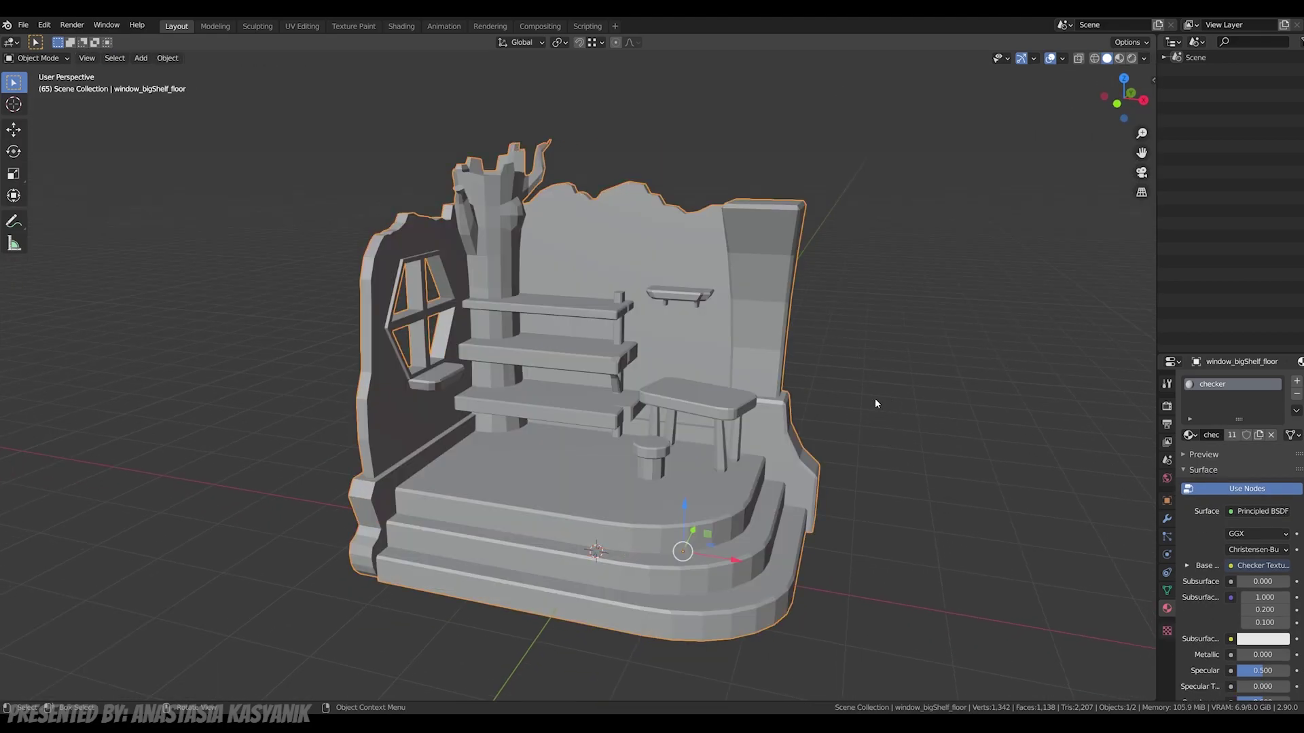
Step: Preview the room with its checker material and increase the Checker Texture scale to inspect the UV density
key(z)
click(902, 514)
click(903, 514)
scroll(1226, 602, down, 1)
click(1187, 544)
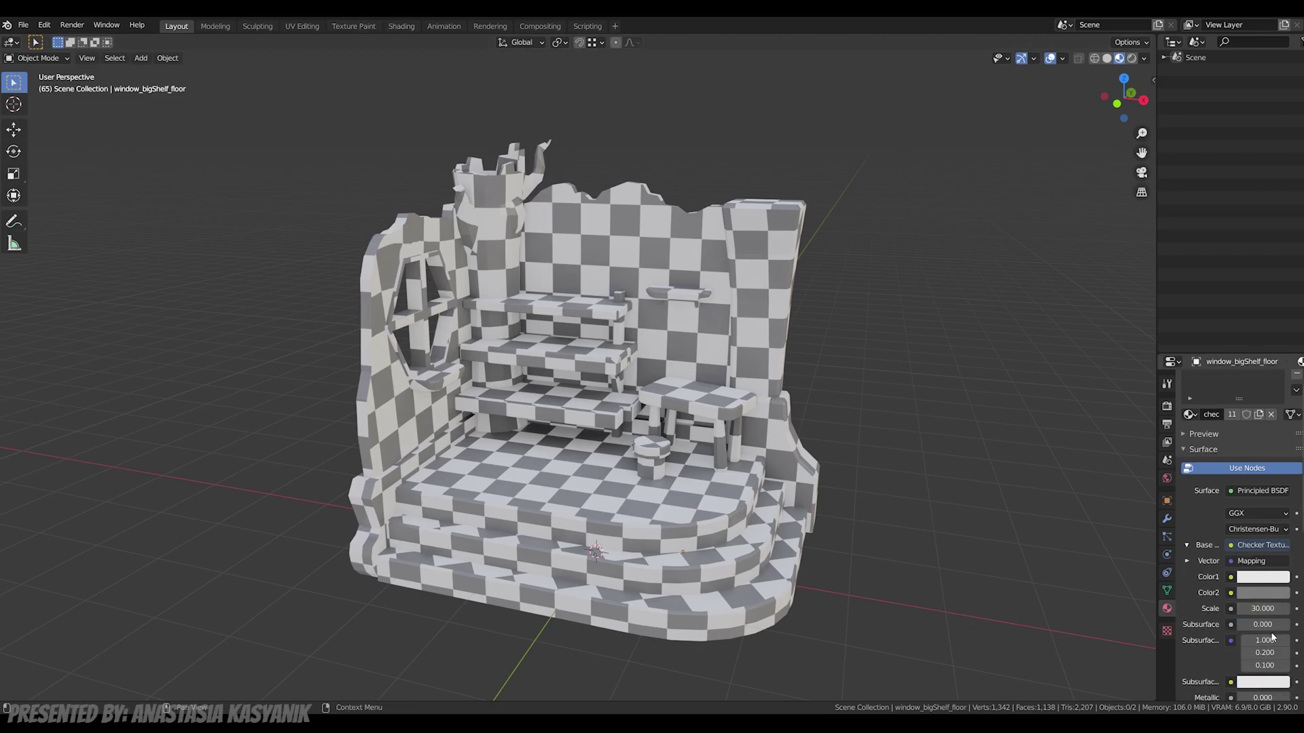
drag(1261, 608, 1298, 609)
middle_drag(808, 550, 850, 556)
mouse_move(851, 557)
middle_down()
mouse_move(879, 561)
mouse_move(865, 555)
middle_up()
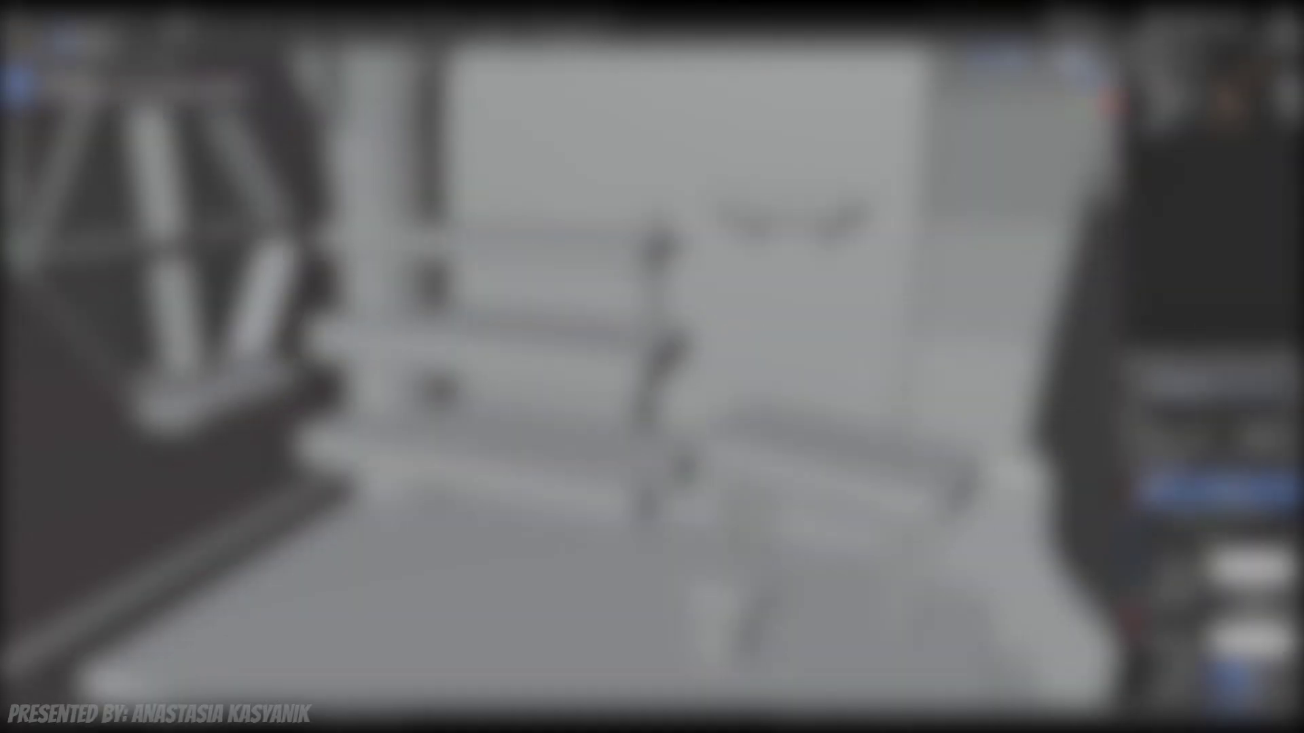
Step: Check the shelves and shelf support materials, then join the support post to the shelves
click(463, 345)
scroll(536, 366, up, 2)
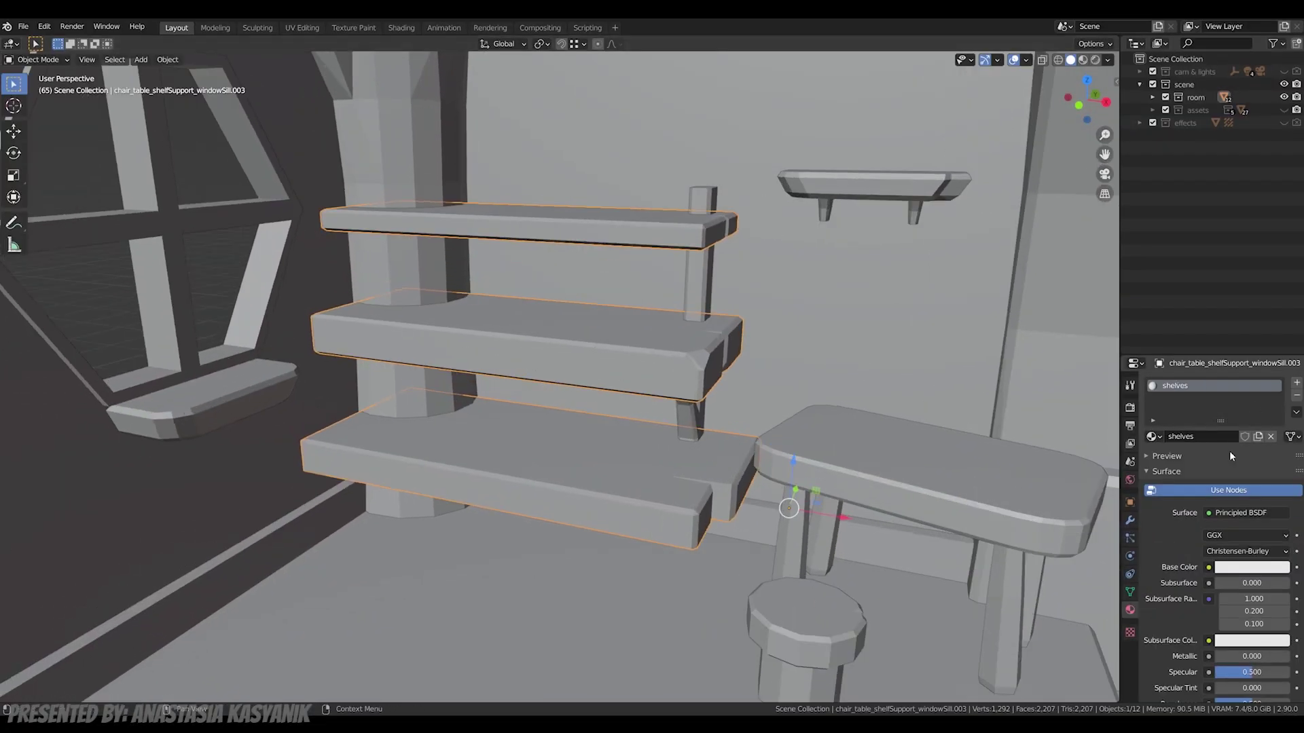
click(706, 275)
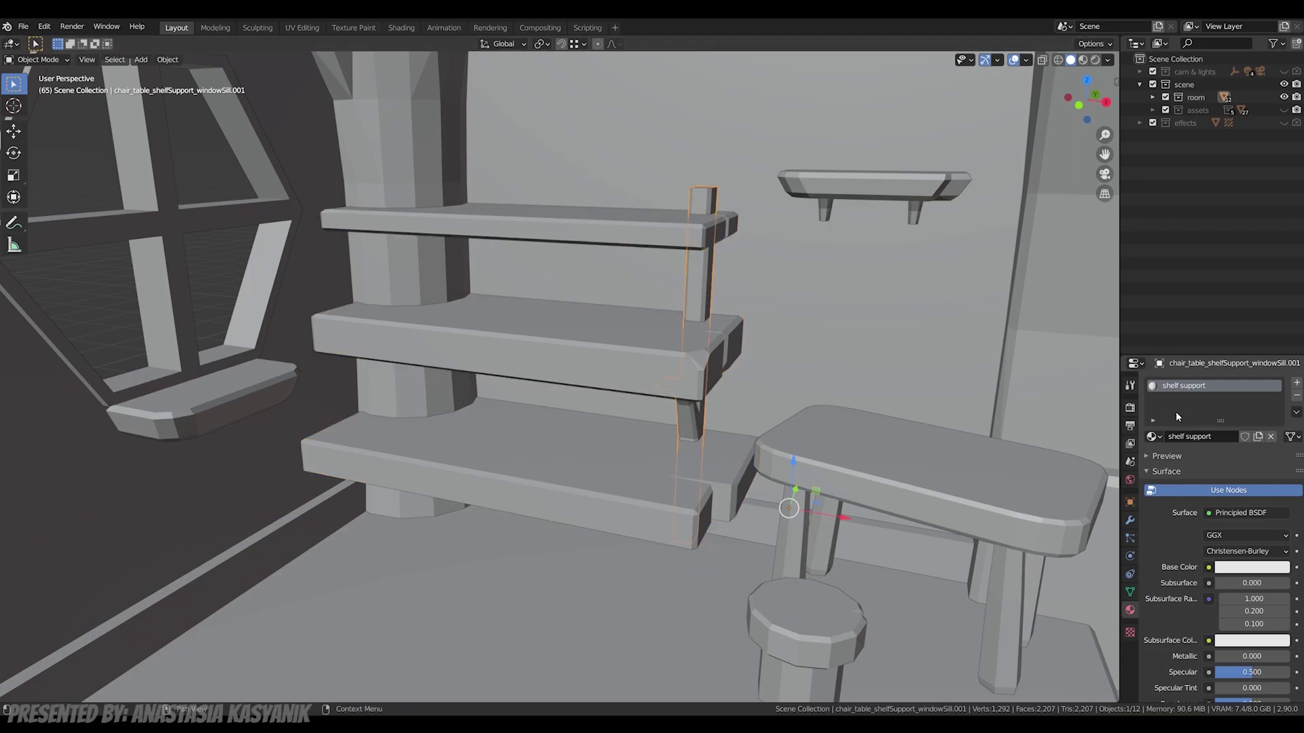
shift+click(650, 320)
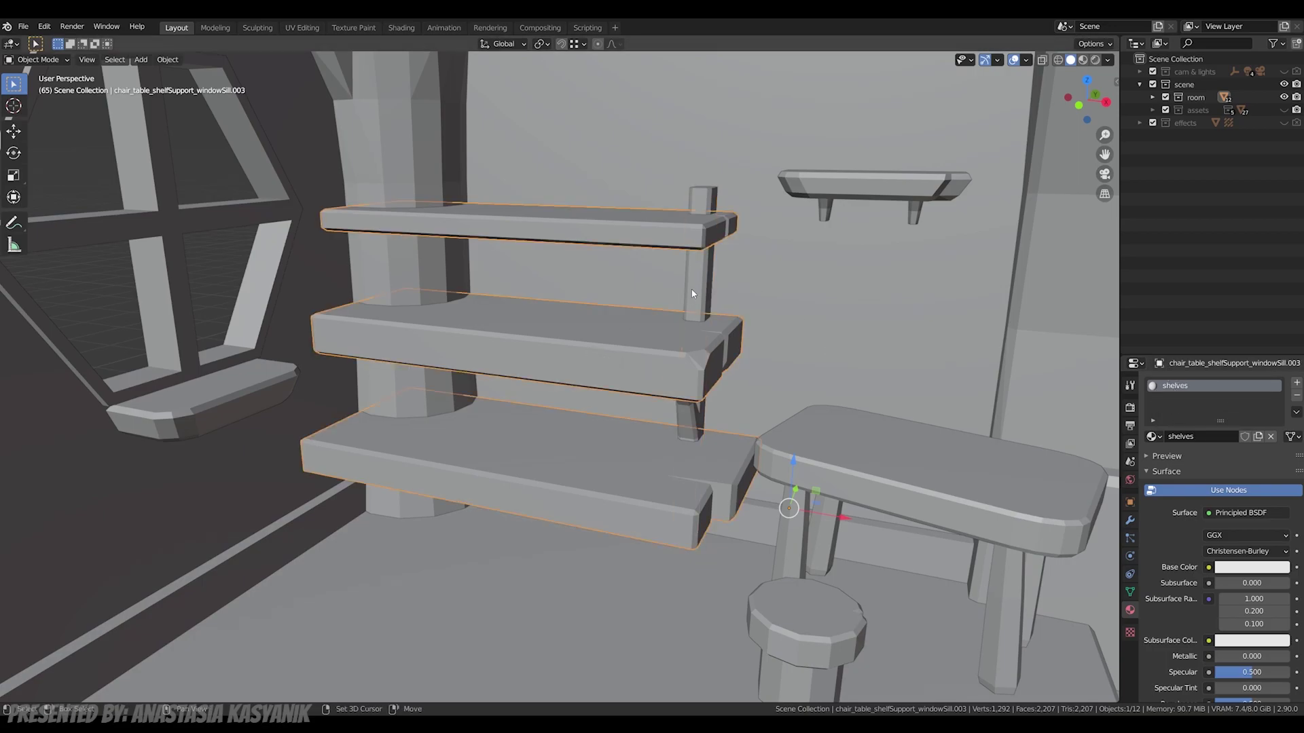
key(ctrl+j)
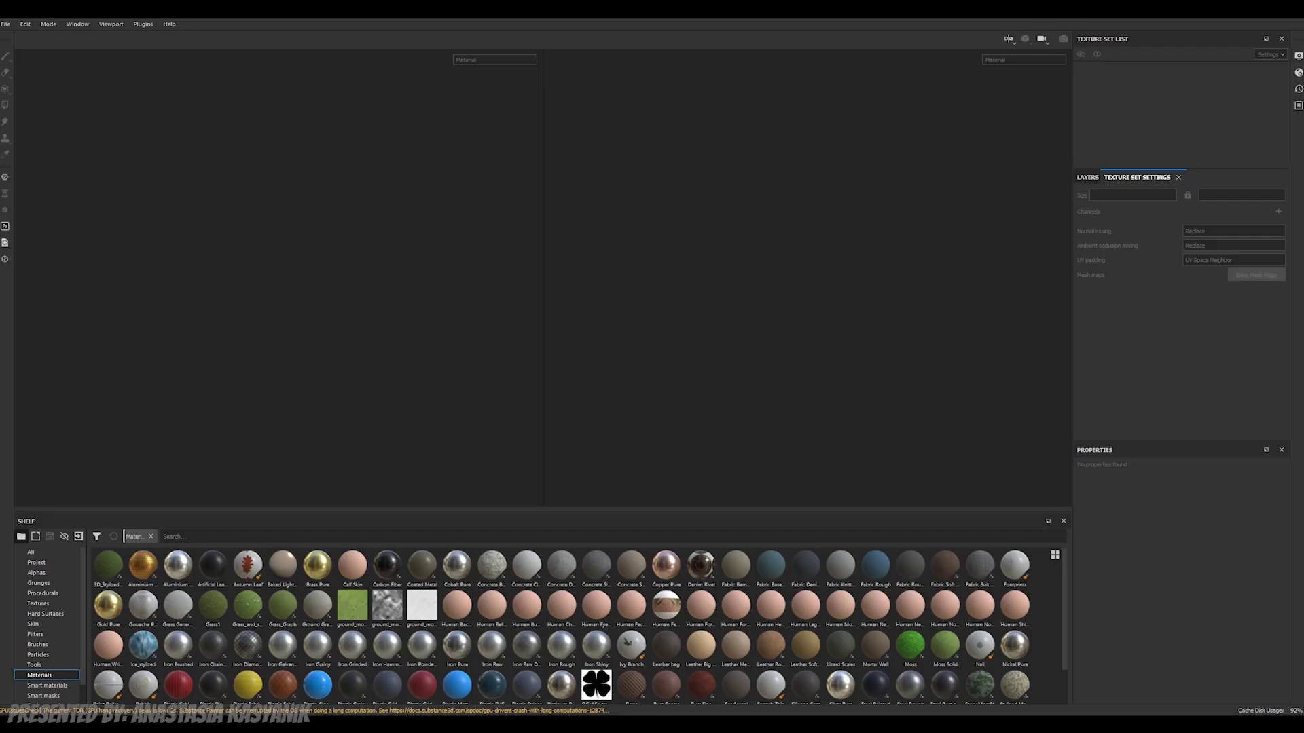
Step: Create a new texturing project from the big shelf_lo mesh file
click(5, 24)
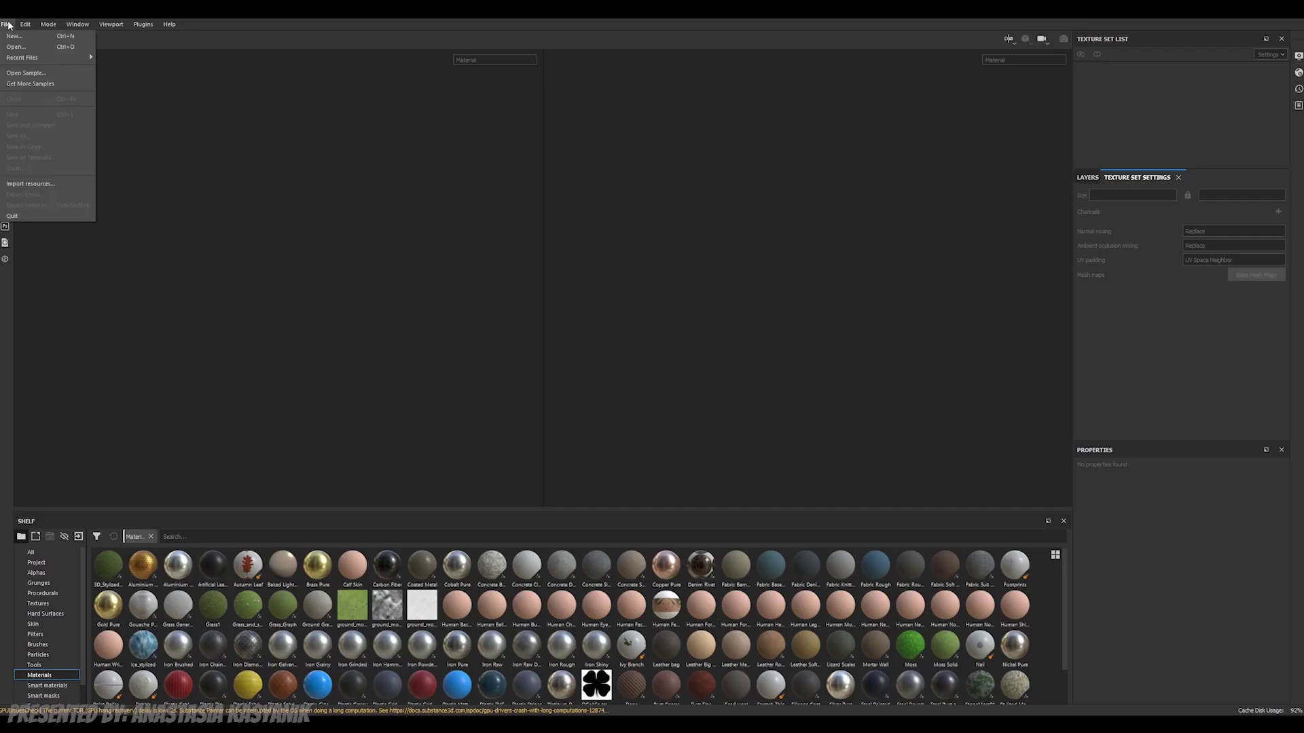
click(24, 38)
click(754, 258)
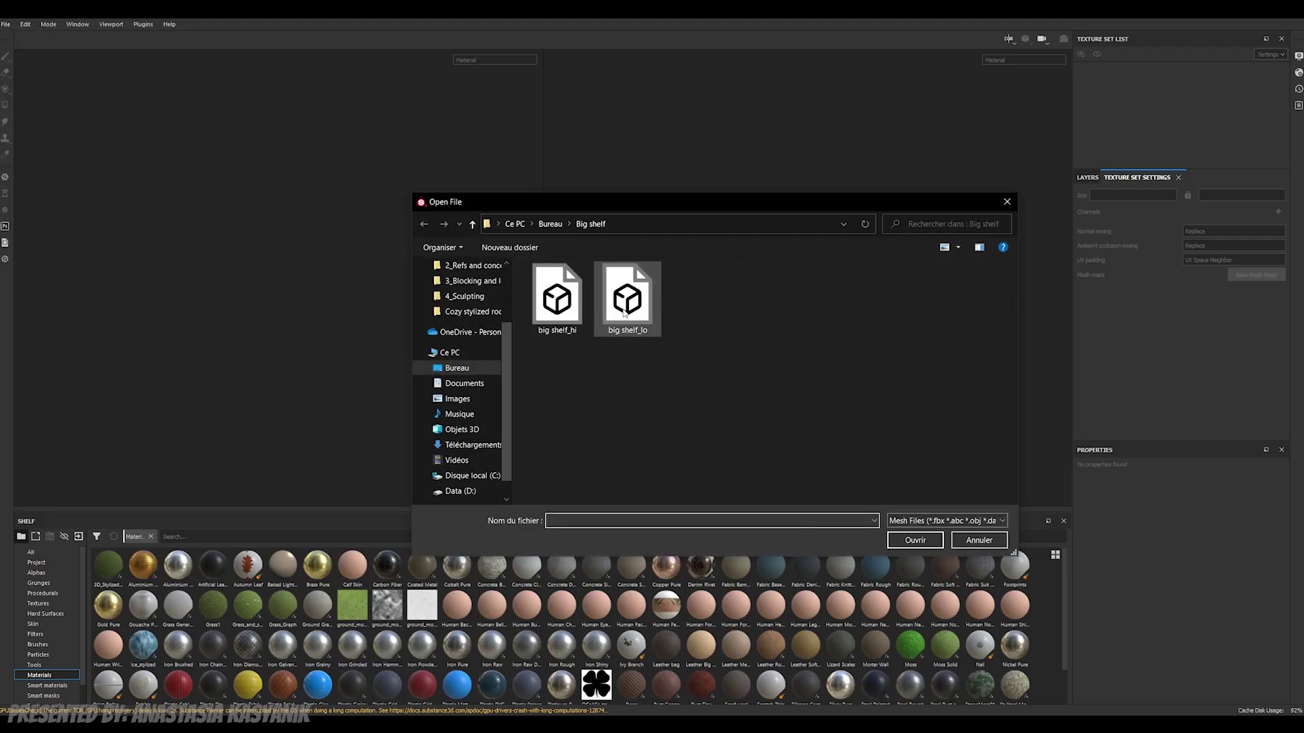
double_click(625, 301)
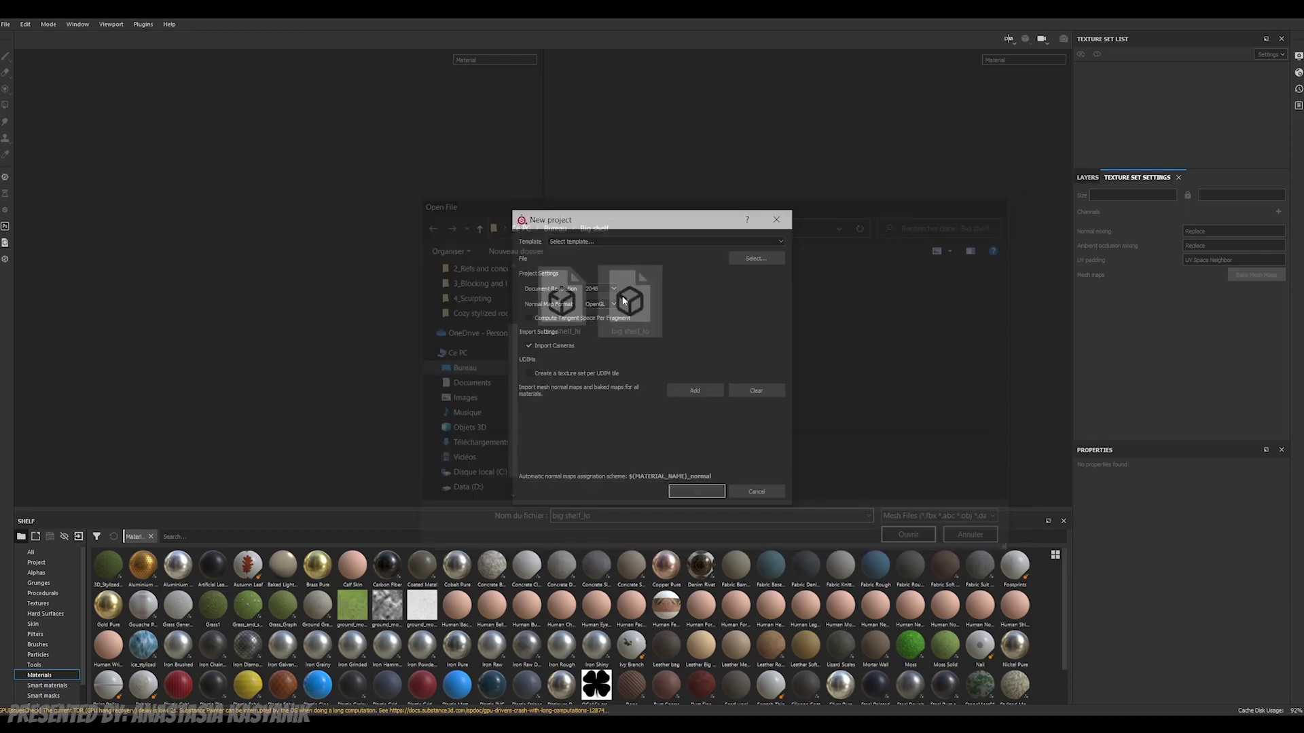
click(698, 486)
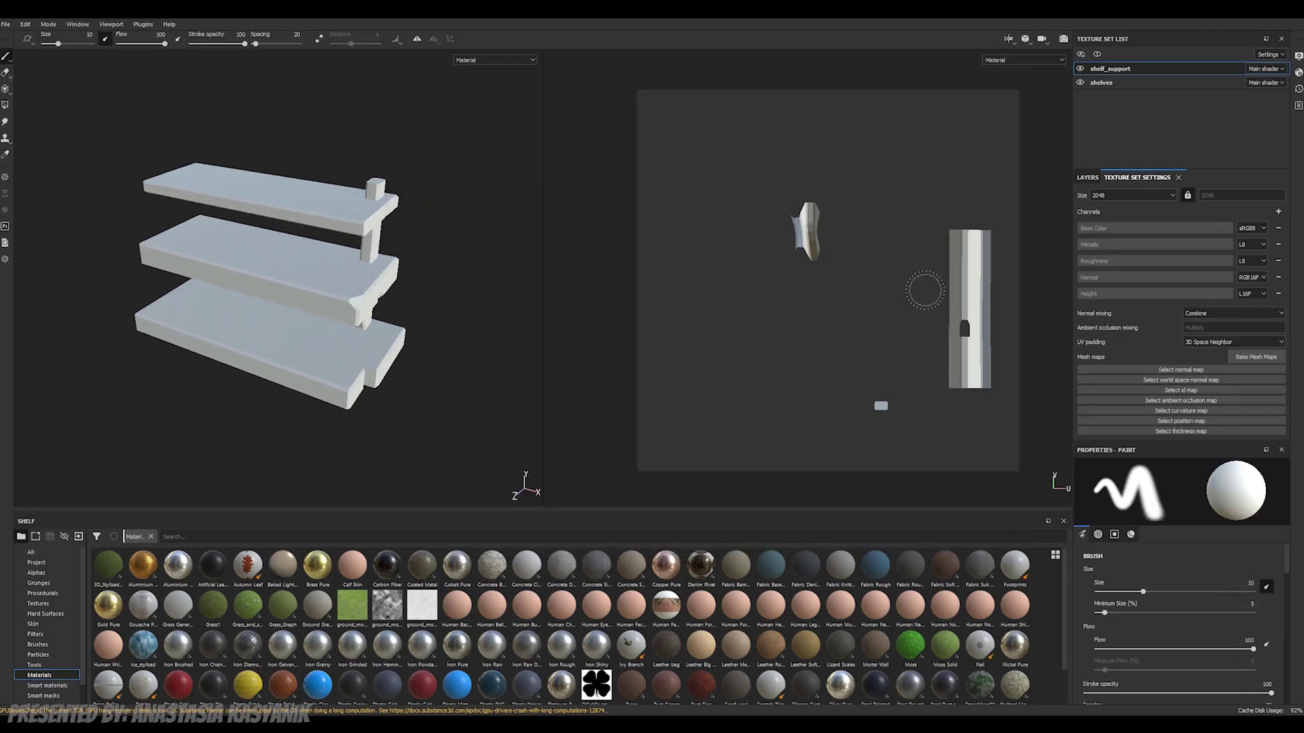
Step: Bake the shelf_support mesh maps using big shelf_hi as the high-definition mesh, with subsampling antialiasing
click(1108, 83)
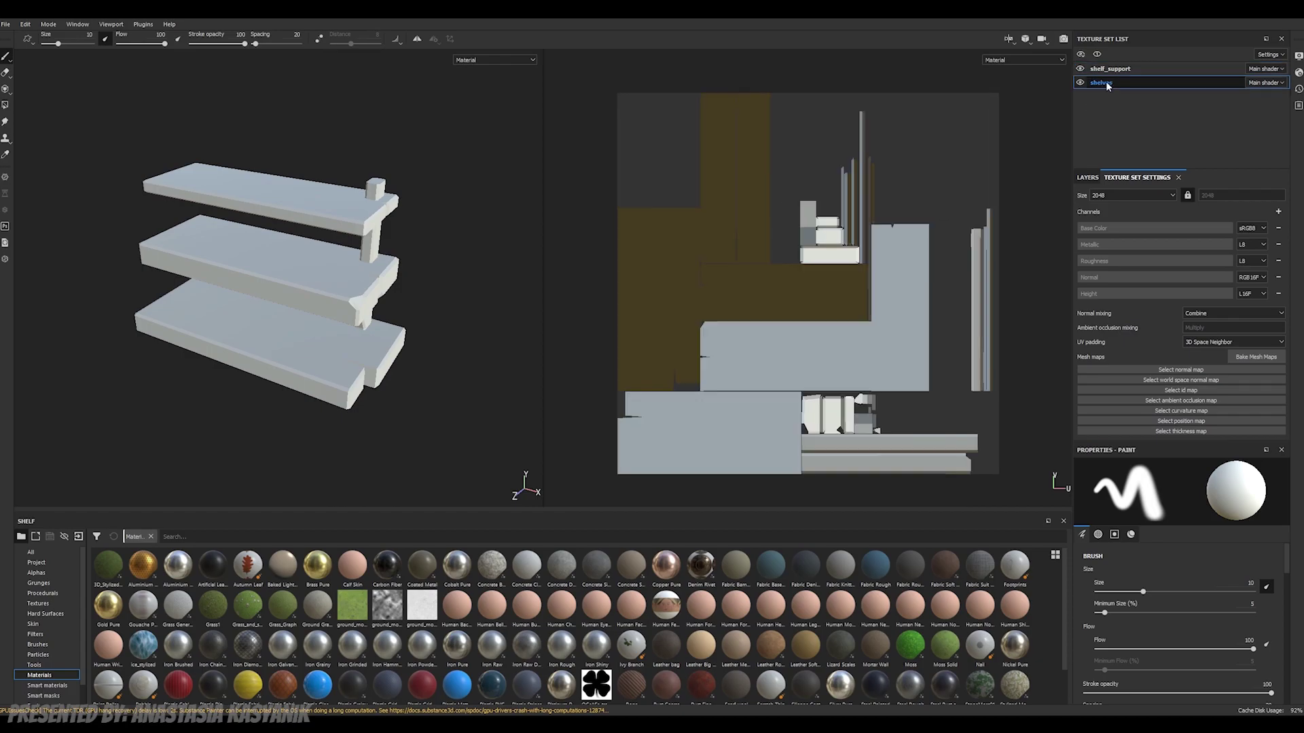
click(1110, 71)
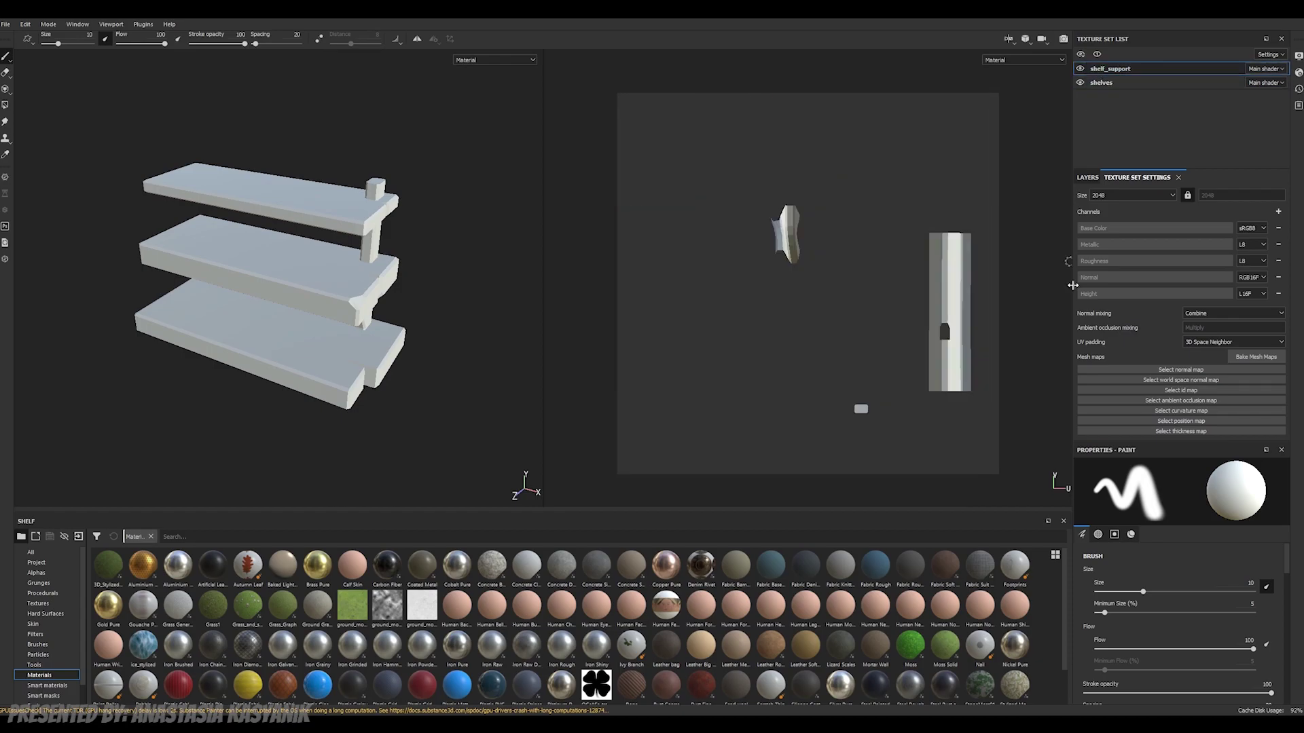
click(1256, 356)
click(662, 224)
click(639, 277)
click(789, 299)
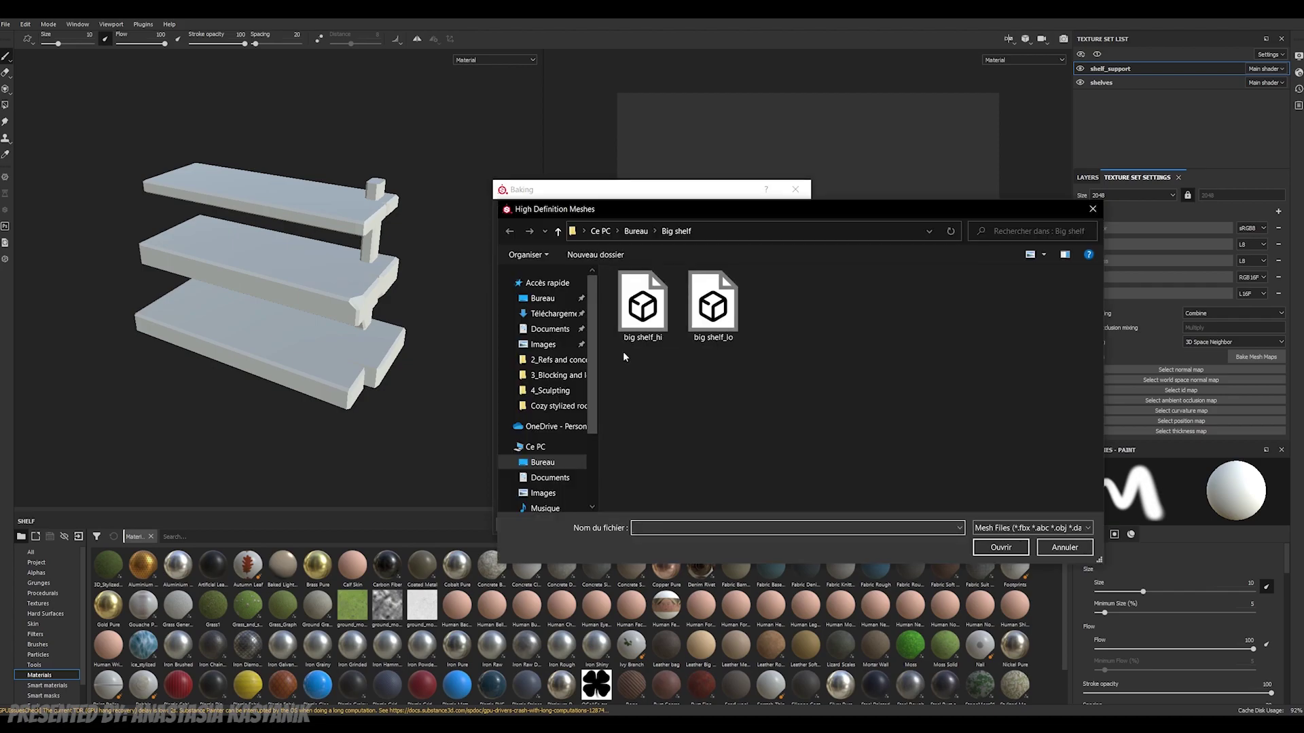
double_click(643, 319)
scroll(722, 387, down, 2)
scroll(721, 392, down, 2)
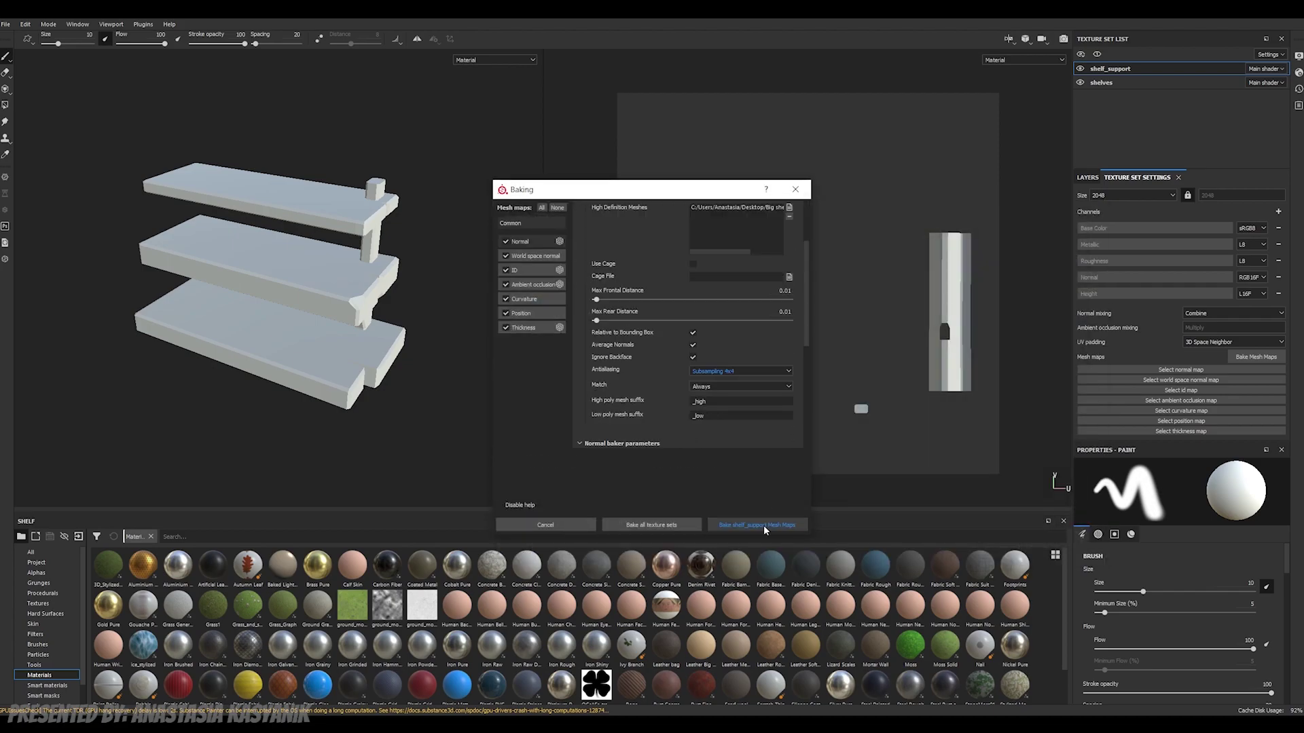
click(756, 525)
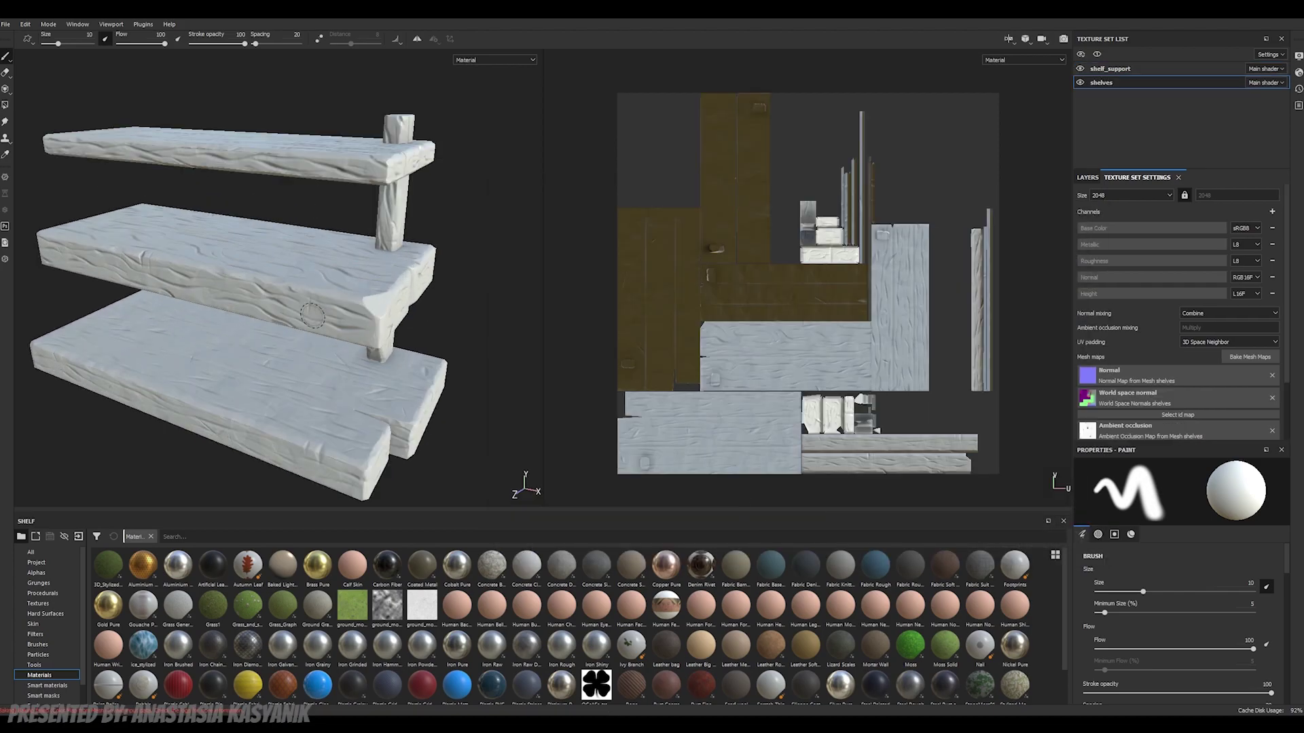
Step: Examine the baked wood grain and edges on the shelves from several angles
scroll(312, 315, up, 2)
alt+drag(335, 387, 407, 438)
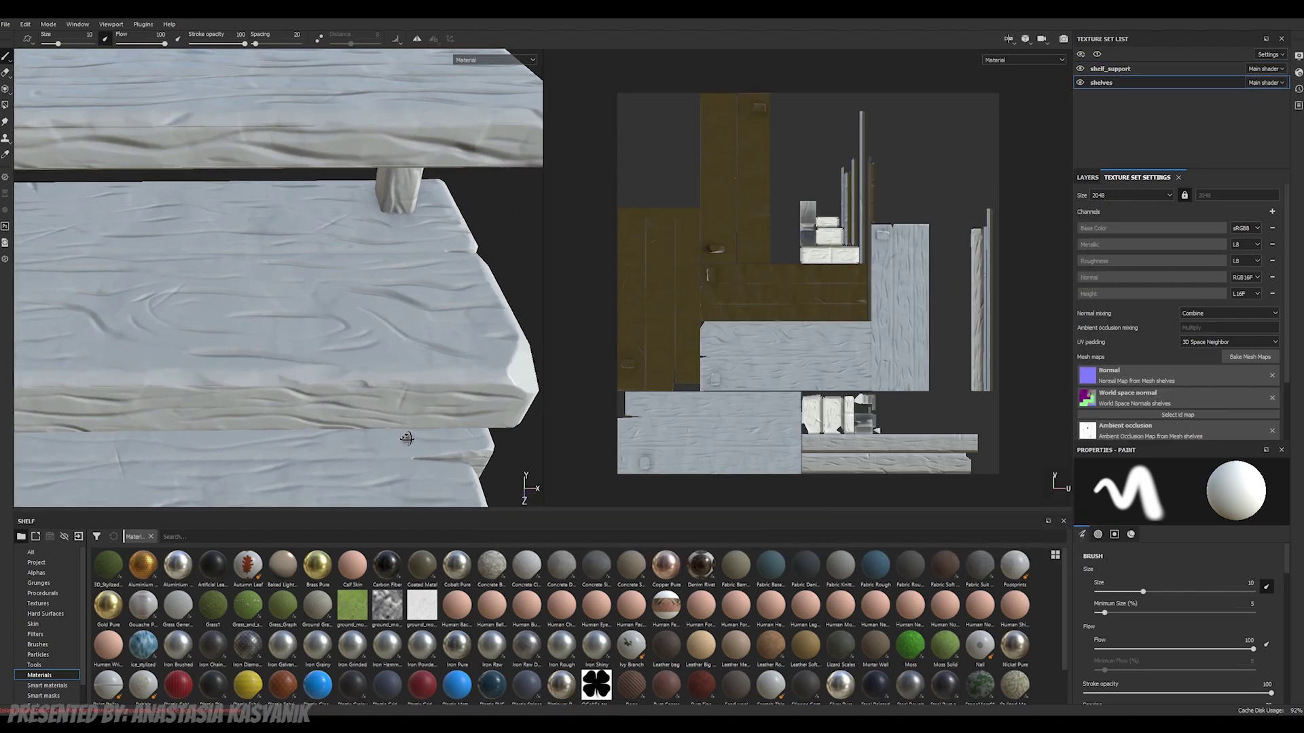
alt+drag(374, 292, 373, 339)
scroll(344, 337, down, 2)
alt+middle_drag(204, 357, 294, 343)
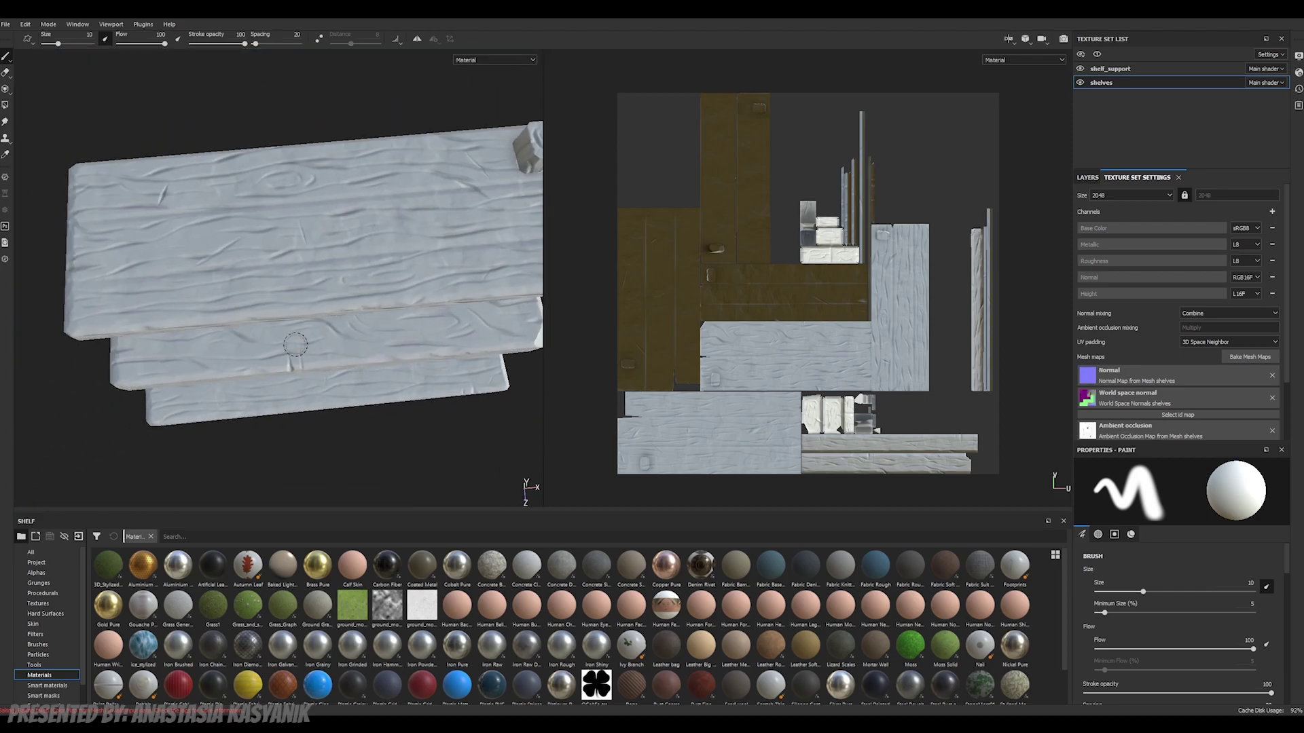
scroll(298, 346, up, 1)
alt+drag(291, 364, 401, 292)
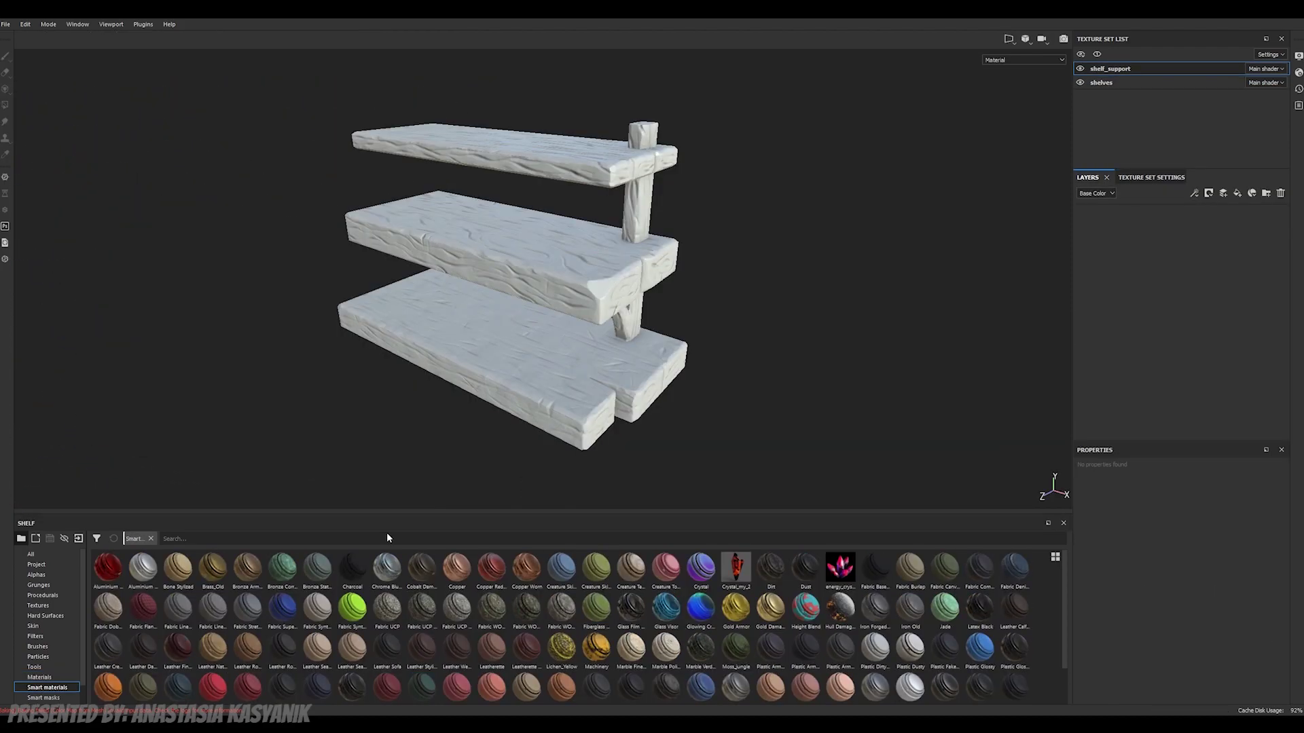
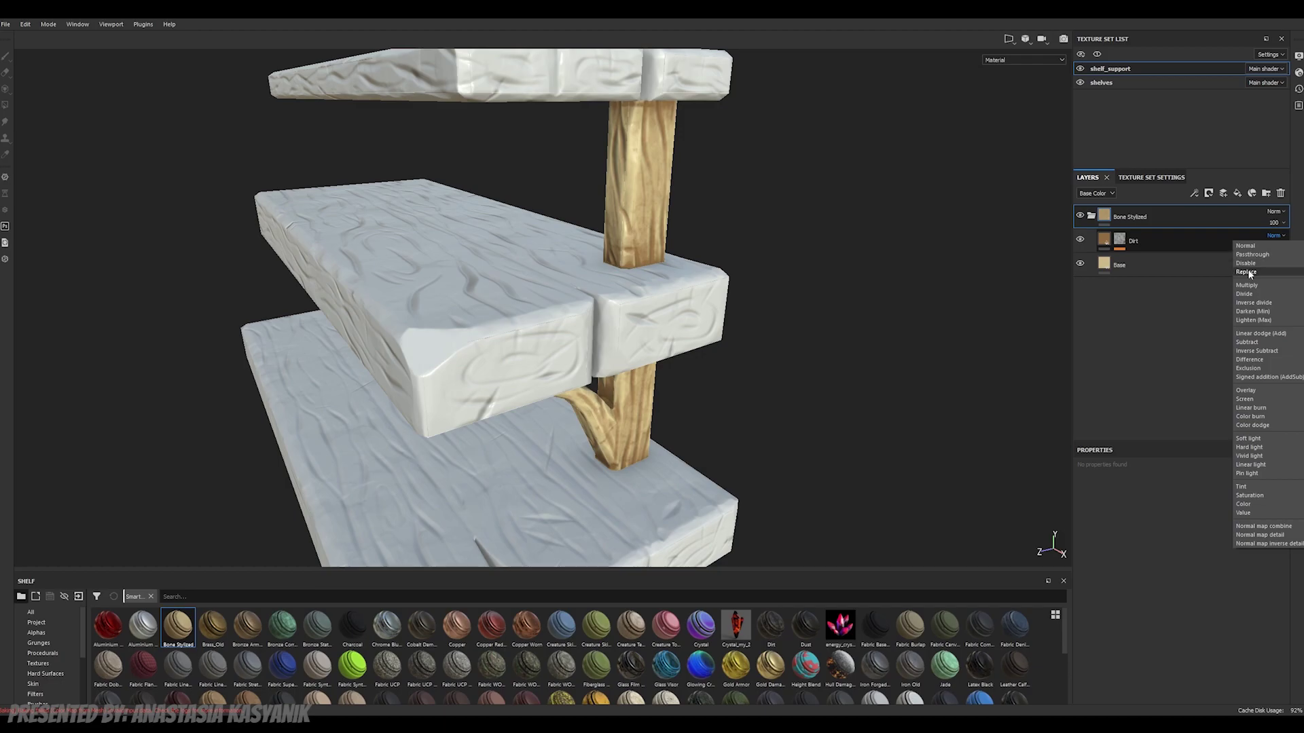
Step: Set the Dirt layer of the shelf_support material to Multiply blending and pick a brown base color for it
click(1247, 285)
click(1132, 240)
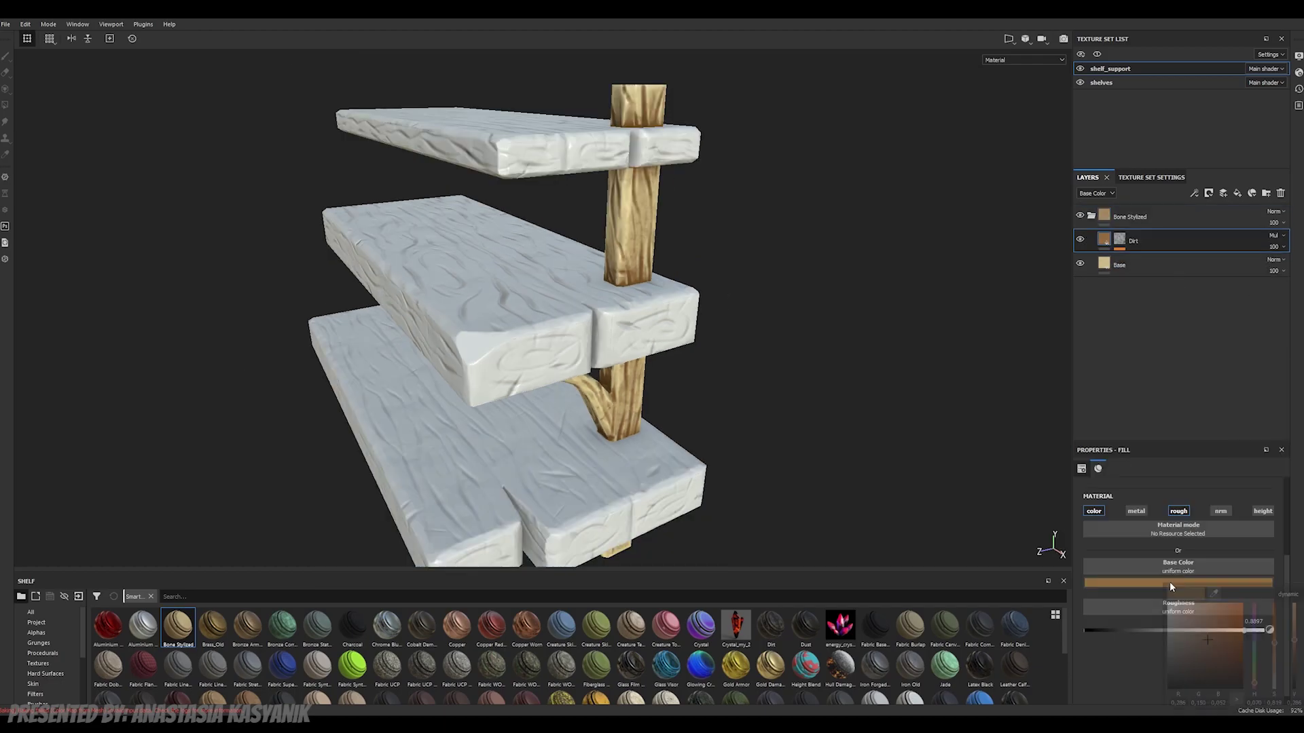
click(1169, 582)
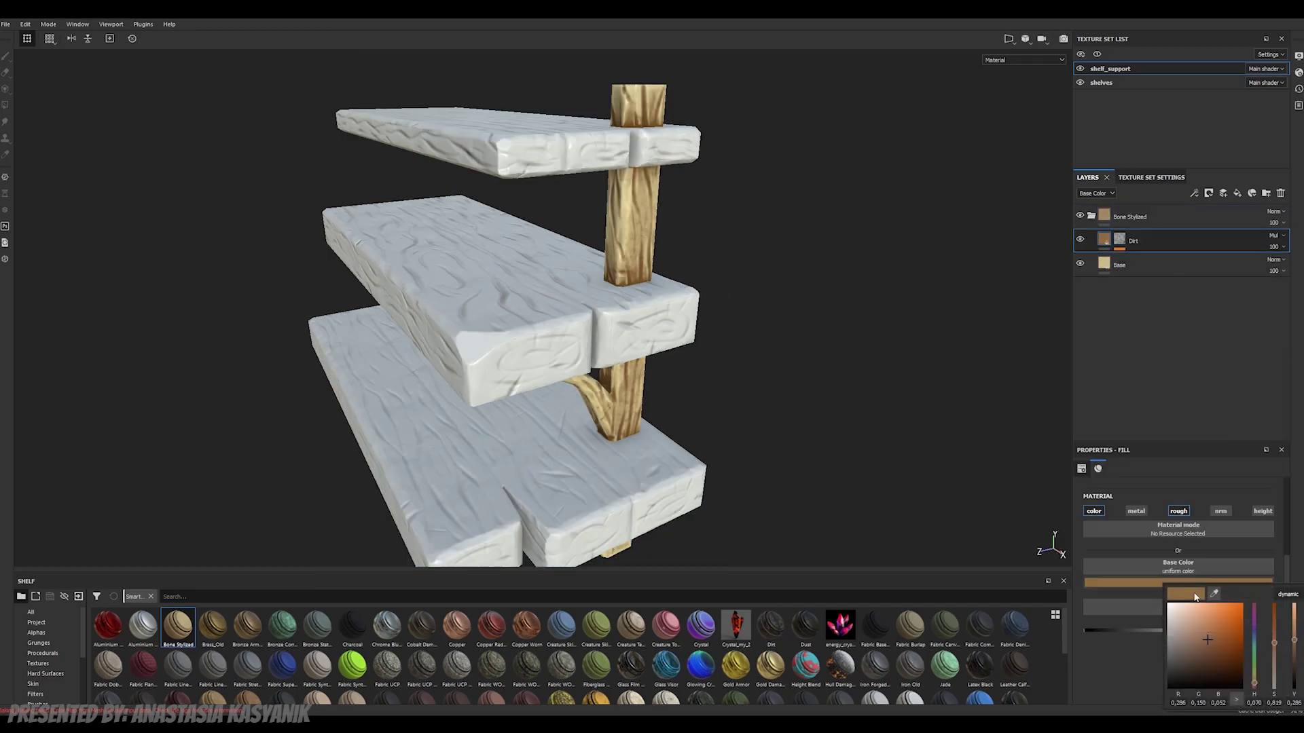
click(1212, 595)
Step: Disable the metal, normal and height channels on the Base layer of the shelf_support material
click(1106, 262)
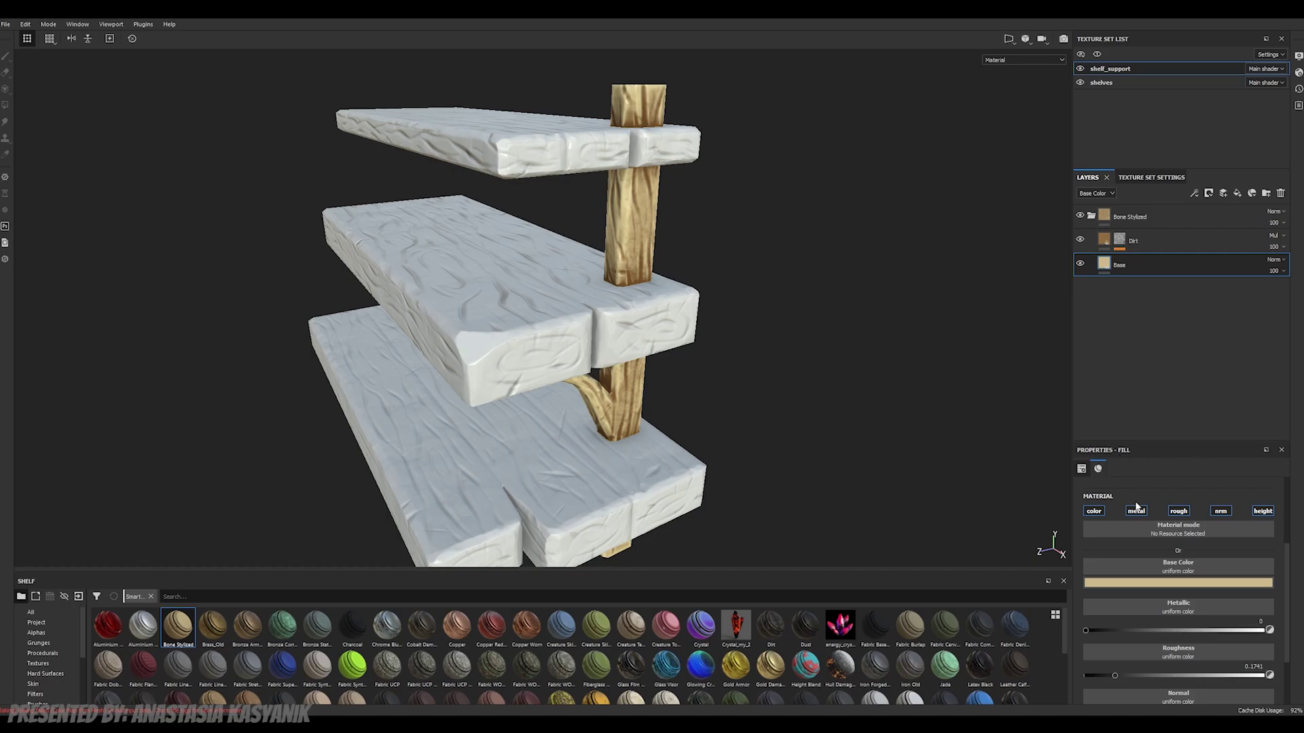
click(1136, 510)
click(1222, 511)
click(1261, 511)
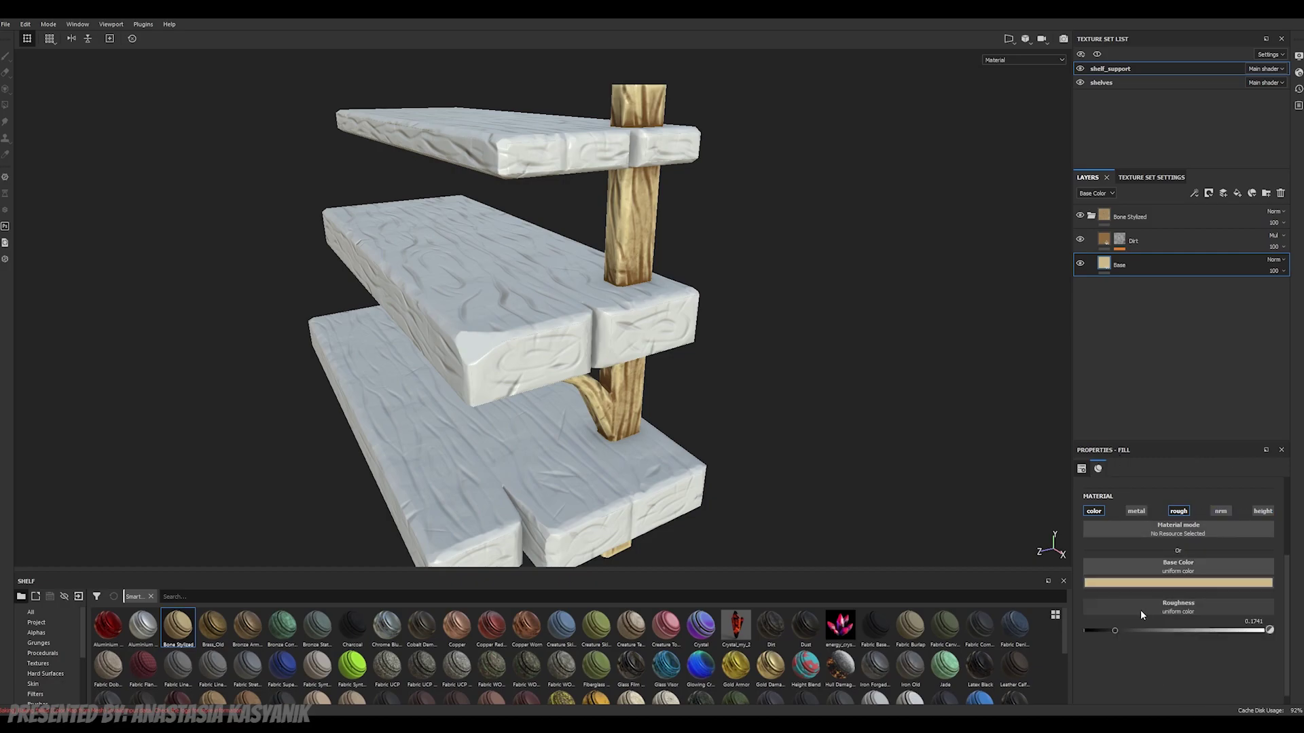
Step: Set the Base layer's roughness to 1 and change its base color to a dark reddish brown
drag(1114, 631, 1269, 475)
click(1194, 585)
alt+drag(638, 285, 703, 329)
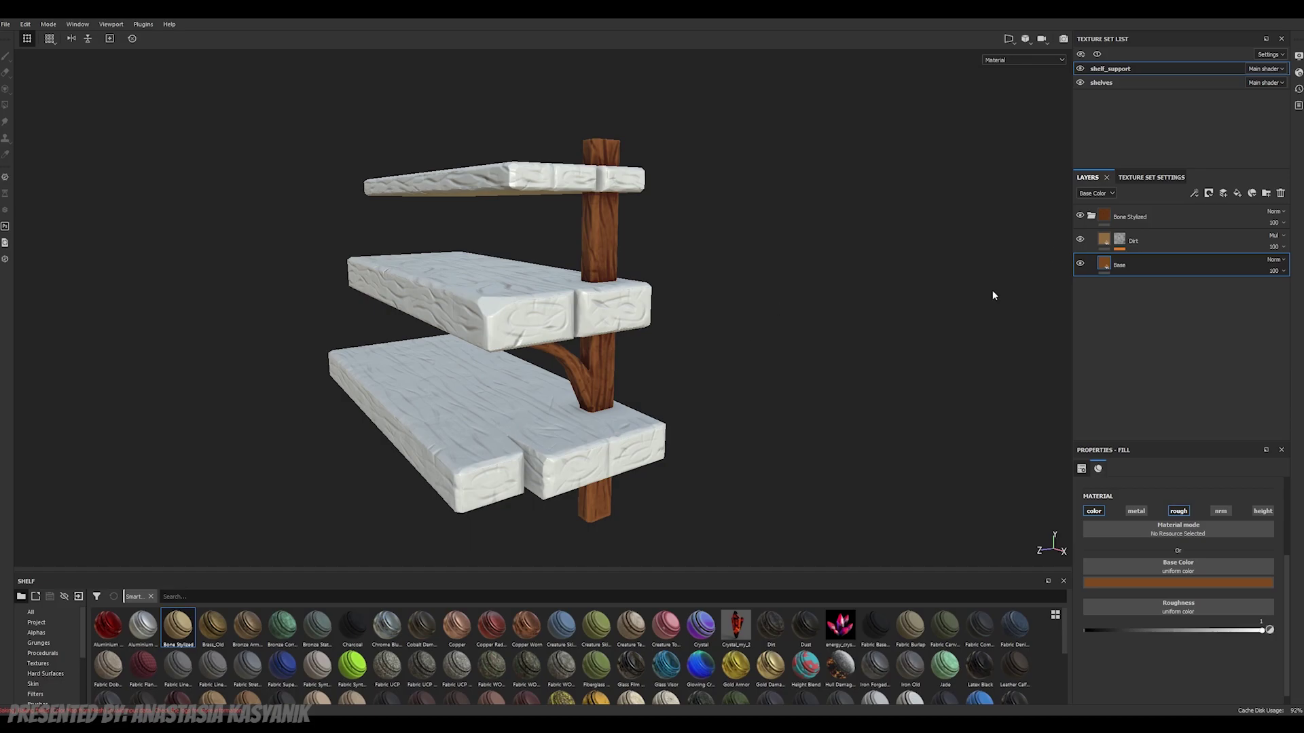
Step: Copy the Bone Stylized folder from shelf_support into the shelves texture set
right_click(1145, 221)
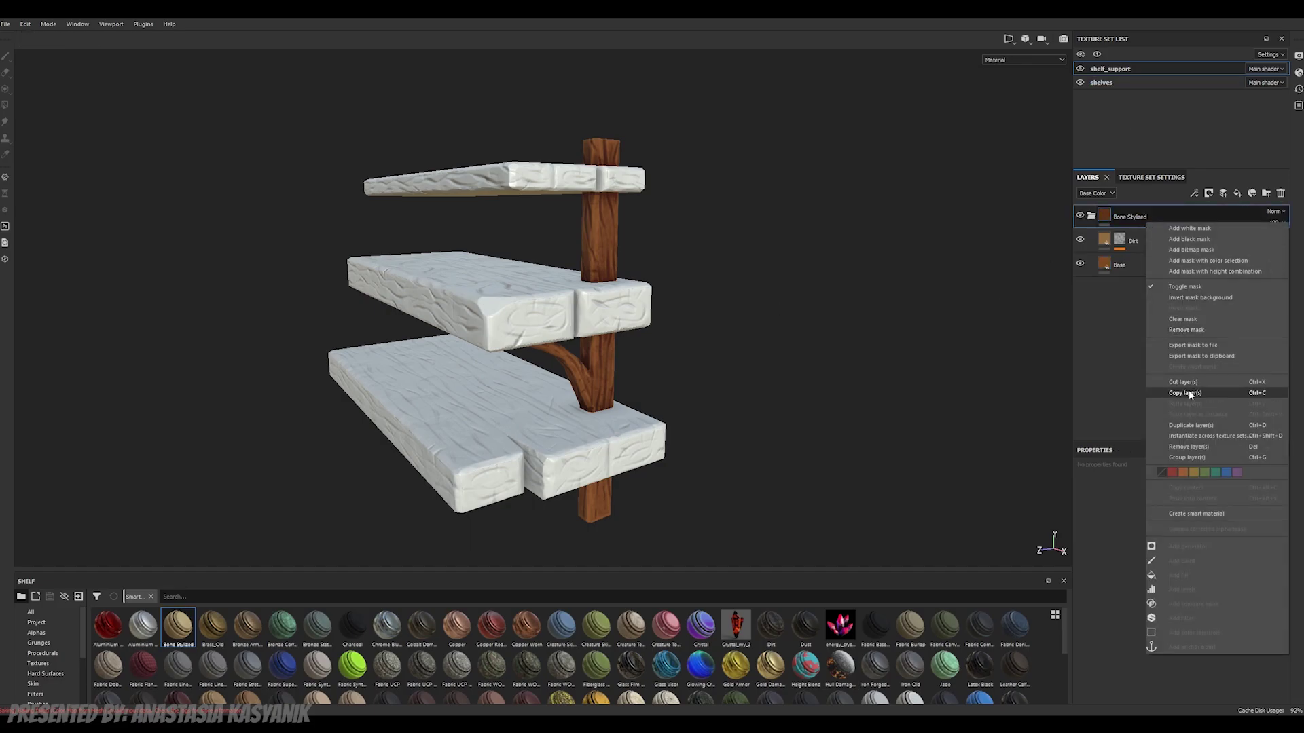
click(1188, 393)
click(1113, 82)
key(ctrl+v)
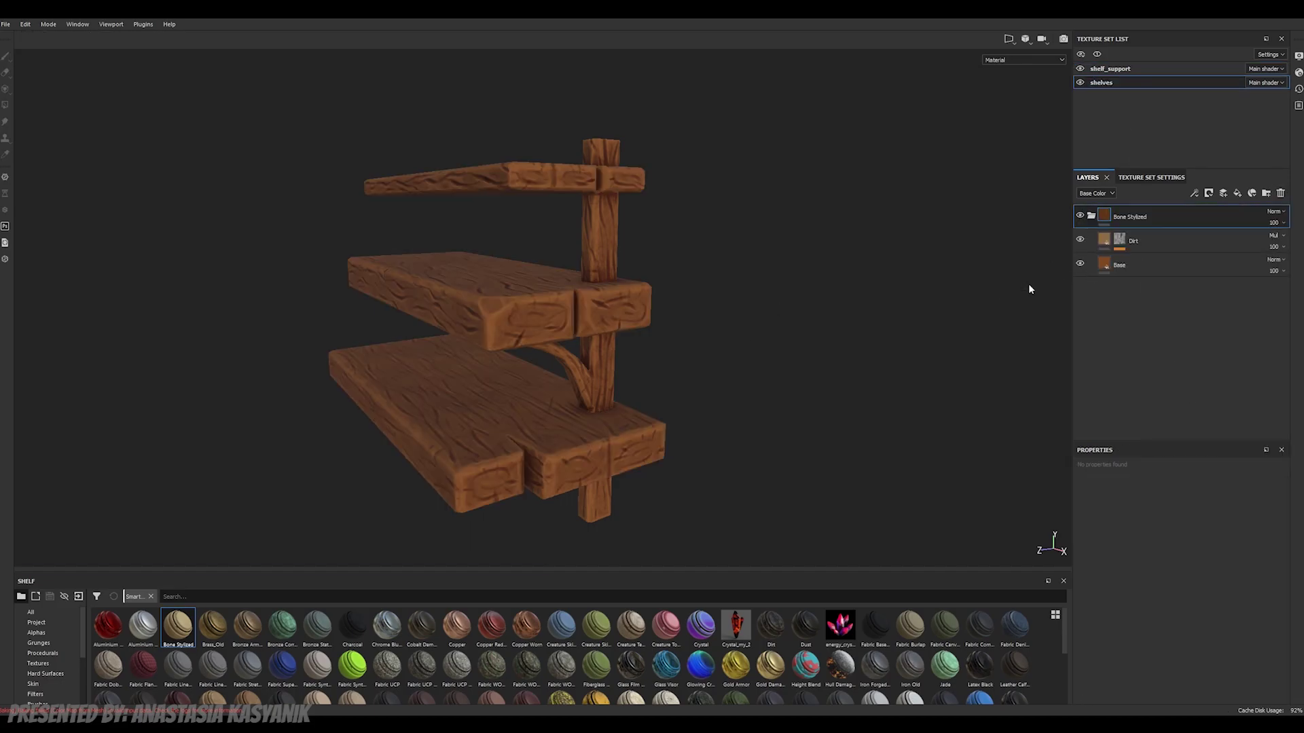
alt+drag(1028, 289, 603, 390)
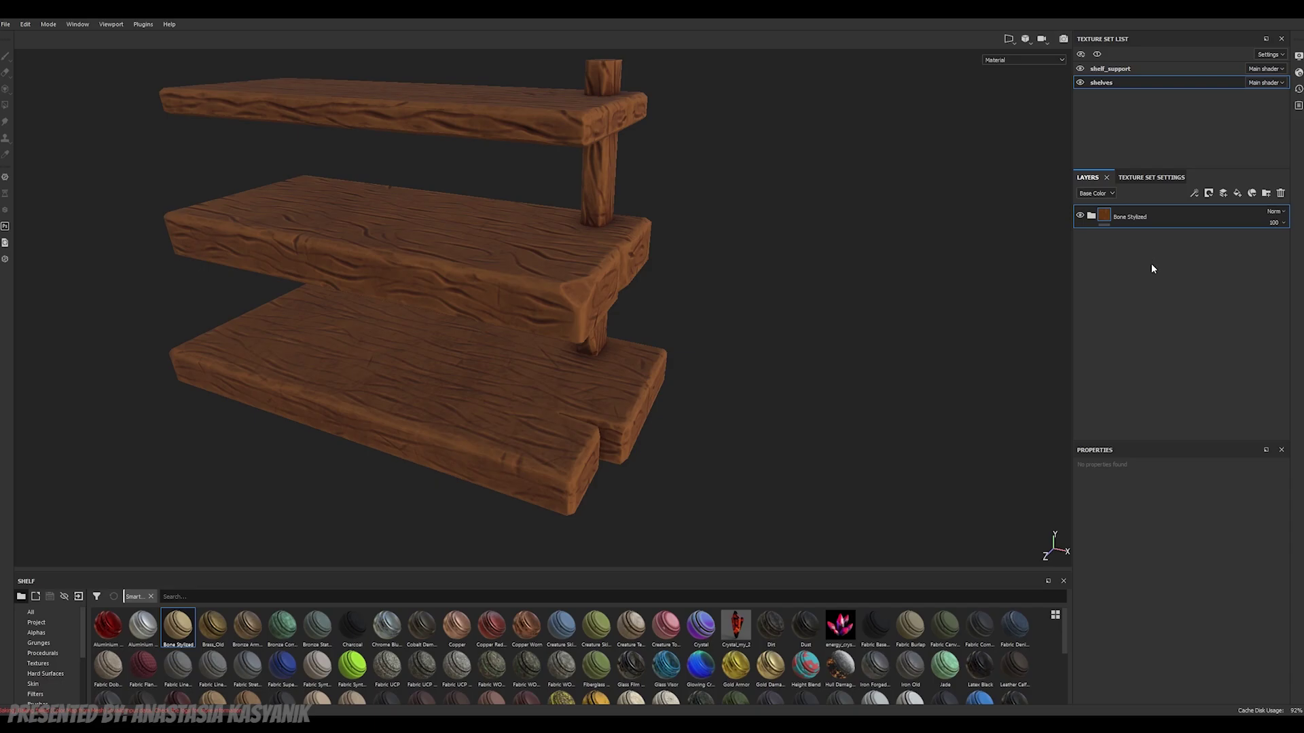
Step: Paste a second Bone Stylized folder into shelves and give the lower folder's Base layer a light tan color
key(ctrl+v)
click(1091, 239)
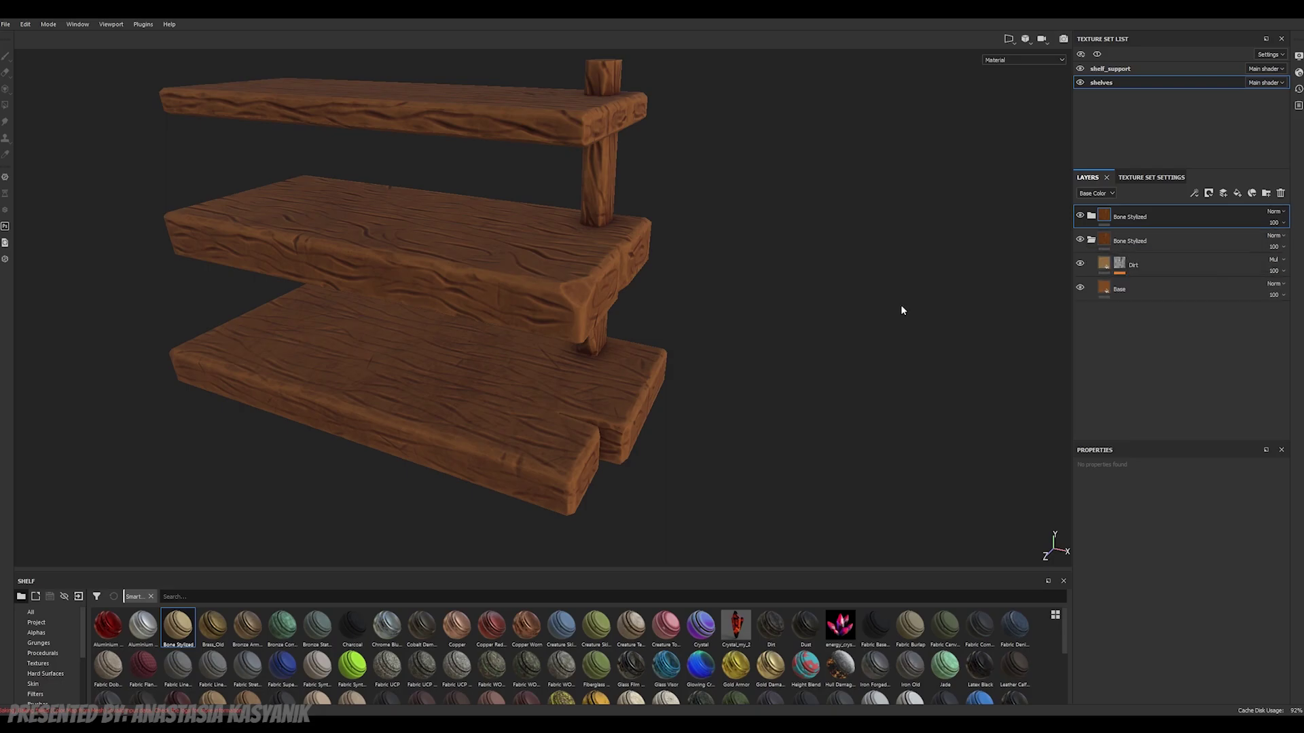
click(1132, 265)
click(1178, 583)
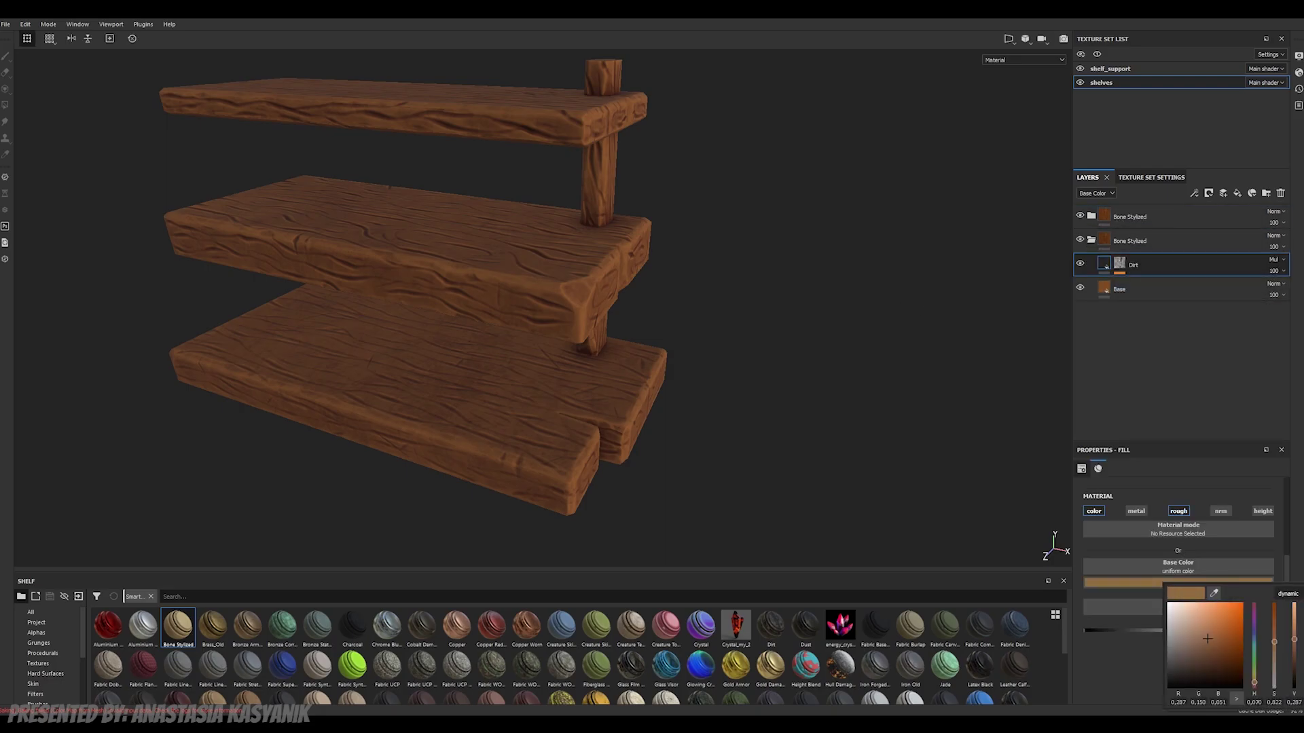
click(1121, 291)
click(1188, 582)
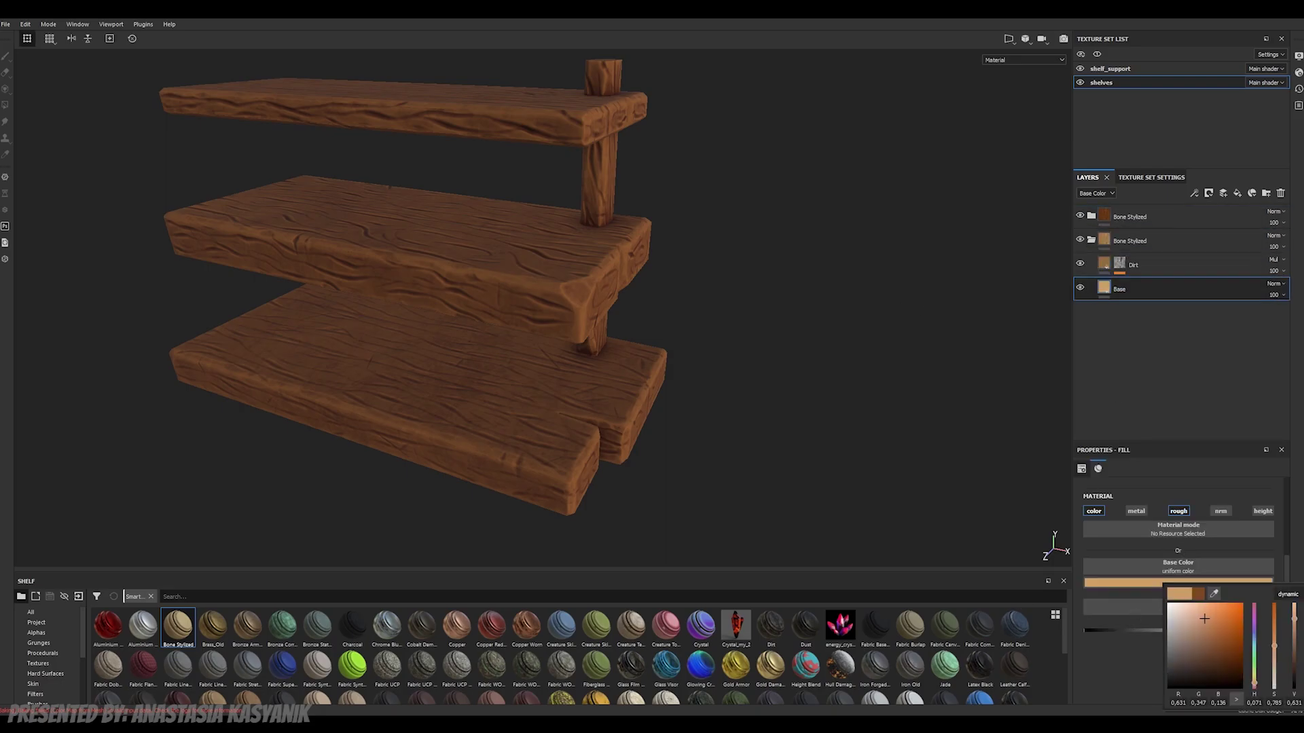
Step: Add a black mask to the upper, dark Bone Stylized folder of the shelves
click(1129, 217)
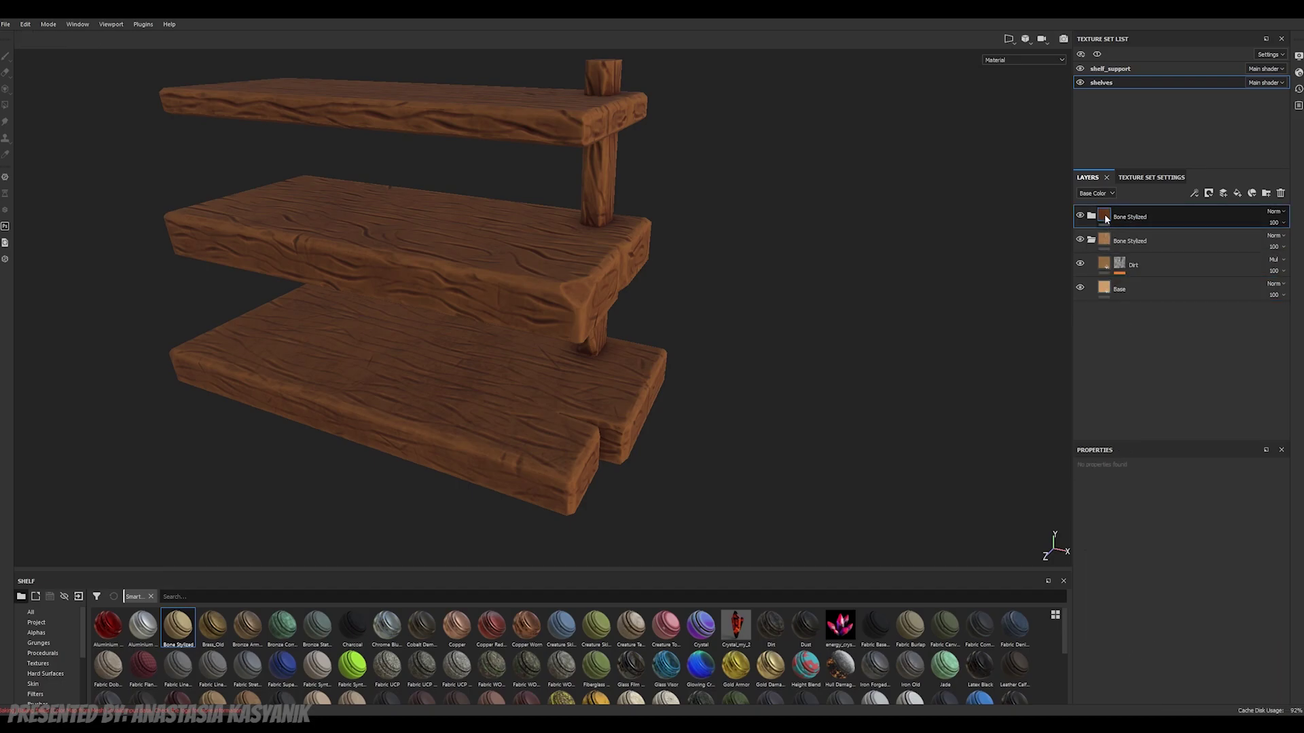
click(1208, 193)
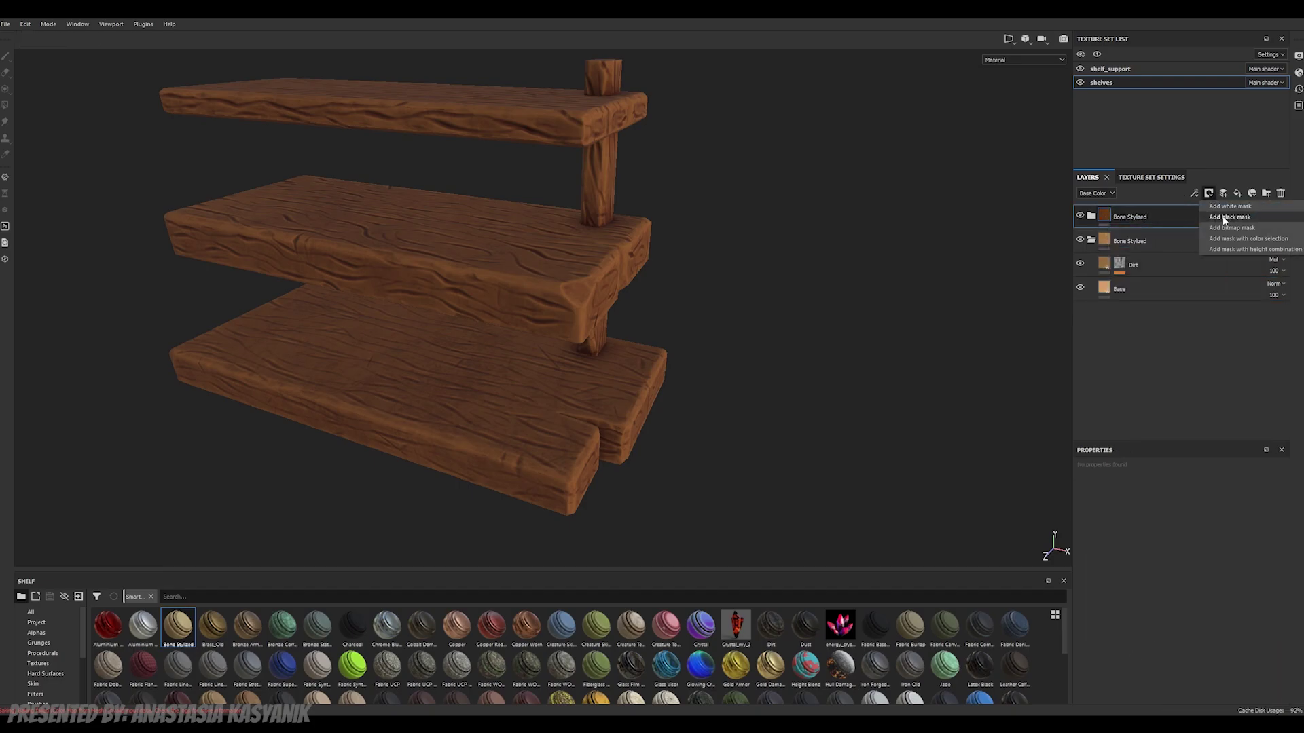
click(1224, 218)
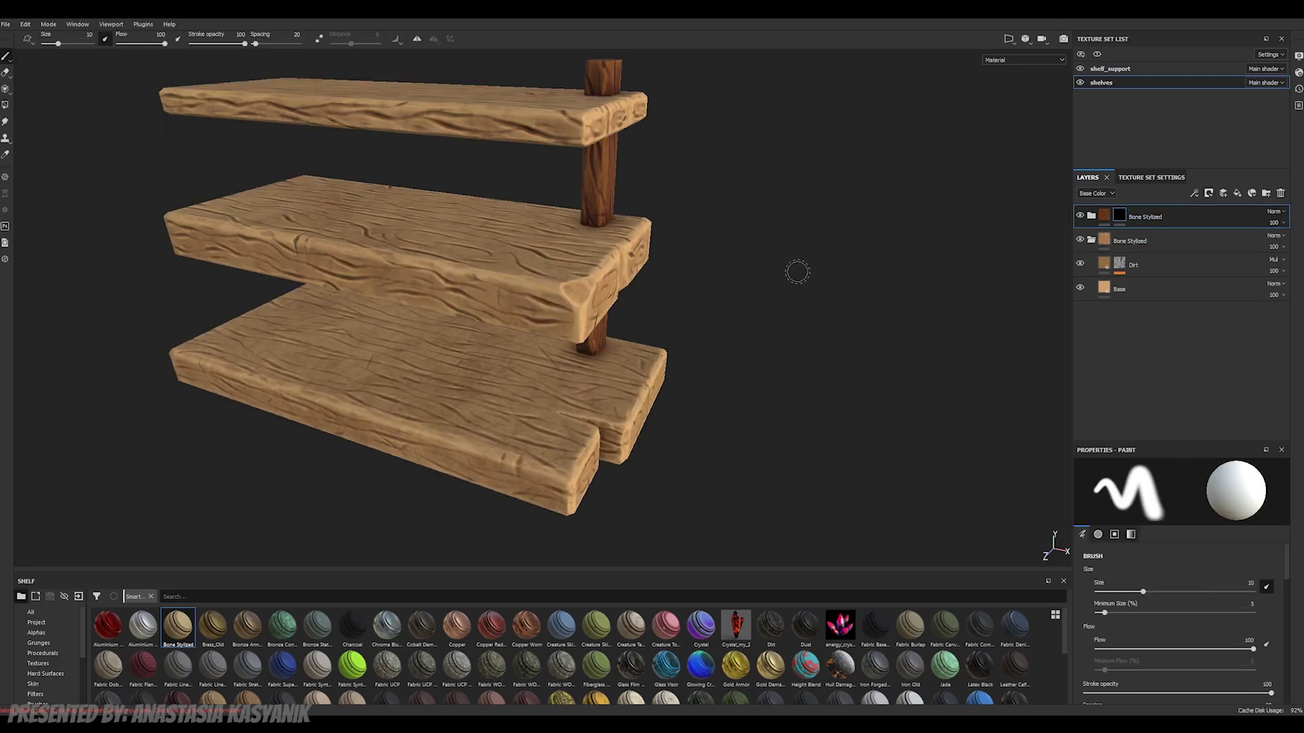
alt+middle_drag(797, 271, 791, 274)
Step: Give the upper Bone Stylized folder a white mask in place of the black one
right_click(1122, 216)
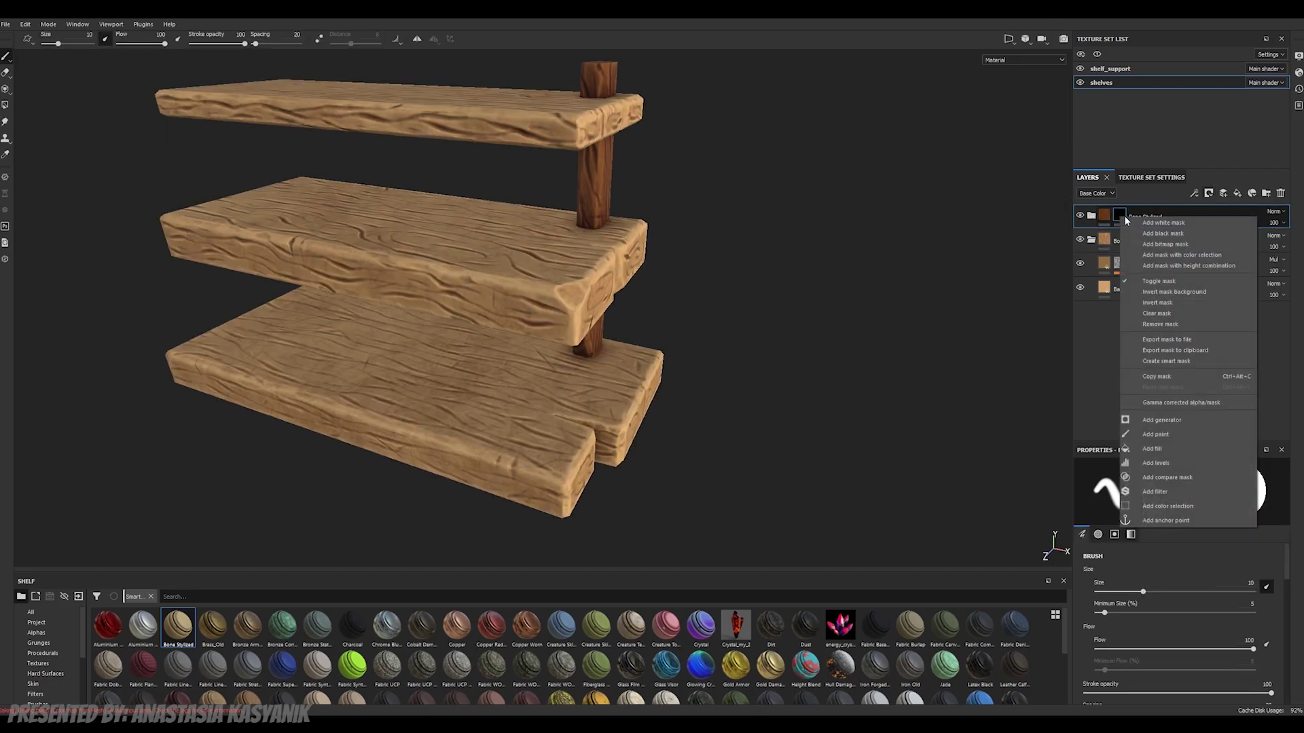
click(1145, 223)
mouse_move(836, 349)
alt+mouse_down()
mouse_move(645, 406)
mouse_move(668, 400)
alt+mouse_up()
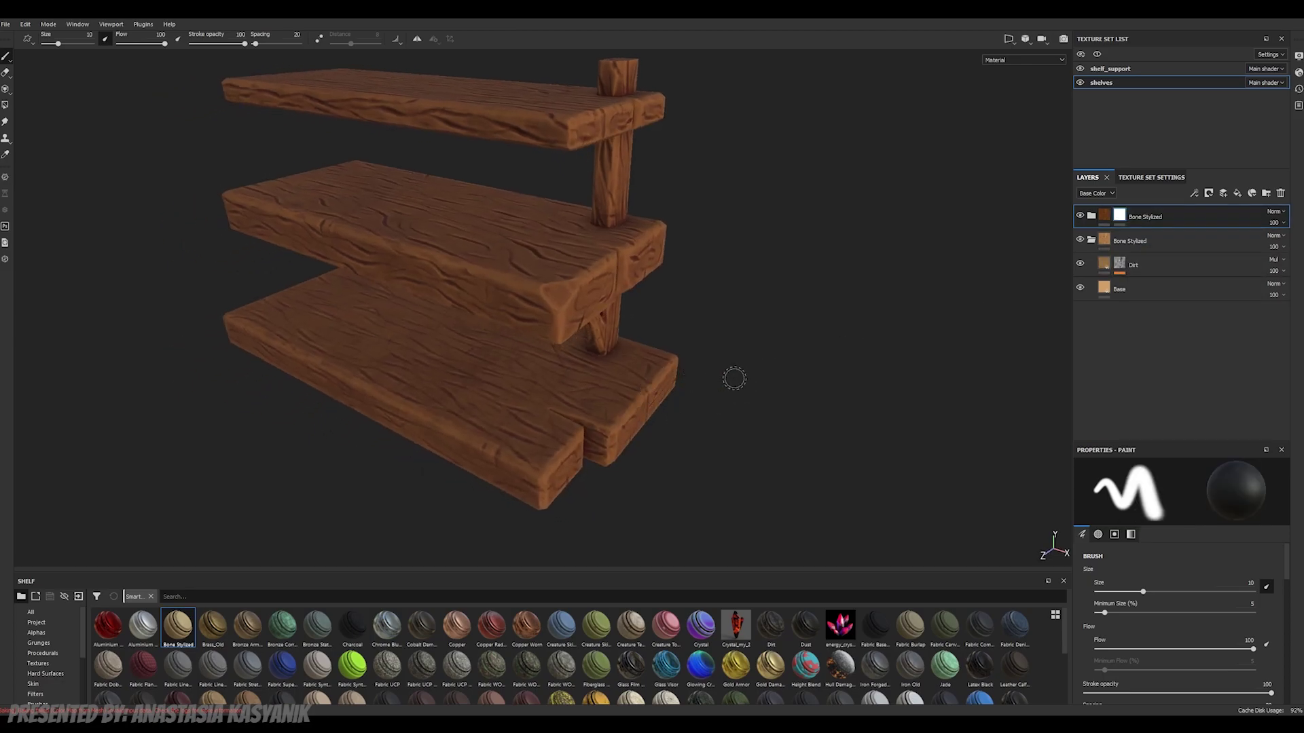
Step: Paint black on the dark folder's mask over the sawn plank ends to reveal the light wood underneath
mouse_move(565, 205)
alt+mouse_down()
mouse_move(643, 373)
mouse_move(492, 370)
mouse_move(552, 306)
mouse_move(522, 348)
mouse_move(517, 302)
alt+mouse_up()
scroll(543, 326, up, 5)
mouse_move(529, 296)
mouse_down()
mouse_move(421, 319)
mouse_move(516, 305)
mouse_up()
scroll(557, 306, down, 1)
mouse_move(577, 290)
mouse_down()
mouse_move(601, 314)
mouse_move(682, 305)
mouse_up()
mouse_move(631, 217)
alt+mouse_down()
mouse_move(596, 285)
mouse_move(598, 326)
alt+mouse_up()
drag(486, 255, 652, 258)
mouse_move(706, 258)
mouse_down()
mouse_move(778, 259)
mouse_move(733, 197)
mouse_up()
drag(478, 383, 453, 386)
click(603, 389)
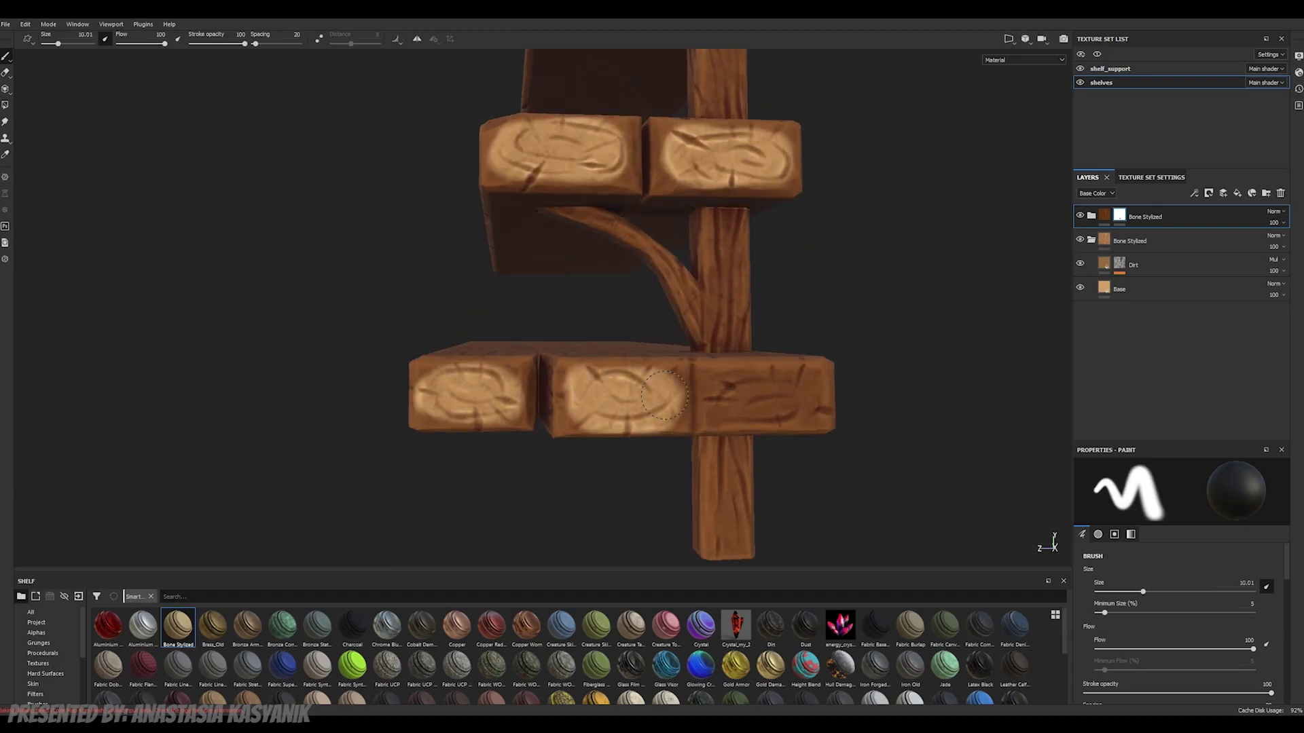
click(679, 381)
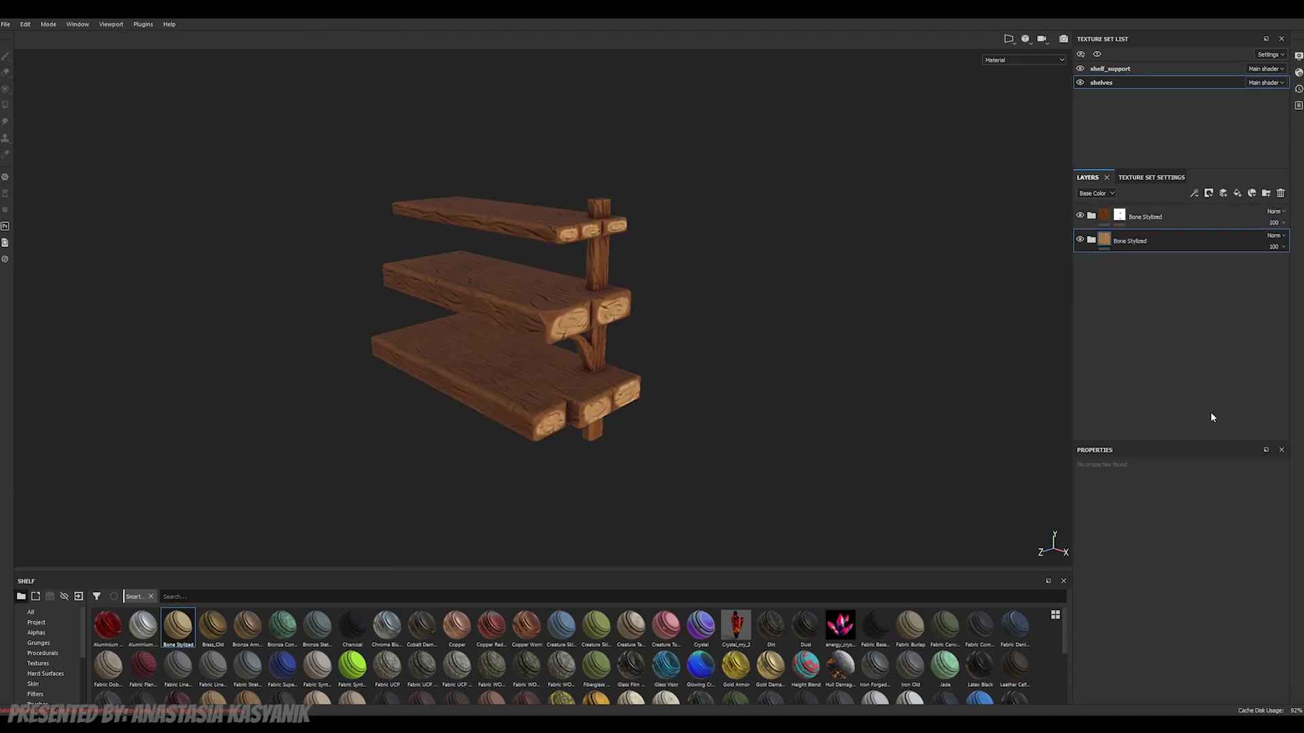
Step: Paste the light Bone Stylized folder into the shelf_support texture set and place it below the dark one
click(1114, 69)
key(ctrl+v)
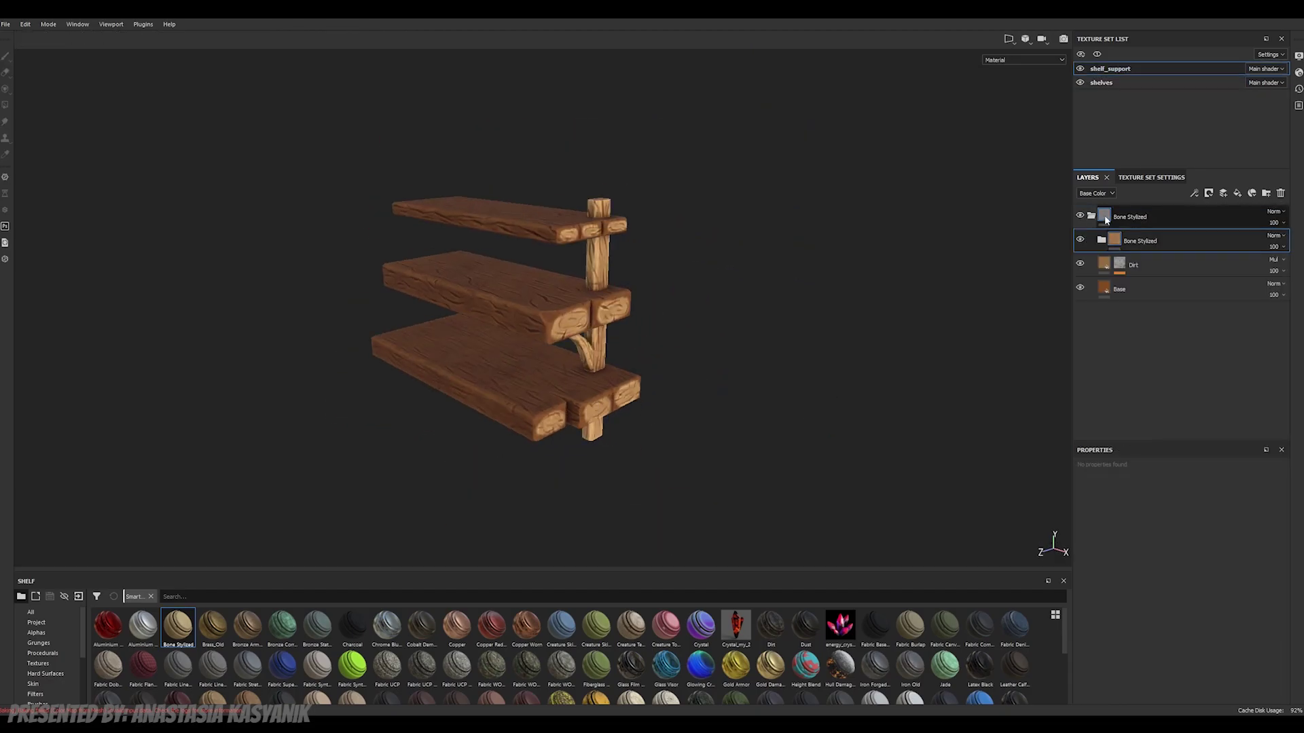
key(ctrl+z)
key(ctrl+v)
drag(1127, 240, 1127, 289)
click(1091, 215)
Step: Add a white mask to the dark shelf_support folder and paint out the post's top end to reveal light wood
click(1208, 192)
click(1226, 208)
alt+drag(700, 287, 679, 352)
scroll(677, 352, up, 7)
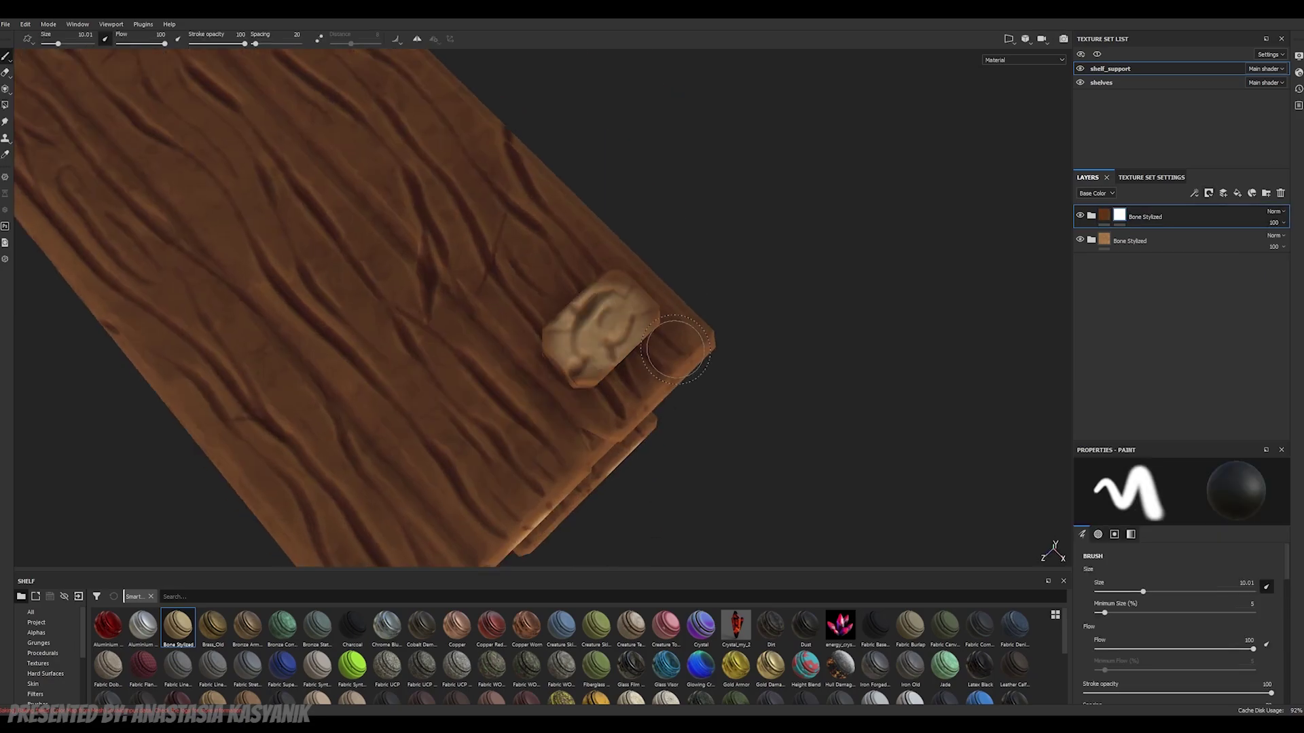
scroll(677, 352, down, 5)
alt+drag(695, 416, 683, 283)
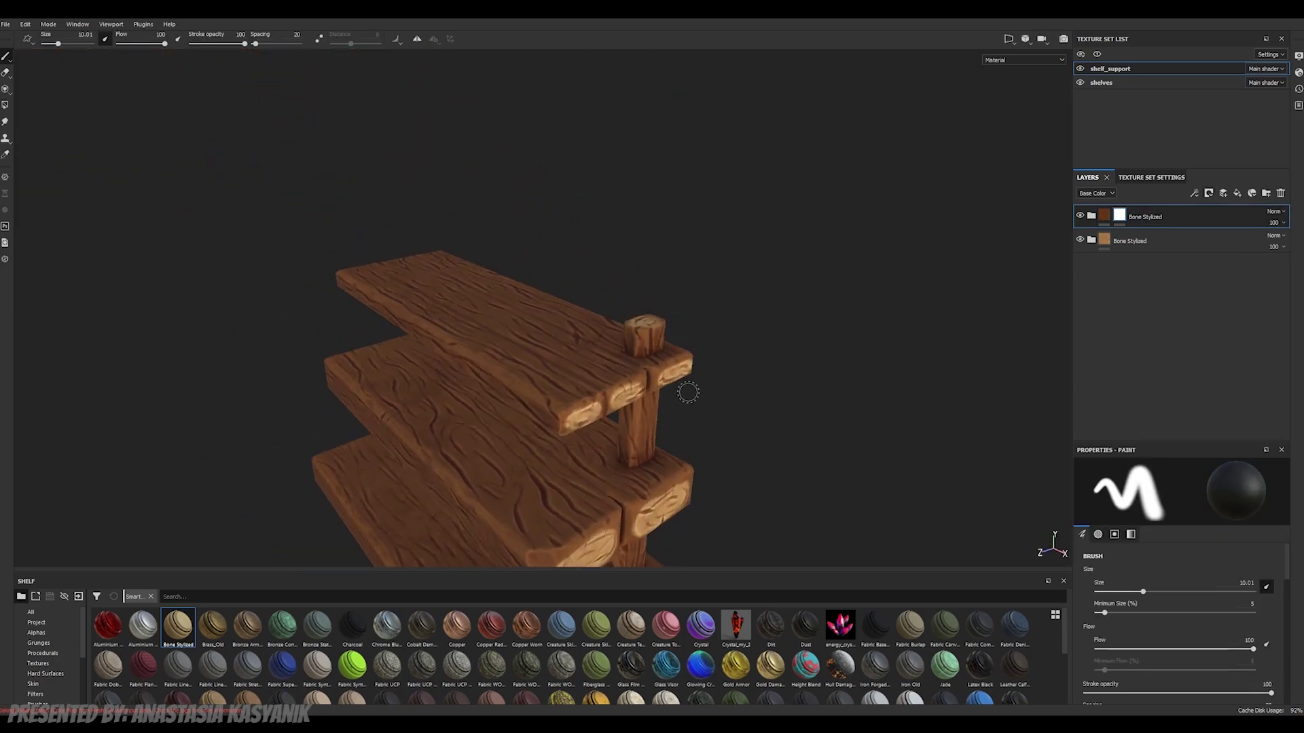
scroll(690, 390, down, 4)
alt+middle_drag(712, 440, 669, 267)
scroll(676, 311, down, 2)
alt+drag(676, 310, 544, 364)
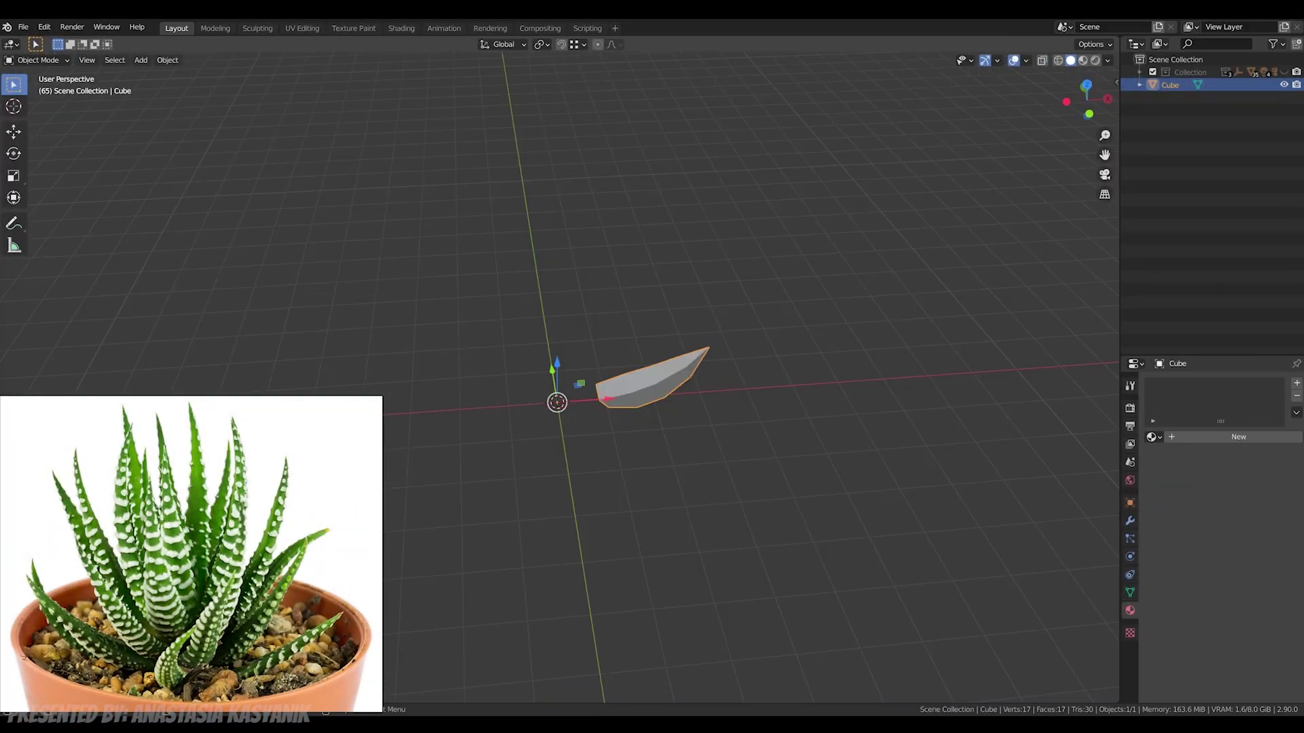
Step: Add a Plain Axes empty at the world origin beside the succulent leaf
key(shift+a)
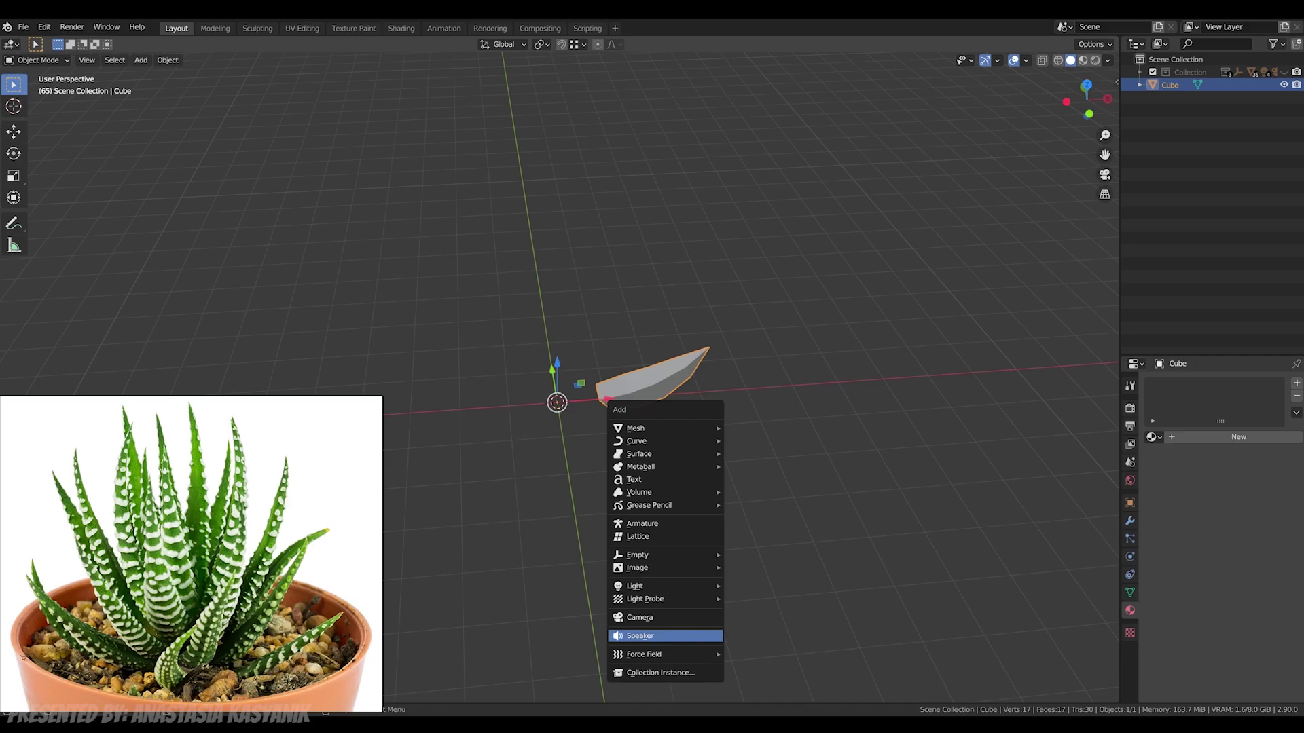
mouse_move(638, 555)
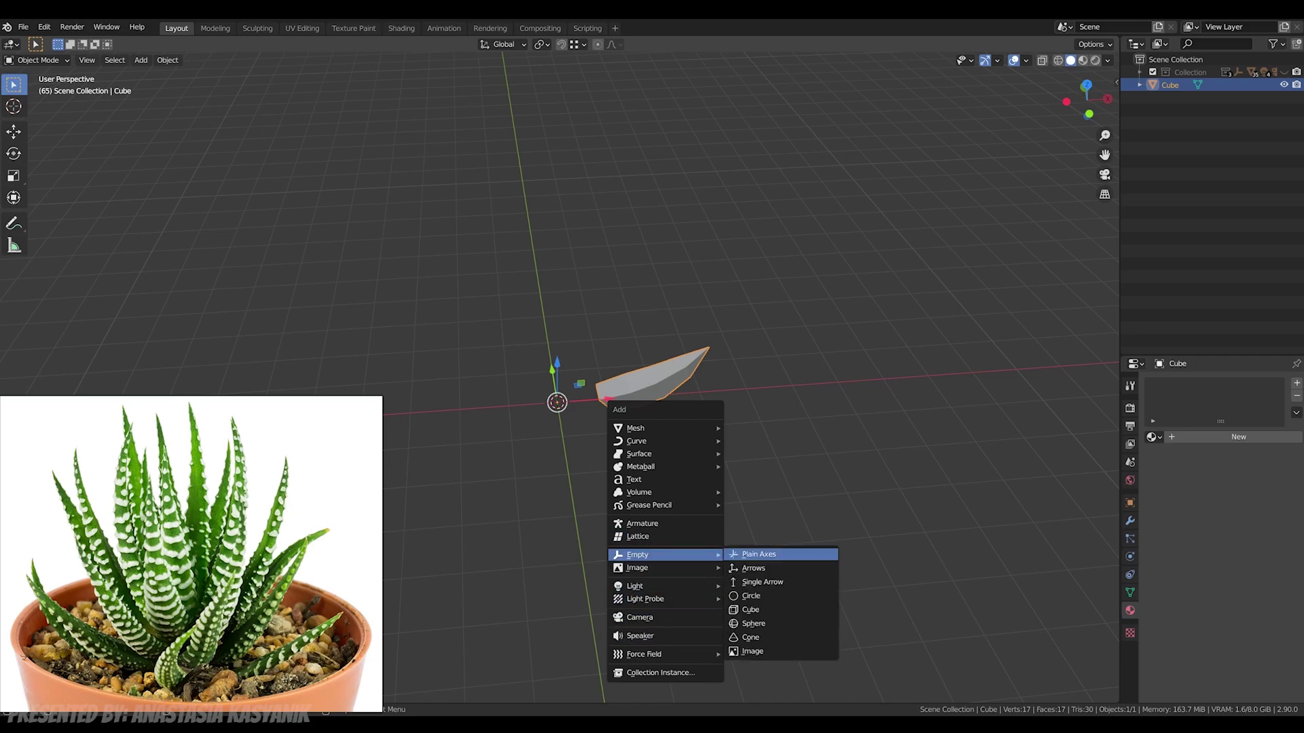
click(759, 554)
middle_drag(758, 554, 713, 554)
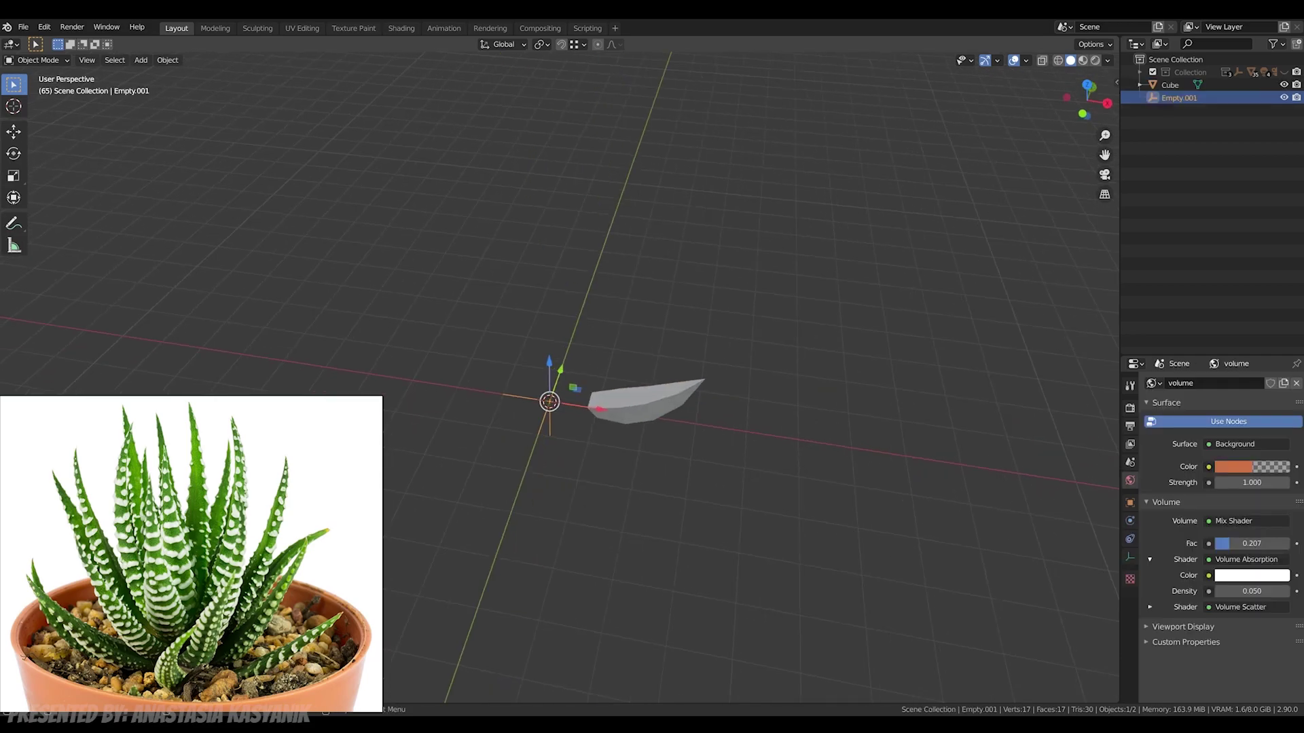
Step: Give the leaf an Array modifier with a count of 4
click(644, 402)
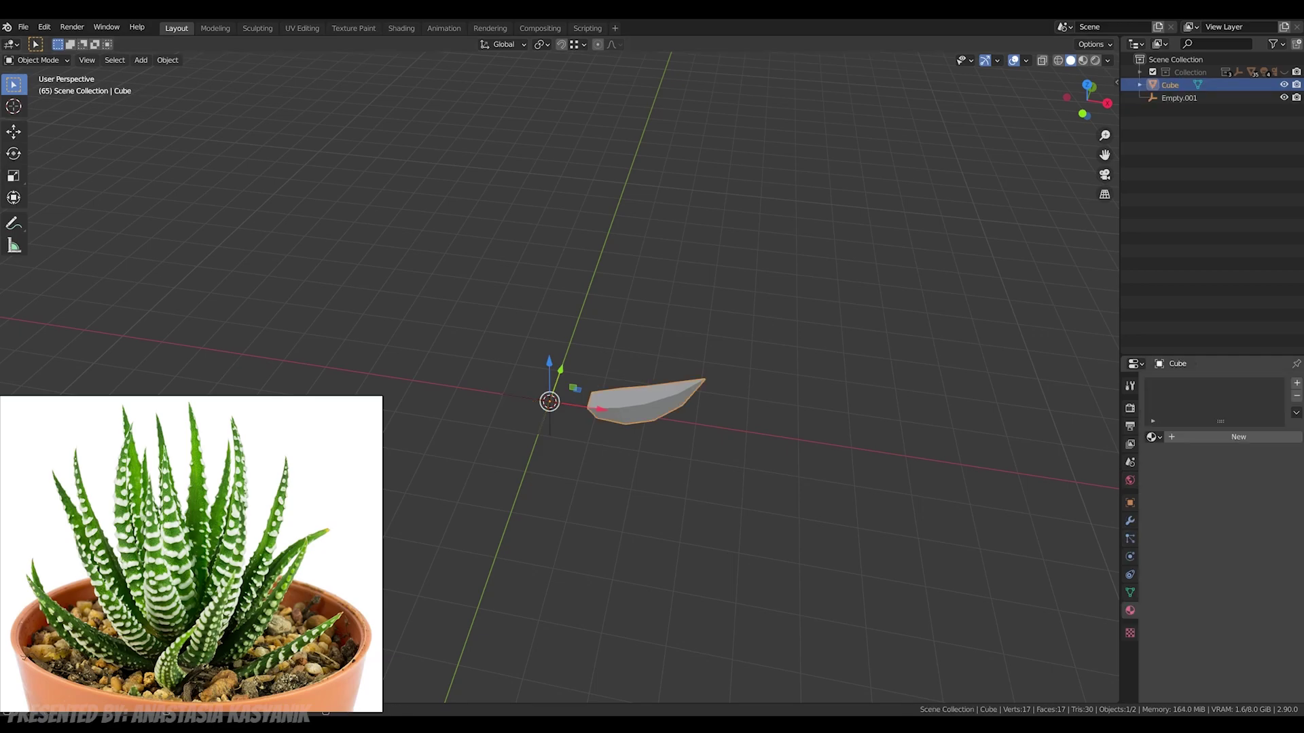
click(1129, 521)
click(1168, 383)
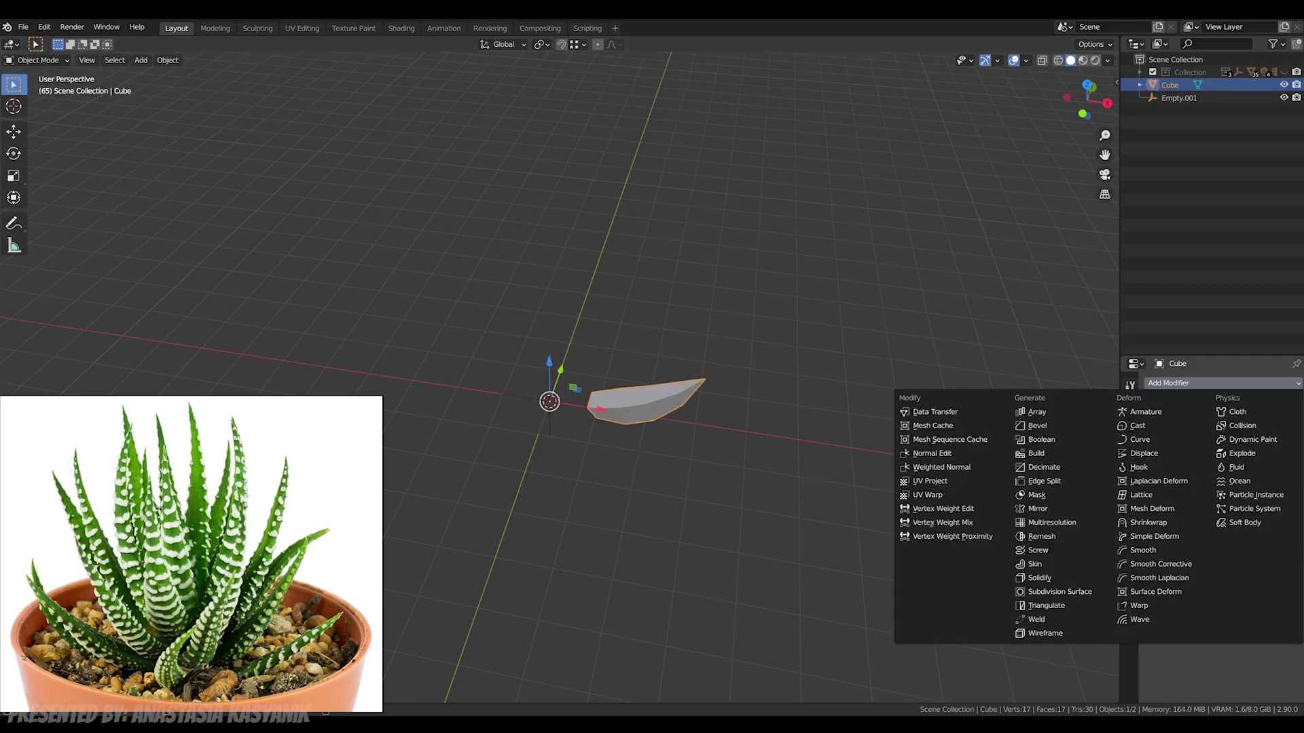
click(1037, 411)
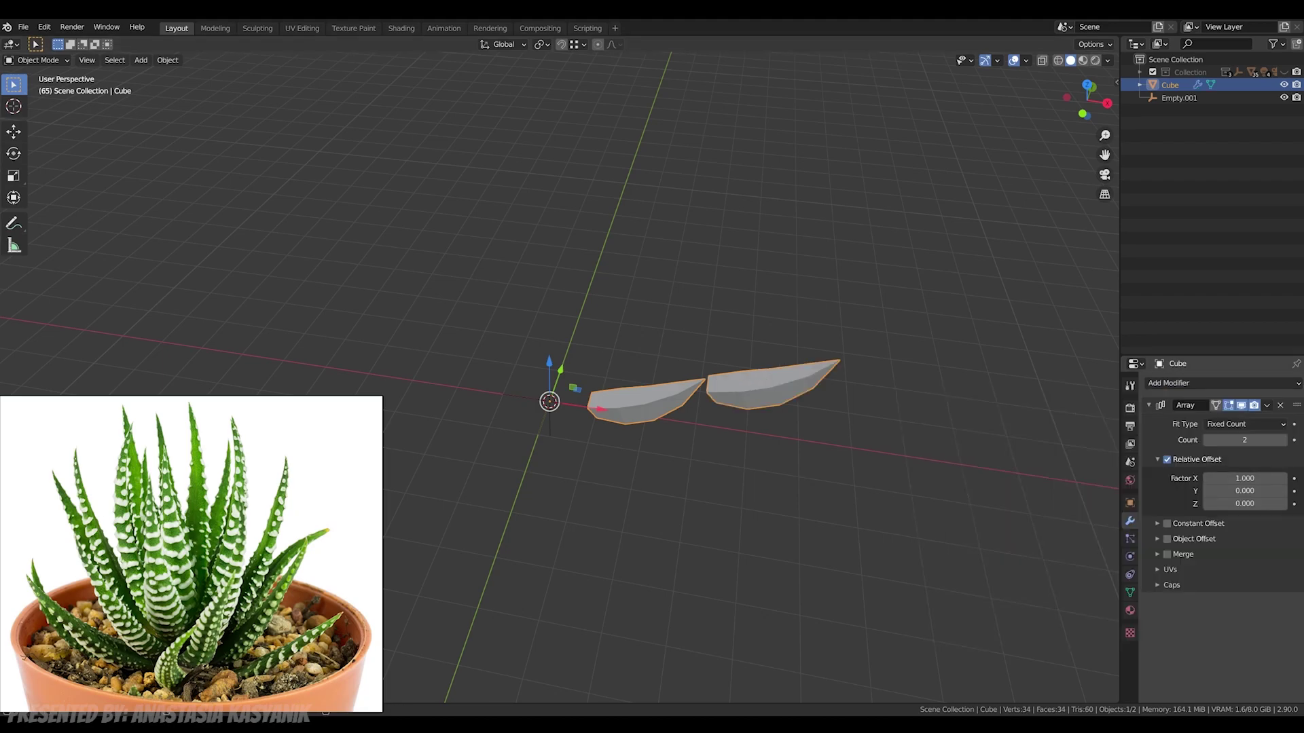
click(1282, 440)
click(1282, 440)
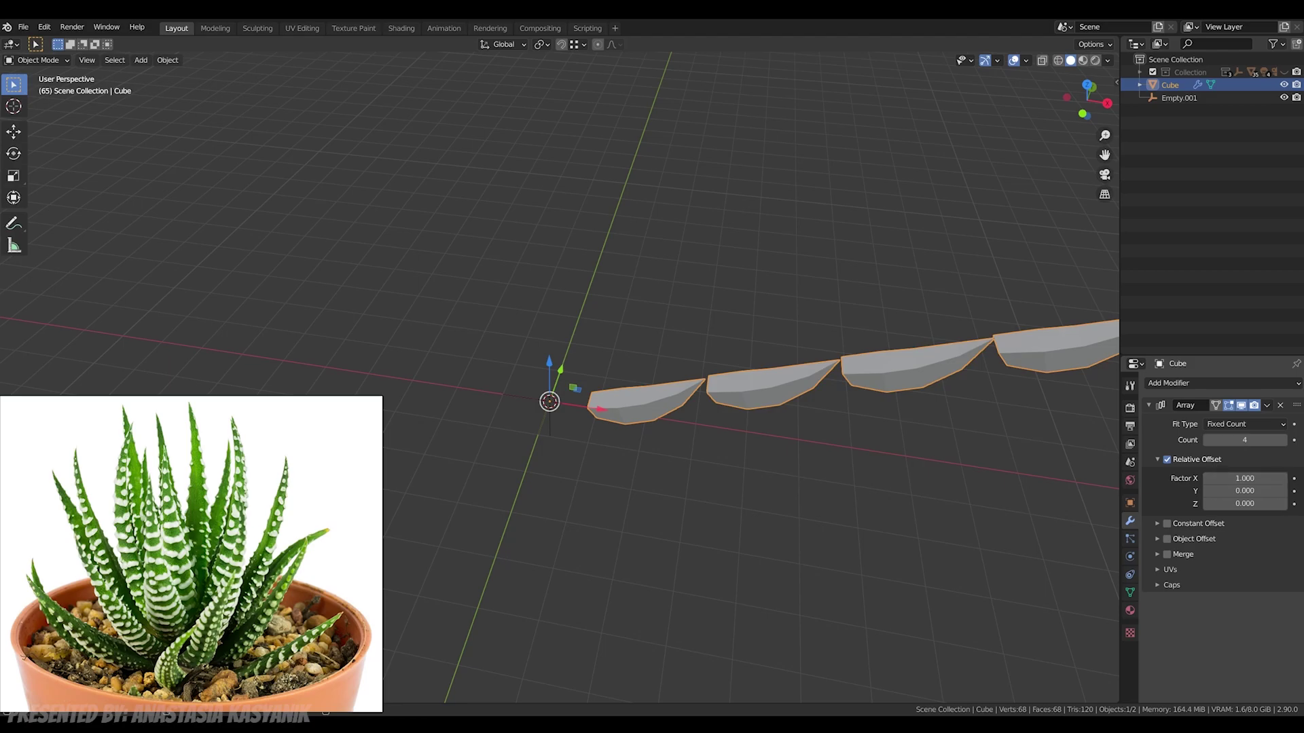
Step: Switch the array from Relative Offset to Object Offset with Empty.001 as its offset object
click(1167, 459)
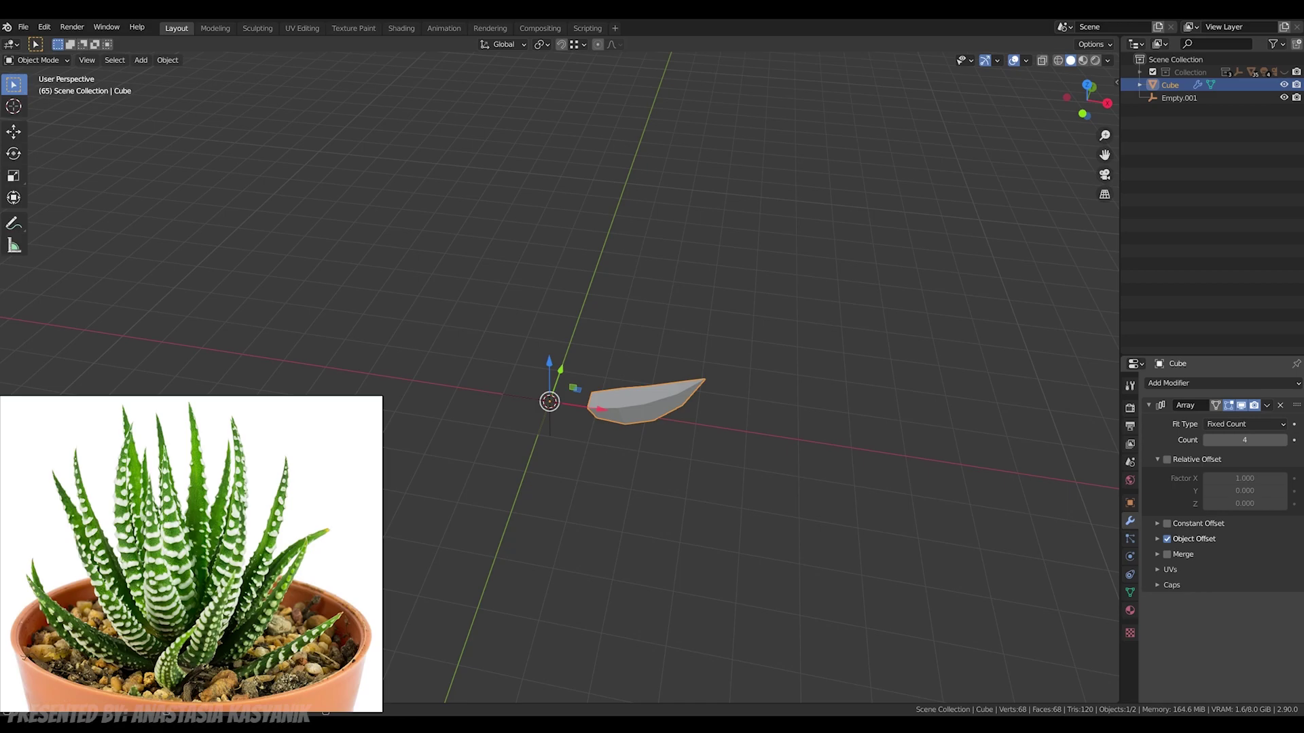
click(1157, 538)
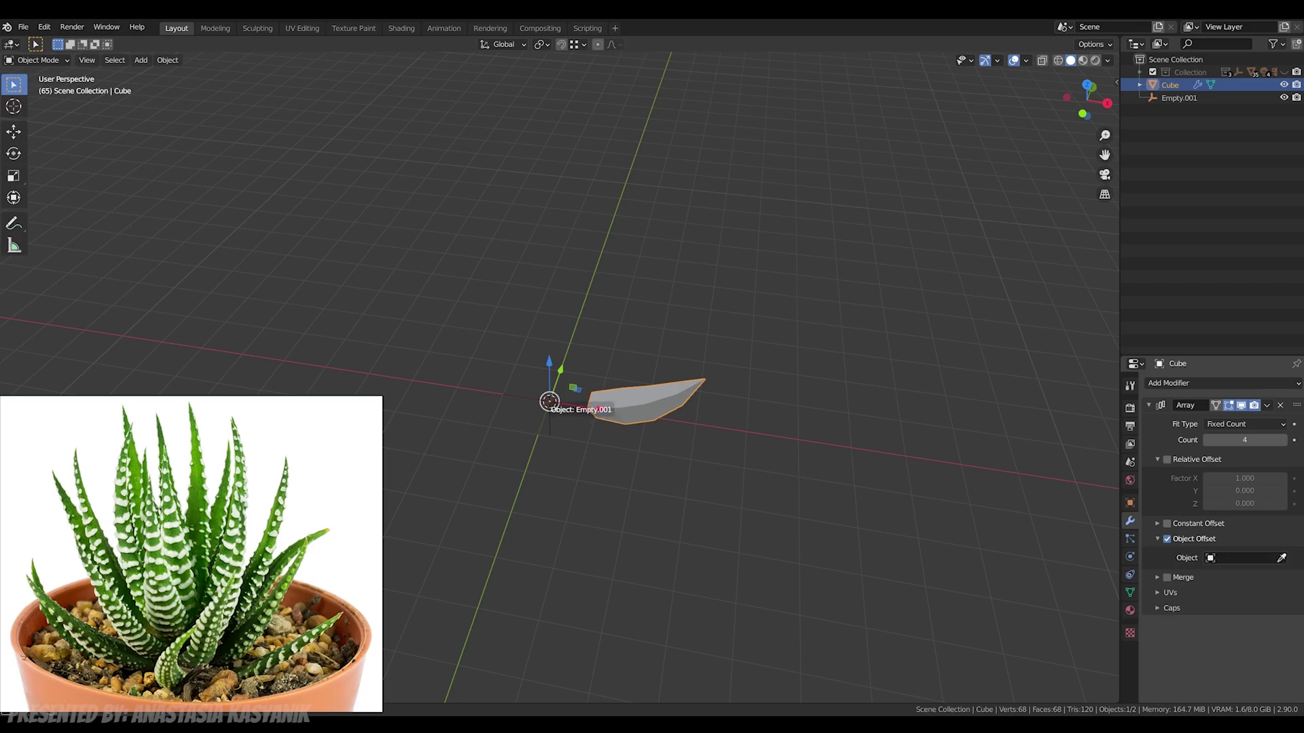
click(549, 402)
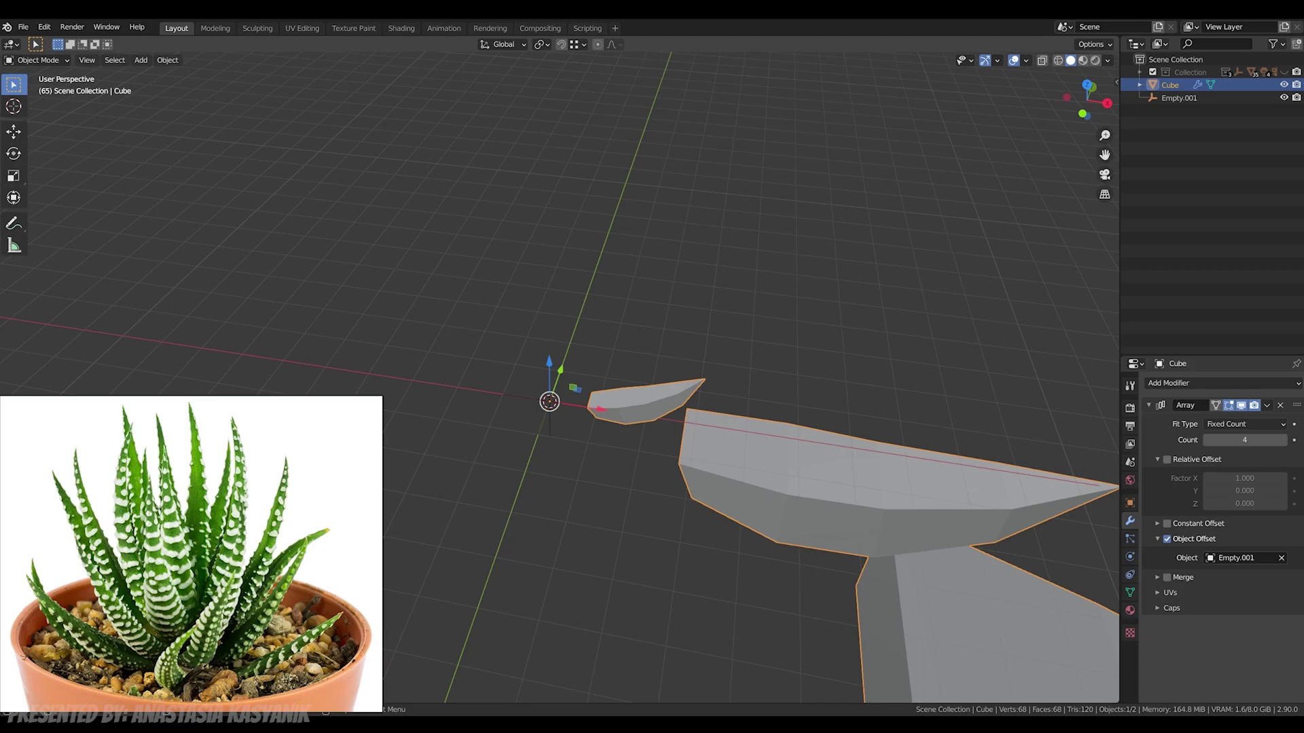
Step: Apply the leaf's scale and rotation
click(1130, 503)
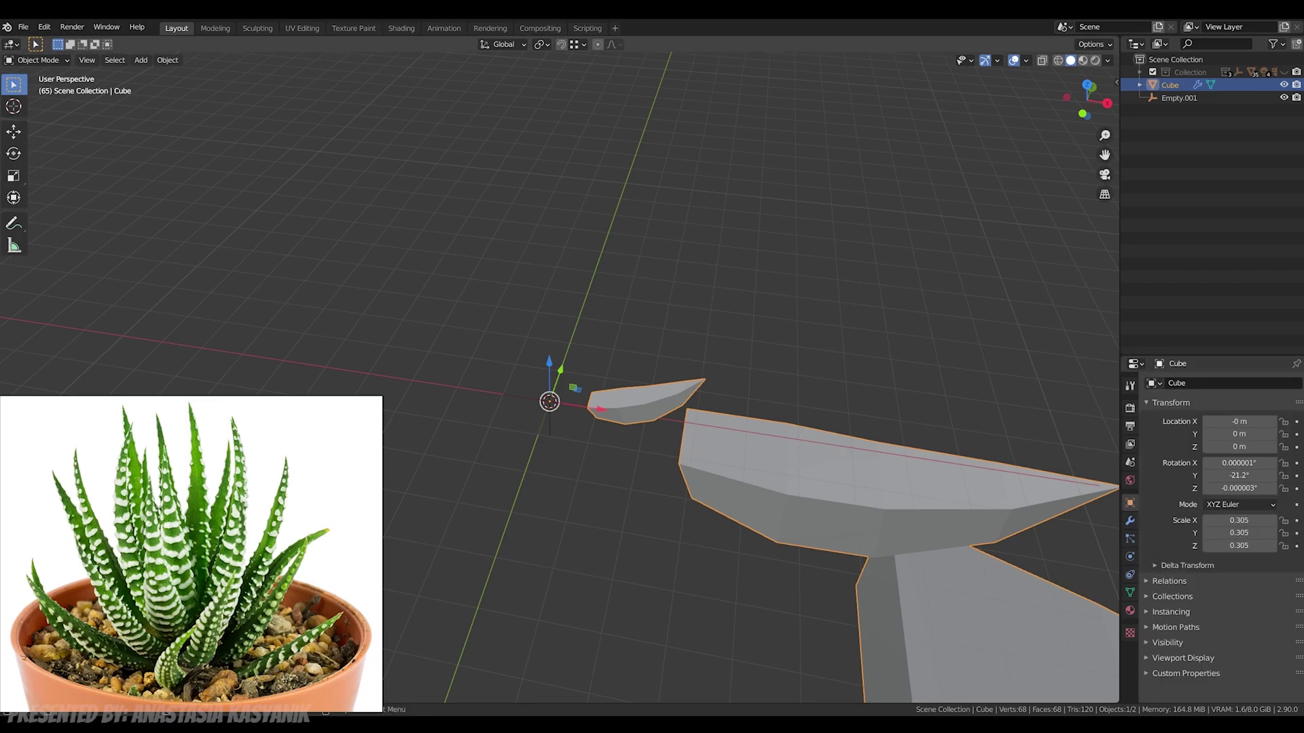
key(ctrl+a)
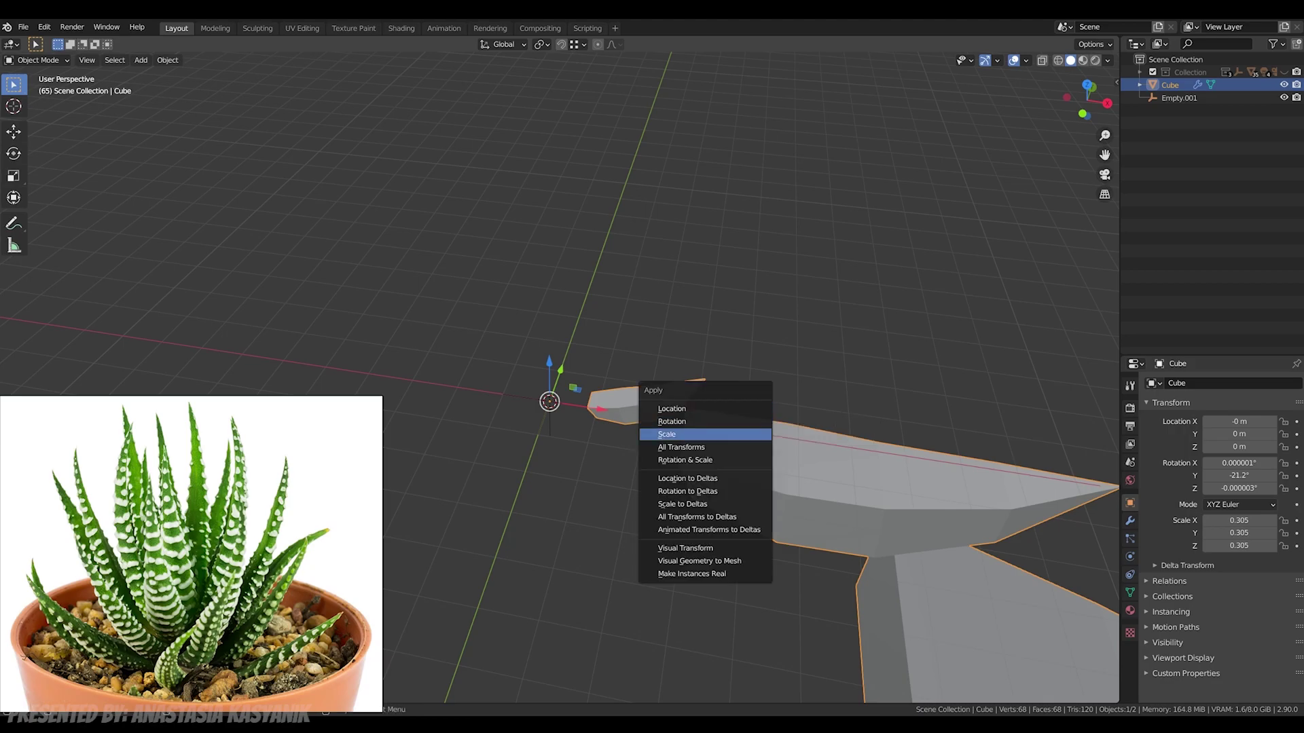
click(679, 435)
key(ctrl+a)
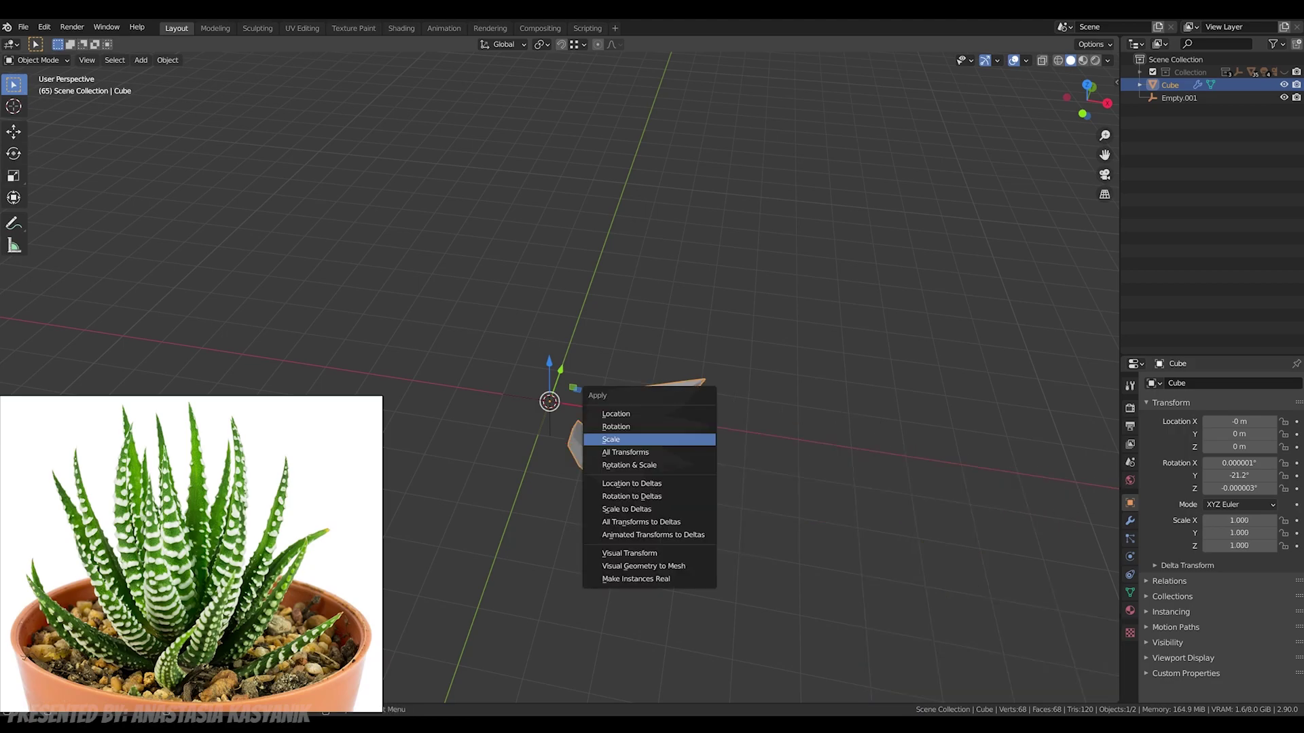
click(650, 426)
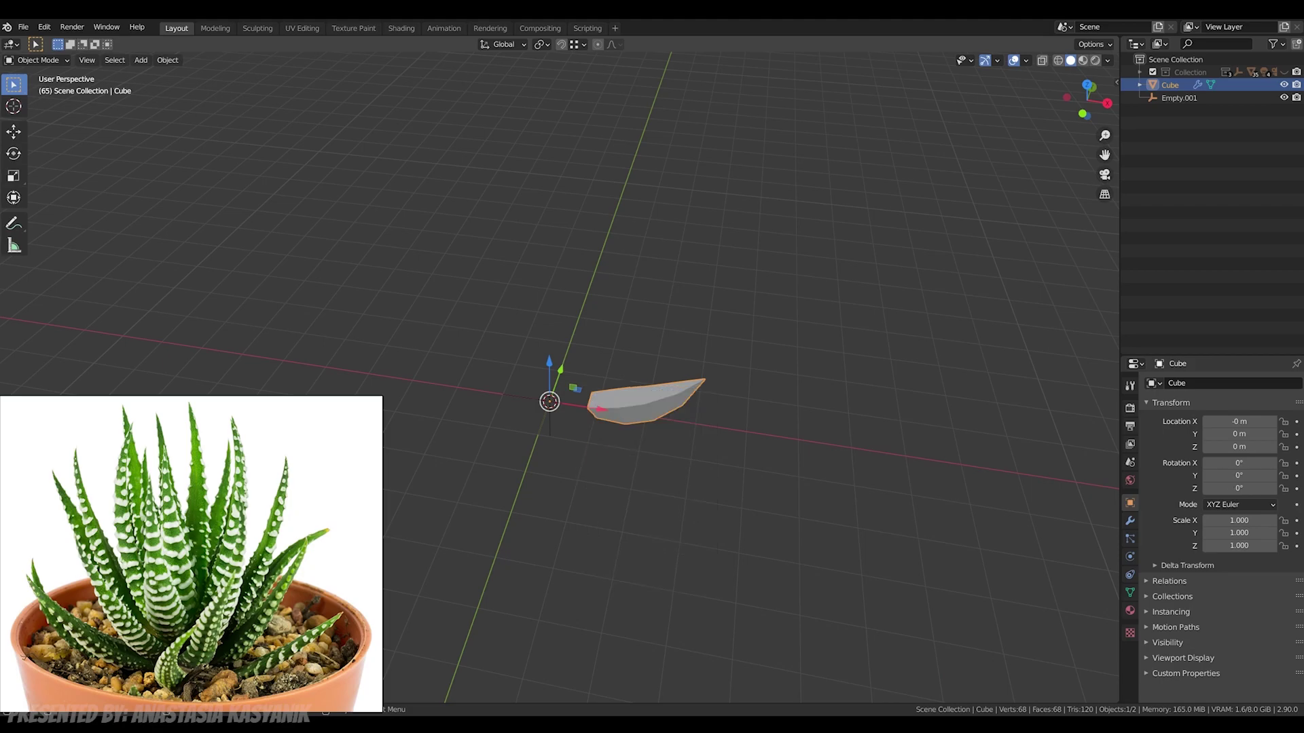
Step: Rotate Empty.001 in top view to fan the leaves around the origin, and raise the array count to 7 for a full ring
click(1179, 98)
click(1088, 85)
key(r)
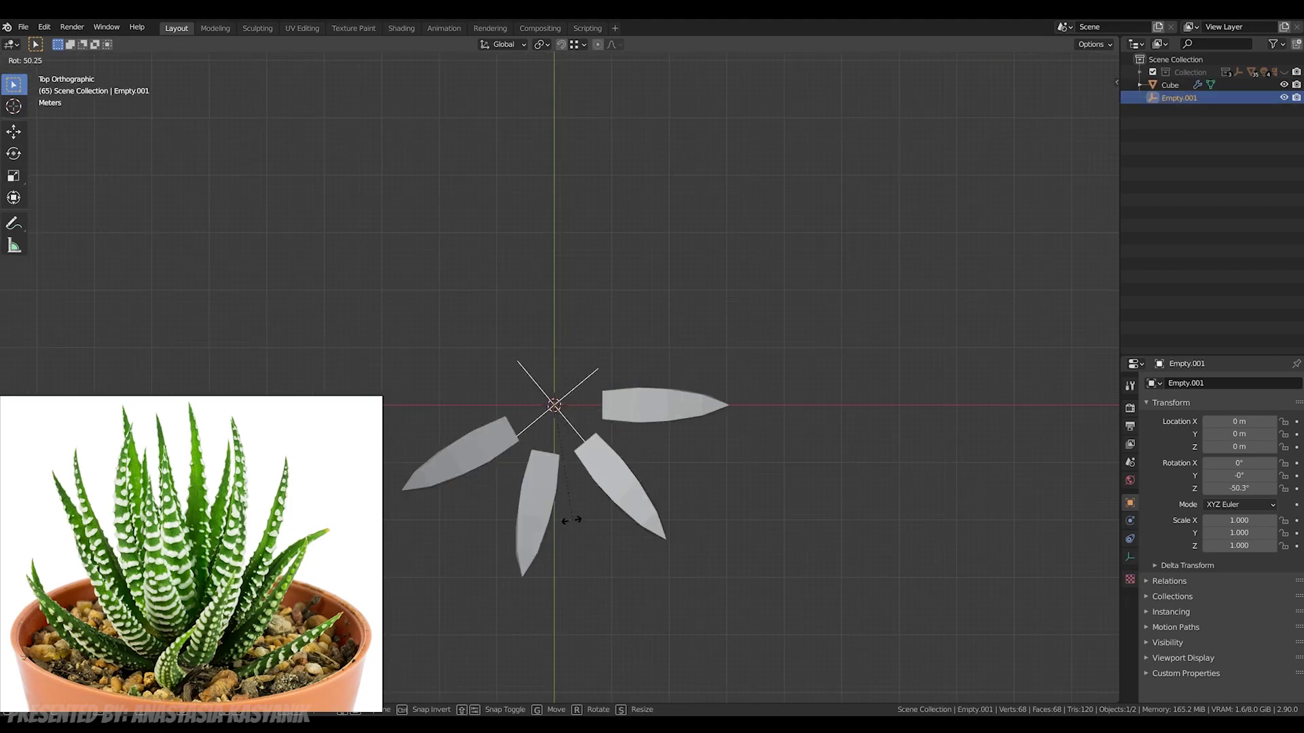
ctrl+click(478, 532)
click(498, 411)
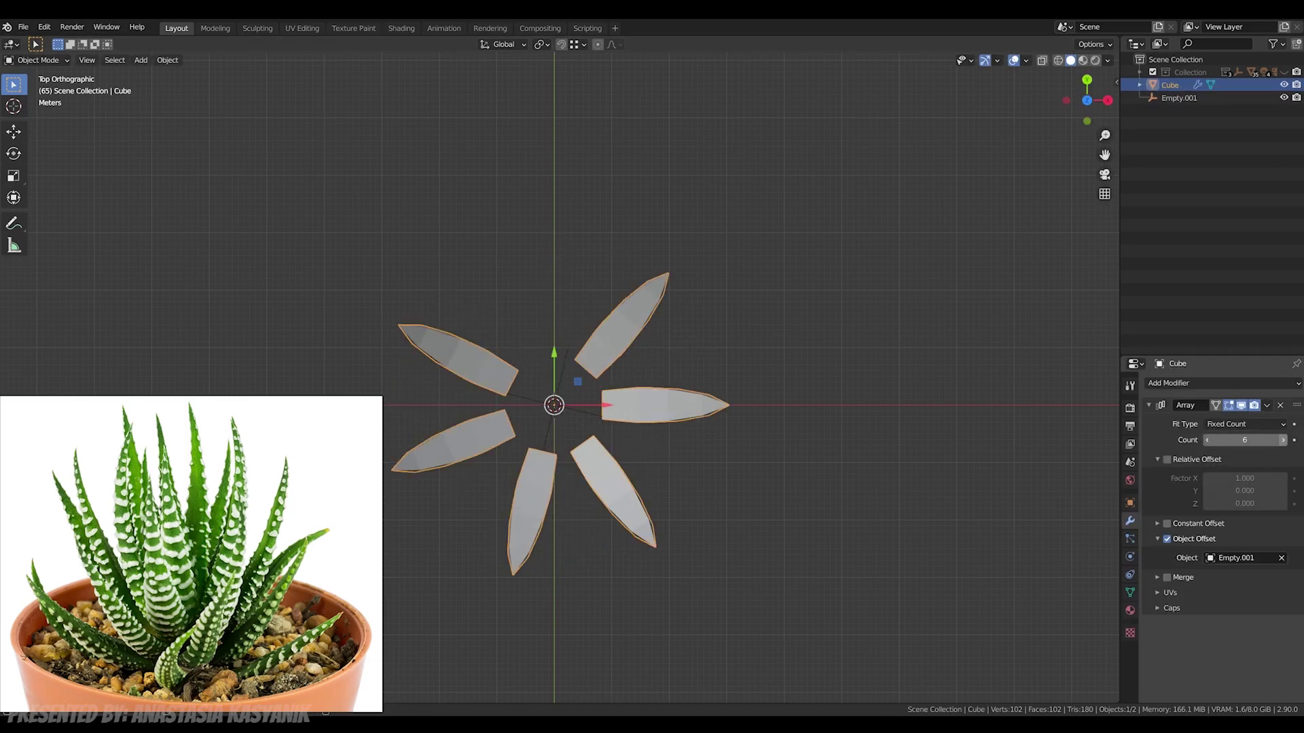
click(1283, 439)
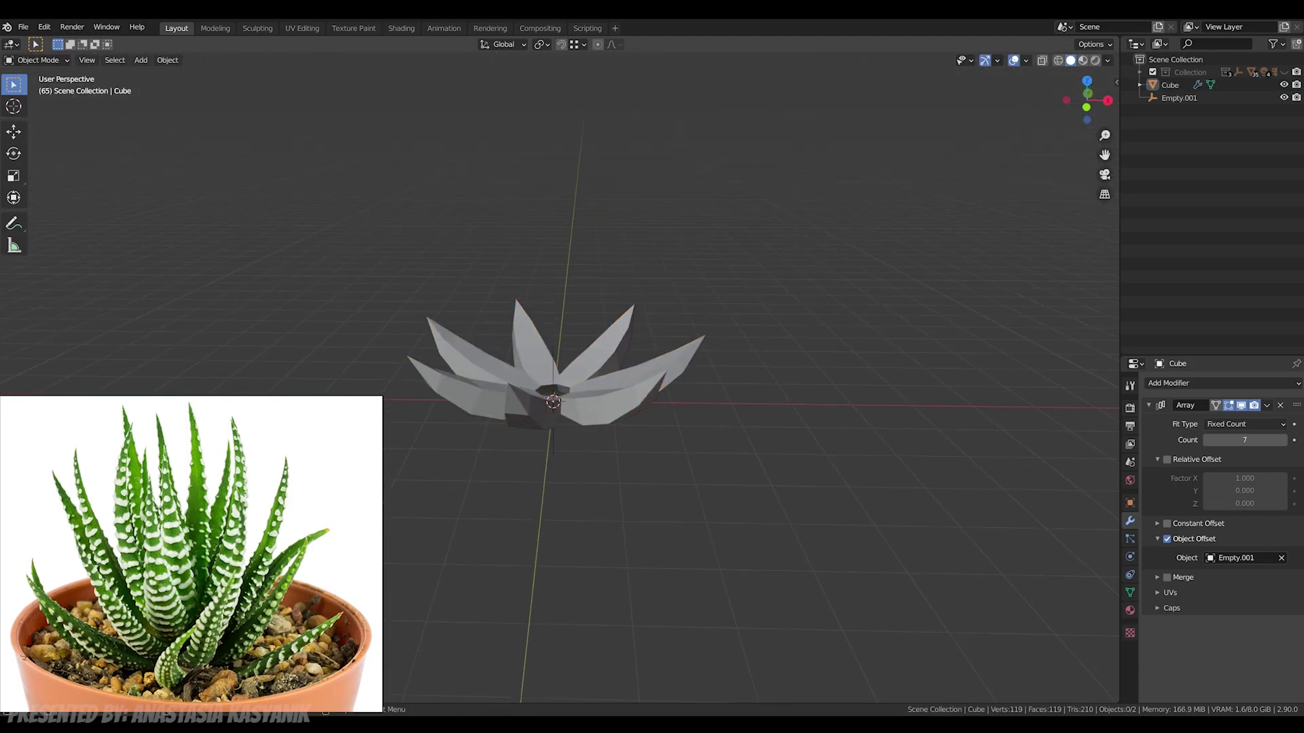
Step: Examine the ring of succulent leaves up close with the viewport overlays hidden
mouse_move(611, 380)
middle_down()
mouse_move(586, 378)
mouse_move(585, 390)
mouse_move(629, 425)
mouse_move(597, 411)
middle_up()
key(z)
key(shift+alt+z)
scroll(632, 414, up, 4)
click(639, 526)
scroll(638, 475, up, 2)
mouse_move(638, 475)
shift+middle_down()
mouse_move(509, 387)
mouse_move(805, 388)
shift+middle_up()
key(alt+a)
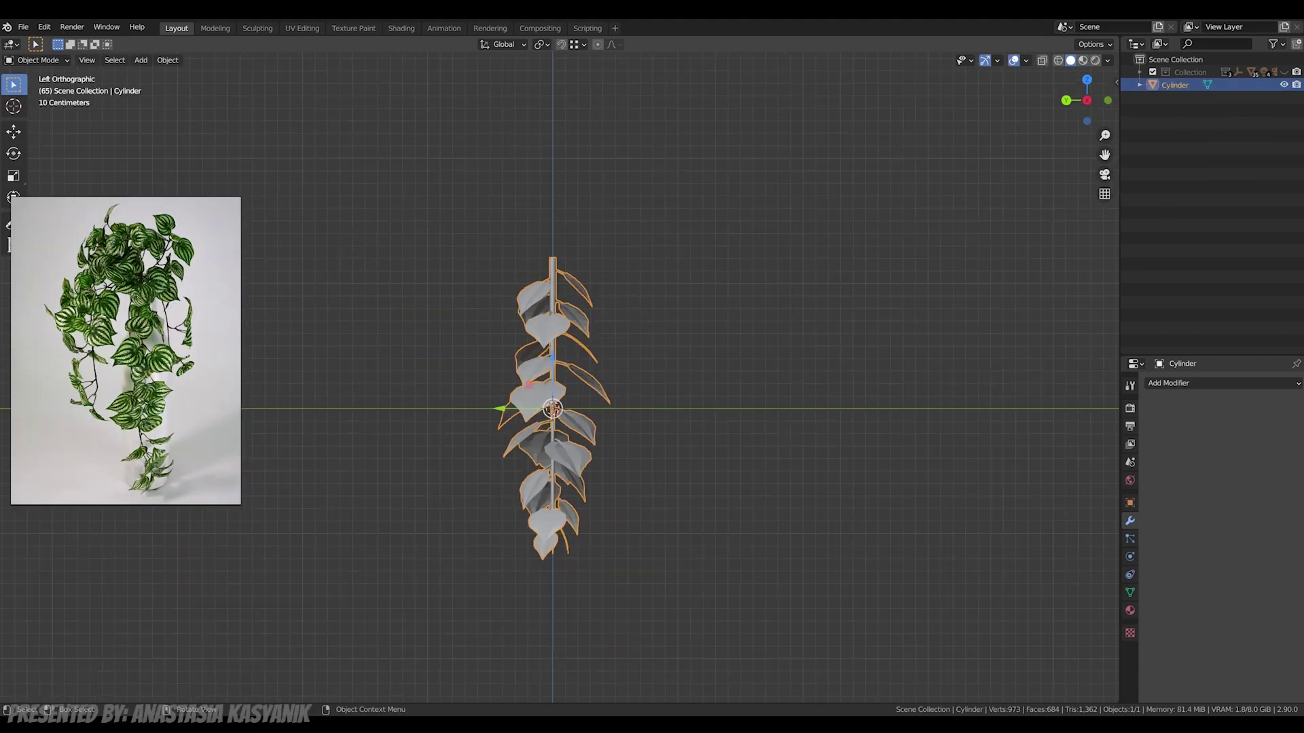
Step: Add a cube at the origin of the hanging vine and open it for mesh editing
key(ctrl+a)
key(Escape)
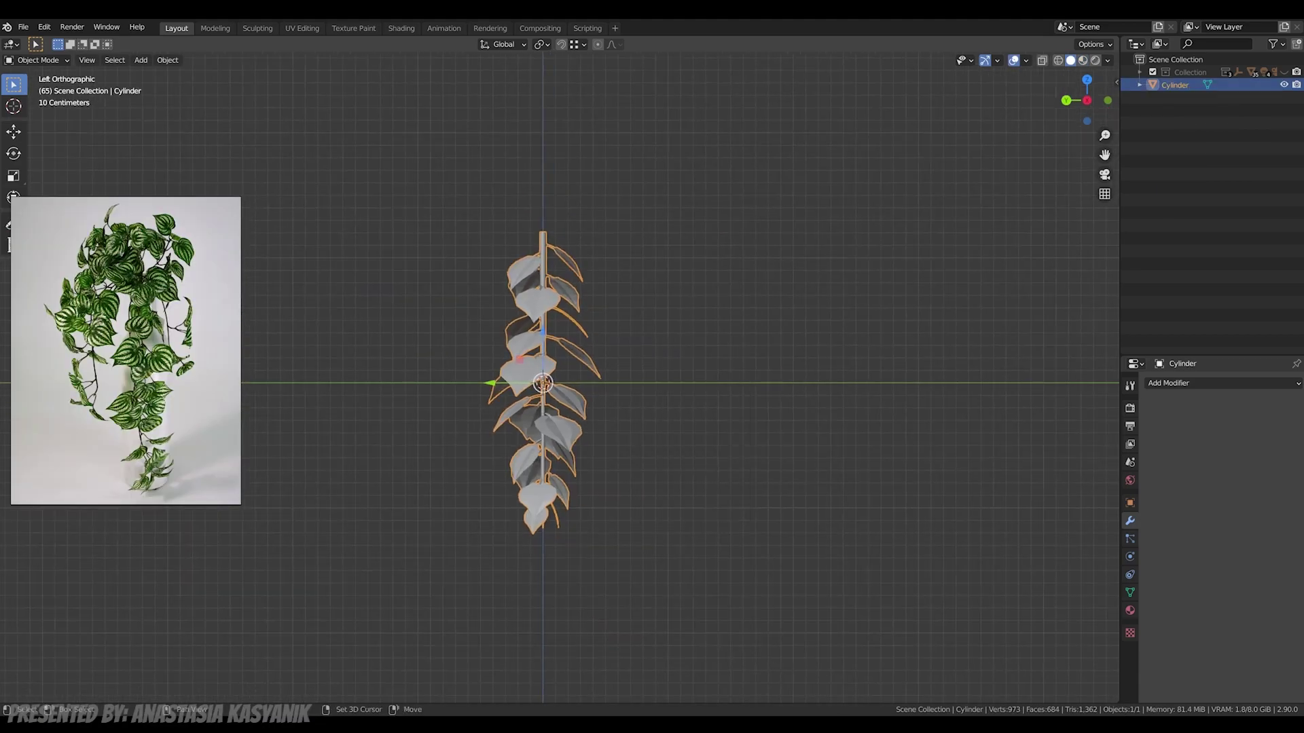
key(shift+a)
mouse_move(658, 442)
mouse_move(660, 377)
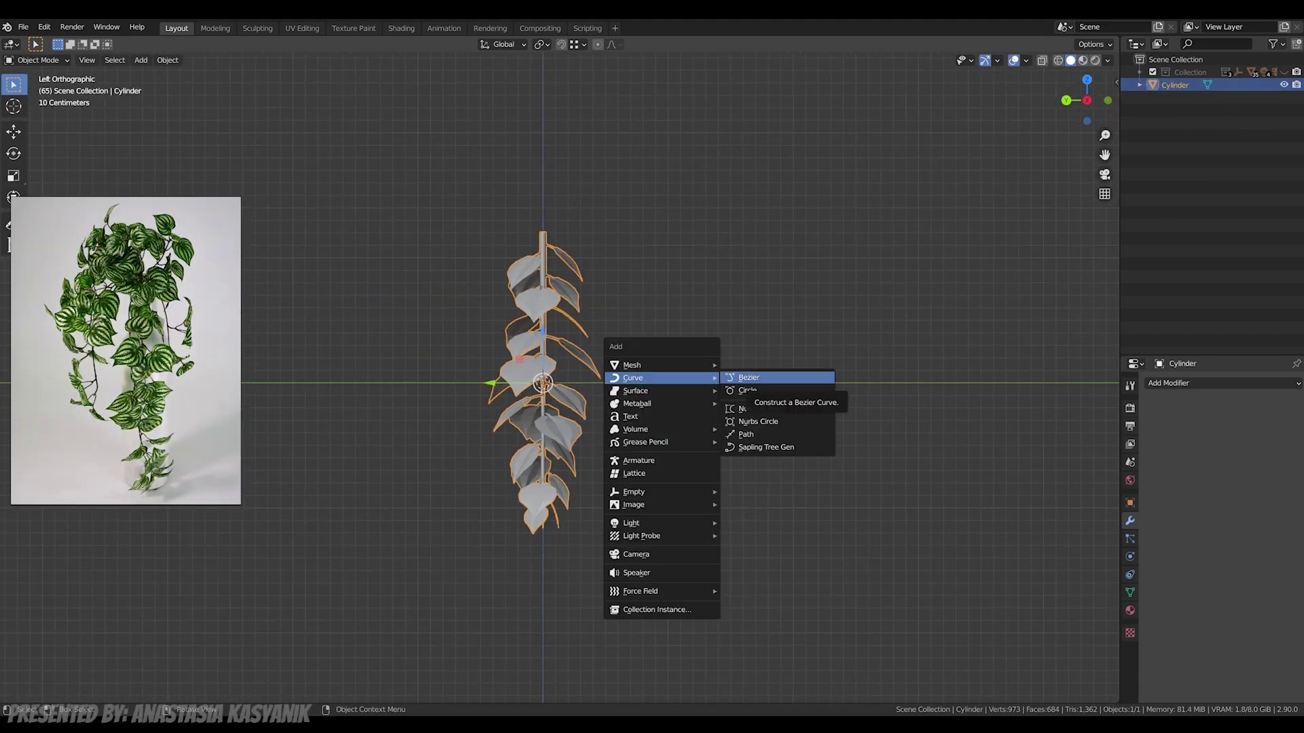
click(747, 377)
key(Tab)
Step: Delete all of the cube's vertices except a single corner vertex, and return to Object Mode
click(667, 258)
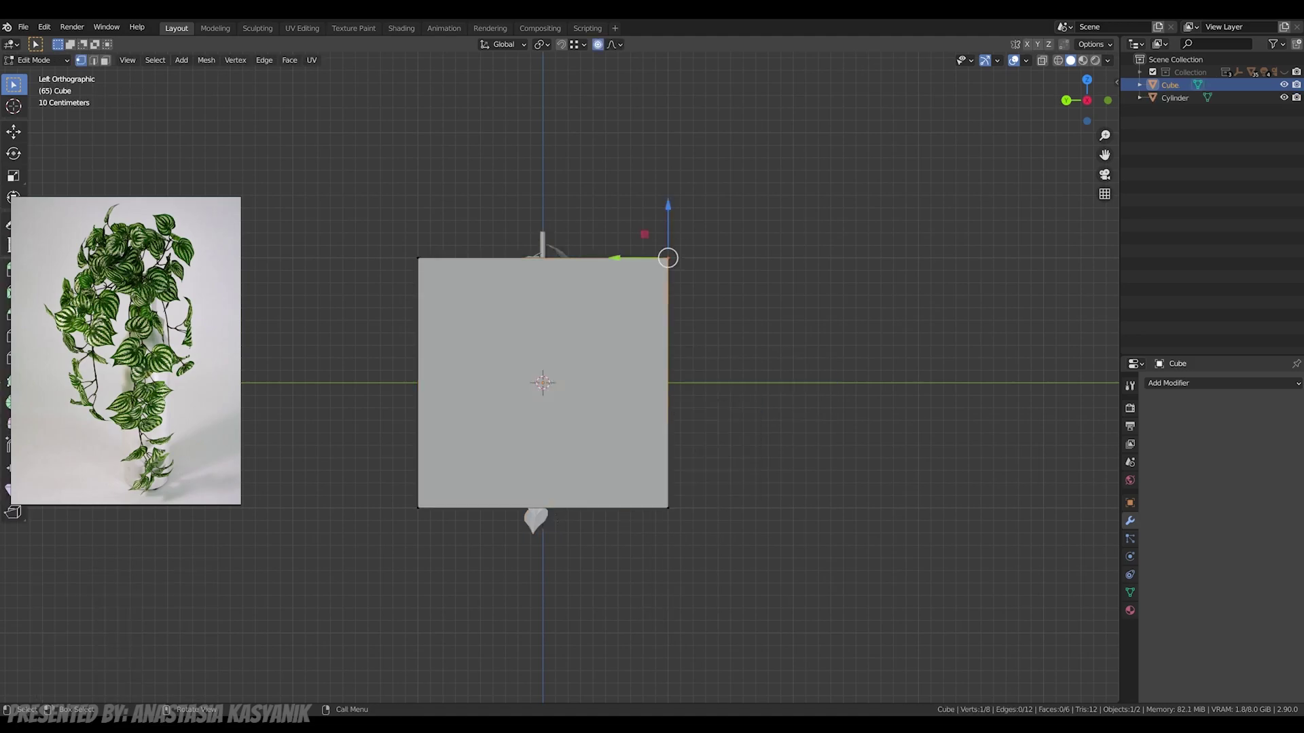
key(alt+z)
key(a)
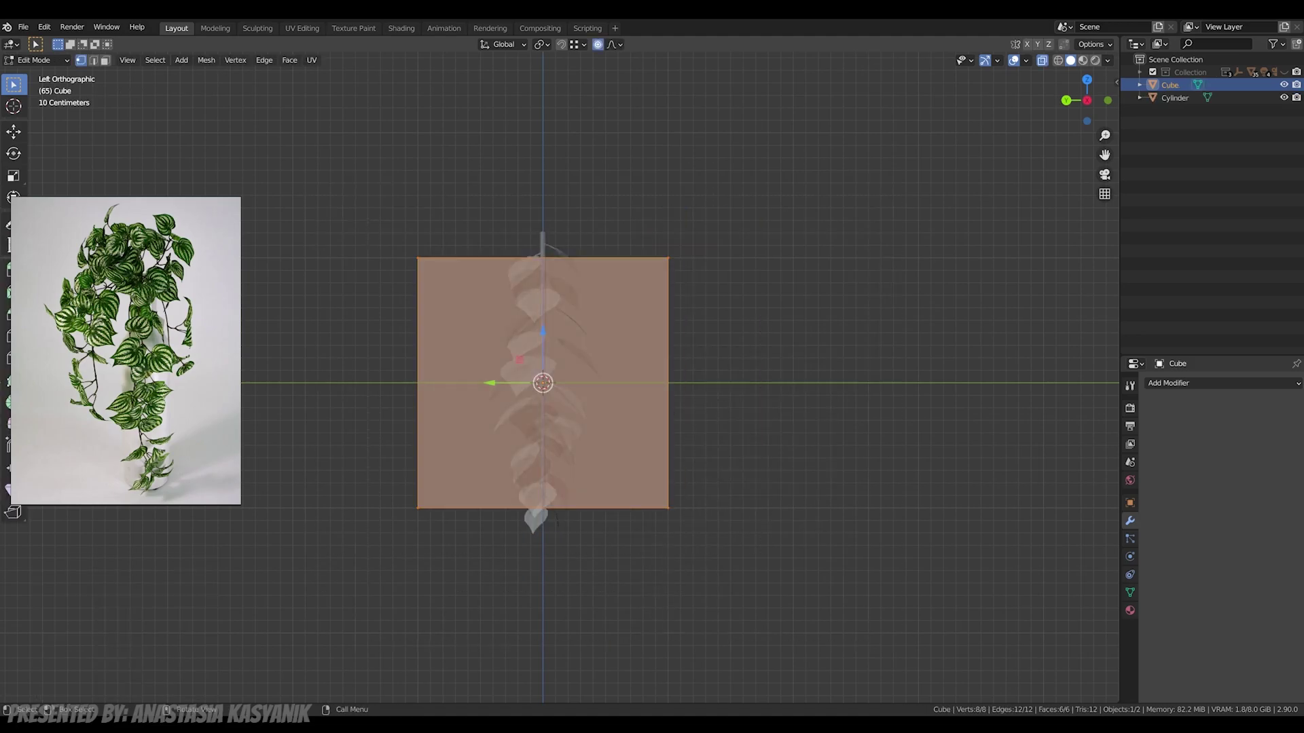
middle_drag(612, 407, 651, 380)
key(x)
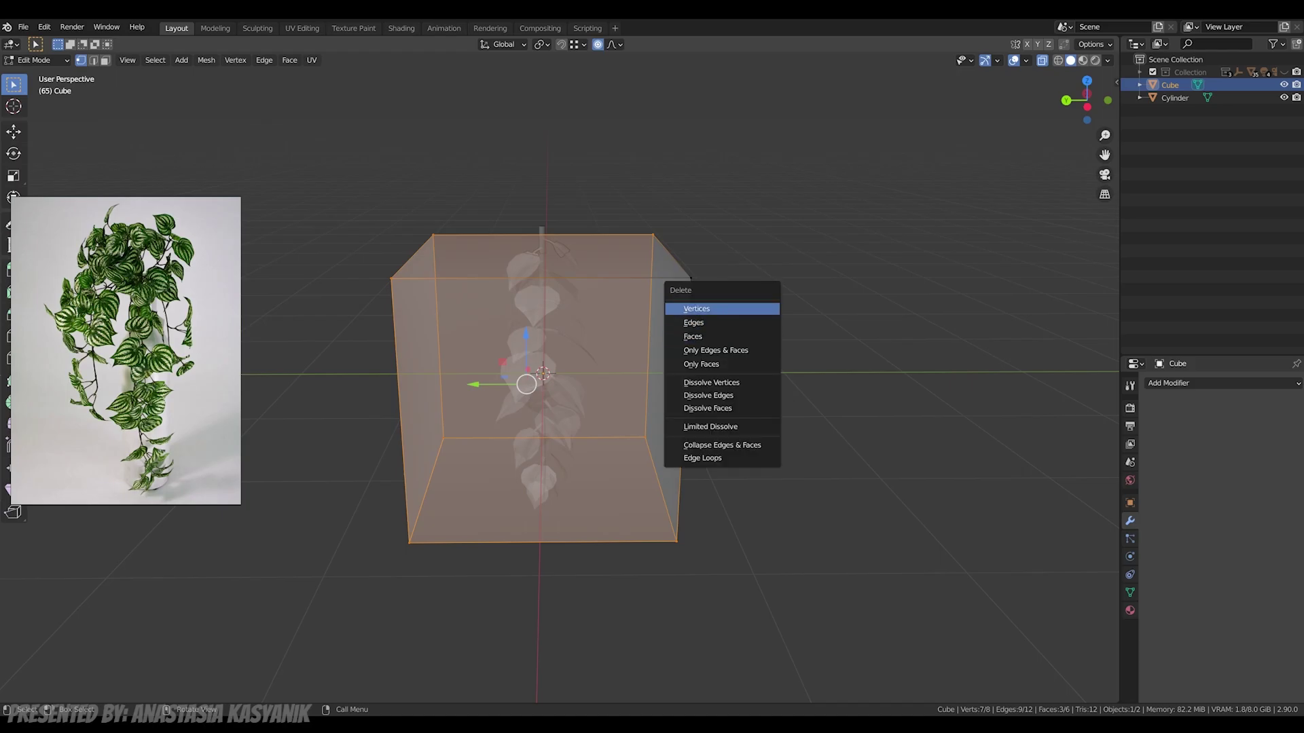
click(679, 309)
key(Tab)
Step: Set the single-vertex object's origin to its geometry and its location to 0 m on every axis
click(168, 60)
mouse_move(186, 88)
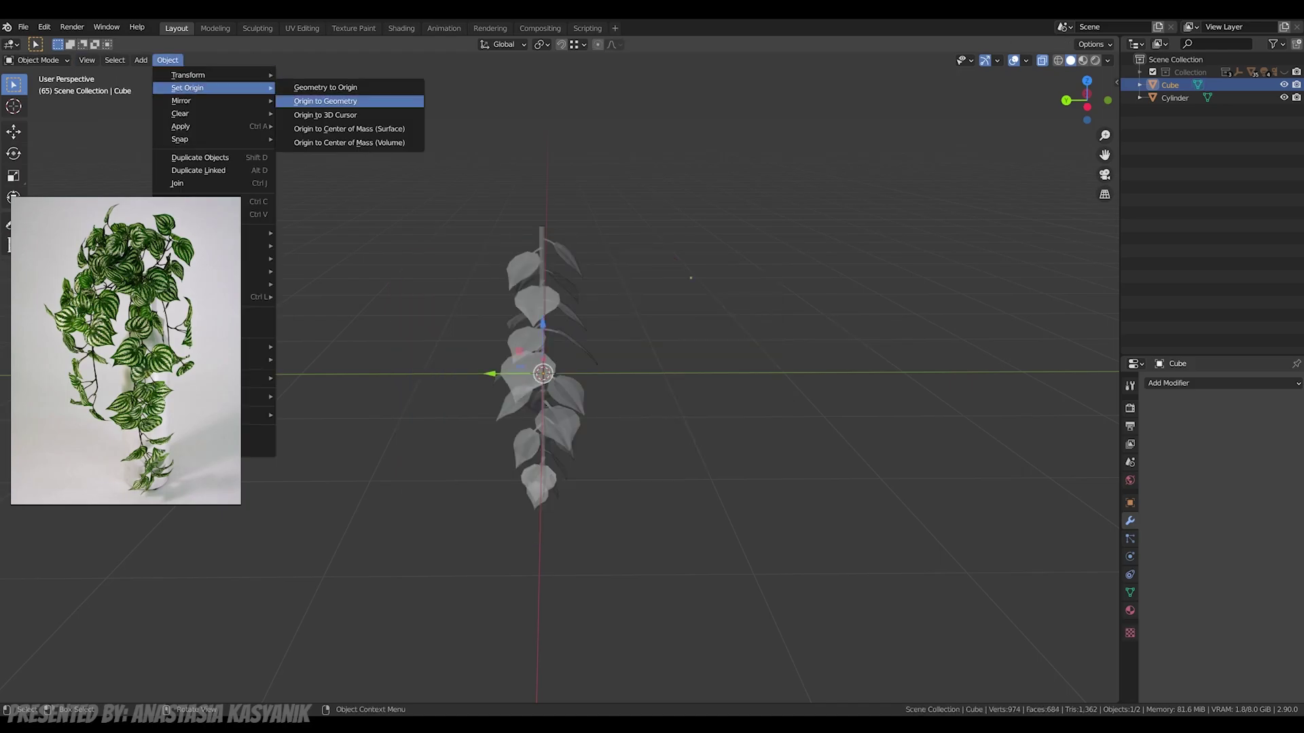
click(326, 101)
click(1130, 502)
double_click(1239, 422)
text(0)
key(Tab)
text(0)
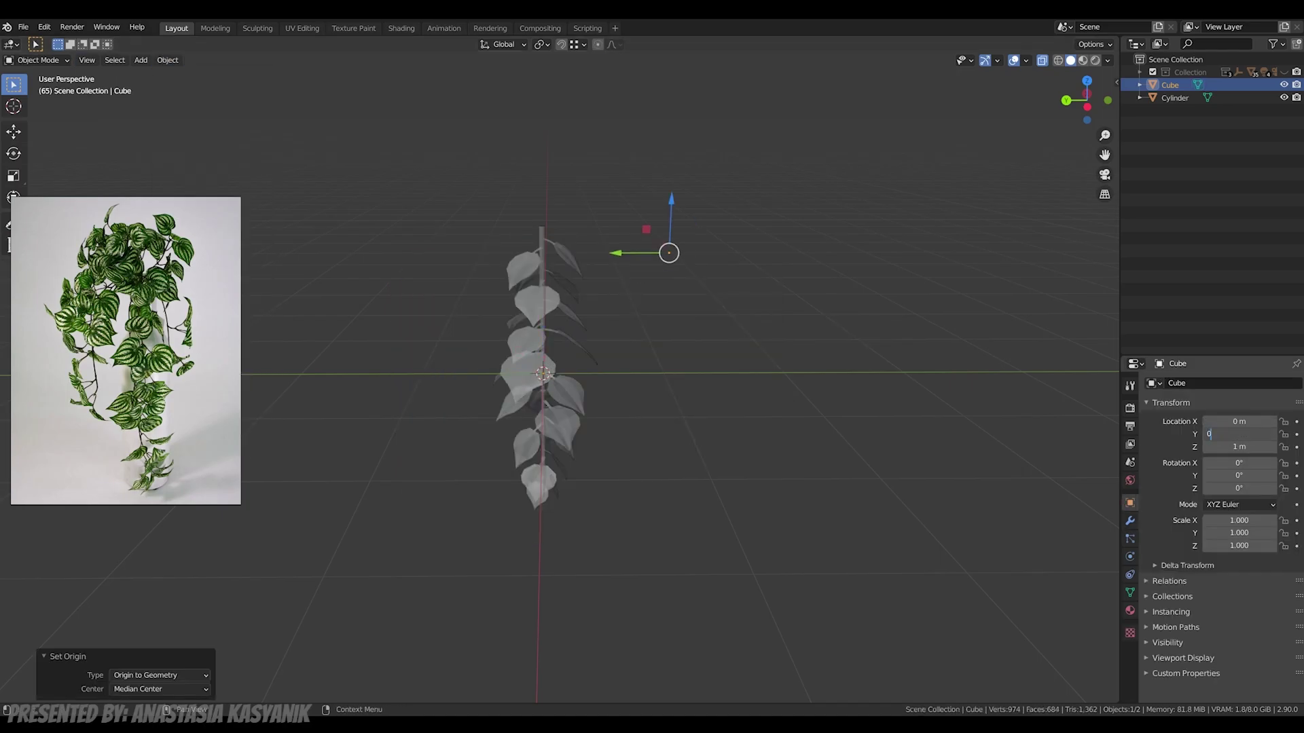
Step: Move the single vertex 1.181 m up along Z to the top of the vine's stem in side view
scroll(560, 378, up, 3)
key(alt+z)
middle_drag(559, 378, 563, 368)
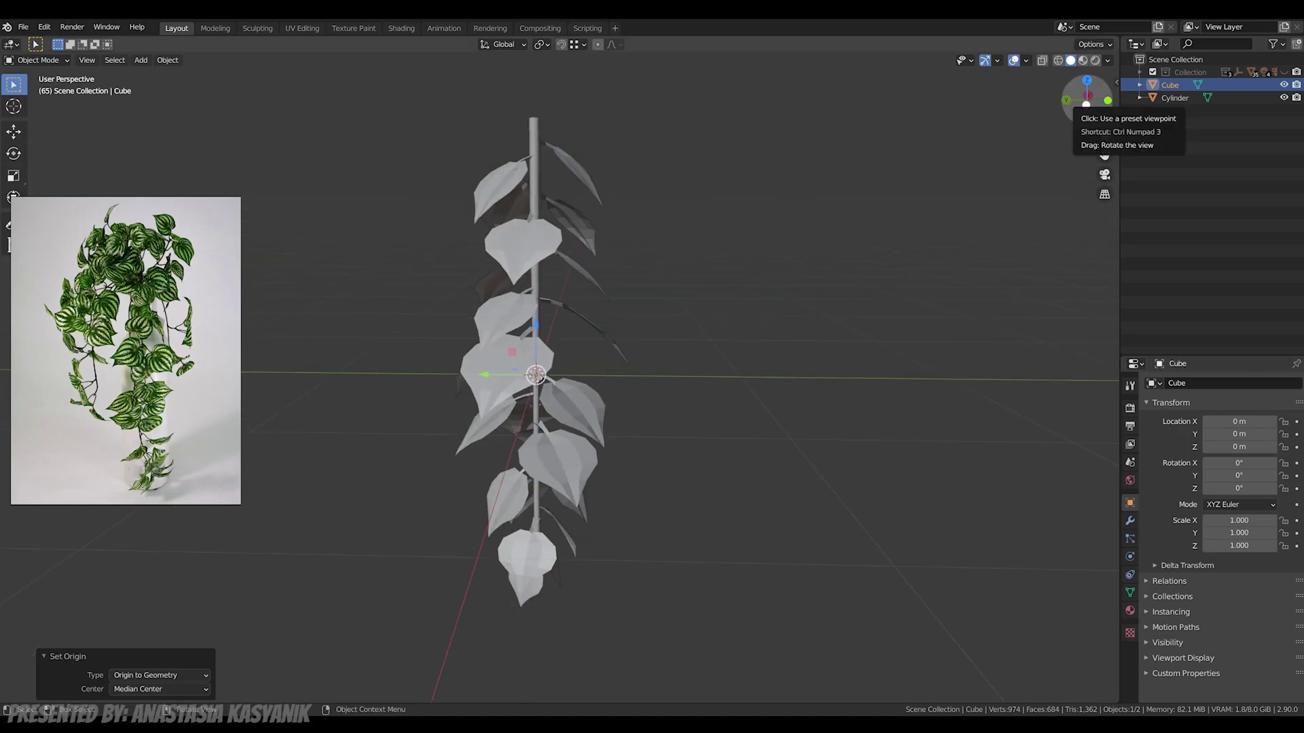
click(1086, 106)
drag(532, 335, 532, 80)
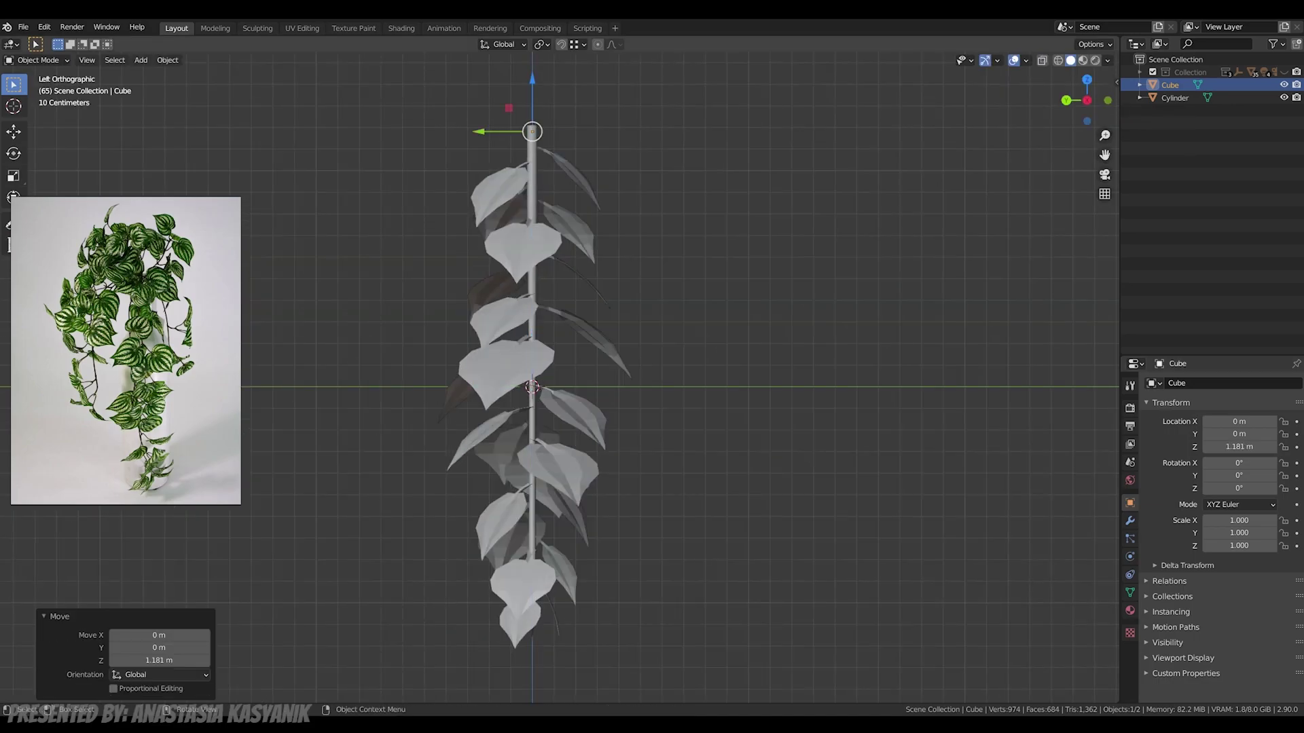
Step: Extrude the vertex repeatedly into a wavy chain that descends beside the vine and bends outward at its lower end
key(Tab)
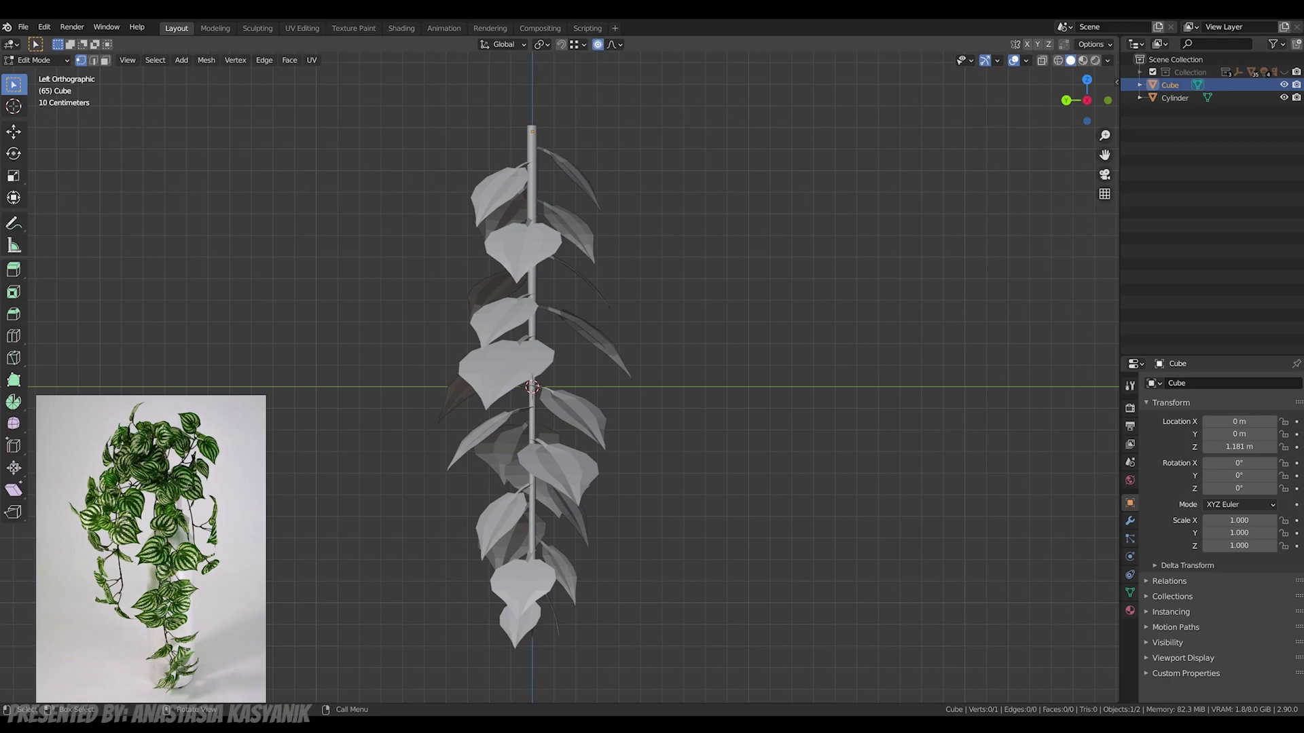
key(e)
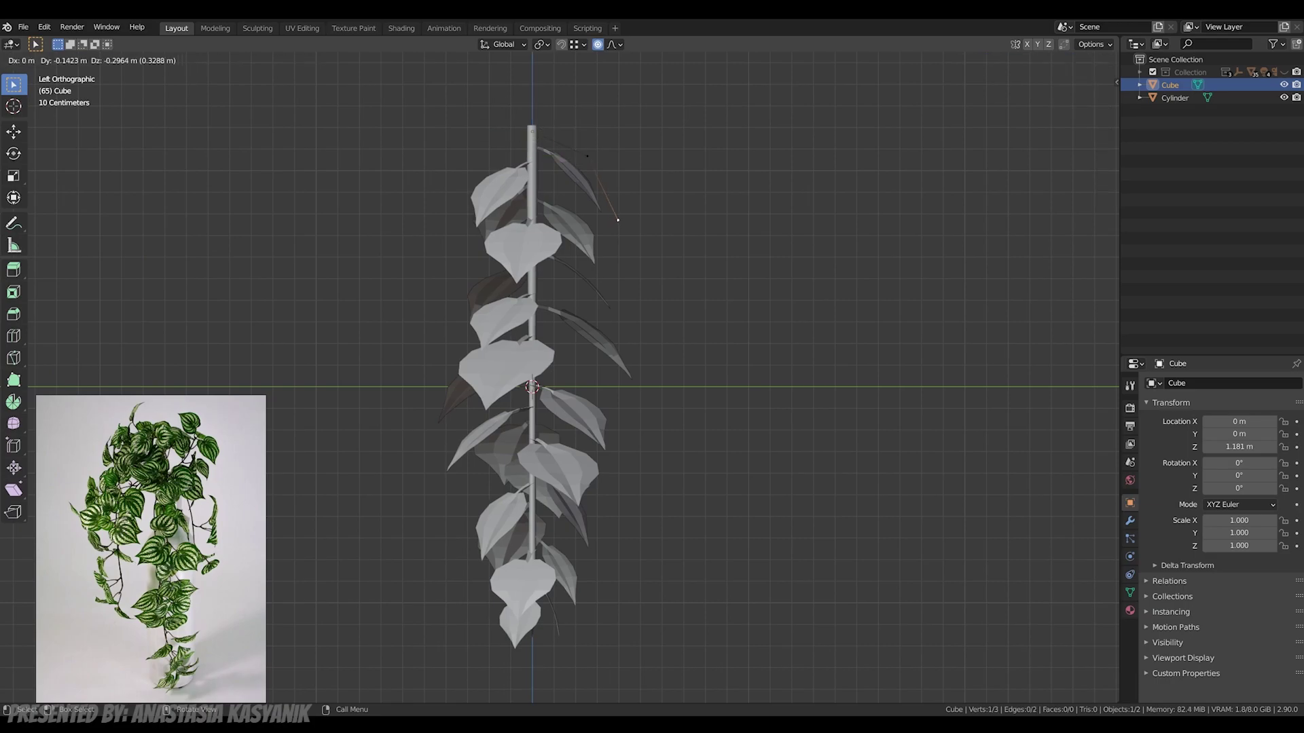
click(617, 290)
key(e)
click(591, 362)
key(e)
click(578, 521)
shift+middle_drag(578, 522, 563, 446)
key(e)
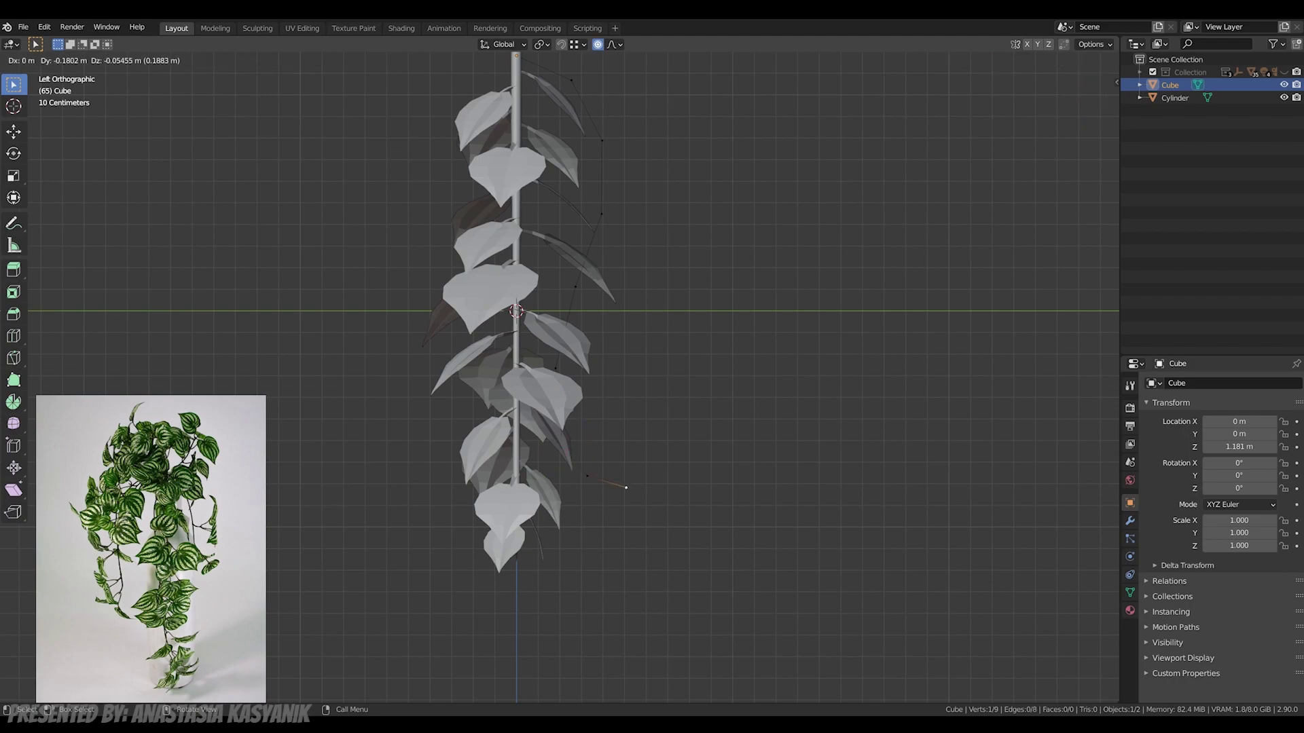
click(626, 488)
Step: Convert the extruded vertex chain from a mesh to a curve
key(Tab)
click(167, 60)
mouse_move(203, 396)
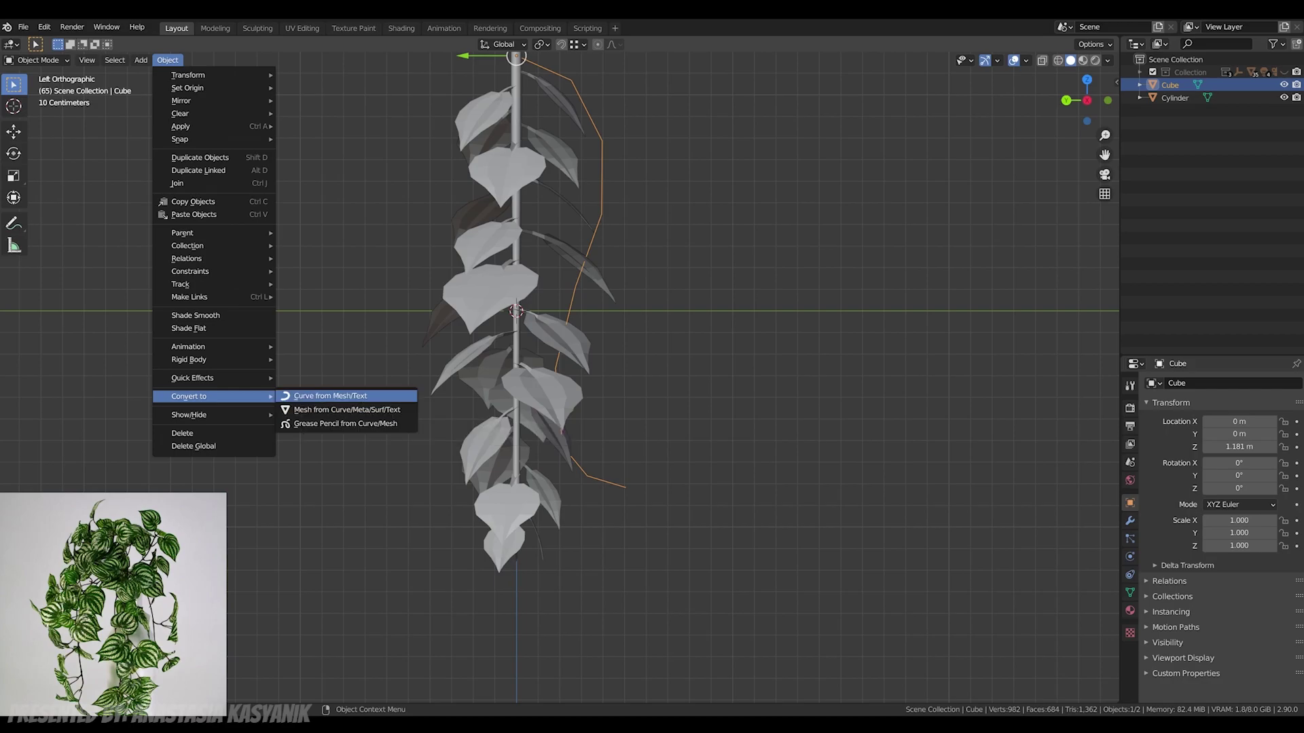
click(330, 396)
Step: Add a Curve modifier to the vine with the converted Cube curve as Curve Object and Z as Deform Axis
click(489, 380)
click(1130, 521)
click(1189, 383)
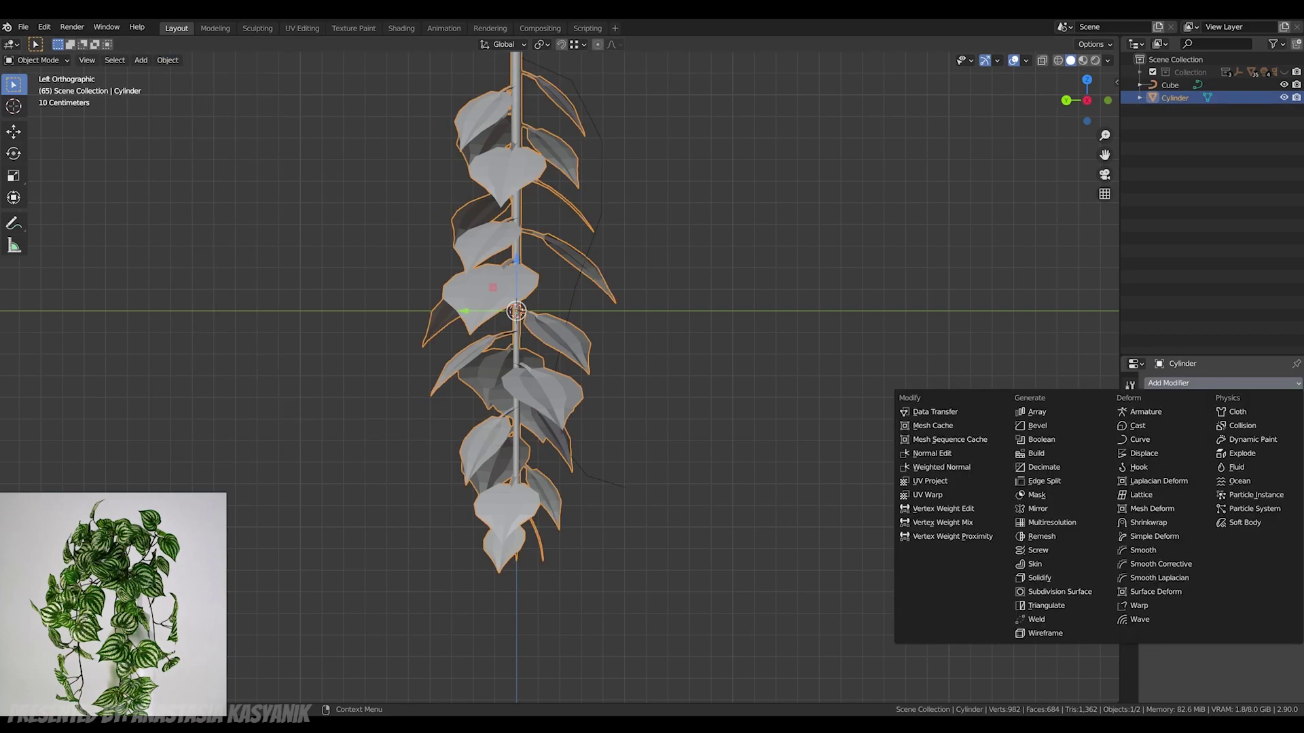
click(1139, 440)
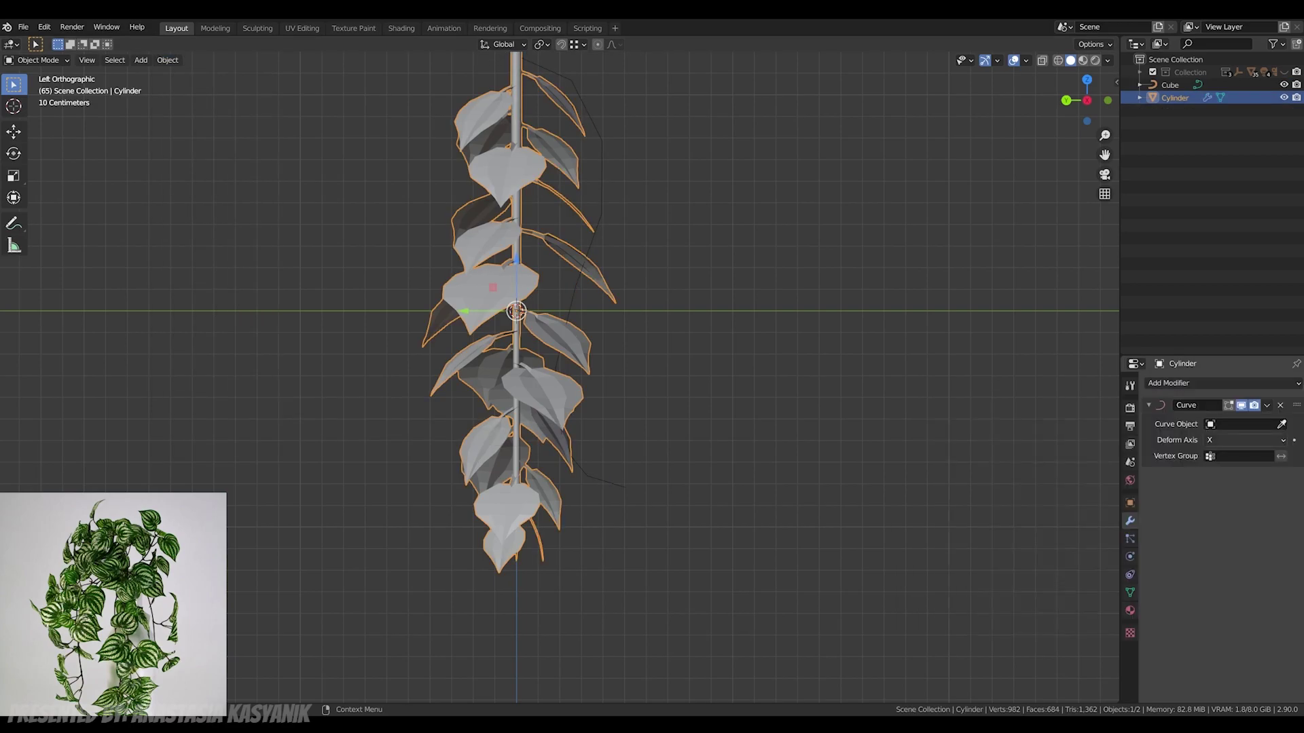
click(1280, 424)
click(573, 303)
Step: Move the vine along Z so its stem and leaves follow the curve from its upper end
key(g)
key(z)
mouse_move(573, 303)
middle_down()
mouse_move(532, 336)
mouse_move(587, 316)
middle_up()
click(598, 339)
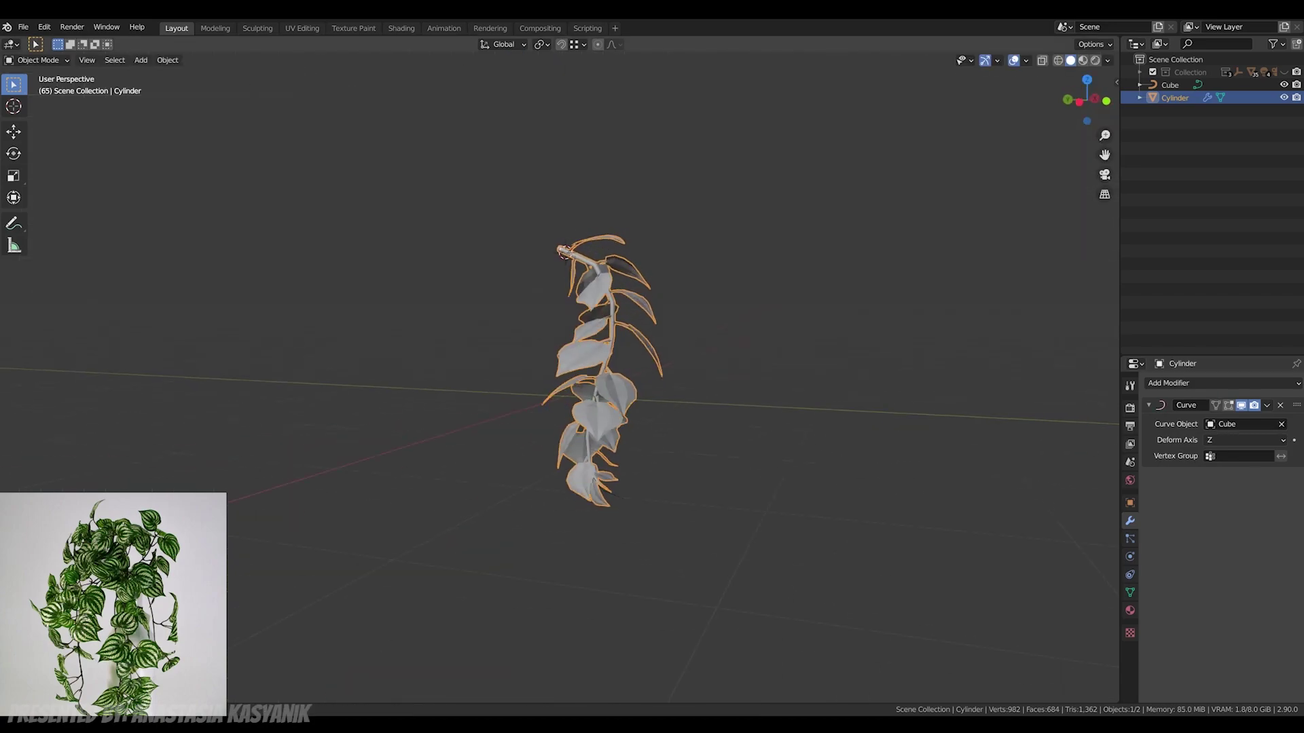
scroll(598, 367, up, 4)
key(z)
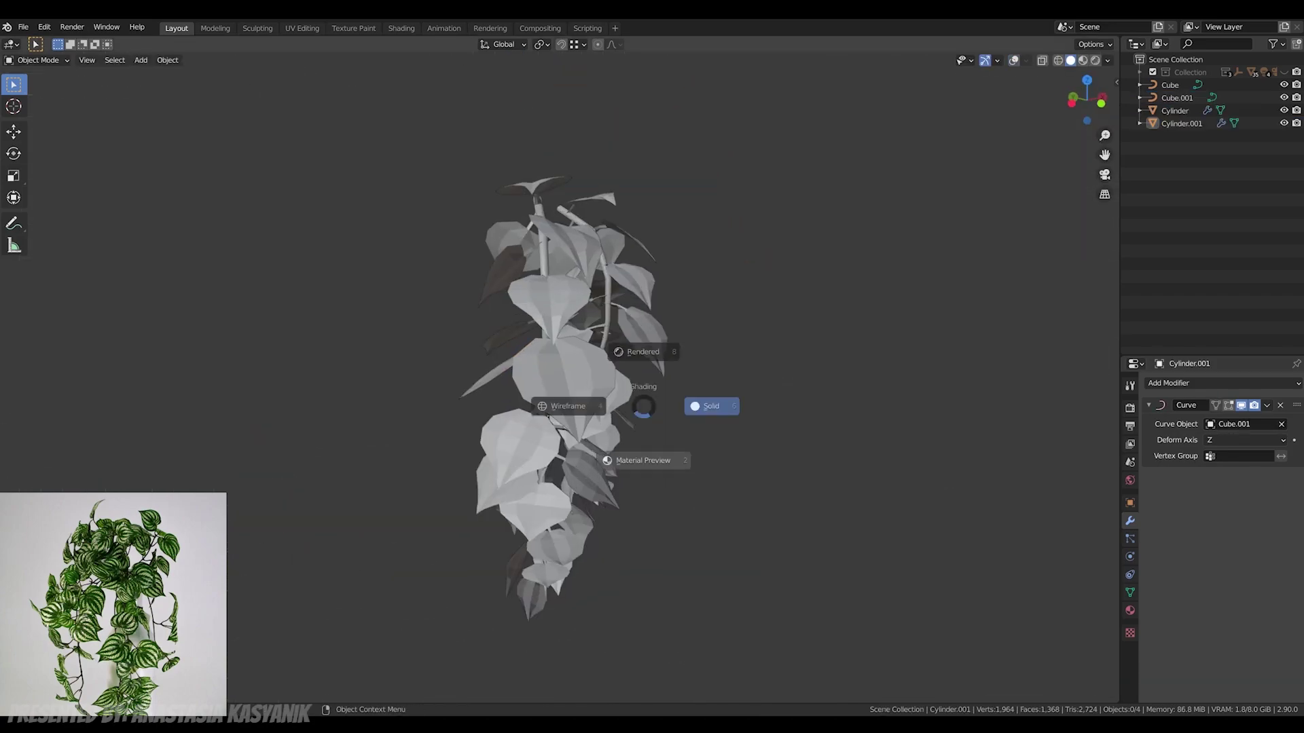
Step: Show the hanging vine in Material Preview shading and view it from several sides
click(642, 459)
mouse_move(643, 459)
middle_down()
mouse_move(672, 463)
mouse_move(536, 463)
mouse_move(666, 459)
middle_up()
middle_drag(611, 339, 727, 340)
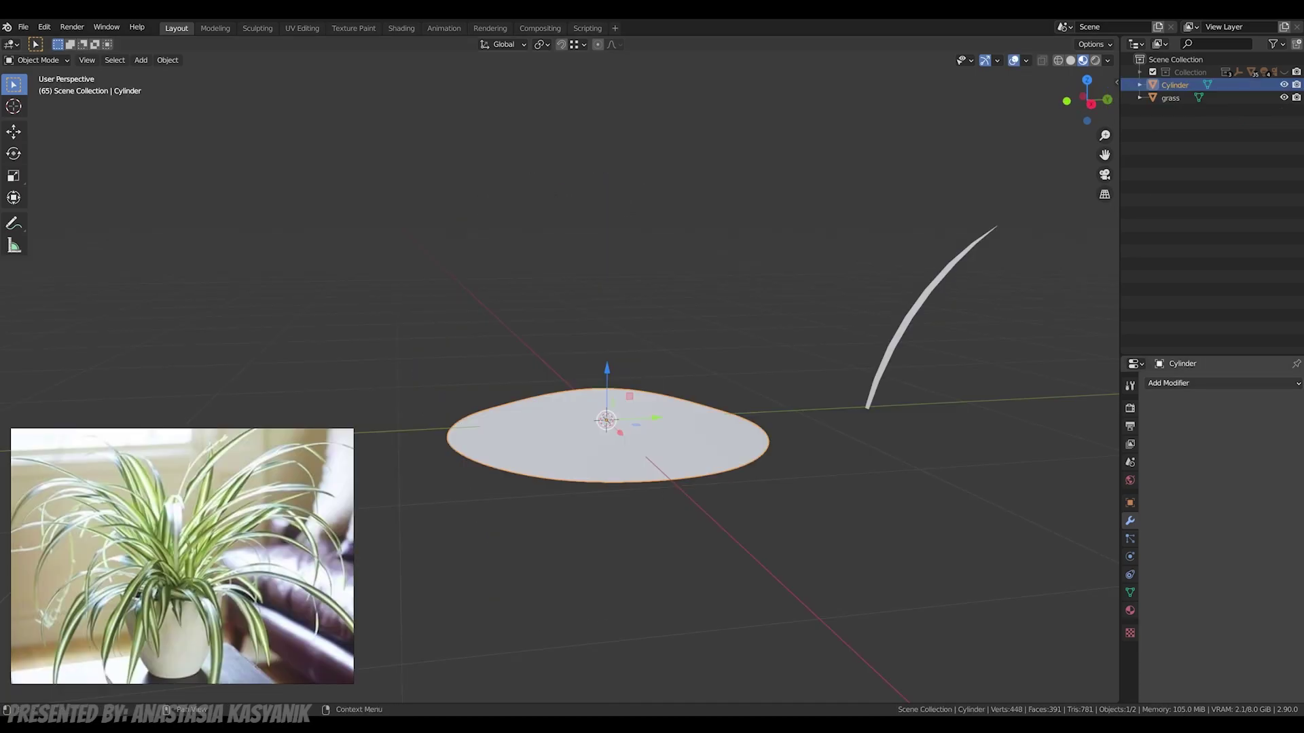
Step: Add a Hair particle system to the flat disc and set its emission number to 200
click(1129, 539)
click(1295, 383)
click(1261, 452)
scroll(598, 366, down, 3)
shift+middle_drag(598, 367, 598, 445)
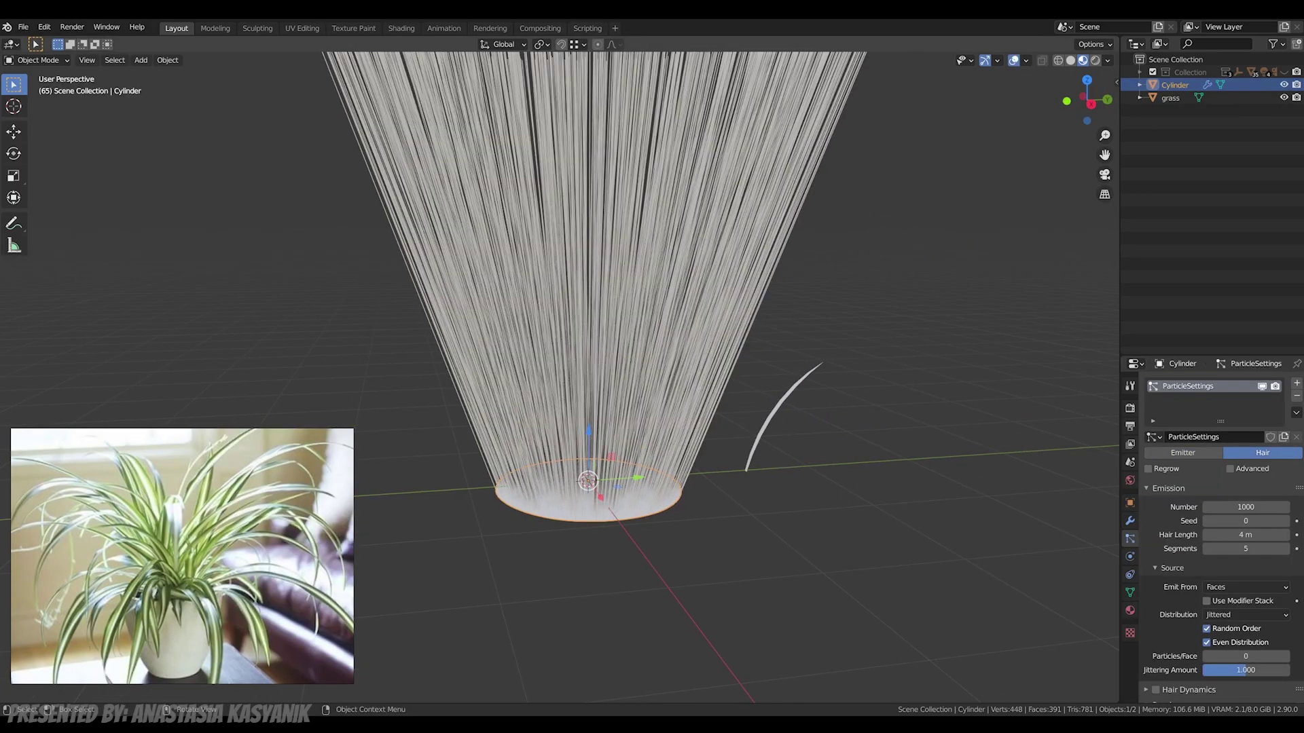
click(1244, 508)
text(300)
key(Return)
scroll(1220, 538, down, 5)
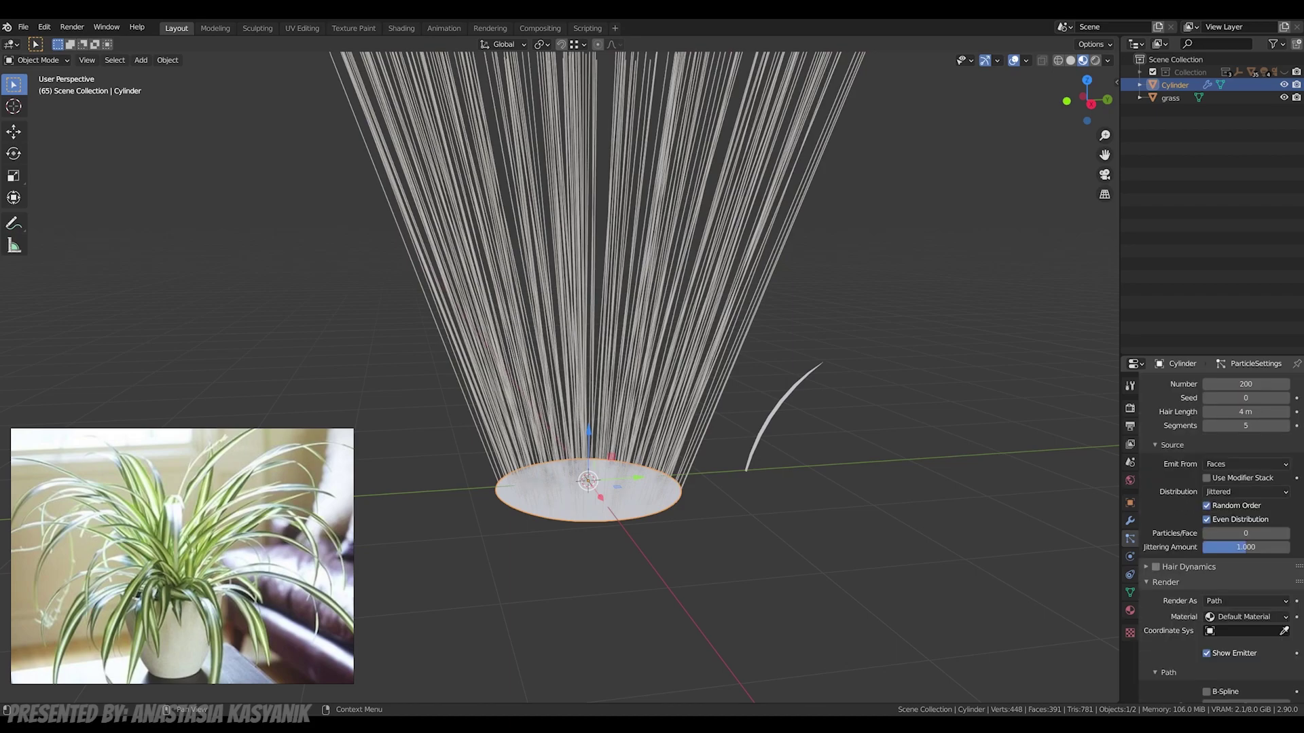
Step: Render the disc's hair particles as Object, using the grass blade as the instance object
click(1245, 581)
click(1209, 623)
scroll(1221, 538, down, 1)
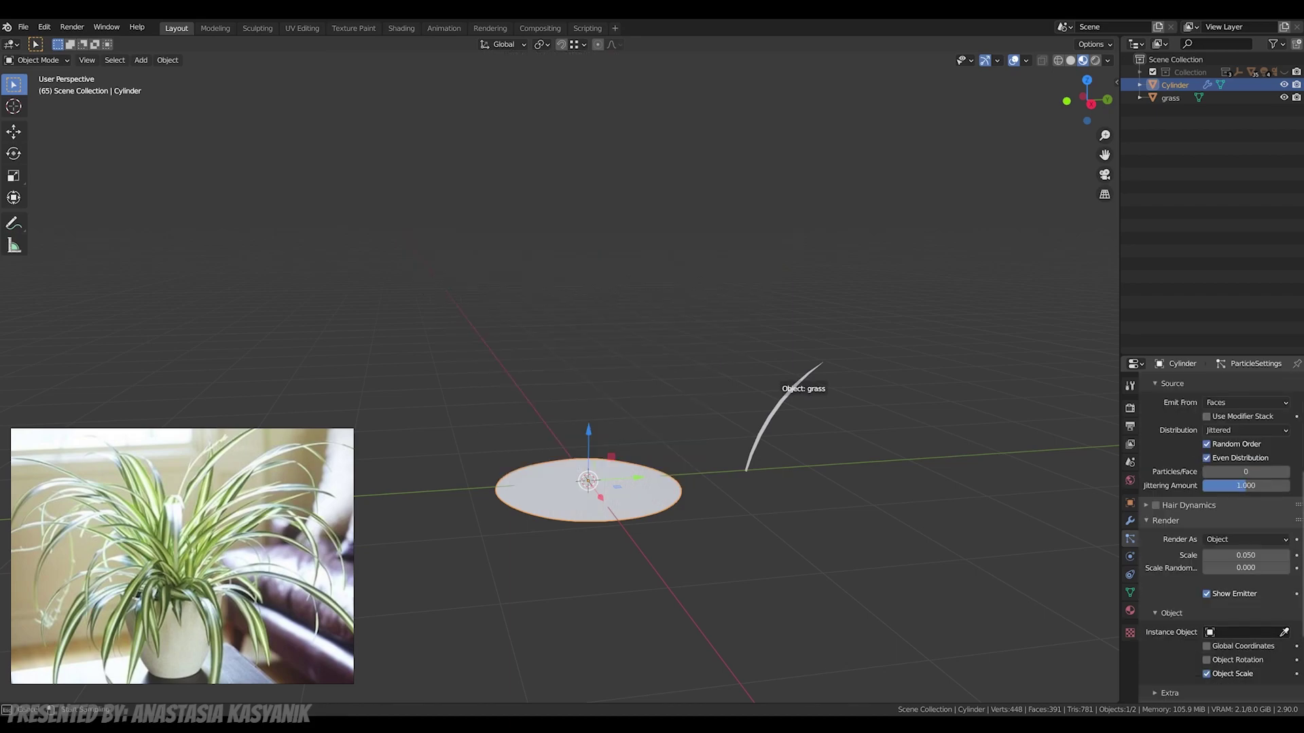
Step: Scale down the disc that emits the grass blades
key(s)
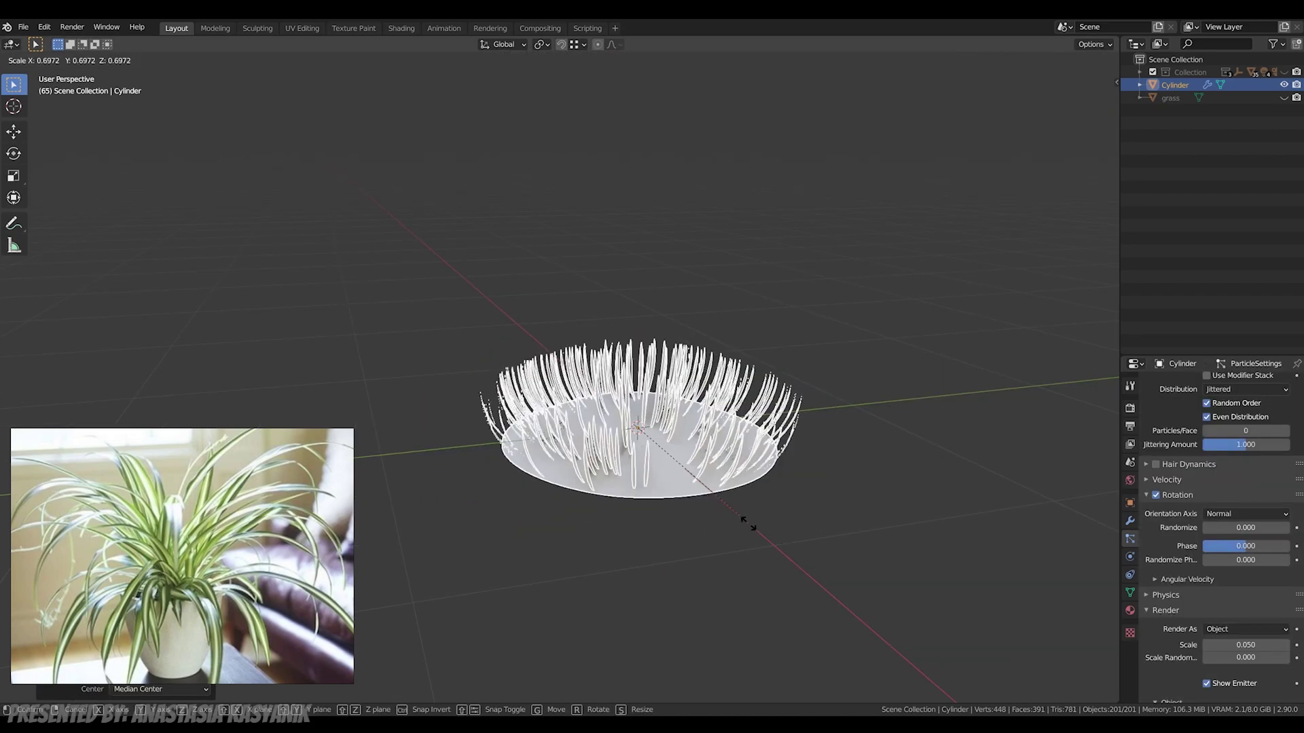
click(738, 514)
mouse_move(738, 514)
shift+middle_down()
mouse_move(782, 533)
mouse_move(732, 518)
shift+middle_up()
scroll(1221, 543, up, 1)
scroll(1221, 543, down, 5)
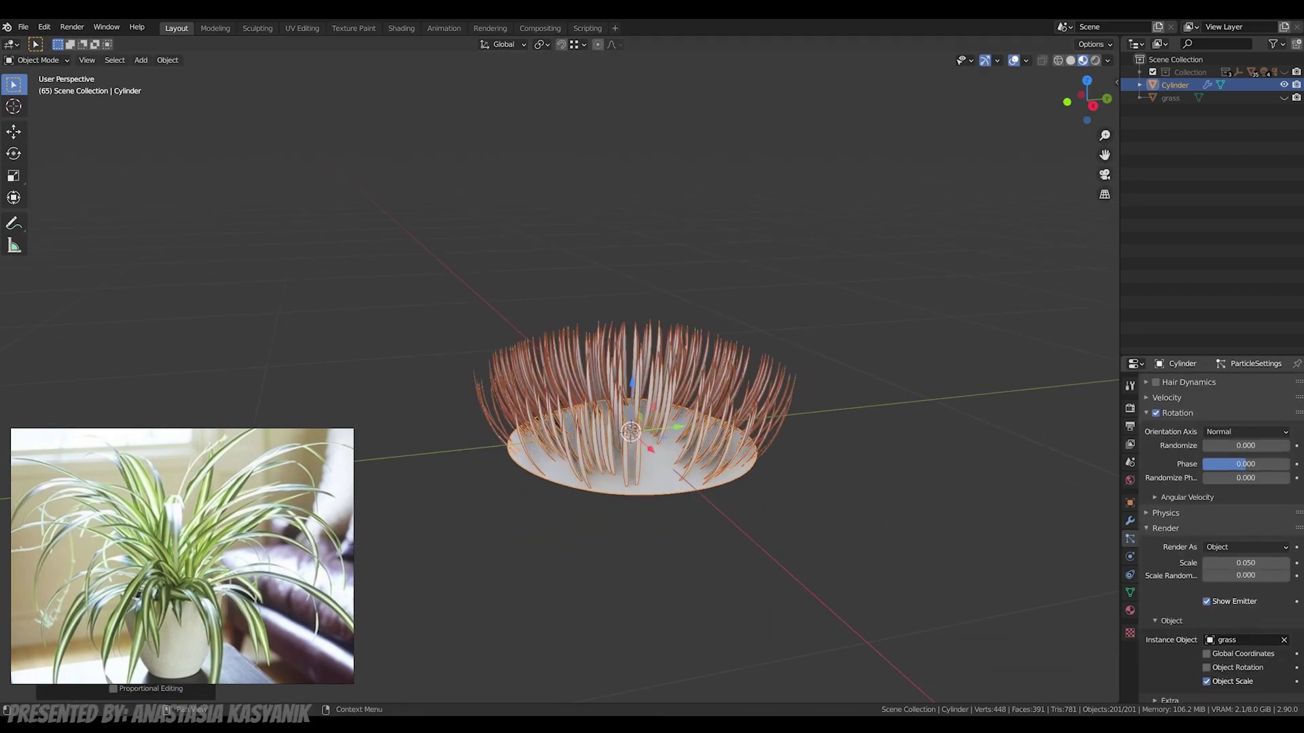
Step: Set the particle render Scale to 0.210 and its Scale Randomness to 0.558
drag(1239, 563, 1257, 563)
drag(1215, 576, 1265, 575)
scroll(1244, 543, down, 1)
scroll(1244, 543, up, 3)
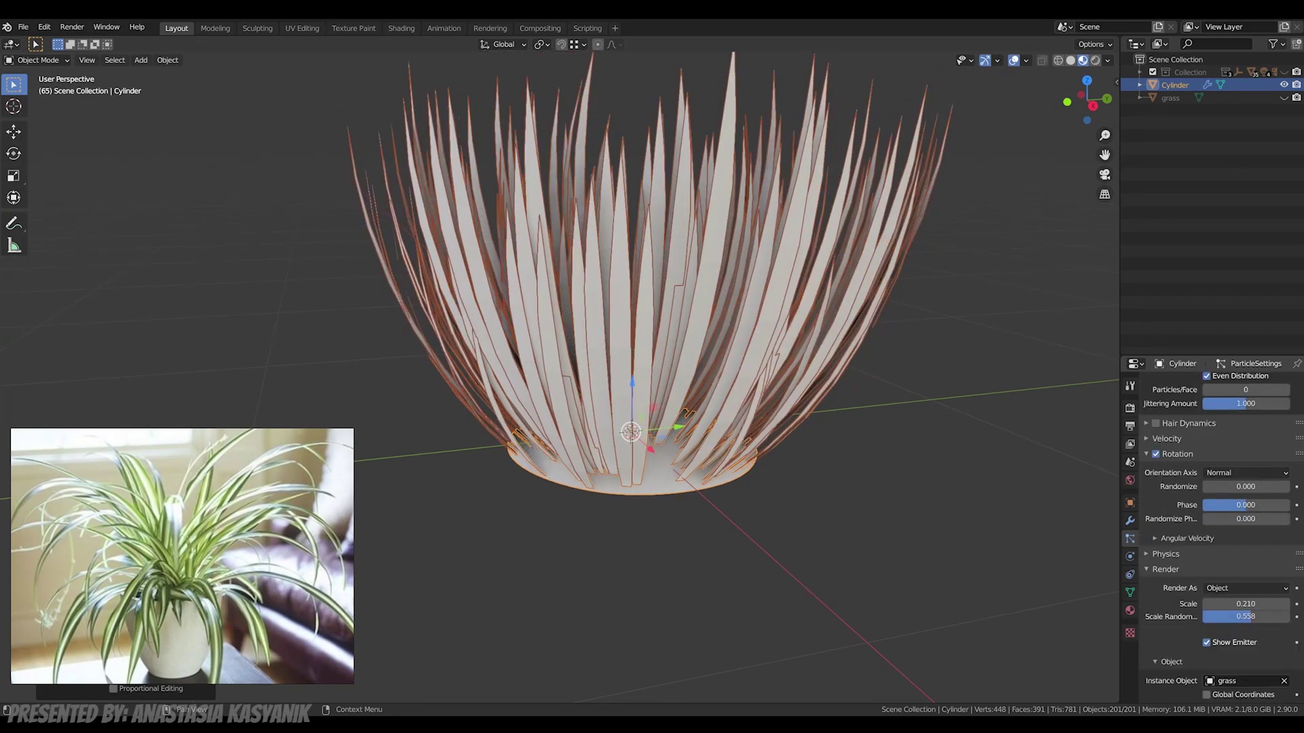
Step: Set the particle rotation to Phase -1.000 and Randomize 0.099 with the Normal orientation axis
click(1245, 514)
click(1225, 543)
drag(1243, 527, 1200, 546)
Step: Unhide the source grass blade and rotate its whole mesh so it leans further outward
click(1283, 97)
scroll(747, 340, down, 3)
middle_drag(781, 380, 720, 353)
click(852, 326)
key(Tab)
key(a)
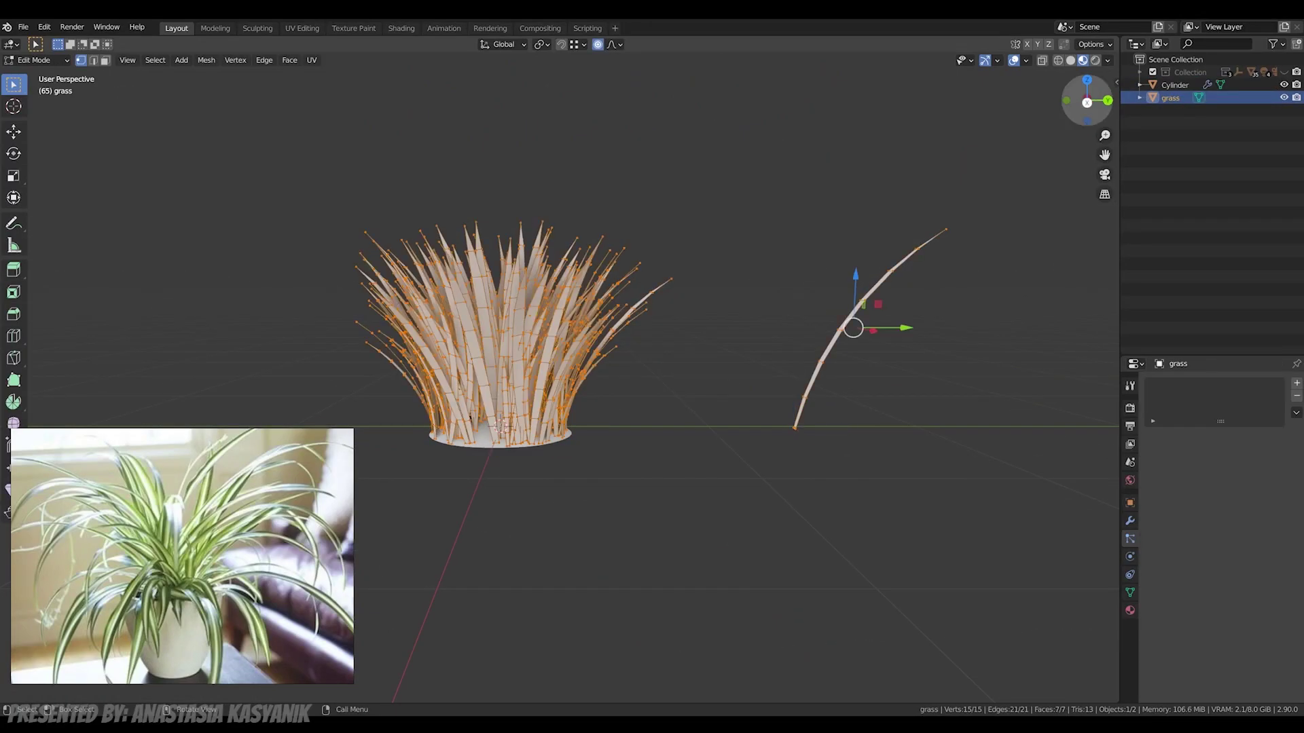
click(1087, 102)
key(r)
click(1027, 394)
key(Tab)
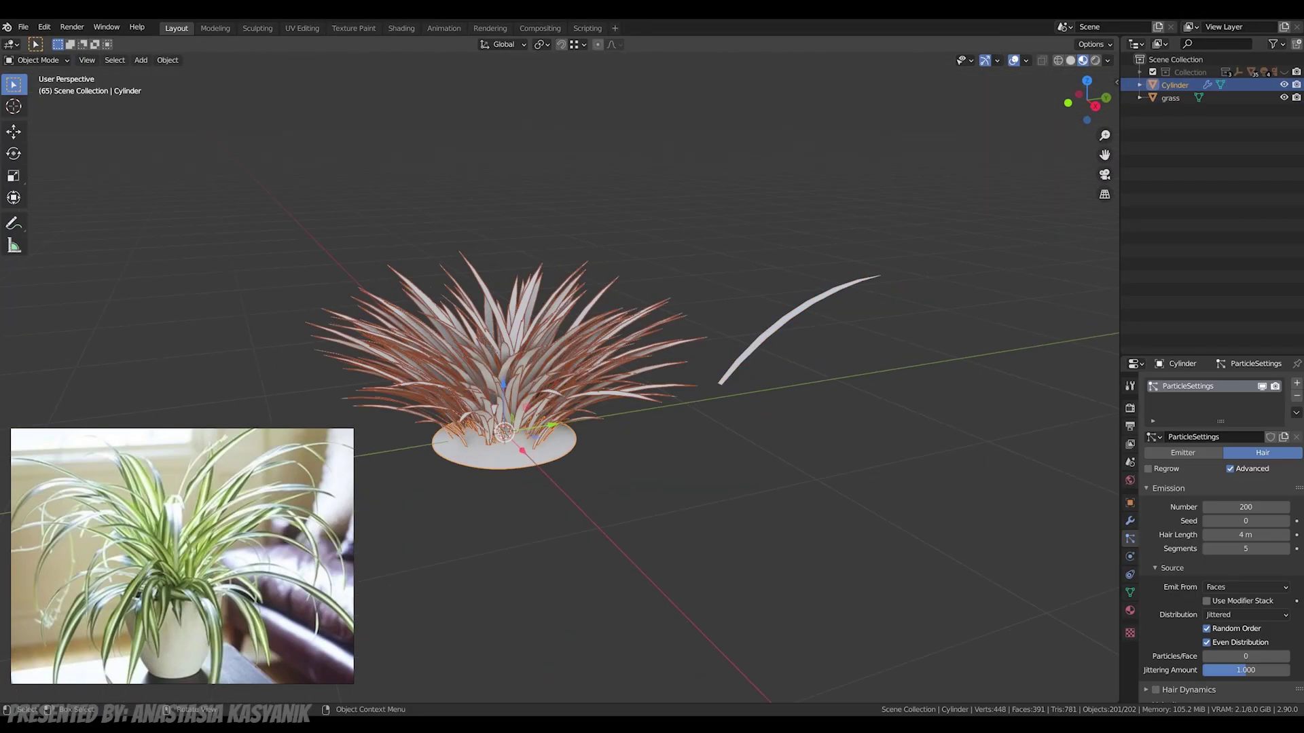
Step: Reduce the disc's hair emission number to 80
double_click(1245, 507)
text(80)
key(Return)
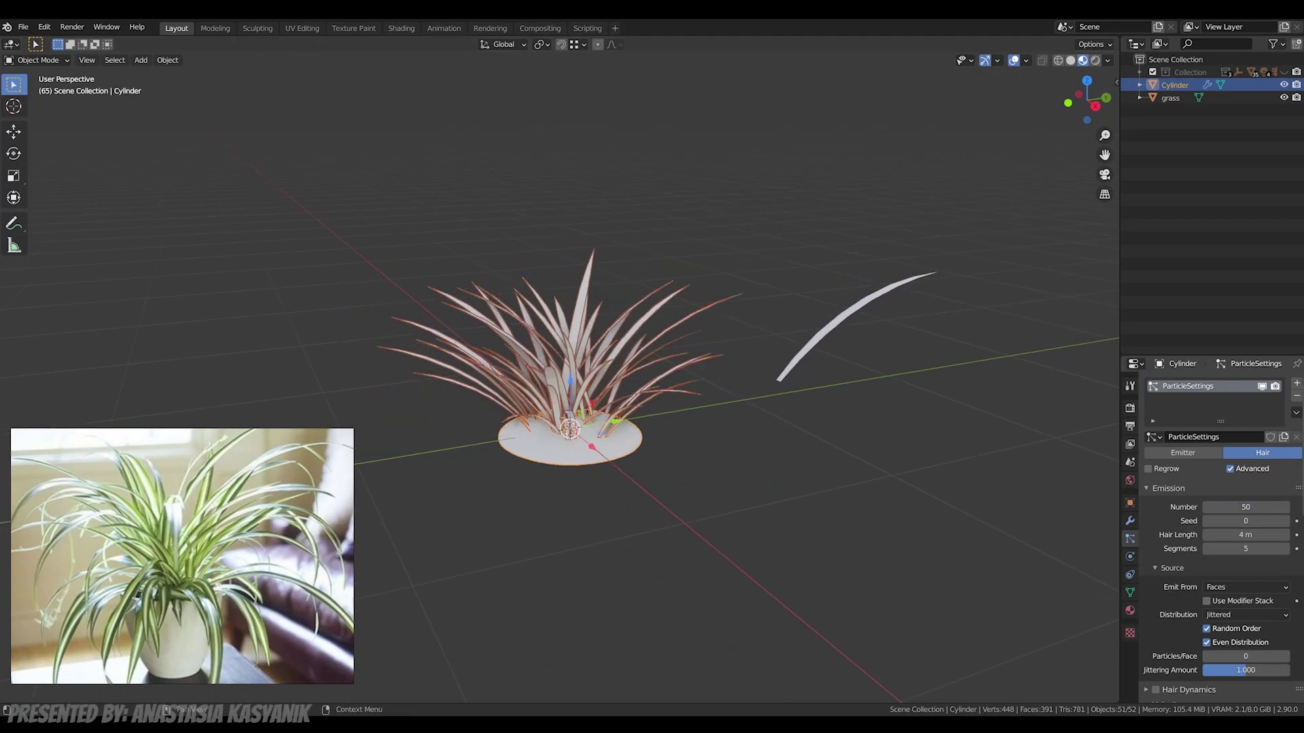
scroll(571, 353, up, 4)
scroll(1221, 534, down, 2)
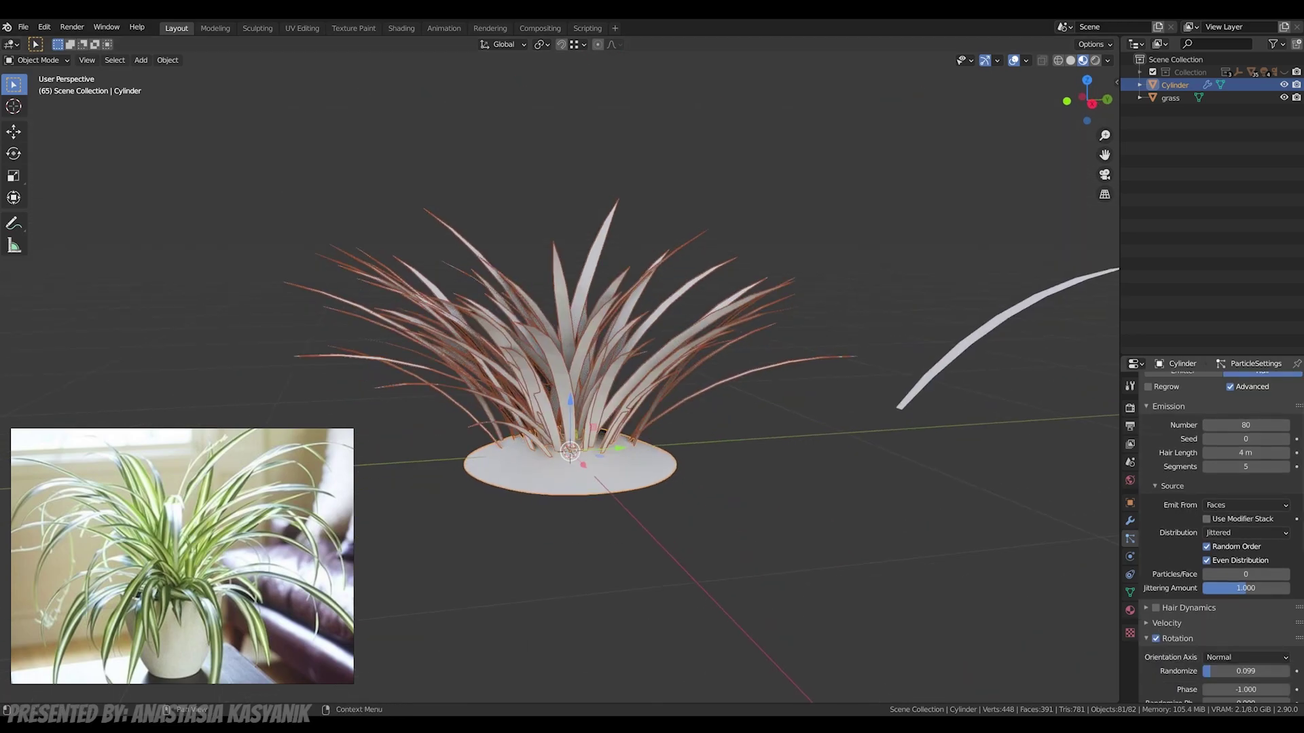
Step: Set the particle emission Seed to 3 to vary the distribution of the blades
click(1284, 438)
middle_drag(571, 305, 632, 401)
click(1283, 439)
middle_drag(611, 353, 579, 265)
click(1283, 439)
Step: Hide the source grass blade and turn off the viewport overlays for a clean view of the plant
click(1283, 98)
scroll(584, 367, down, 2)
key(alt+a)
scroll(578, 339, up, 2)
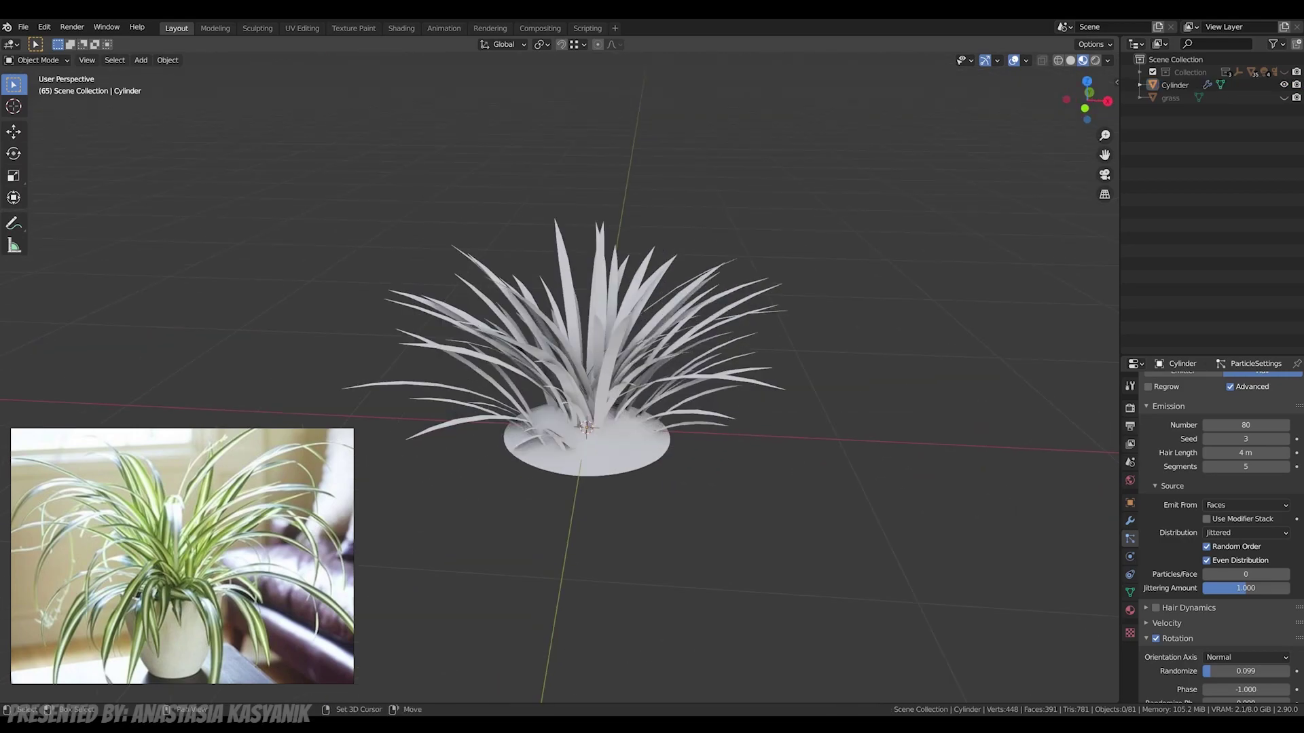
key(shift+alt+z)
shift+middle_drag(578, 339, 620, 326)
scroll(564, 380, up, 1)
scroll(611, 339, down, 1)
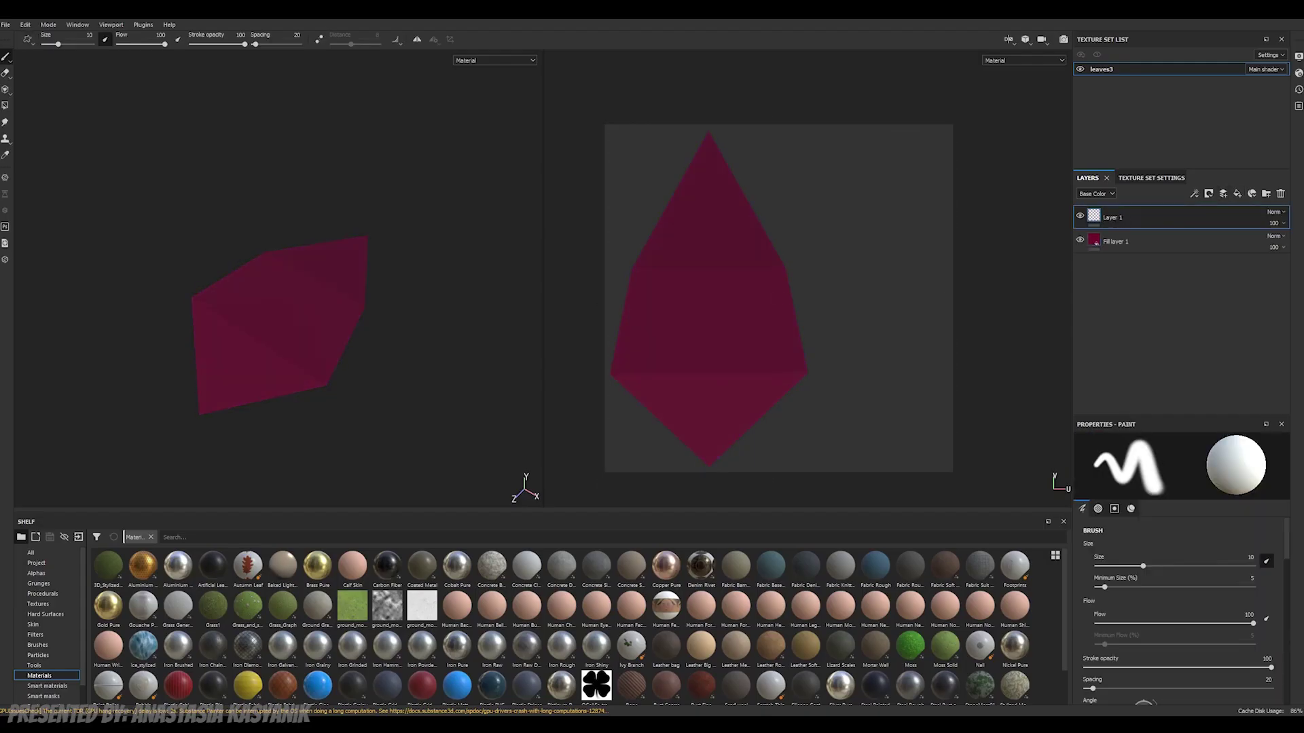
Step: In Substance Painter, turn on symmetry for painting the red leaf
click(417, 39)
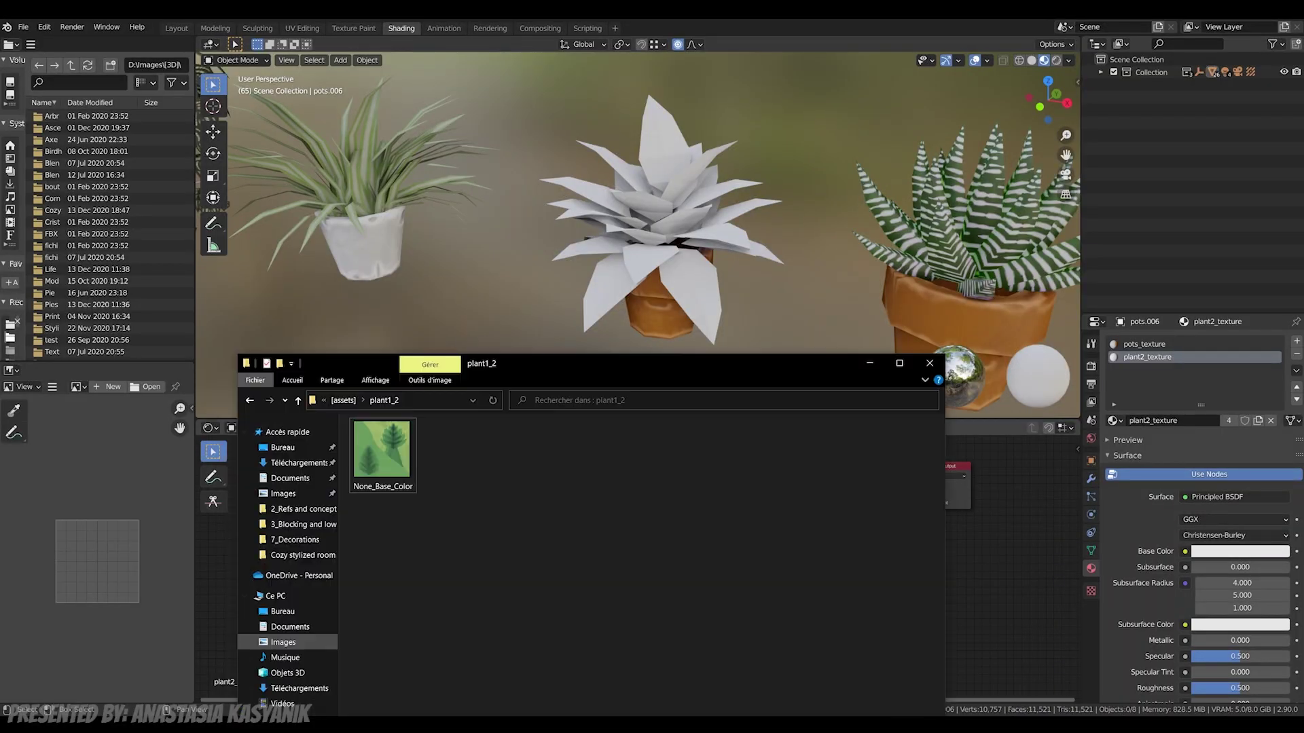
Step: Bring the None_Base_Color image from the plant1_2 folder into Blender's plant2_texture node tree, placed before the Principled BSDF
drag(611, 363, 769, 539)
drag(539, 624, 561, 480)
scroll(637, 569, up, 3)
middle_drag(637, 569, 540, 685)
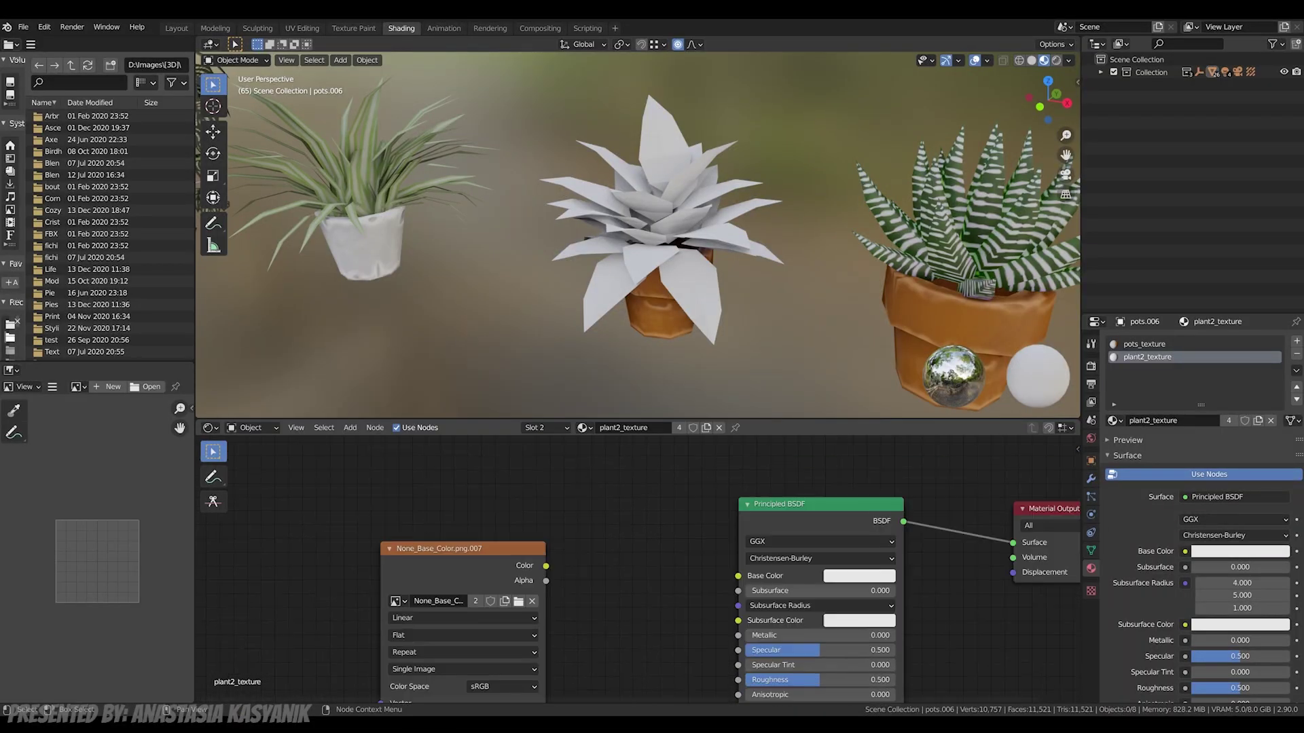
drag(463, 548, 400, 518)
Step: Add an RGB Curves node beside the None_Base_Color image node
key(shift+a)
click(520, 568)
text(rgb)
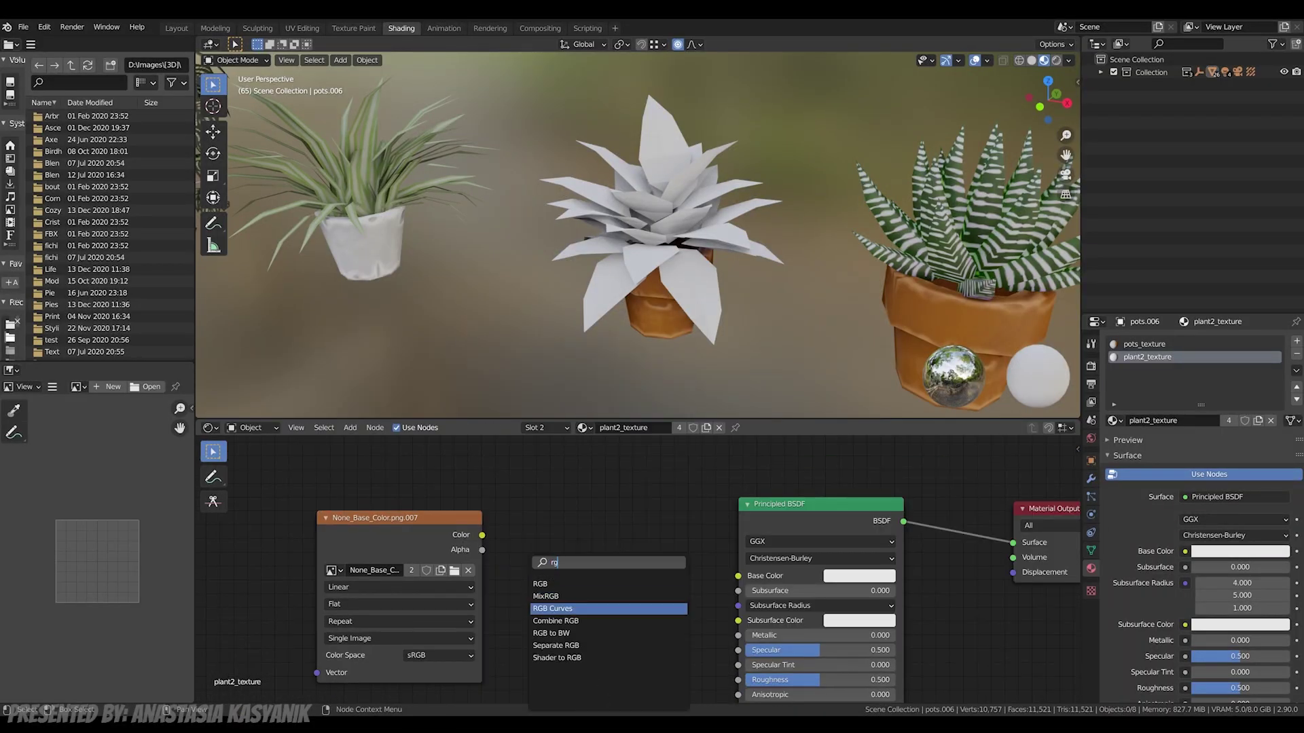
click(556, 609)
click(539, 549)
scroll(765, 474, down, 3)
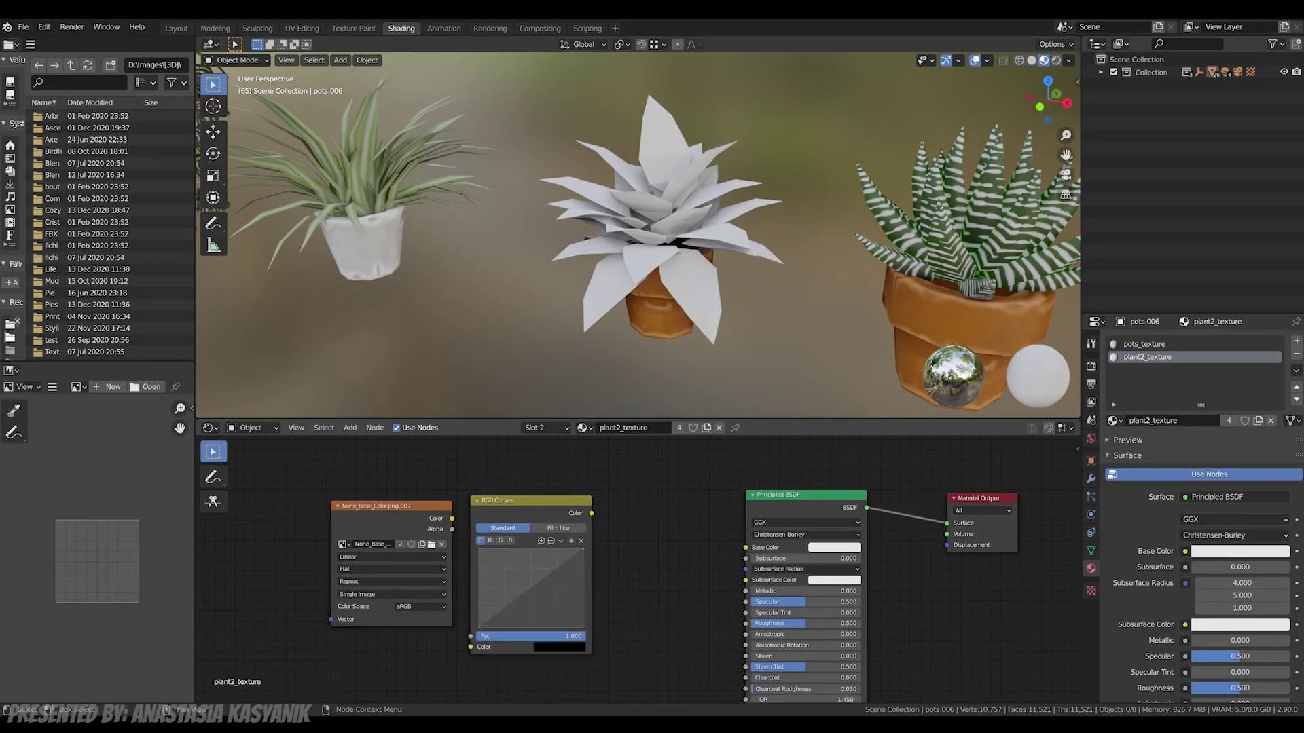
Step: Add a Hue Saturation Value node between the RGB Curves and Principled BSDF nodes
key(shift+a)
click(686, 557)
text(hue)
click(736, 581)
click(682, 548)
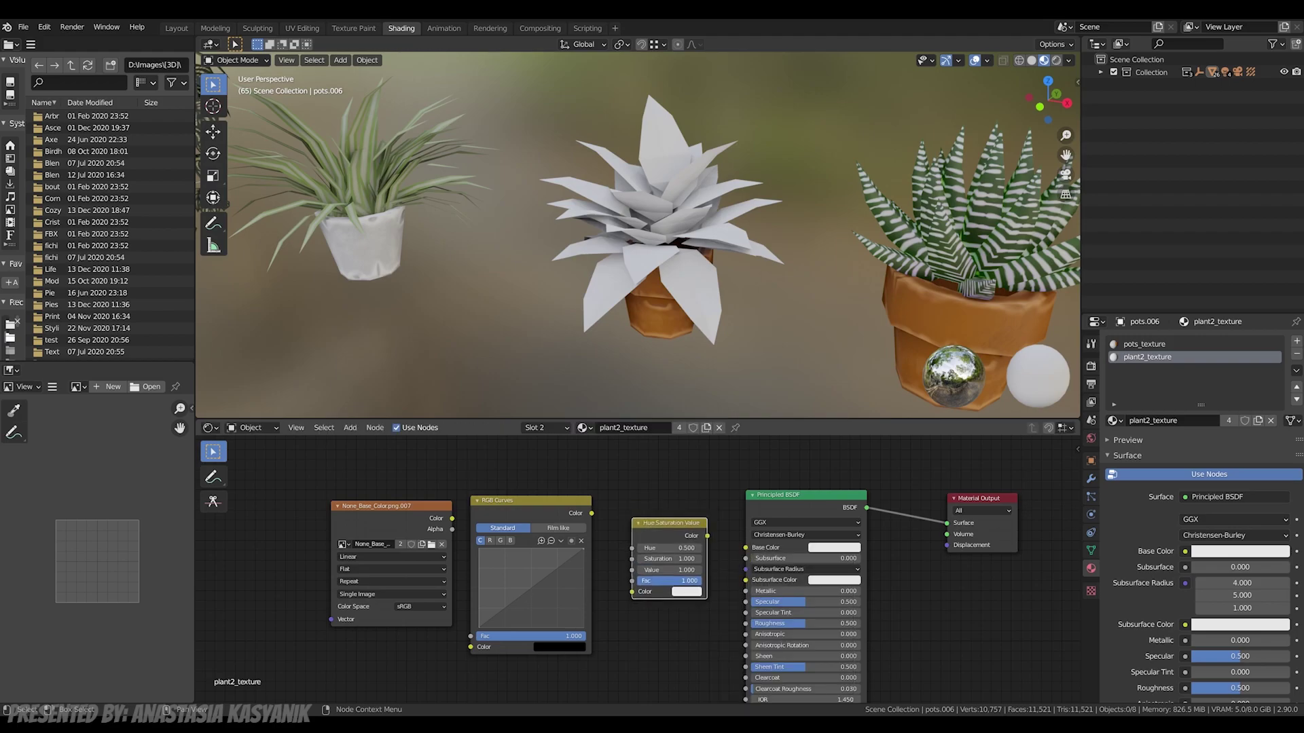
Step: Connect the image color through RGB Curves and Hue Saturation Value into the Principled BSDF's Base Color
scroll(532, 574, up, 4)
drag(339, 479, 297, 479)
drag(613, 490, 668, 597)
drag(772, 521, 824, 537)
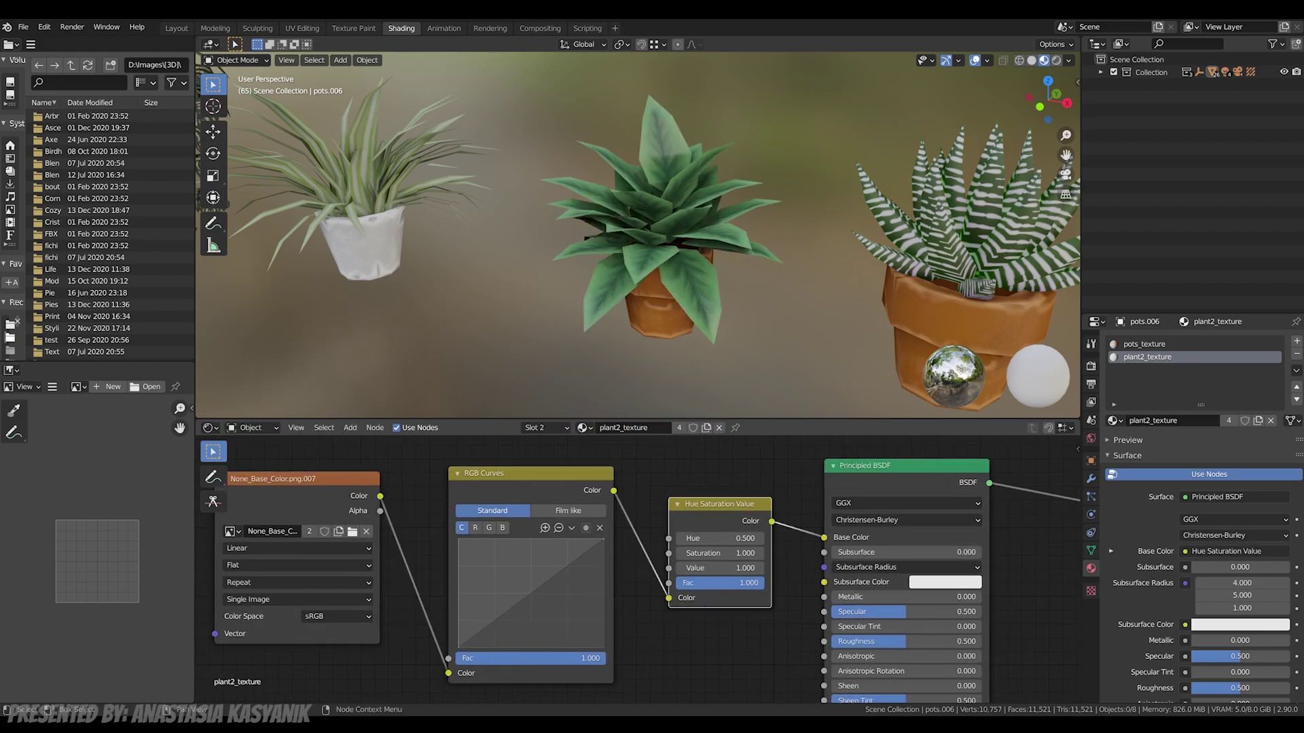
Step: Pull down the green and blue curves in RGB Curves and set the Principled BSDF's Roughness to 1.000
click(488, 527)
drag(532, 594, 600, 585)
click(502, 527)
middle_drag(781, 652, 762, 623)
drag(888, 612, 963, 612)
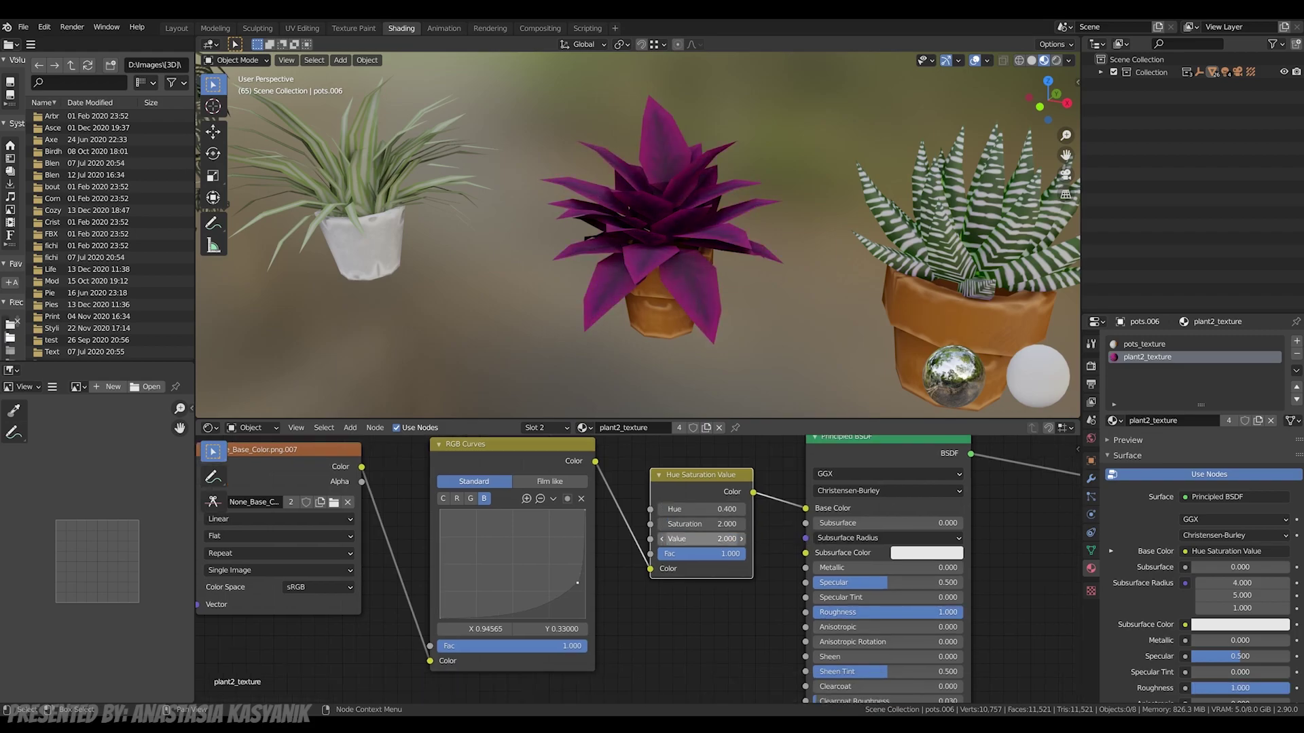
Step: Bend the red curve in RGB Curves through a point at X 0.67391, Y 0.47500
middle_drag(635, 570, 626, 573)
drag(568, 586, 514, 563)
click(447, 501)
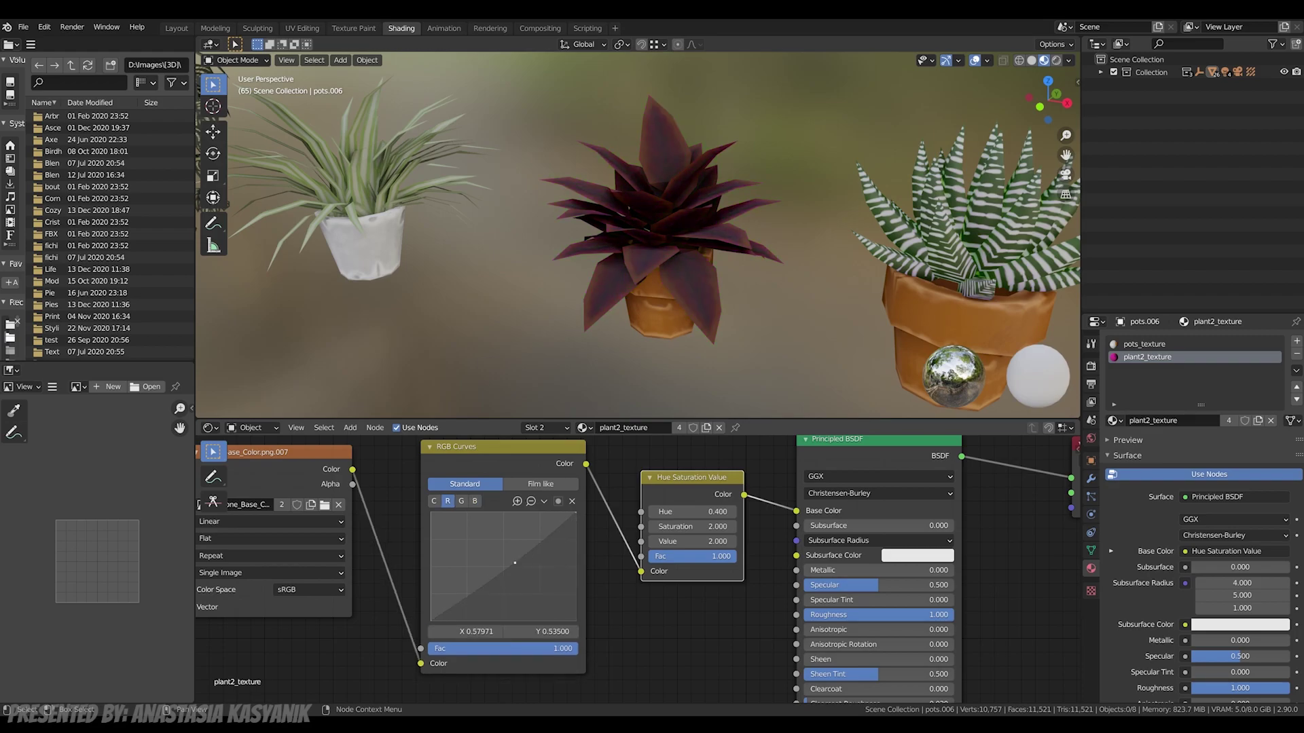
middle_drag(638, 570, 578, 576)
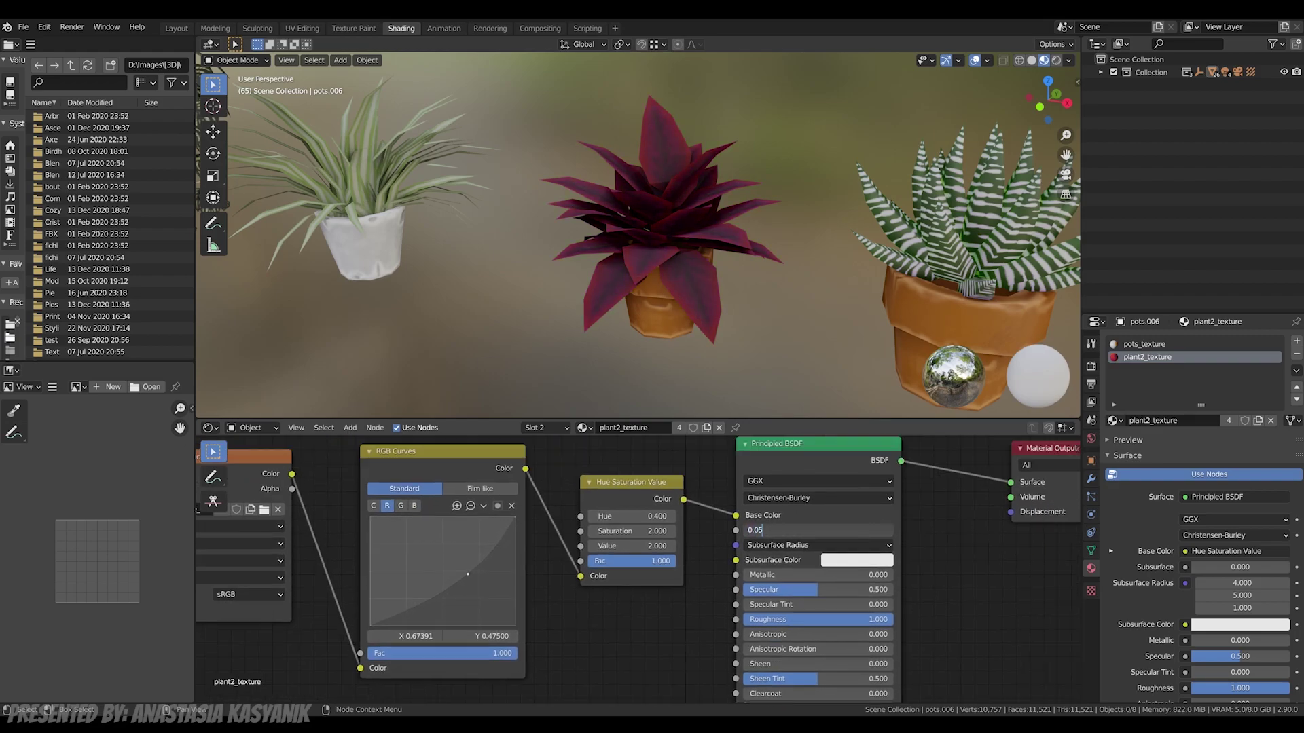
Step: Set the Principled BSDF's Subsurface to 0.020 and its first Subsurface Radius value to 4
key(Return)
click(814, 546)
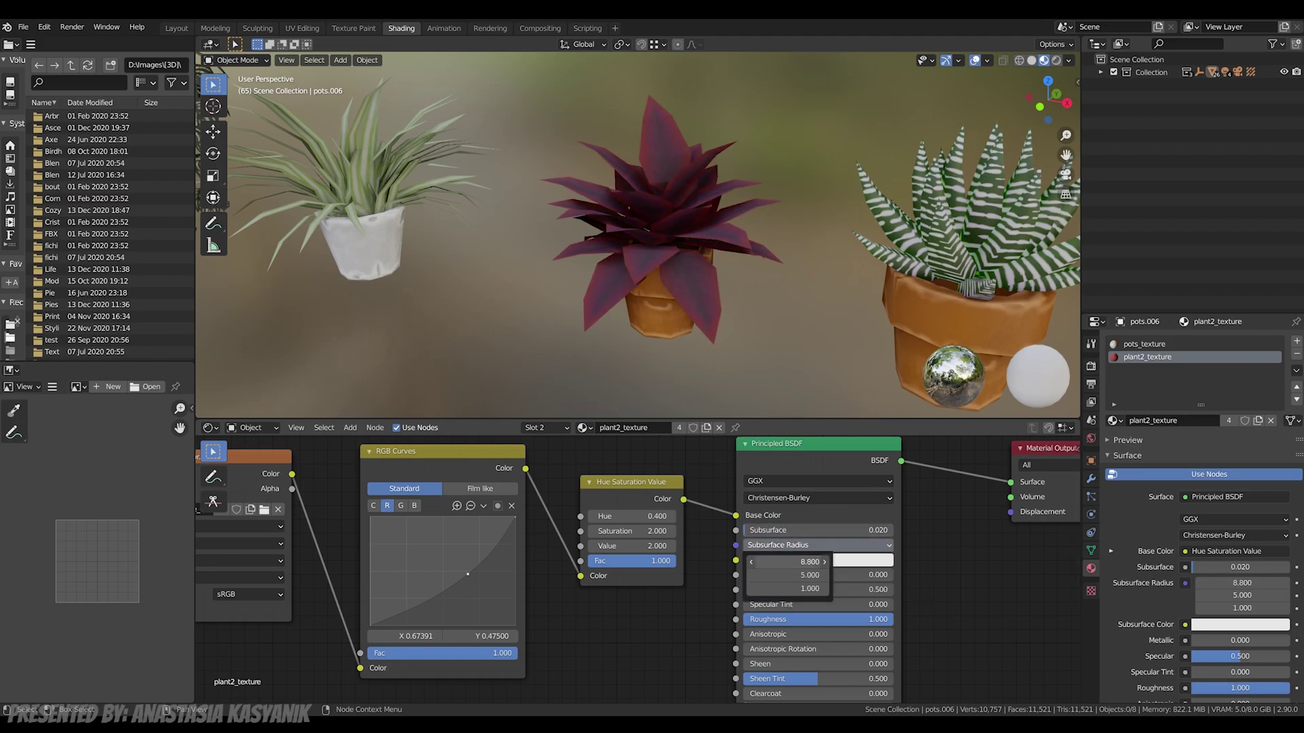
drag(787, 562, 804, 561)
click(815, 545)
click(787, 561)
text(4)
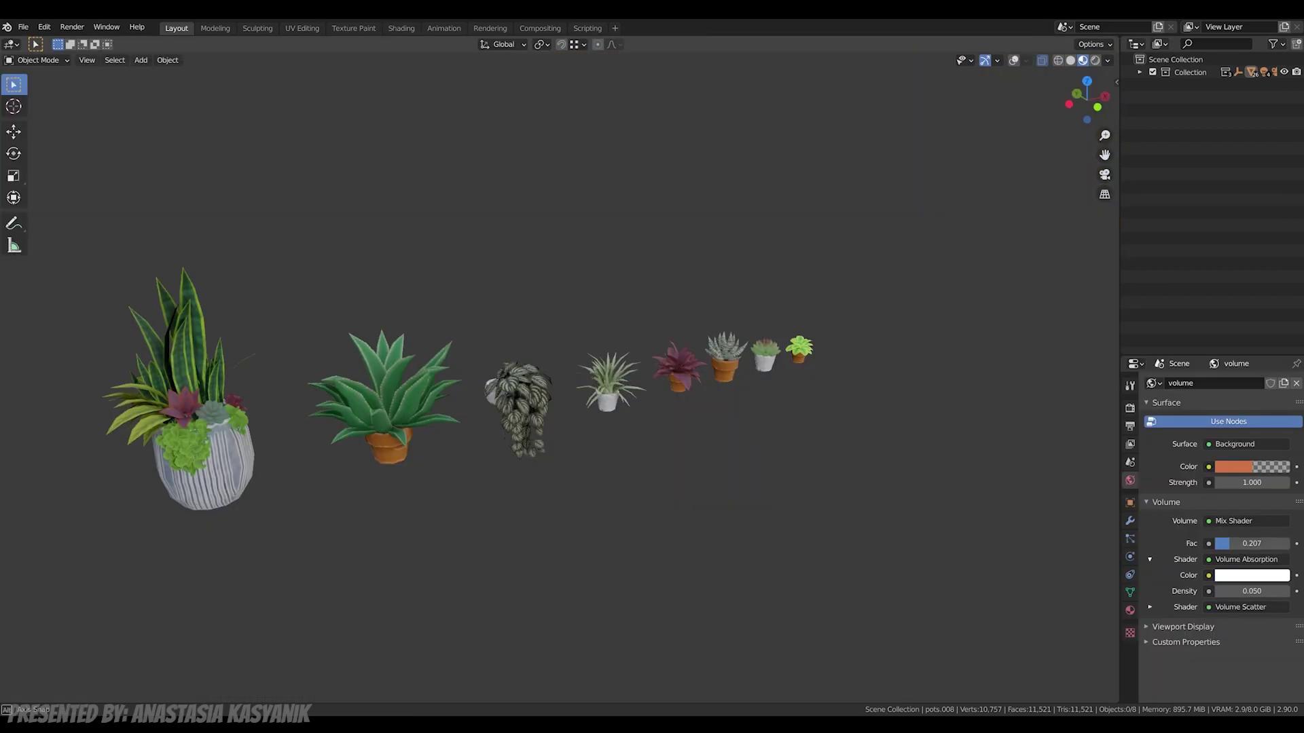
middle_drag(559, 380, 506, 386)
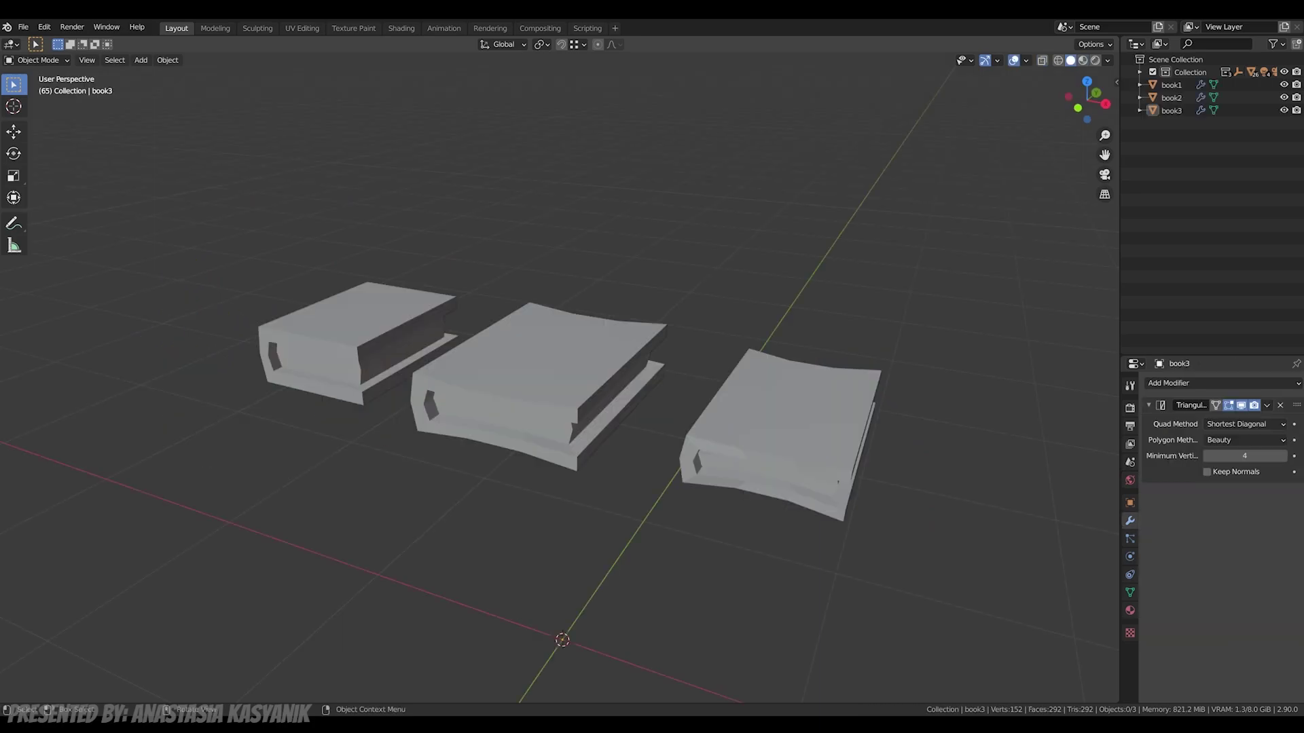
middle_drag(560, 367, 525, 380)
click(541, 535)
mouse_move(541, 534)
middle_down()
mouse_move(567, 534)
mouse_move(444, 538)
middle_up()
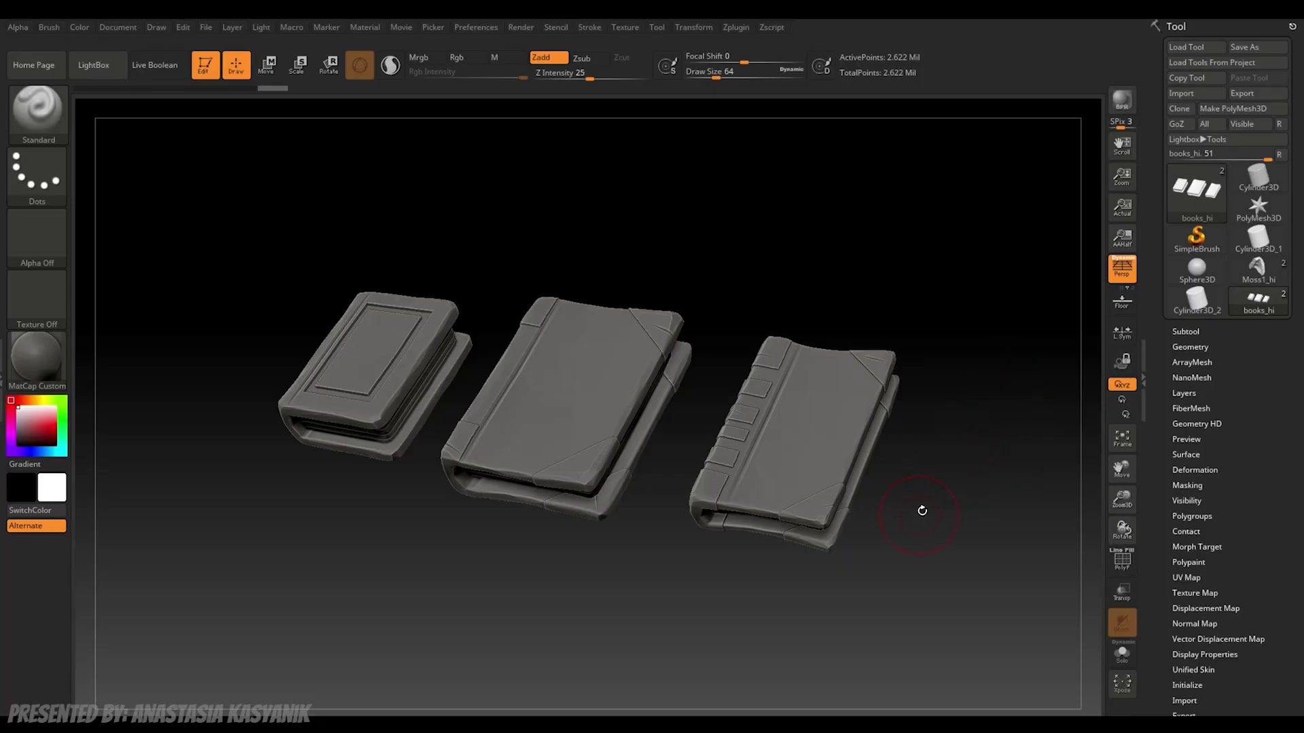
Step: In ZBrush, mask a rectangle at the open edge of the book with spine bands and invert the mask
mouse_move(922, 510)
mouse_down()
mouse_move(964, 468)
mouse_move(915, 491)
mouse_move(899, 548)
mouse_move(882, 498)
mouse_move(956, 501)
mouse_move(838, 451)
mouse_up()
ctrl+right_drag(838, 451, 825, 488)
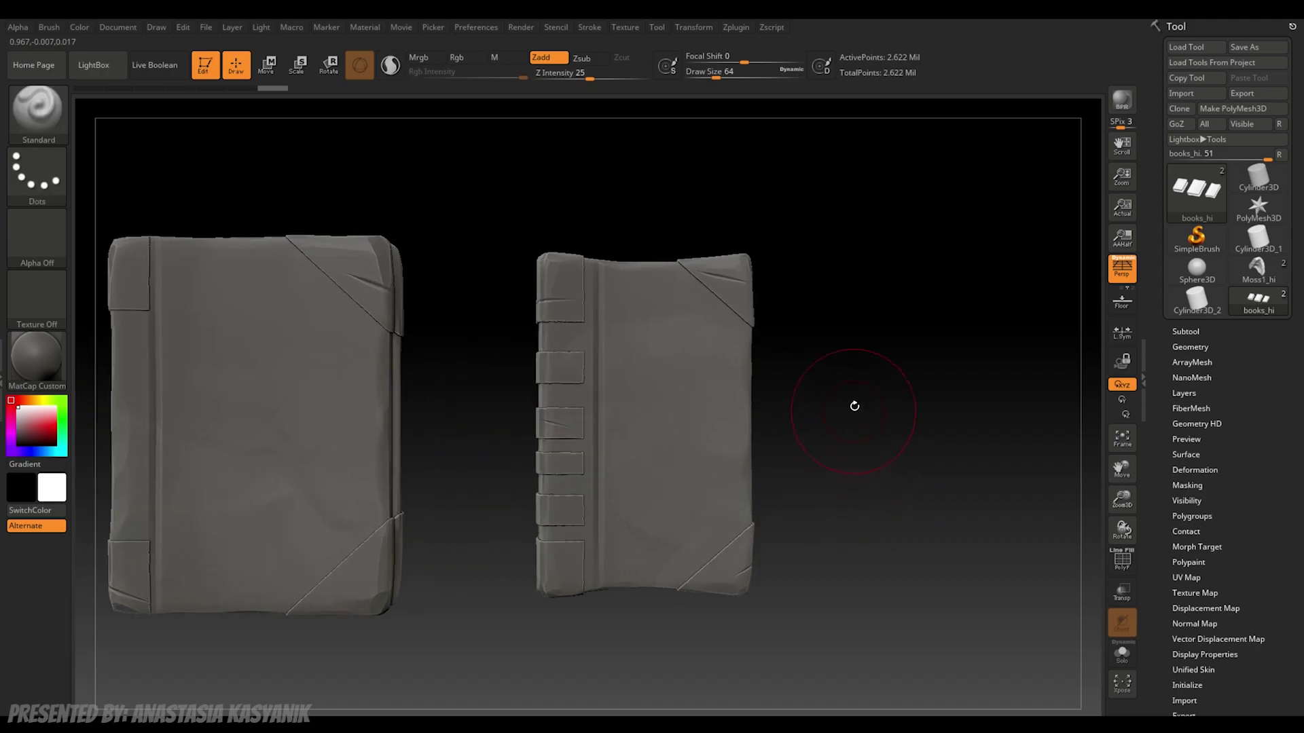
ctrl+drag(747, 449, 672, 467)
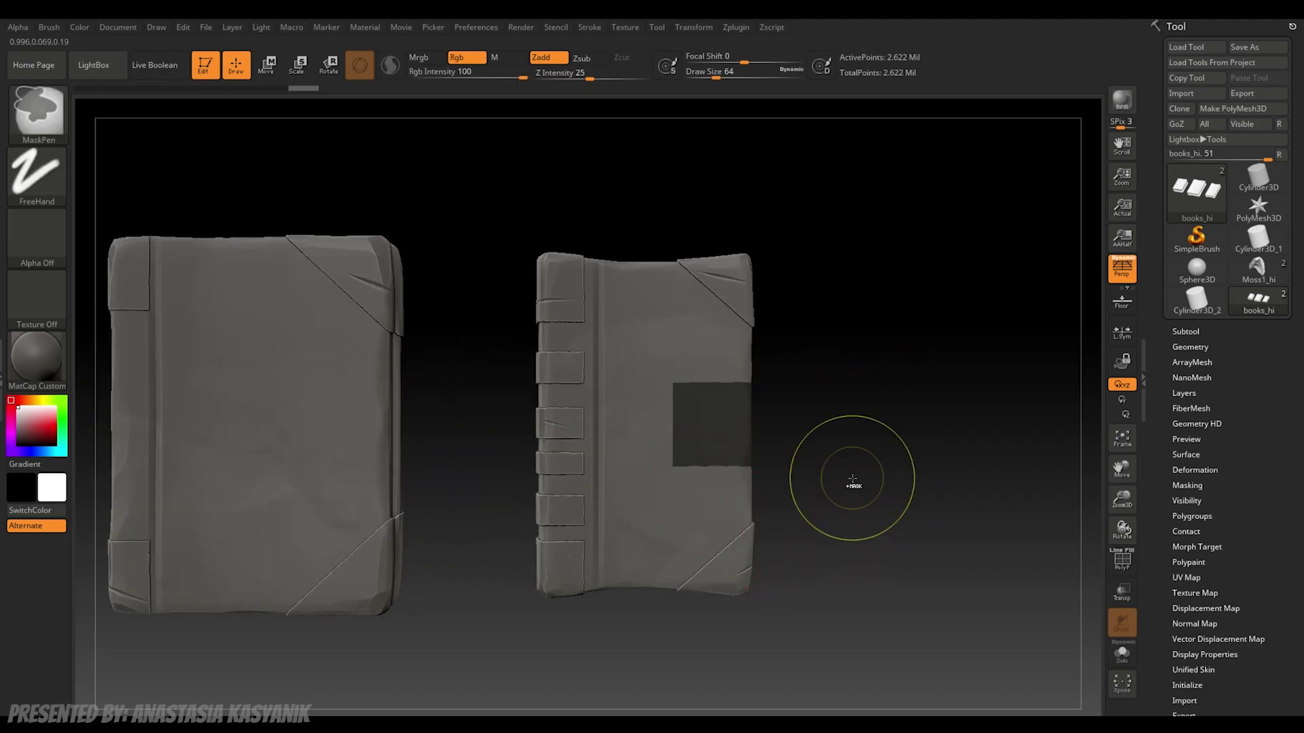
ctrl+click(852, 479)
drag(850, 574, 919, 562)
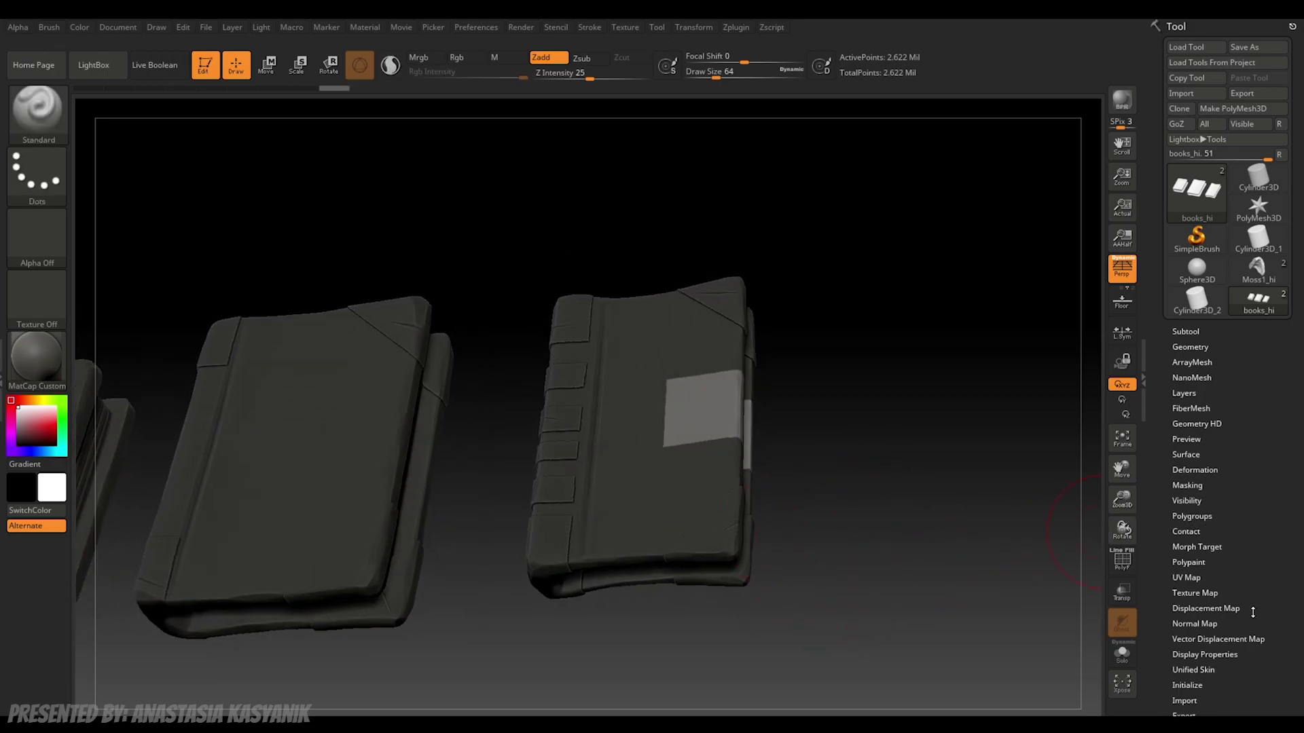
Step: Inflate the unmasked strap area of the book by 10 and clear the mask
click(1195, 470)
scroll(1294, 404, down, 5)
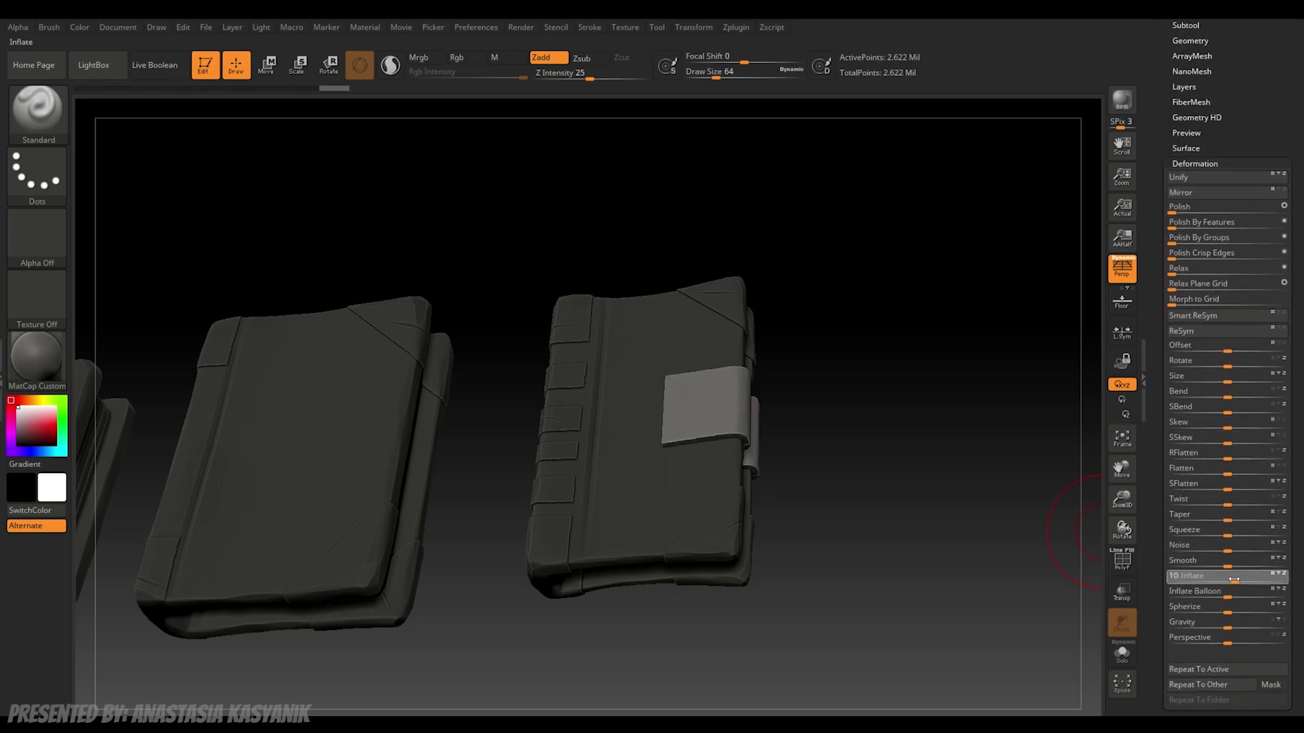
mouse_move(888, 476)
ctrl+mouse_down()
mouse_move(807, 492)
mouse_move(774, 430)
mouse_move(862, 503)
ctrl+mouse_up()
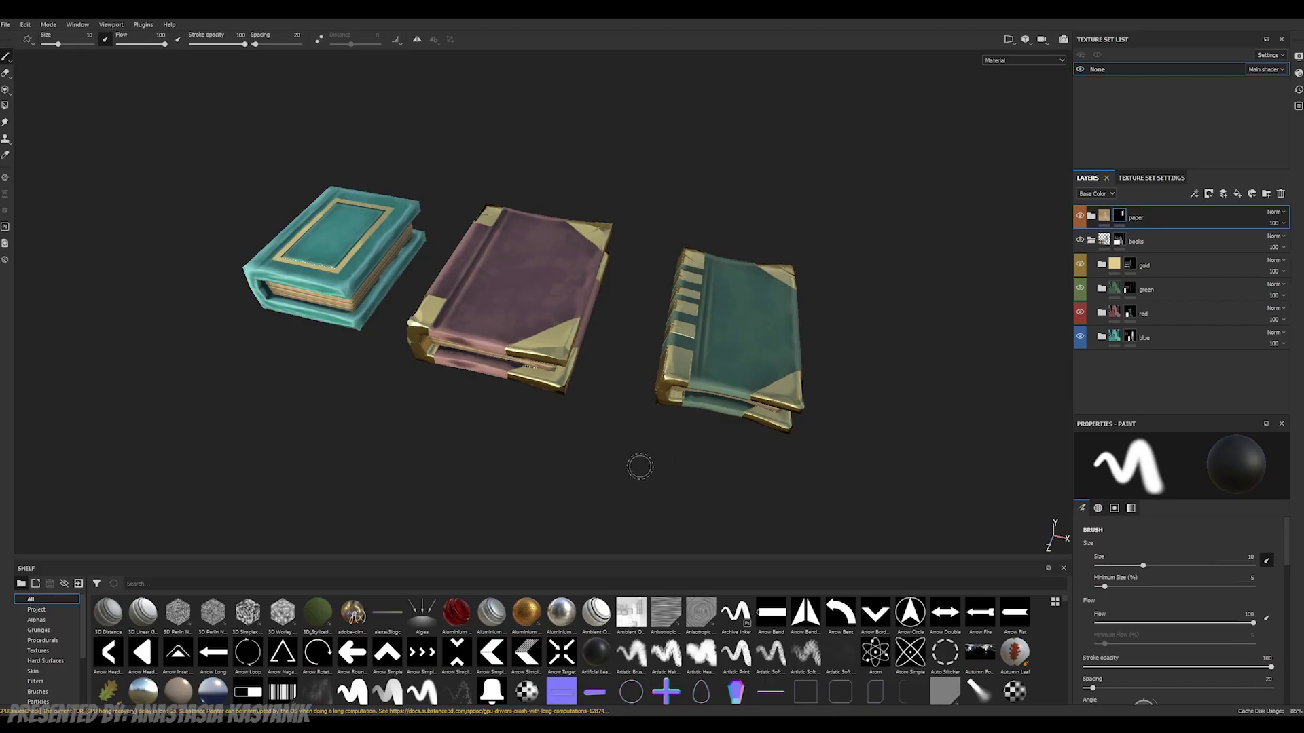
mouse_move(640, 466)
alt+mouse_down()
mouse_move(720, 404)
mouse_move(669, 431)
mouse_move(611, 428)
mouse_move(571, 401)
mouse_move(577, 441)
mouse_move(567, 414)
mouse_move(645, 434)
mouse_move(713, 477)
alt+mouse_up()
mouse_move(713, 476)
shift+right_down()
mouse_move(597, 476)
mouse_move(706, 475)
shift+right_up()
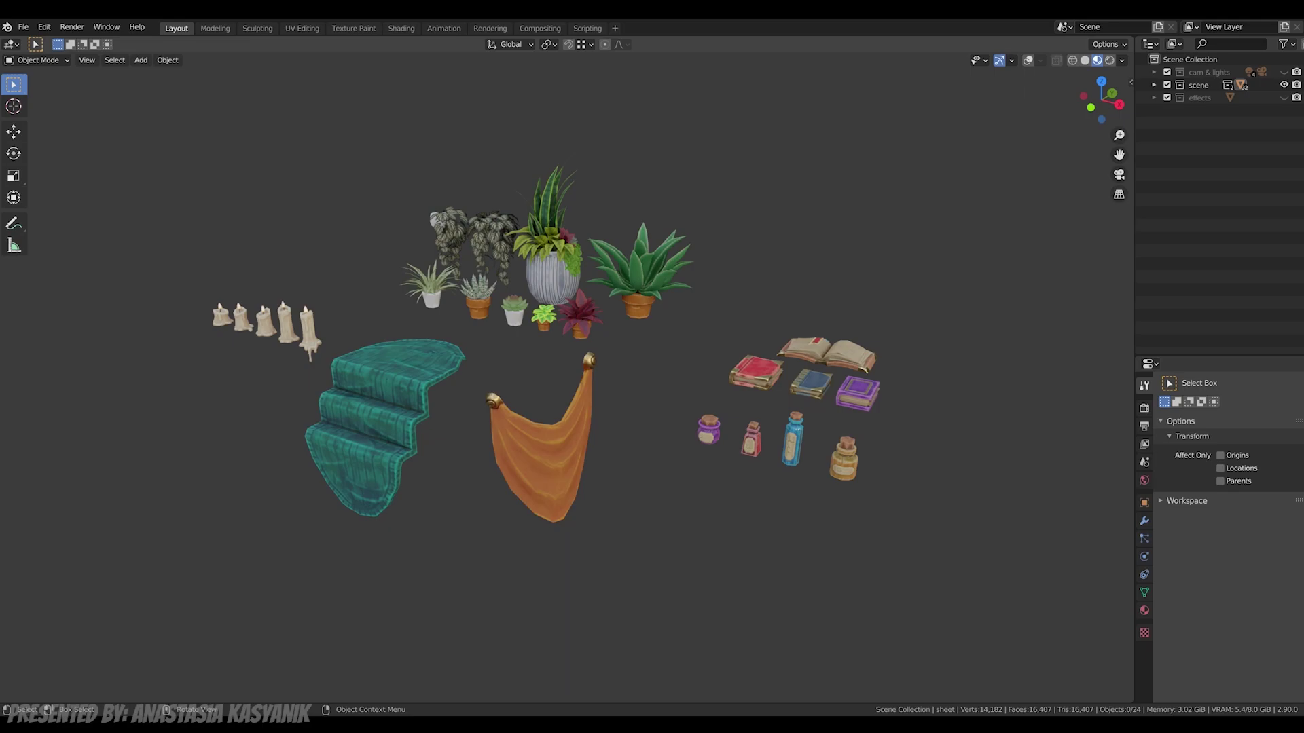
Step: Examine the finished candles, plants, draped cloths, books and bottles in the Blender scene from several angles
scroll(639, 192, up, 2)
middle_drag(679, 192, 889, 182)
middle_drag(740, 387, 169, 250)
scroll(567, 378, down, 4)
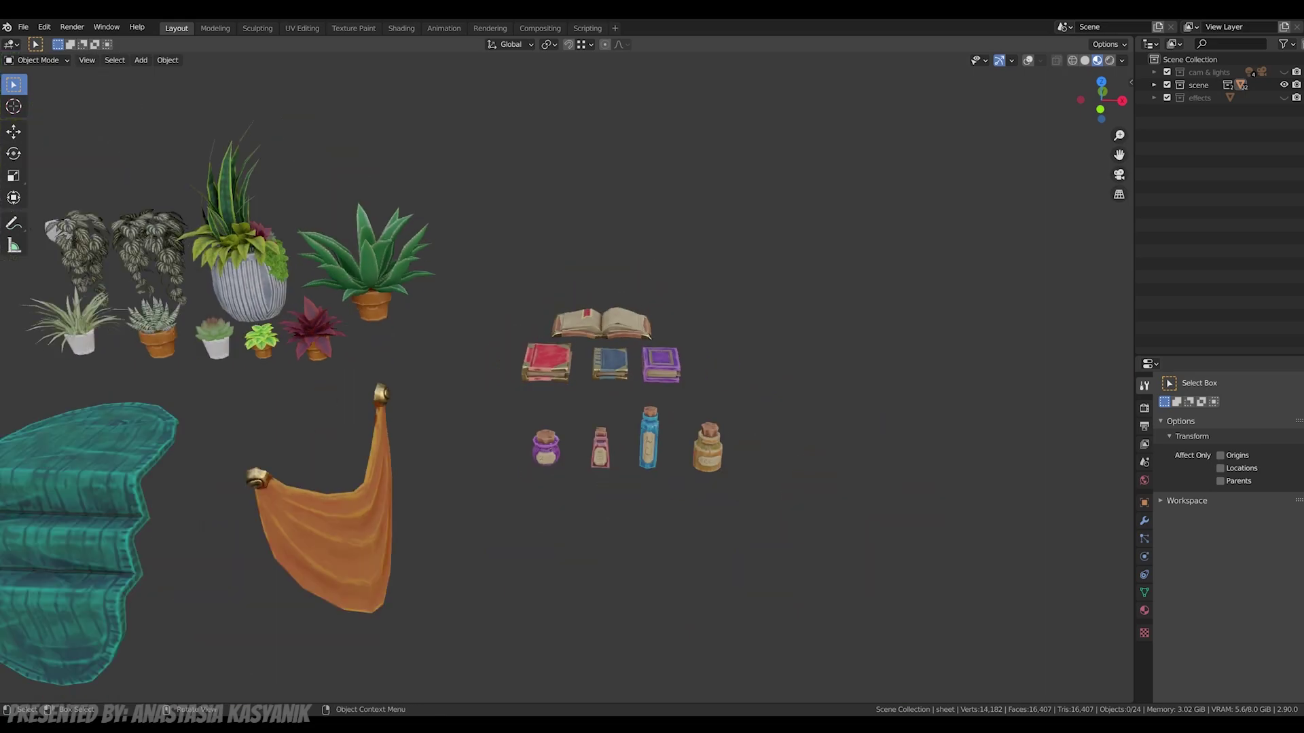
shift+middle_drag(567, 378, 910, 289)
scroll(567, 378, down, 3)
mouse_move(567, 379)
middle_down()
mouse_move(537, 378)
mouse_move(550, 398)
middle_up()
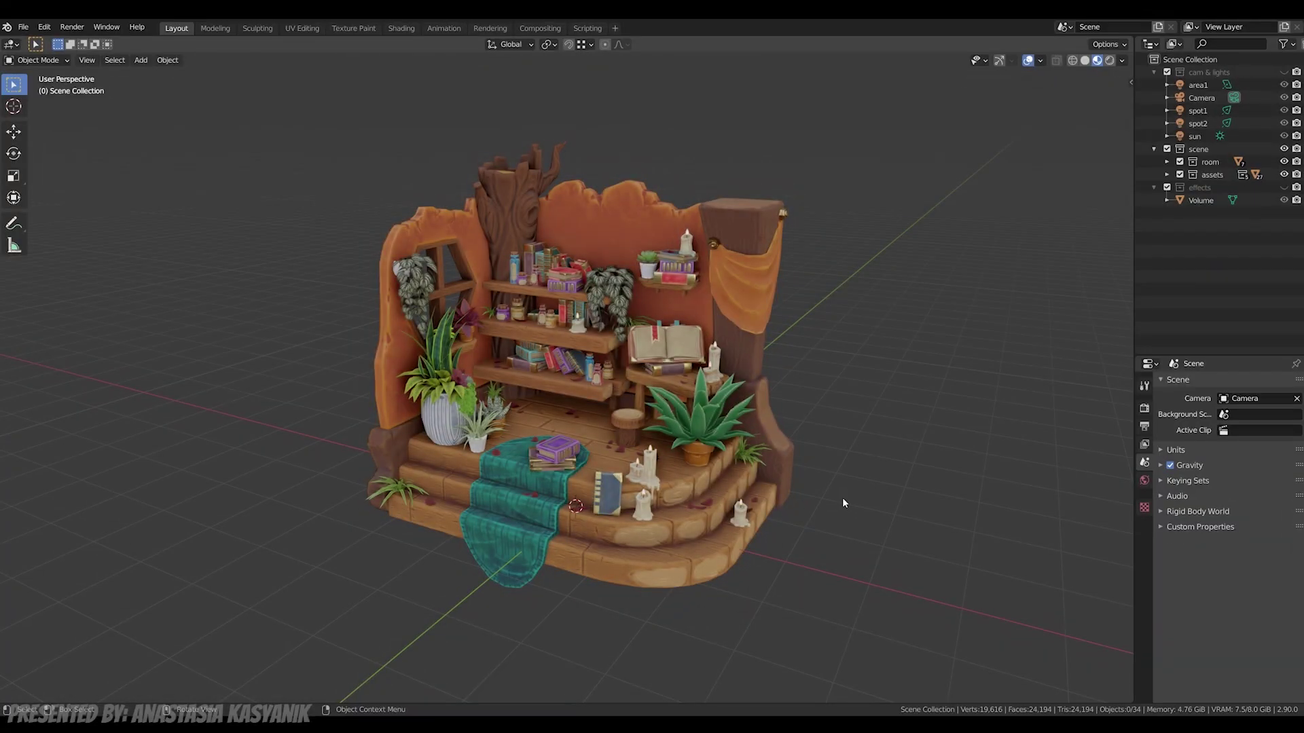
Step: Set the scene's render engine to Eevee
click(1144, 408)
click(1239, 384)
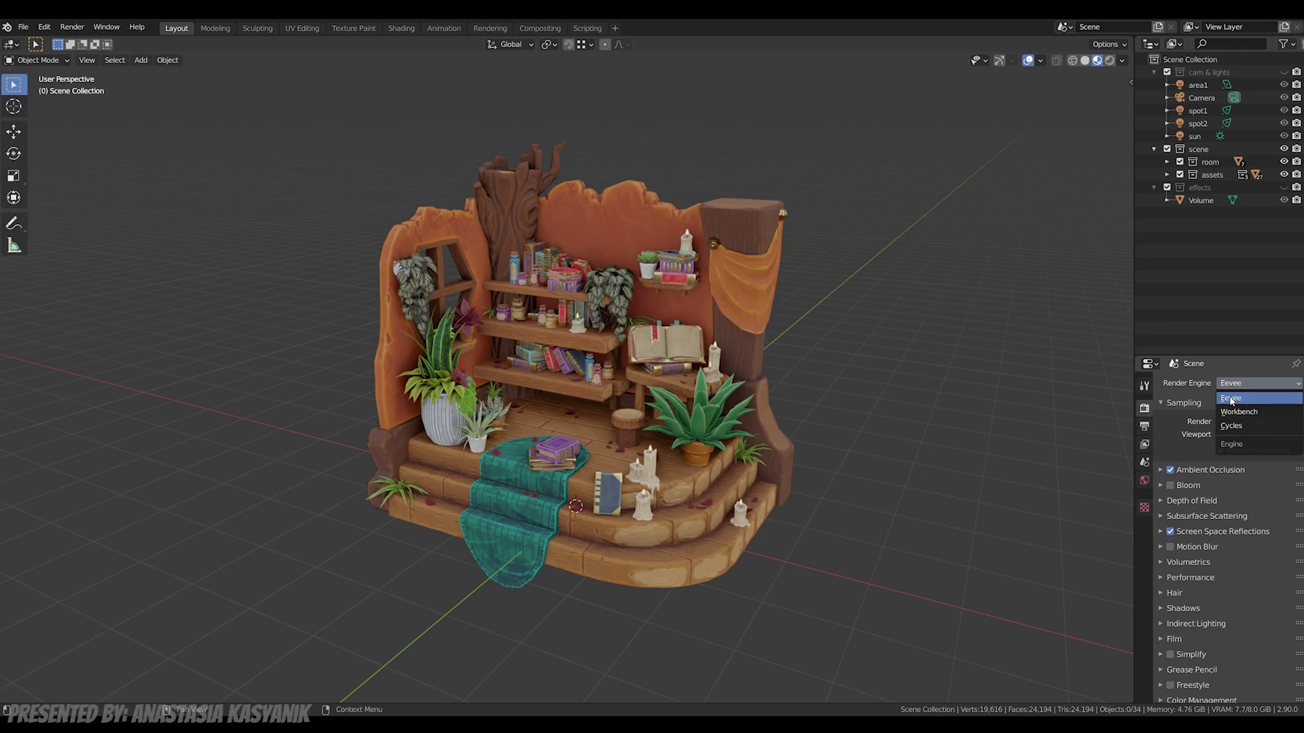
click(1231, 399)
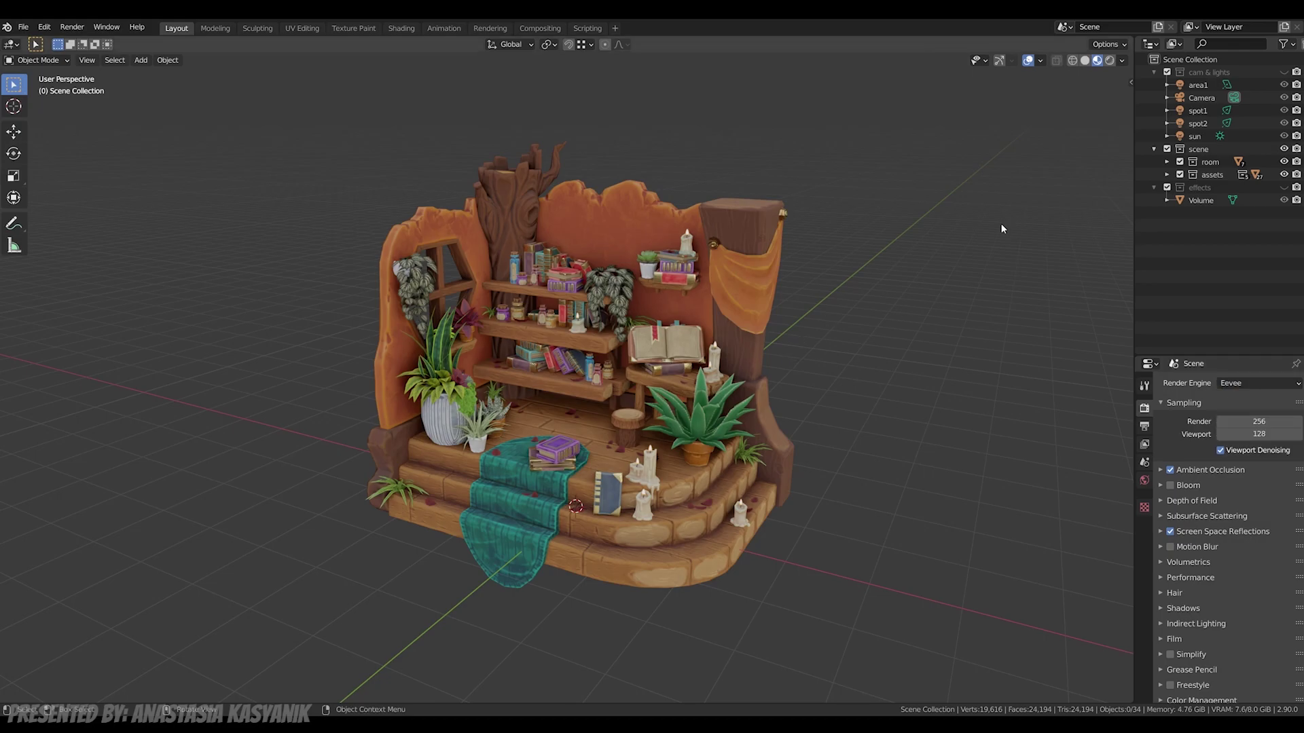
Step: Switch the viewport to rendered shading and enable the cam & lights collection
key(z)
click(778, 275)
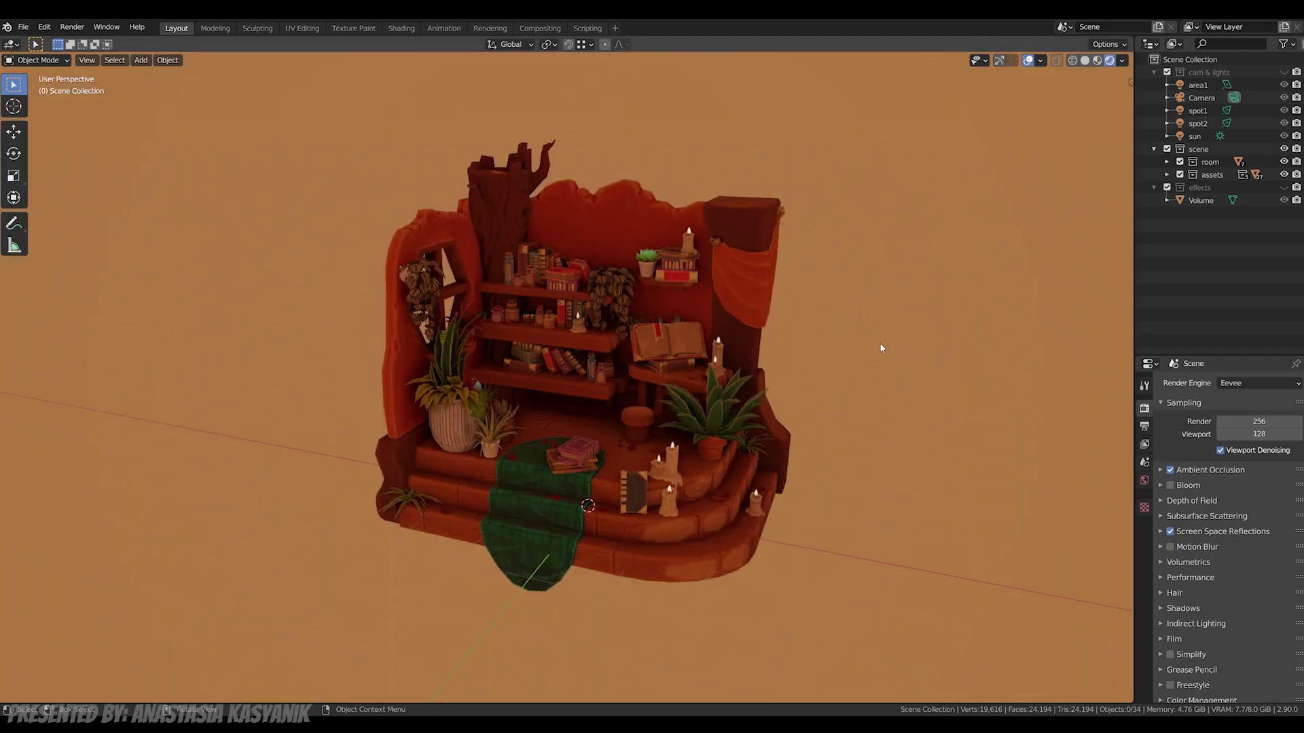
click(1167, 72)
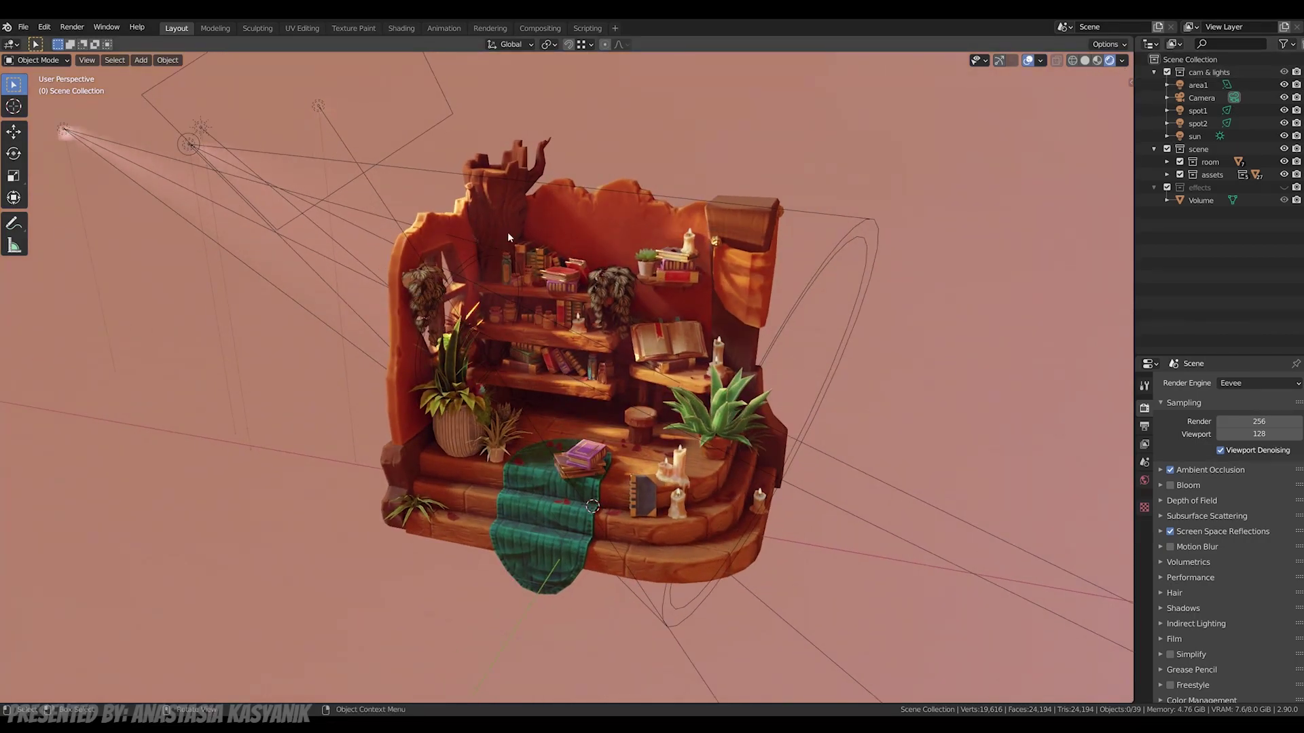
Step: Select the sun, spot1 and area1 lights one after another to examine their placement around the room
click(1202, 137)
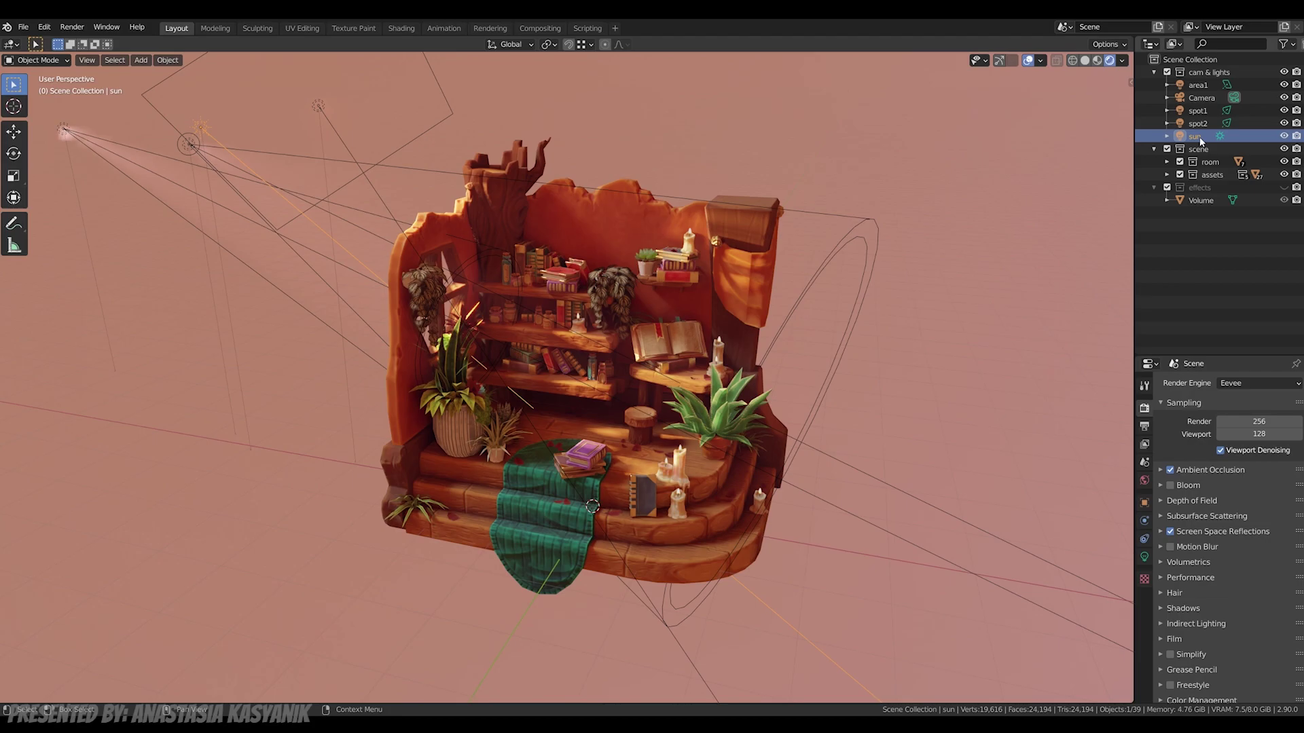
click(1200, 113)
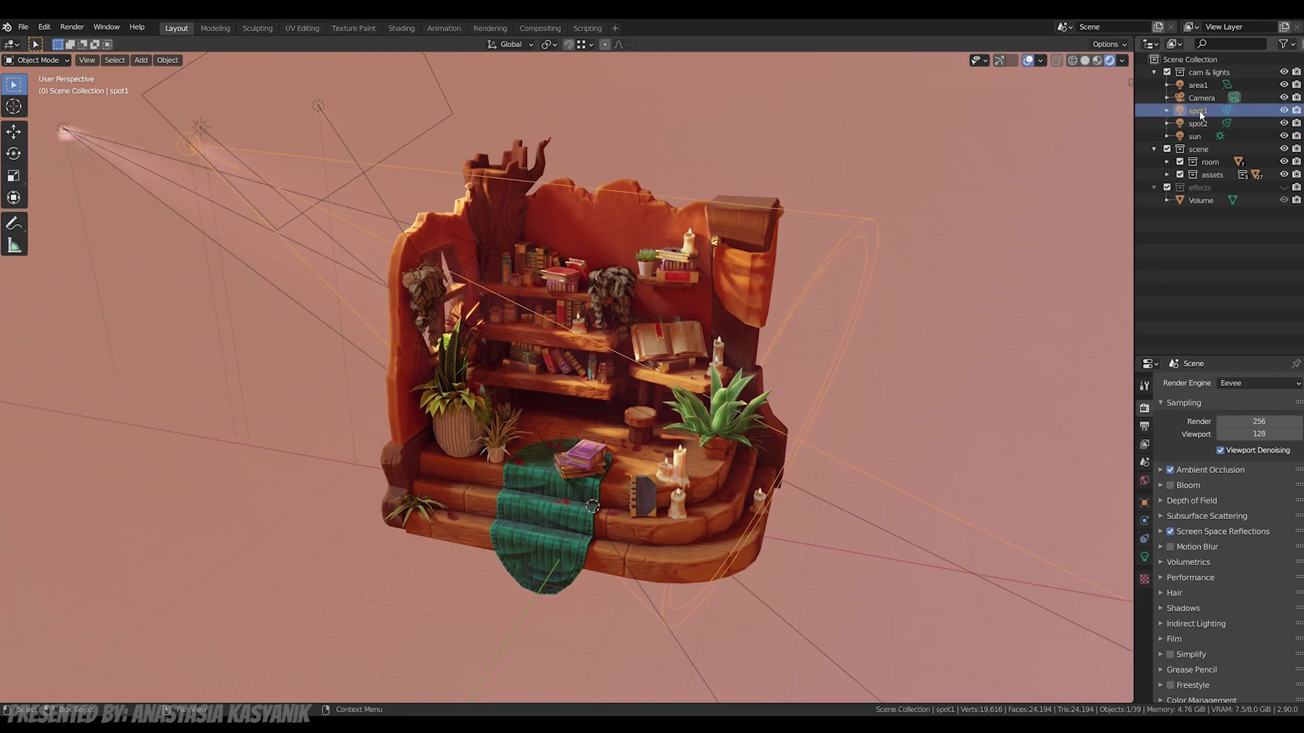
click(1199, 85)
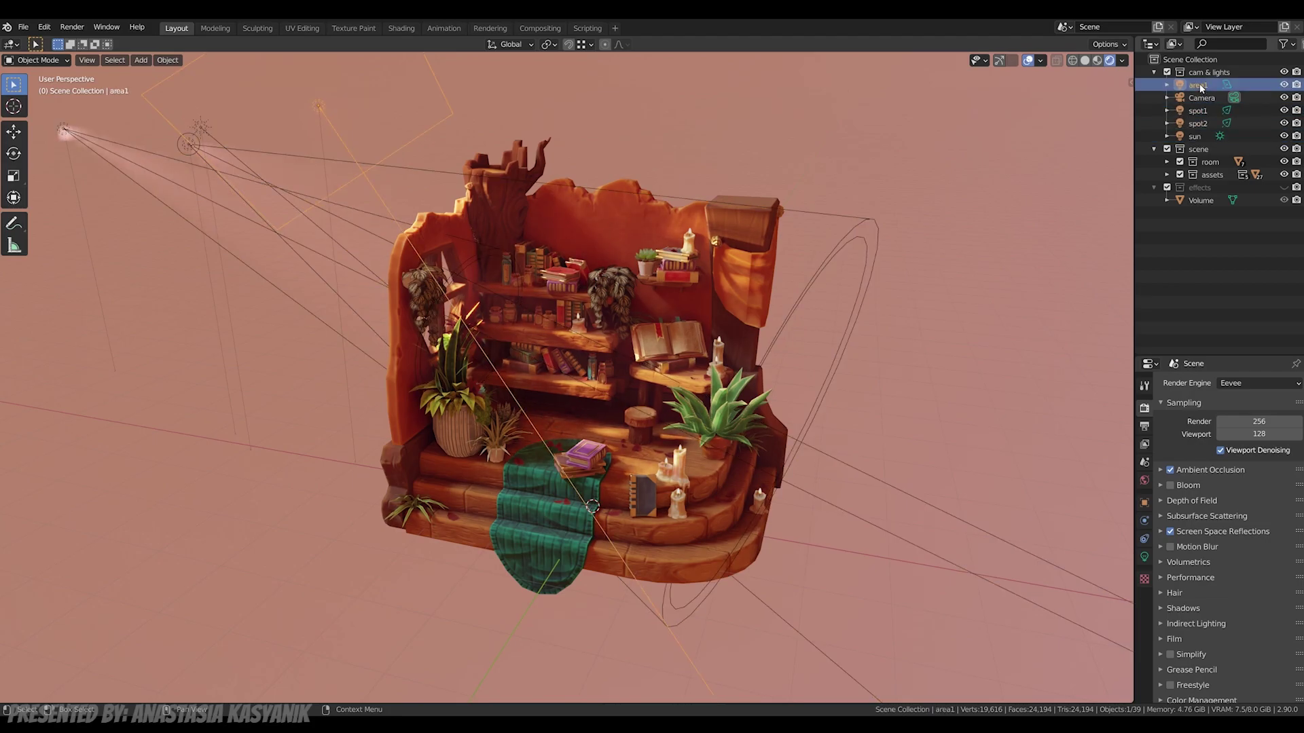
click(1195, 137)
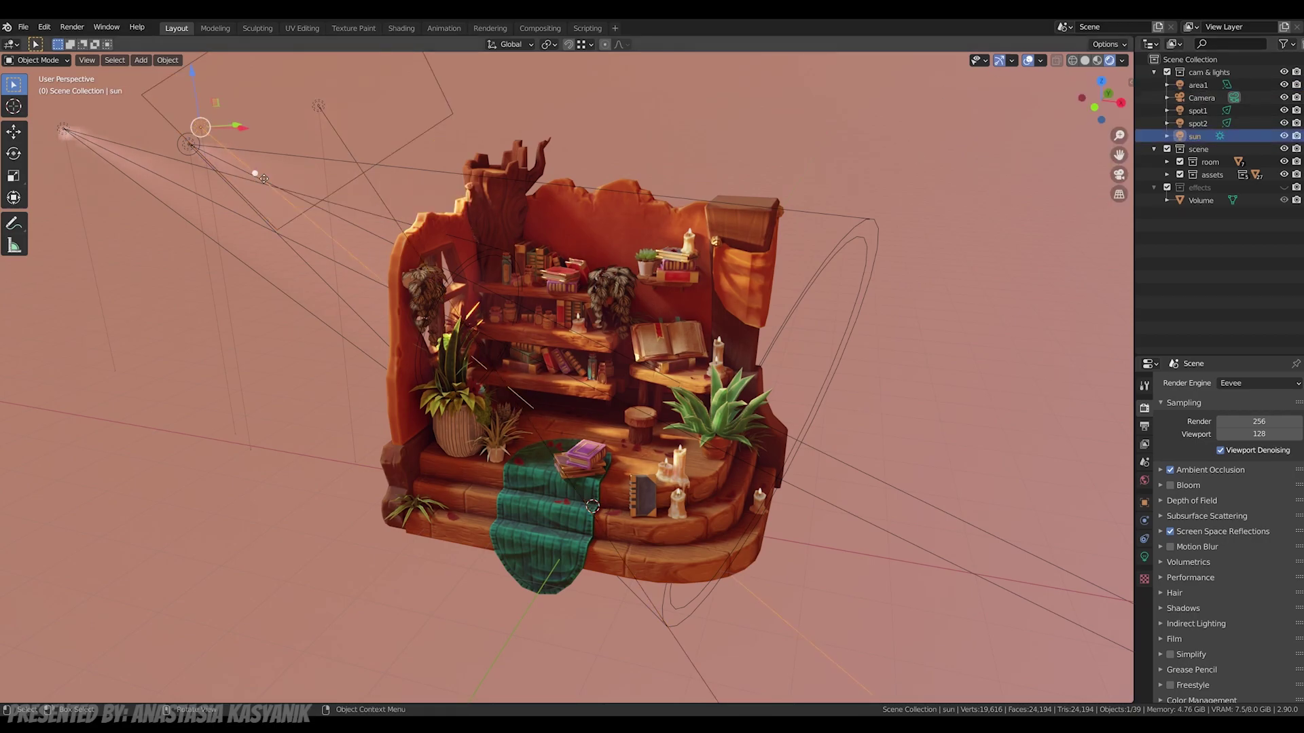
Step: Switch the visibility of the sun, spot1 and spot2 lights off and on to compare each one's effect on the room
click(1284, 136)
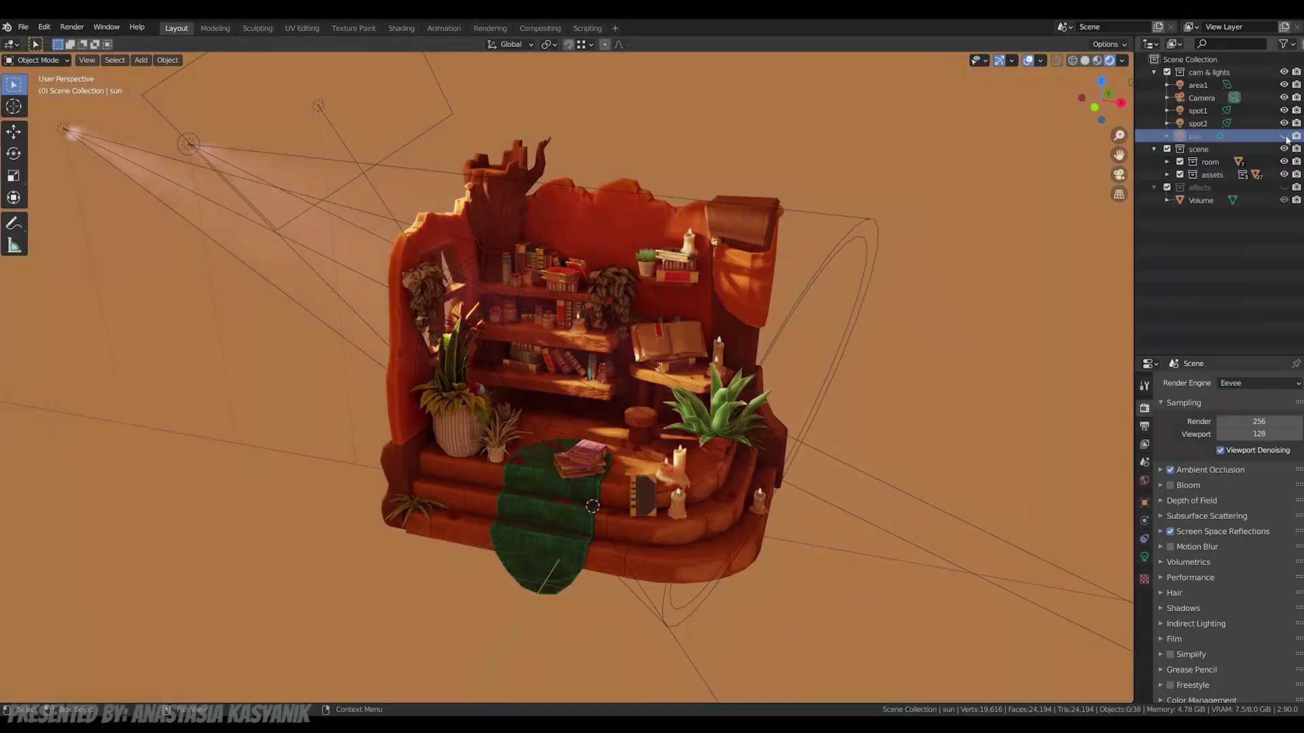
click(1284, 136)
click(1198, 112)
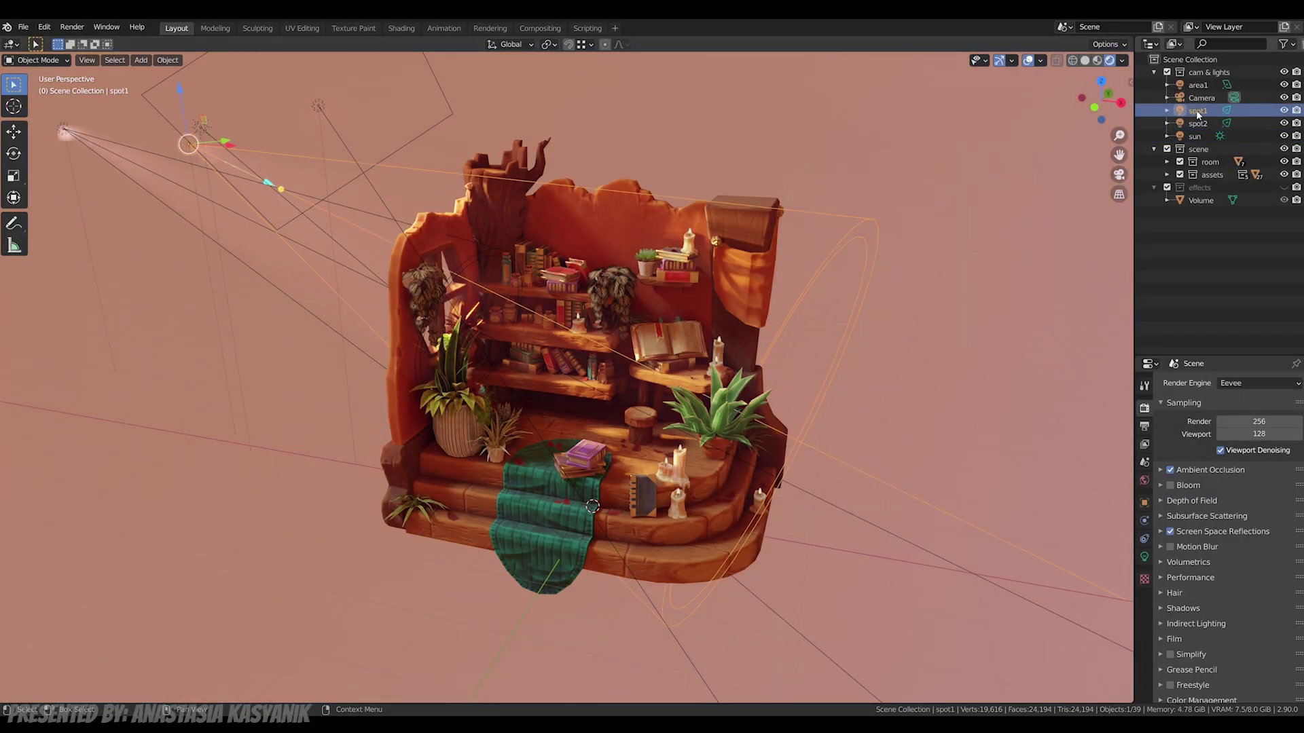
click(1283, 111)
click(1284, 111)
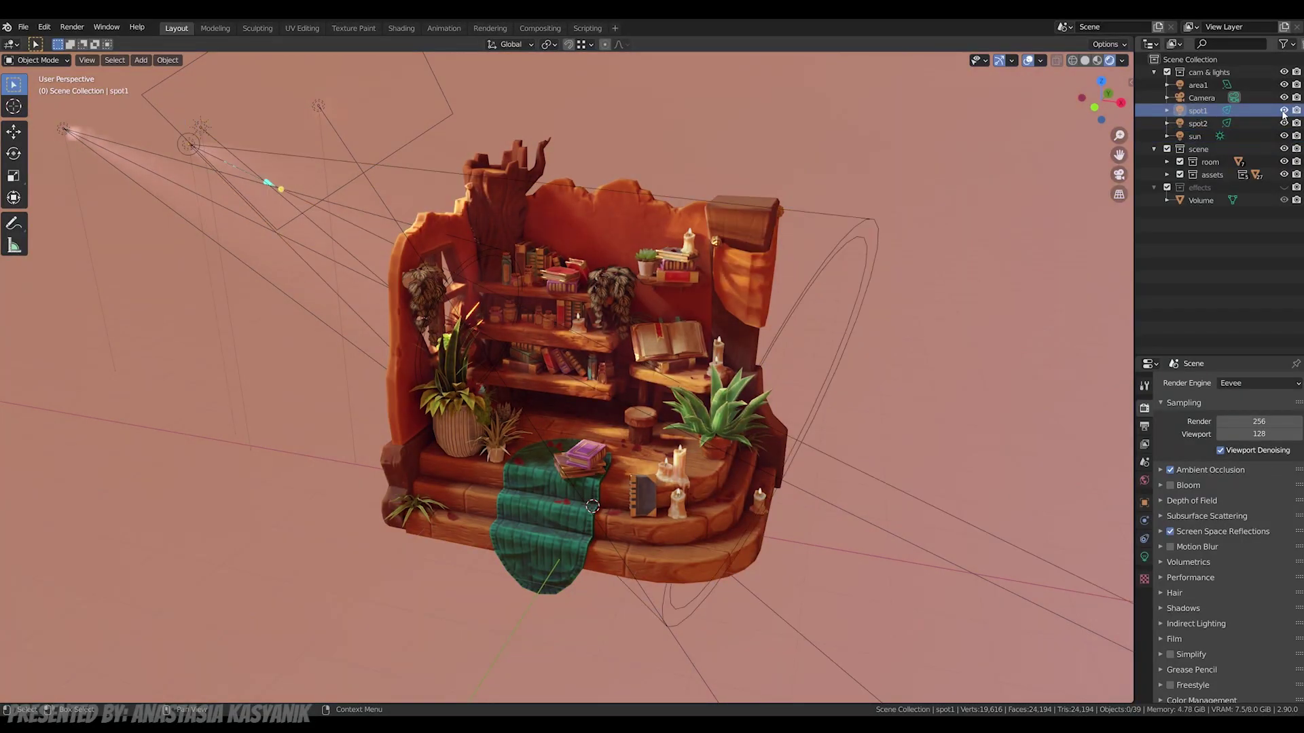
click(1284, 123)
click(1284, 124)
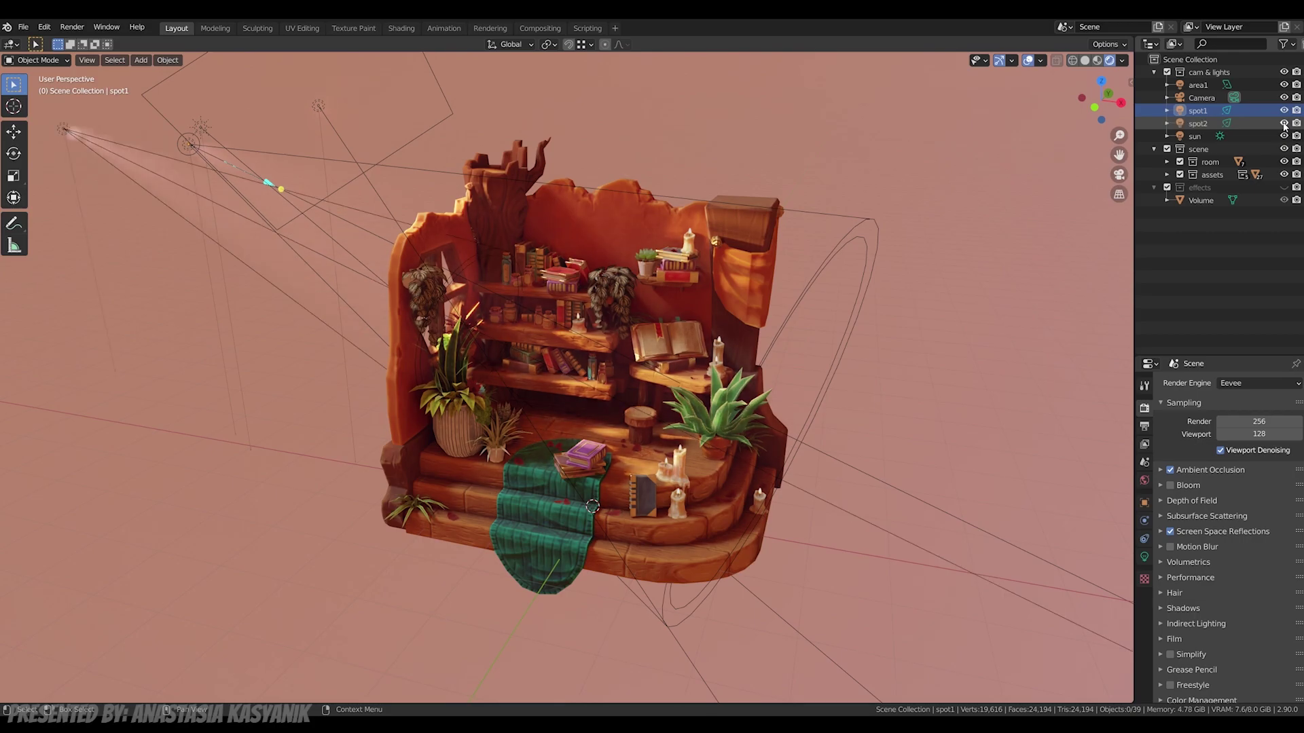
Step: Switch the area1 light off and on, also in a closer view, to check its effect on the room
click(1197, 86)
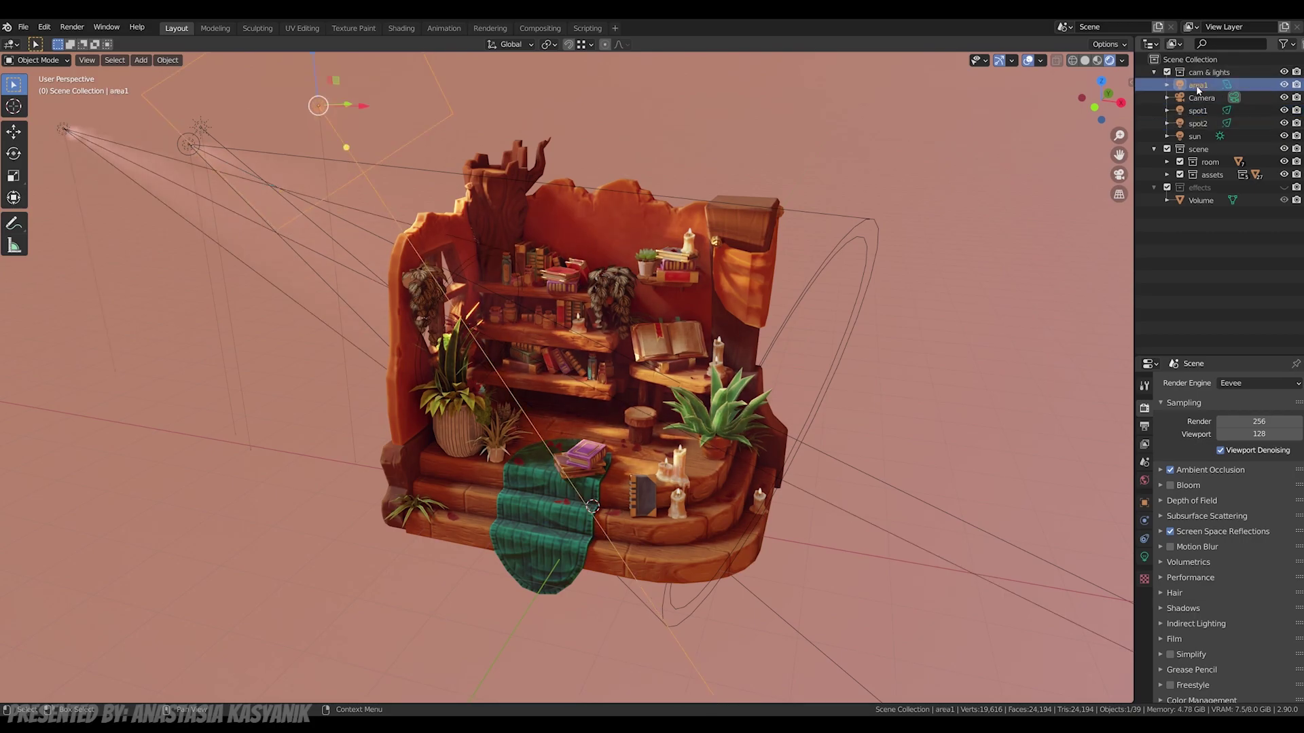
click(1284, 85)
click(1284, 85)
scroll(669, 475, up, 4)
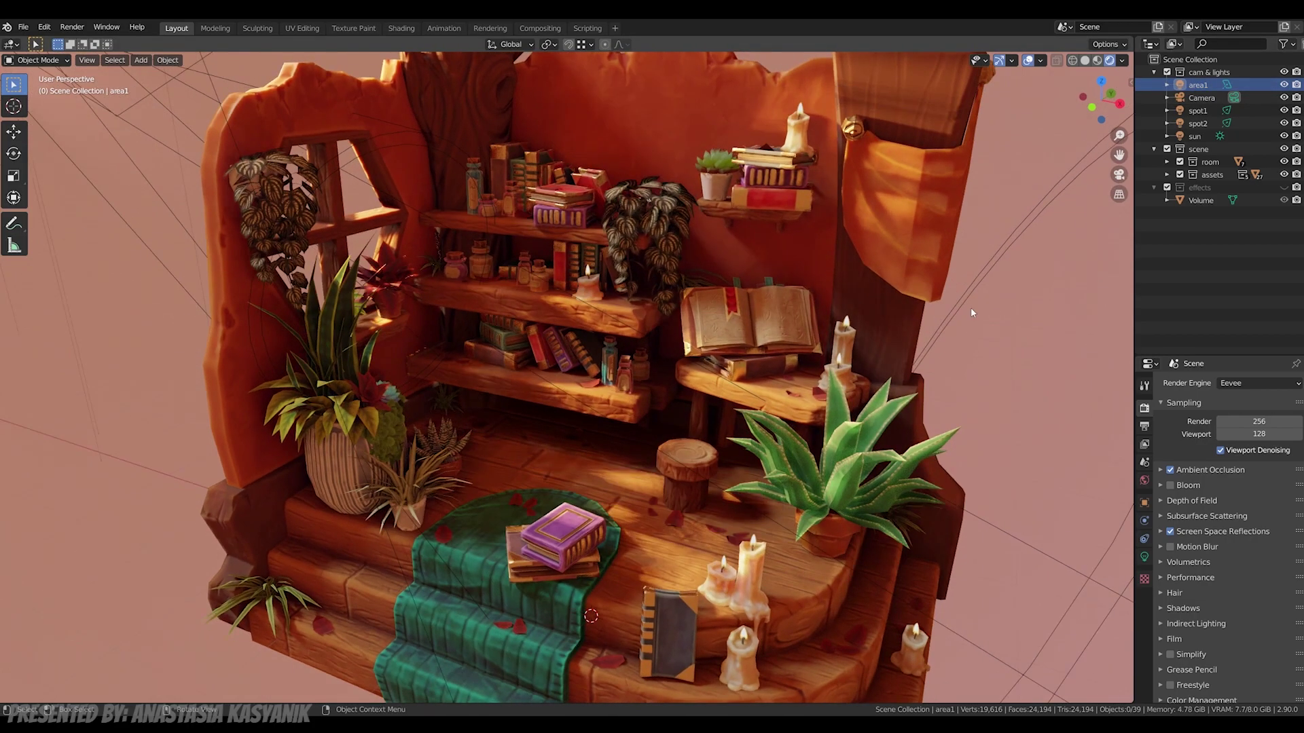
click(1284, 84)
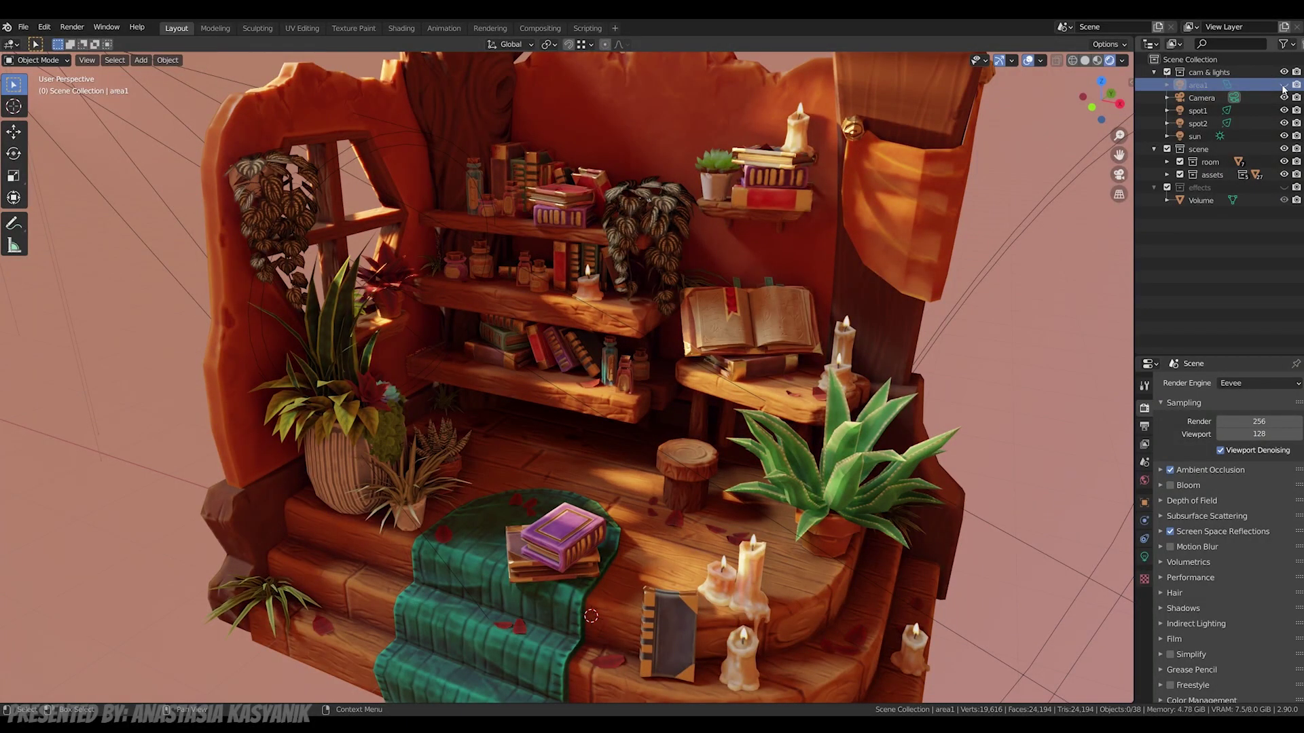
click(1284, 85)
Step: Examine the light settings of area1, spot1, spot2 and the sun, including area1's colour values
click(1144, 557)
click(1215, 453)
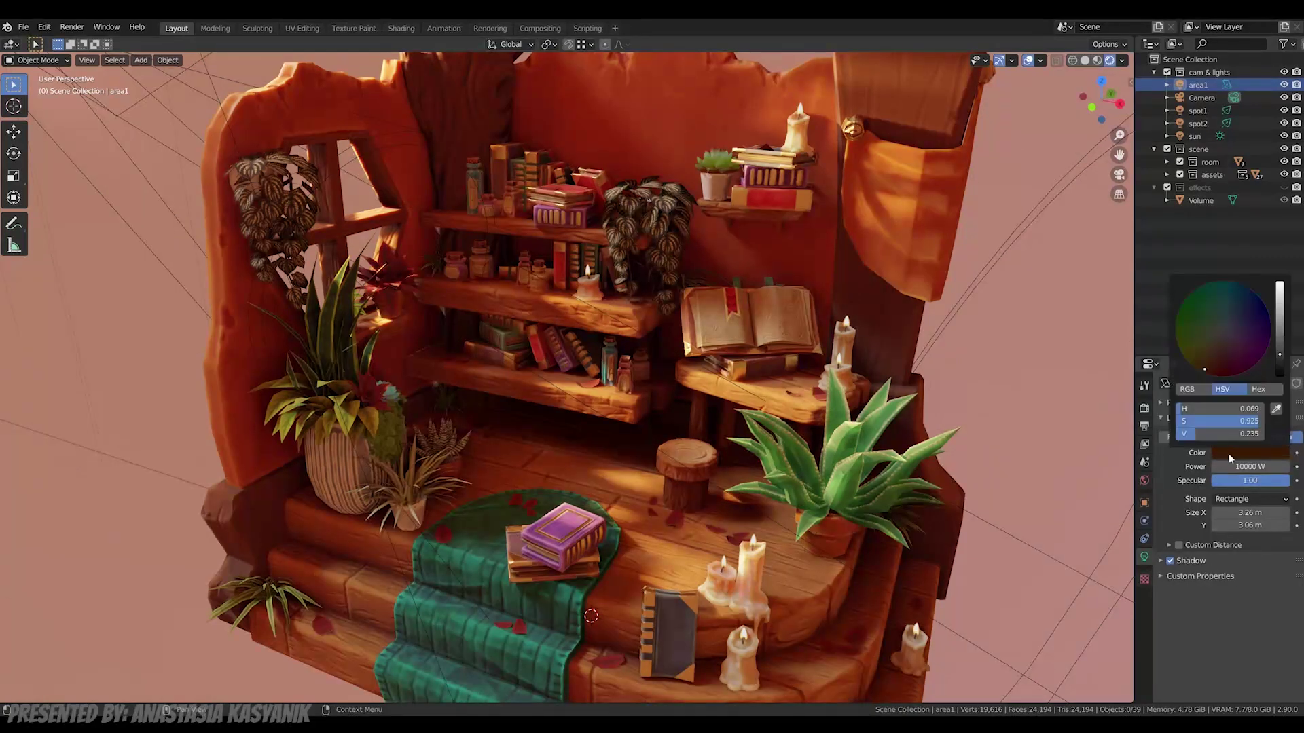
click(1196, 112)
click(1199, 124)
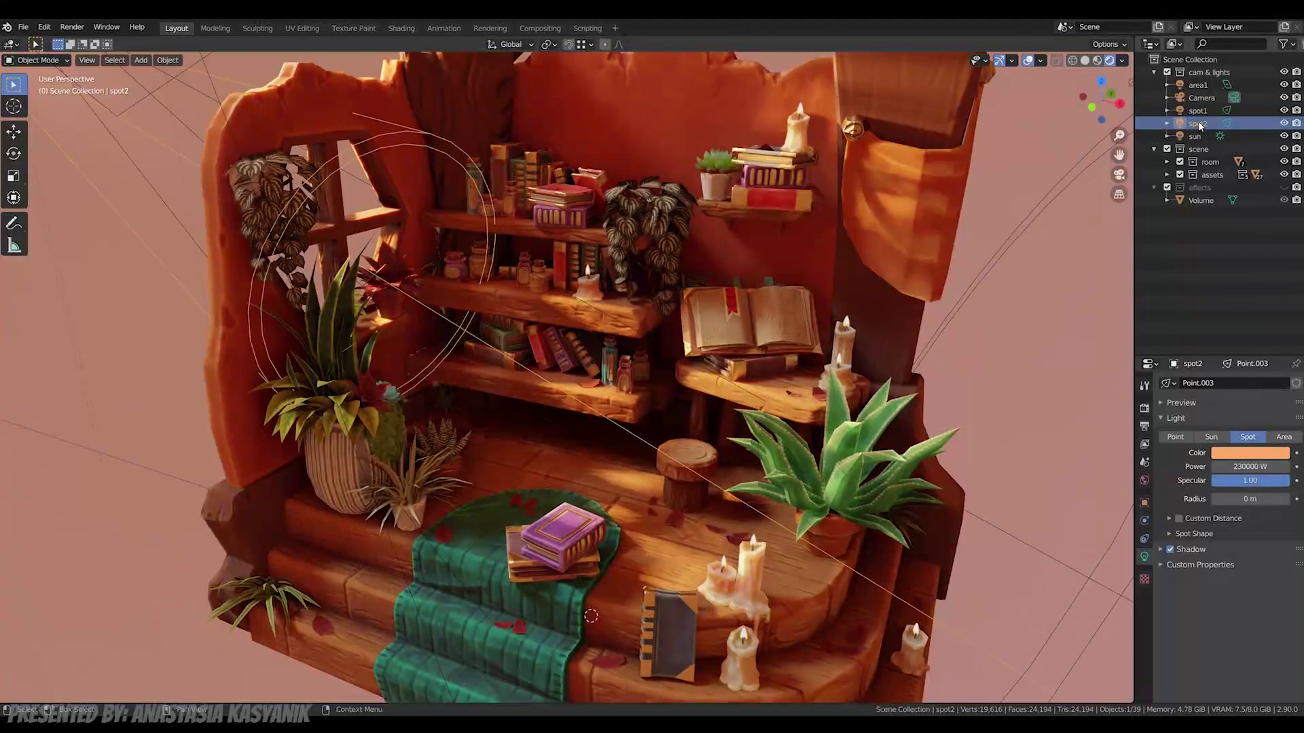
click(1197, 136)
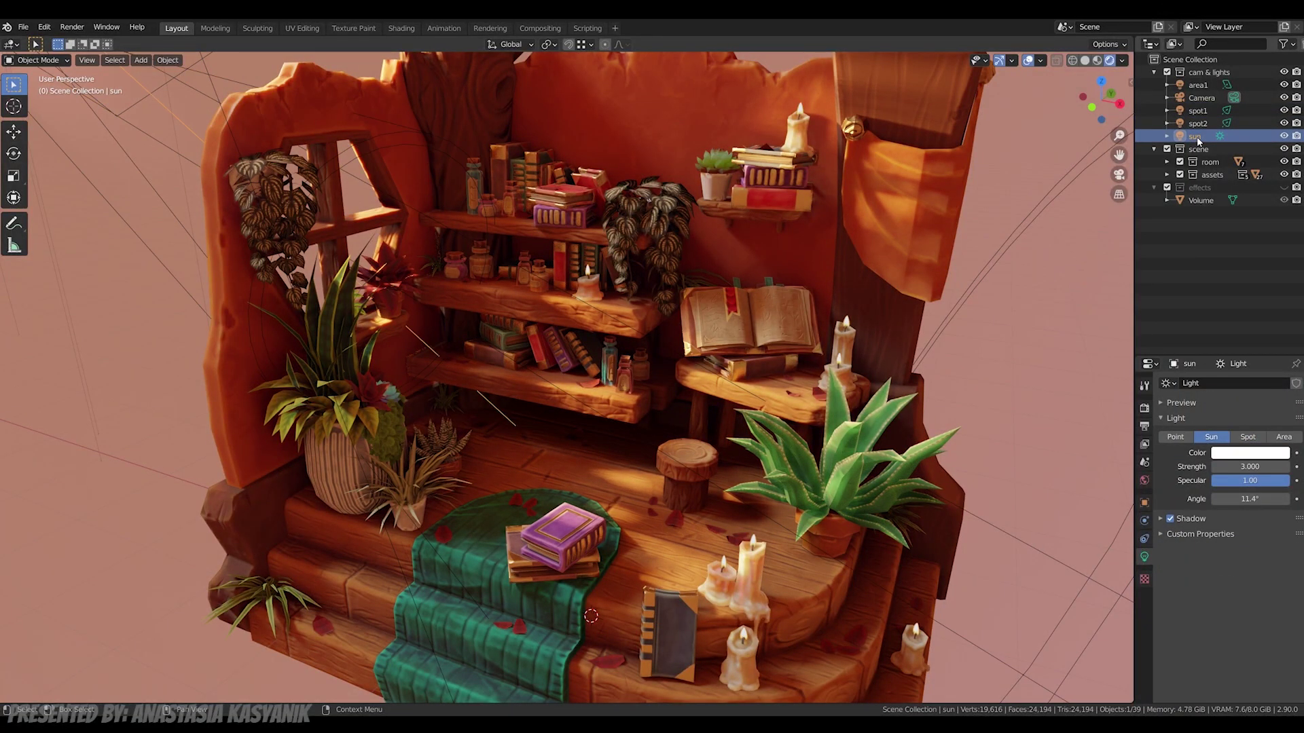
scroll(837, 255, down, 4)
click(1009, 215)
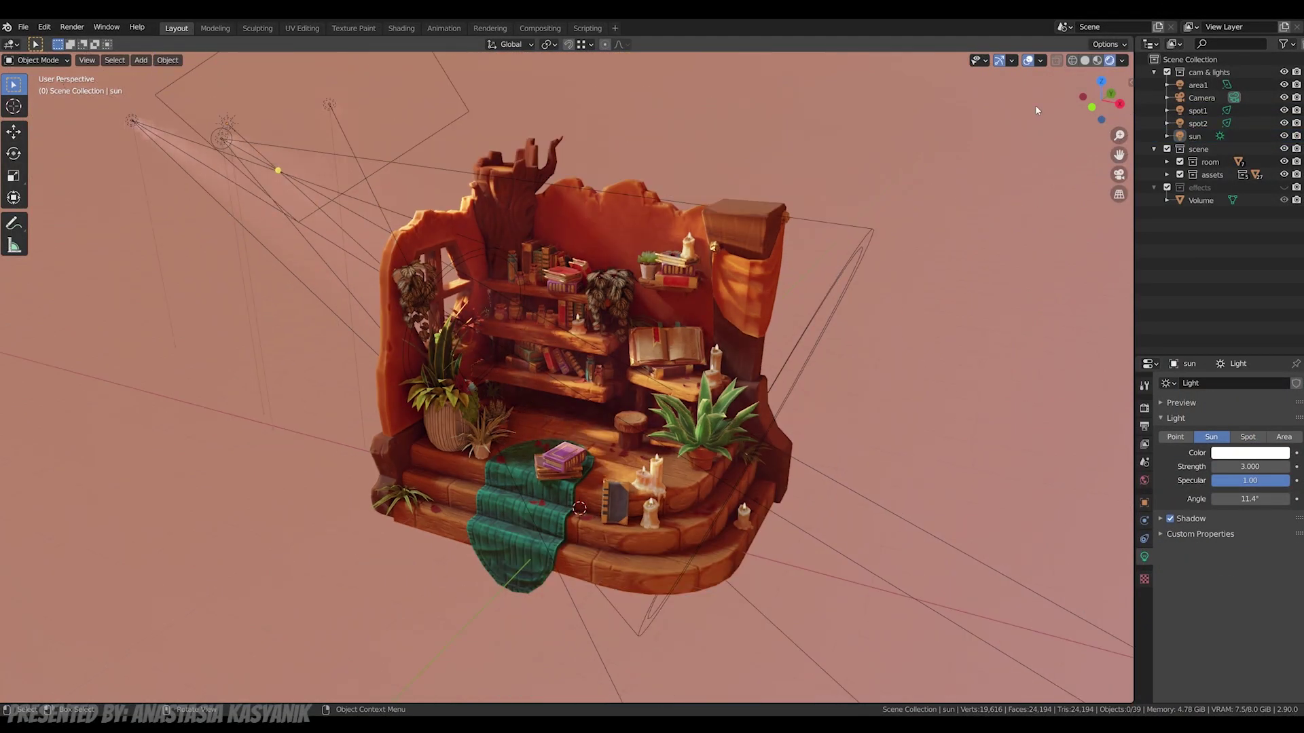
Step: Show the effects collection and examine the extent of its Volume object around the scene
click(1284, 187)
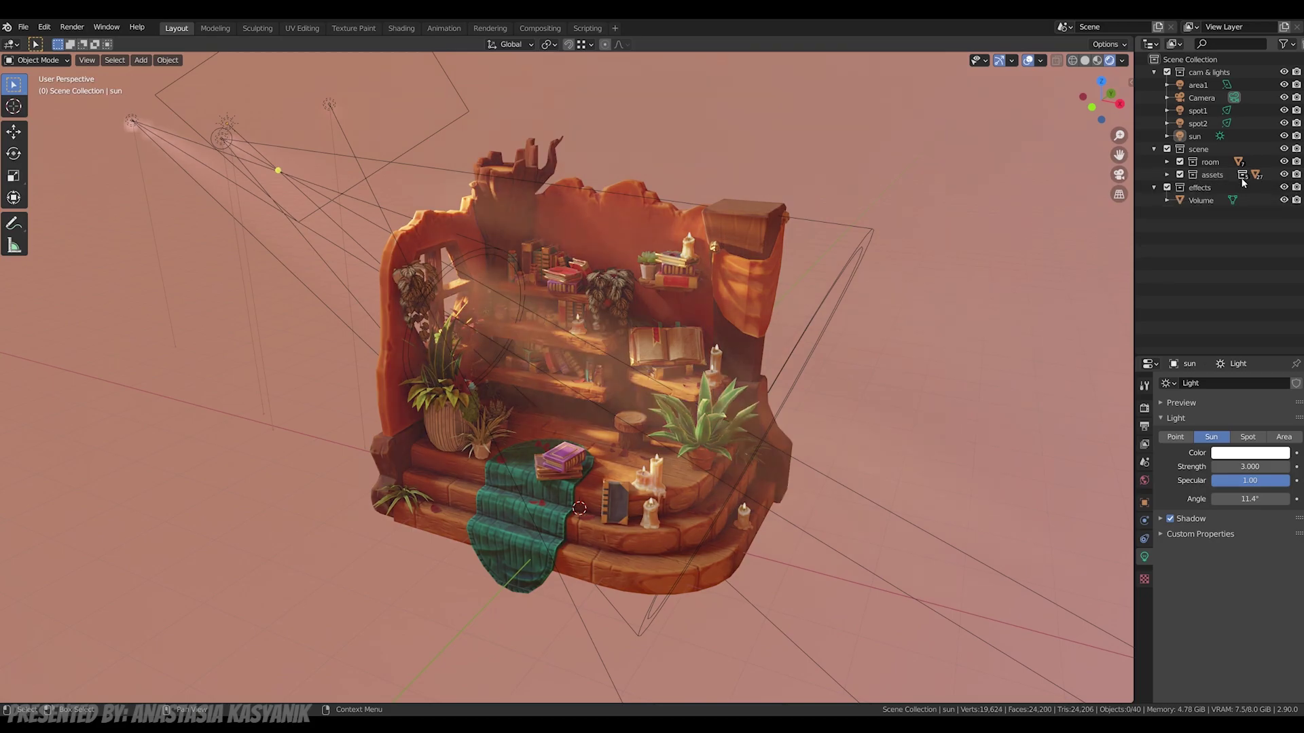
click(1207, 201)
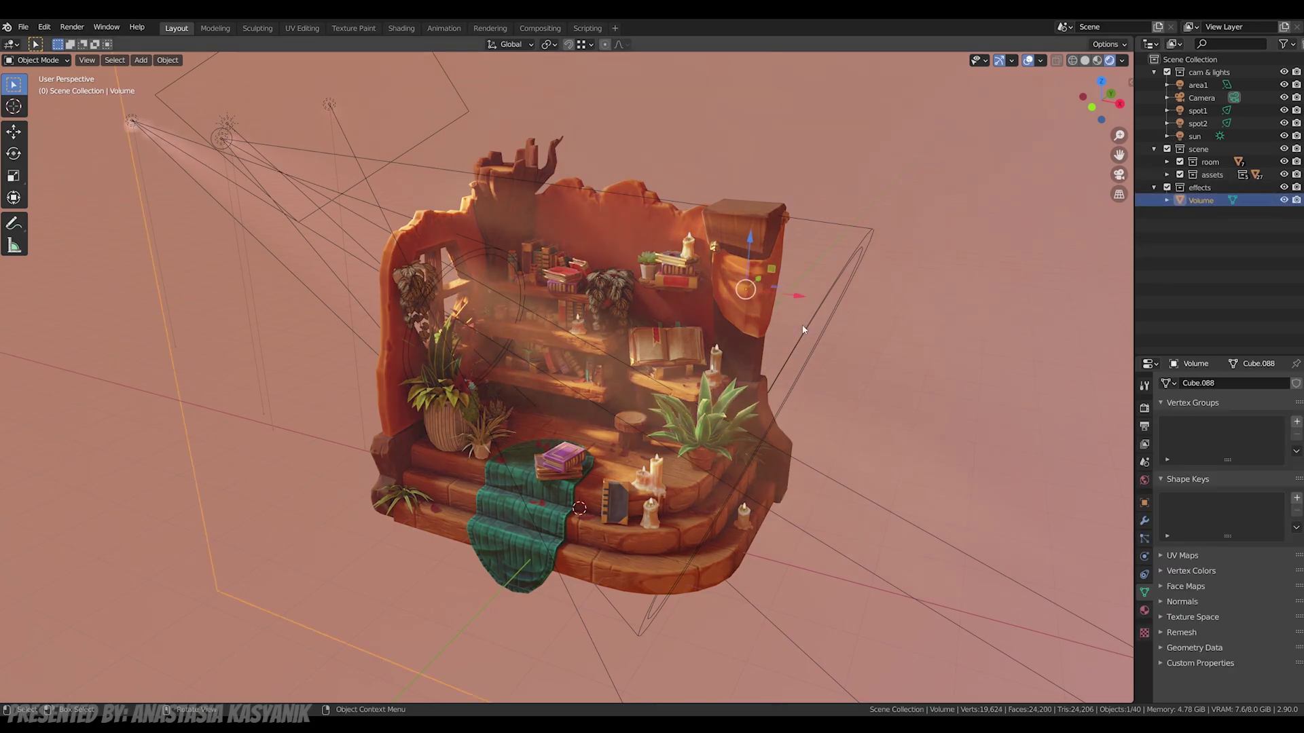
scroll(799, 329, down, 3)
mouse_move(775, 387)
middle_down()
mouse_move(730, 393)
mouse_move(719, 378)
mouse_move(800, 379)
middle_up()
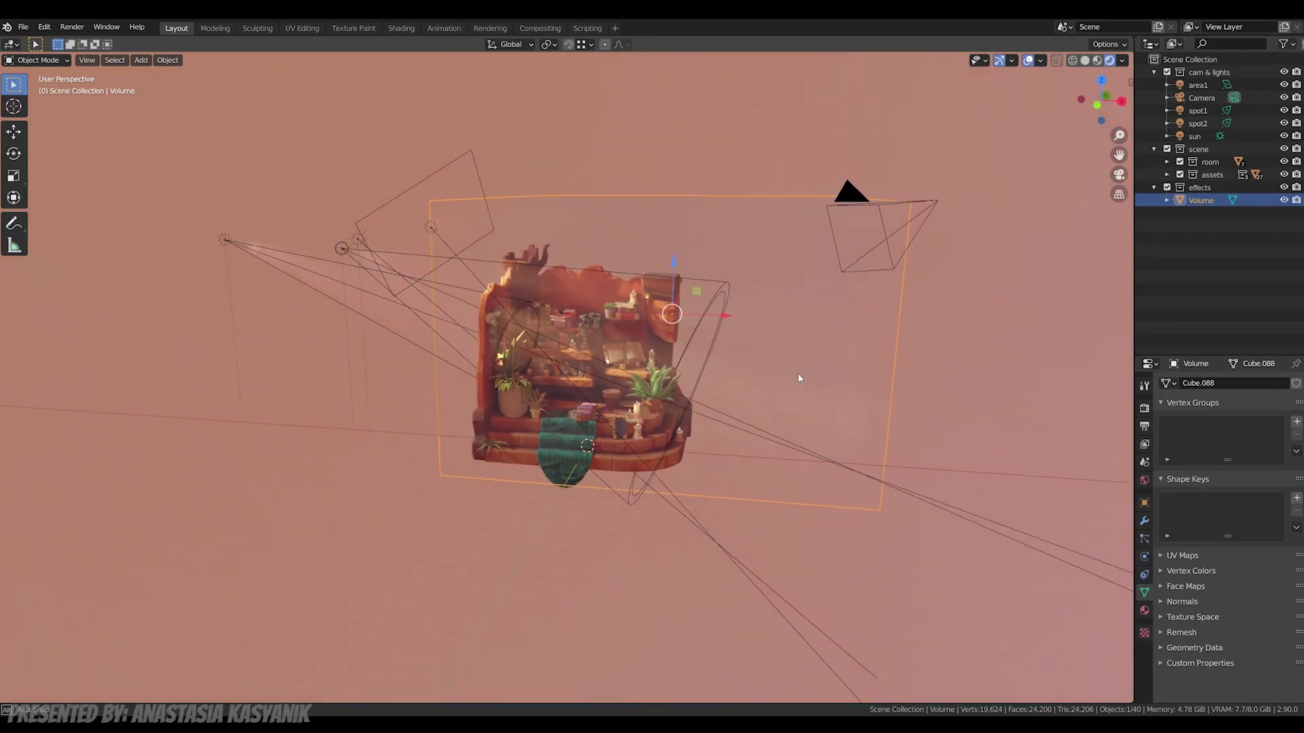
scroll(677, 408, up, 4)
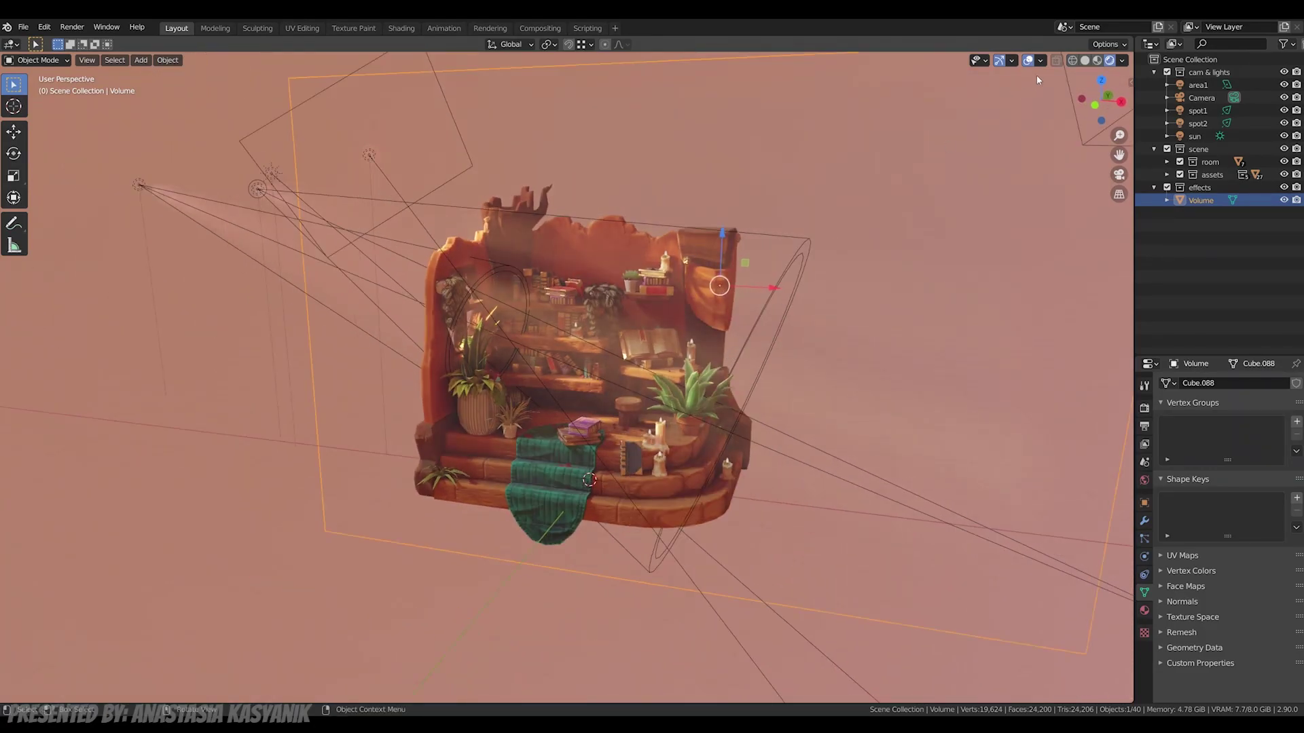
Step: Hide the viewport overlays, try moving the Volume object, and undo the move
click(1028, 61)
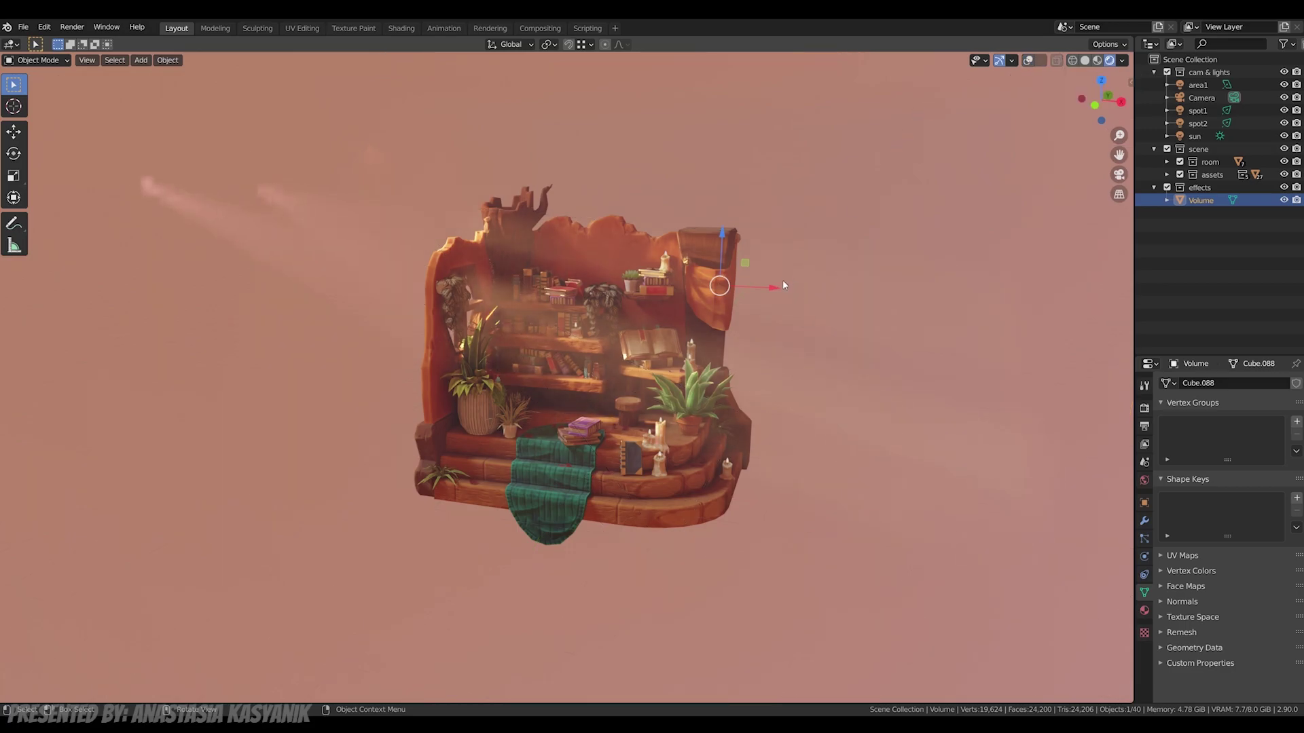
drag(768, 285, 660, 238)
key(ctrl+z)
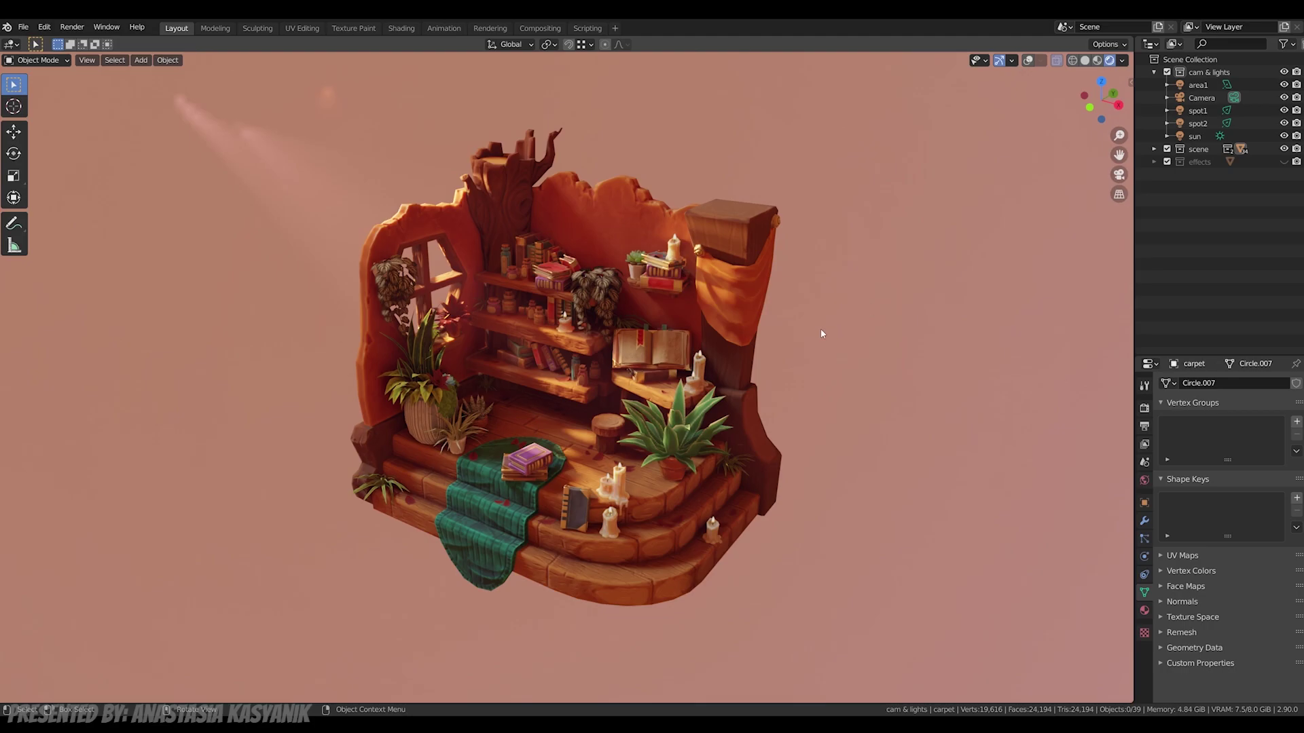
Step: Add a cube mesh and scale it uniformly by 3.874 around the room
click(646, 358)
key(shift+a)
mouse_move(637, 385)
click(696, 397)
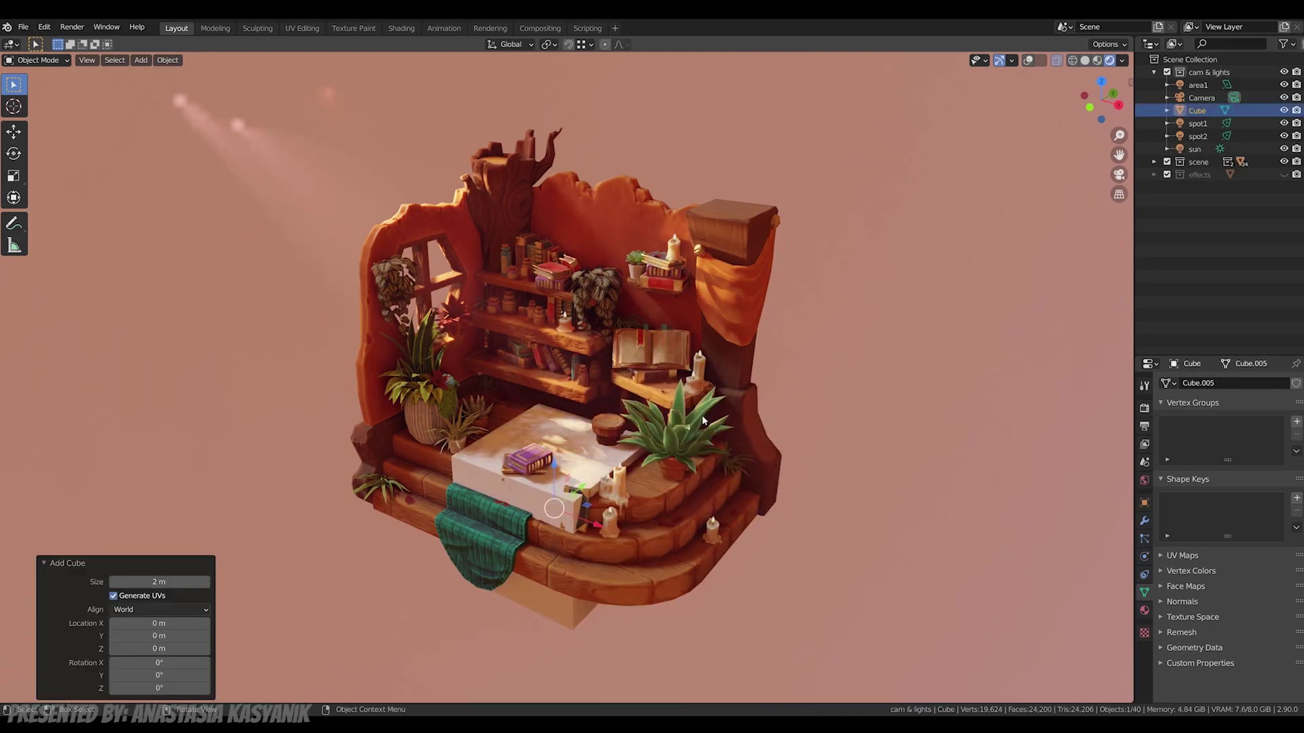
scroll(702, 415, down, 3)
key(s)
click(663, 554)
Step: Switch to solid shading and, in front view, raise the cube about 2.08 m along Z to enclose the room
key(z)
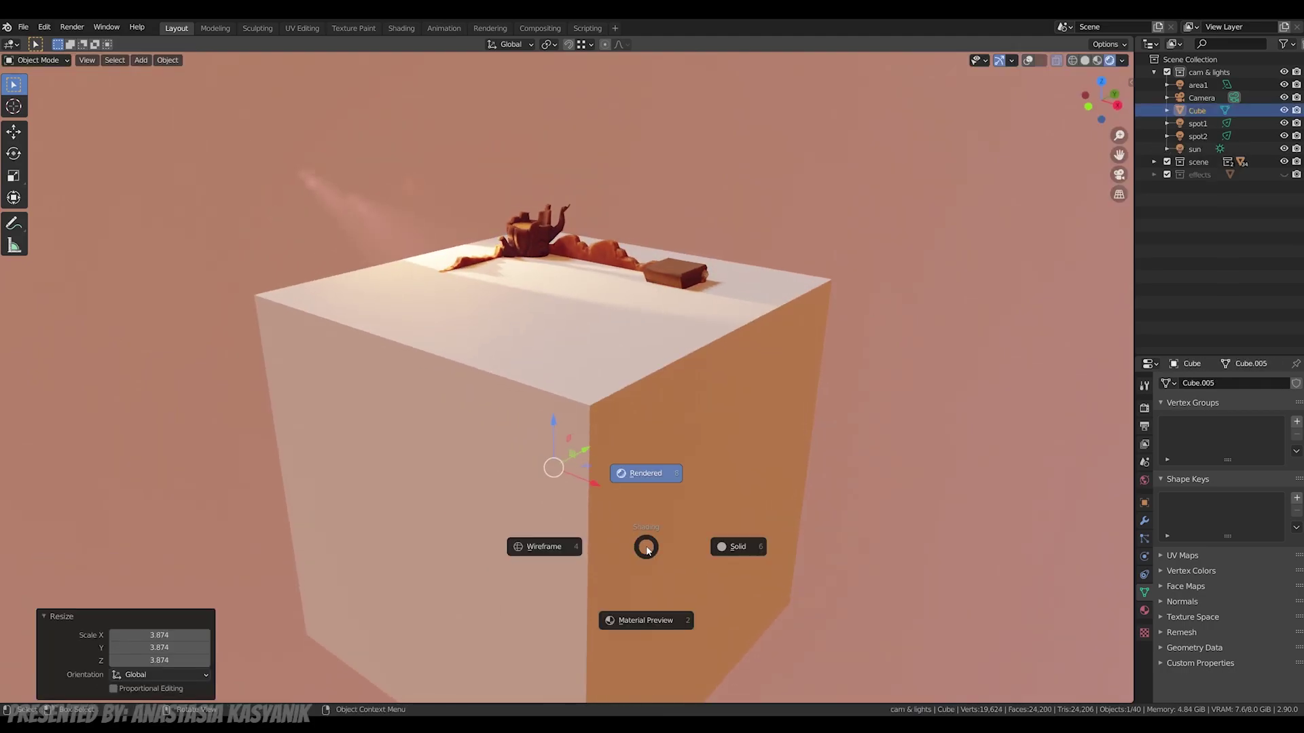
click(884, 336)
key(KP_1)
key(g)
key(z)
click(586, 300)
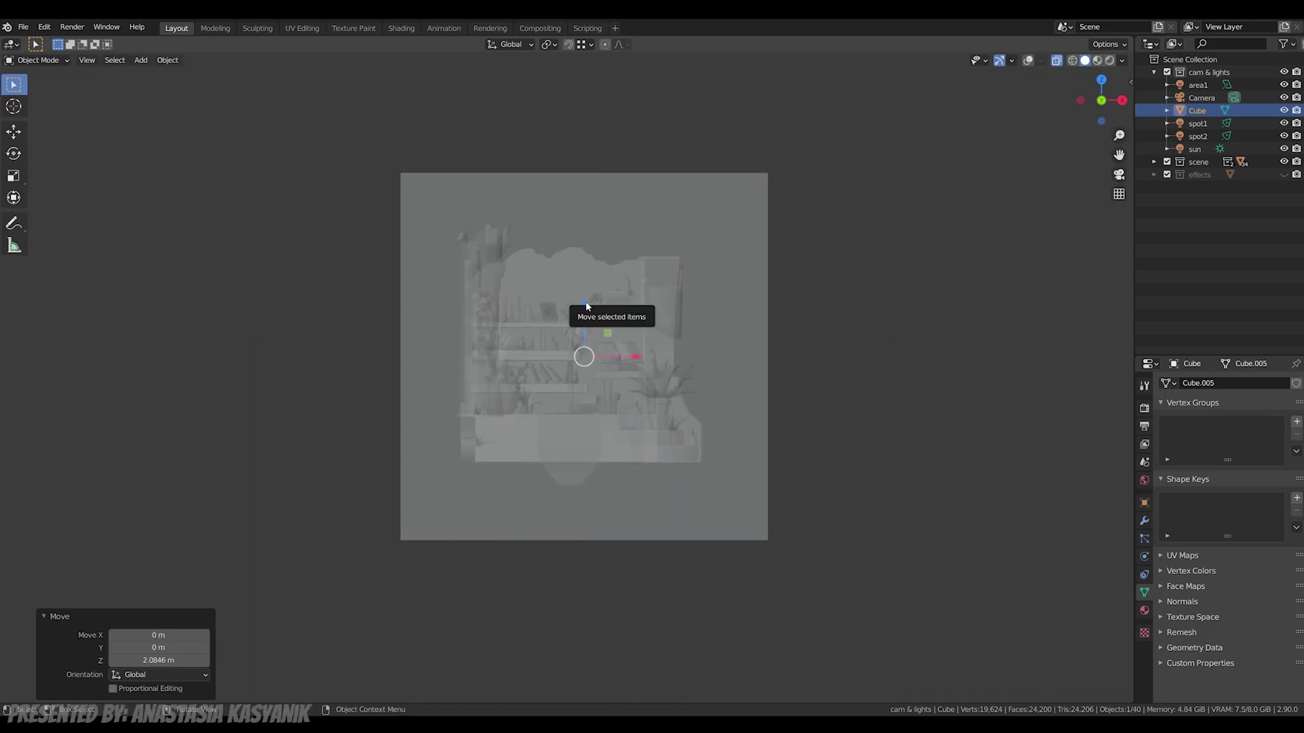
Step: In side view, move the cube about 0.51 m along Y and restore rendered shading with the overlays on
key(KP_3)
key(g)
key(y)
click(573, 400)
mouse_move(573, 400)
middle_down()
mouse_move(633, 455)
mouse_move(665, 445)
middle_up()
key(z)
click(627, 308)
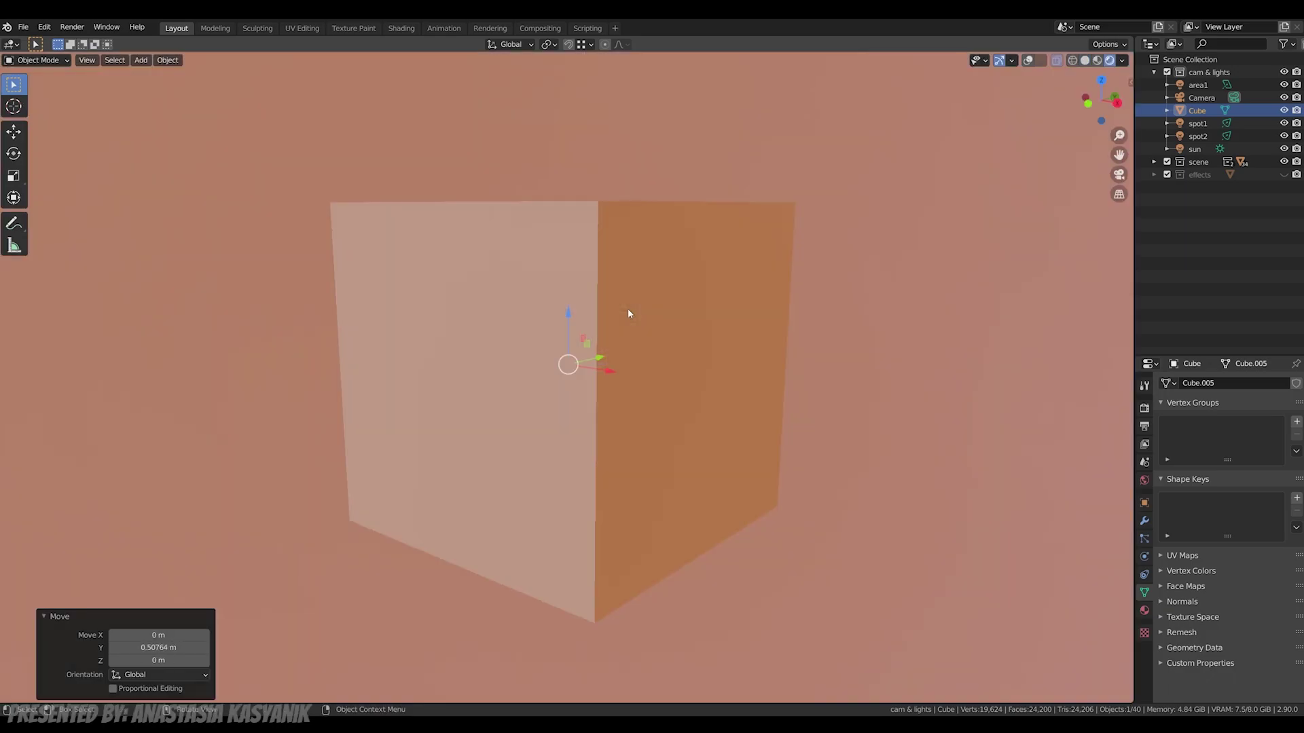
click(1028, 60)
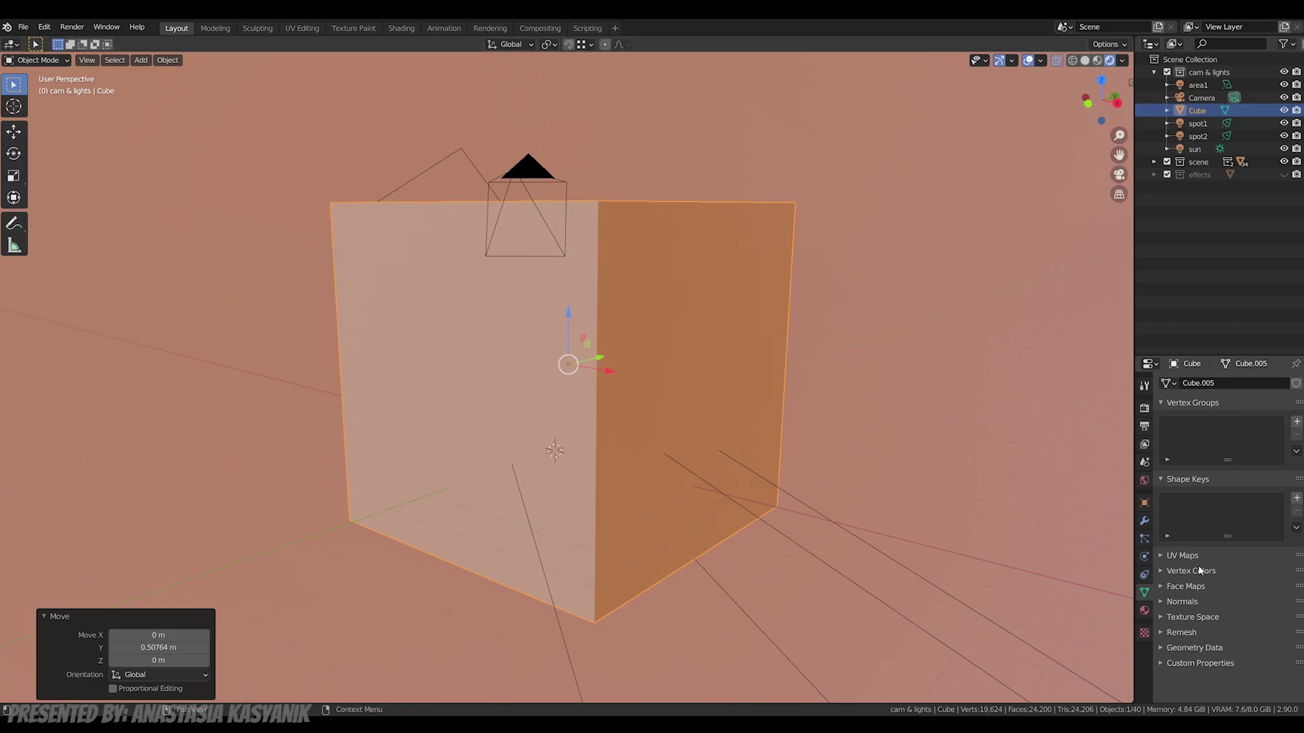
Step: In the Shading workspace, create a new material for the cube and name it "volume_god rays"
click(385, 28)
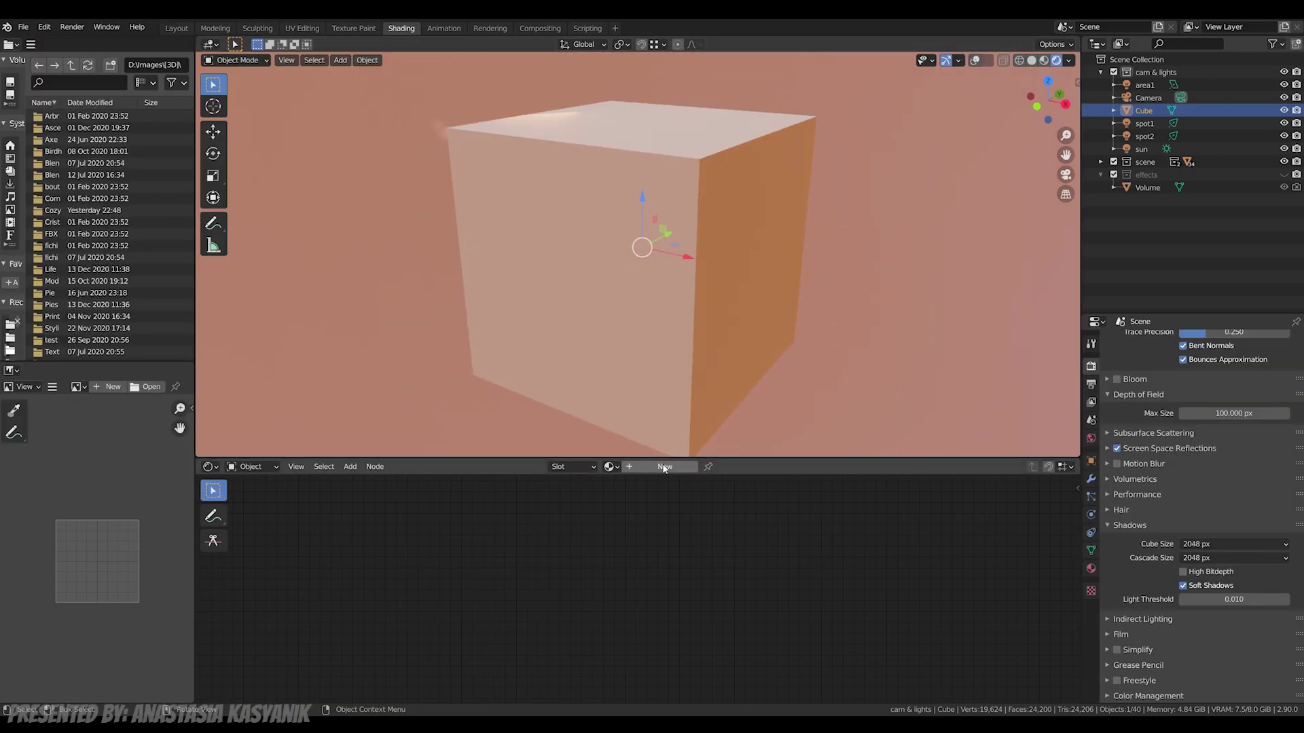
click(640, 468)
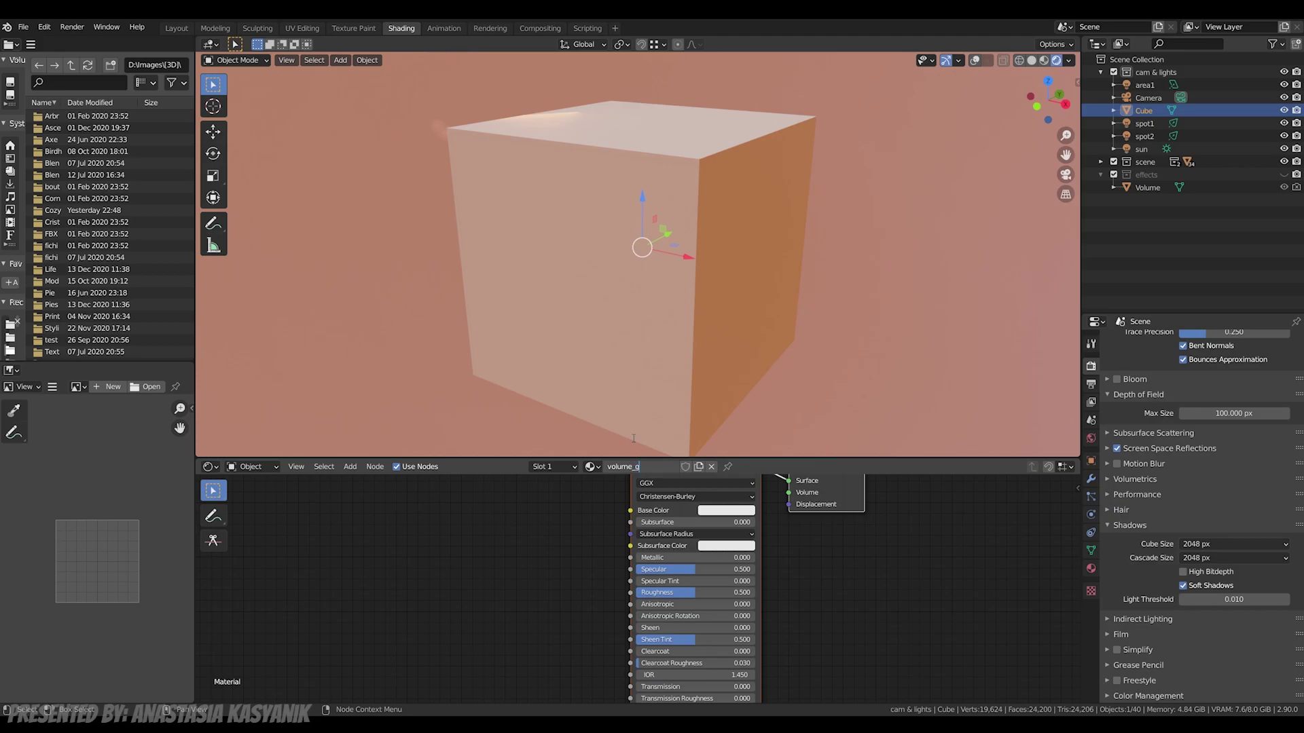
key(Return)
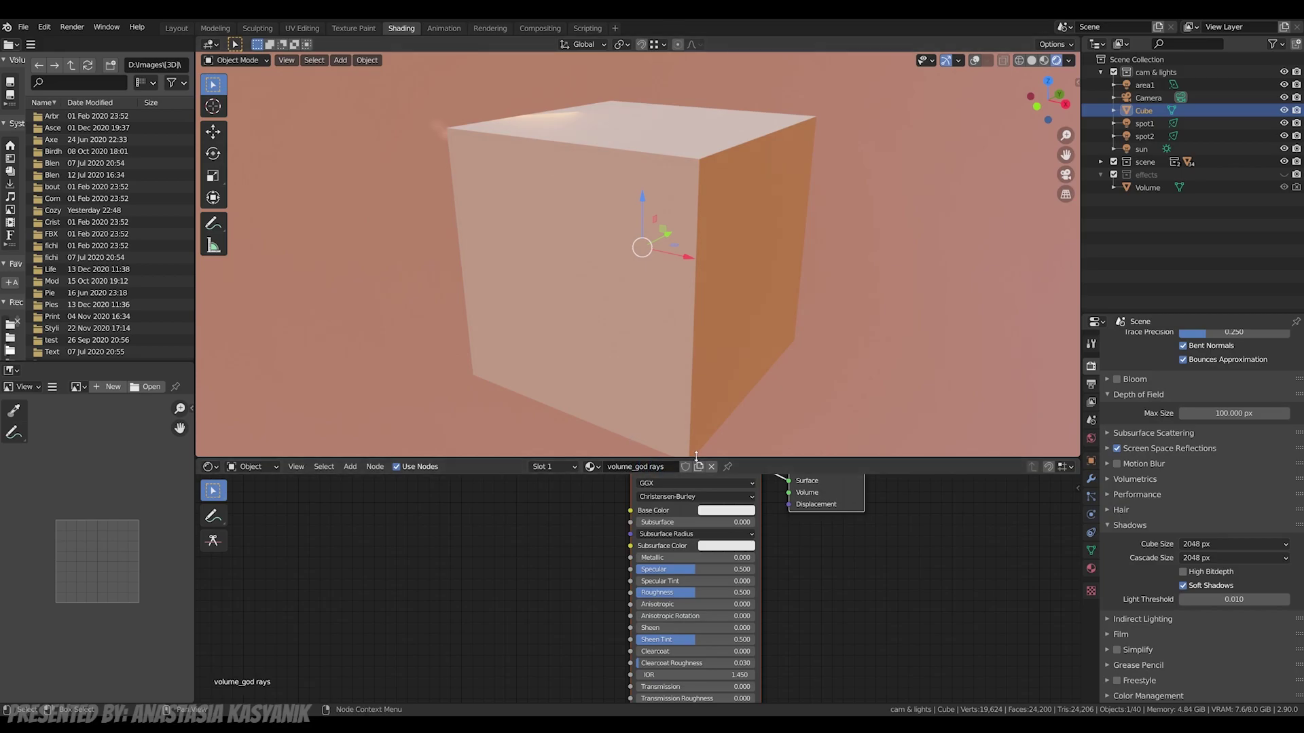
Step: Enlarge the node editor and delete the Principled BSDF node from the cube's material
drag(696, 458, 697, 351)
scroll(798, 542, down, 3)
click(627, 463)
key(x)
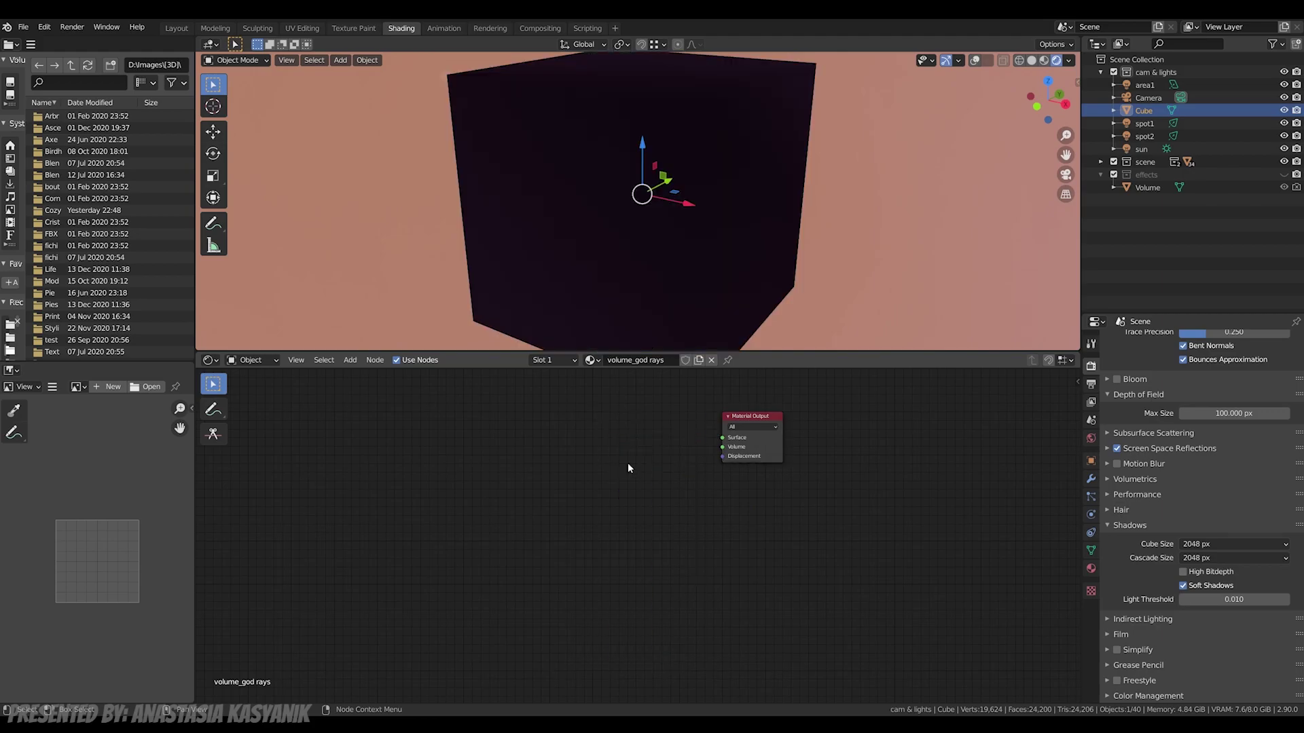
Step: Add a Principled Volume node and connect its Volume output to the Material Output's Volume input
key(shift+a)
text(volu)
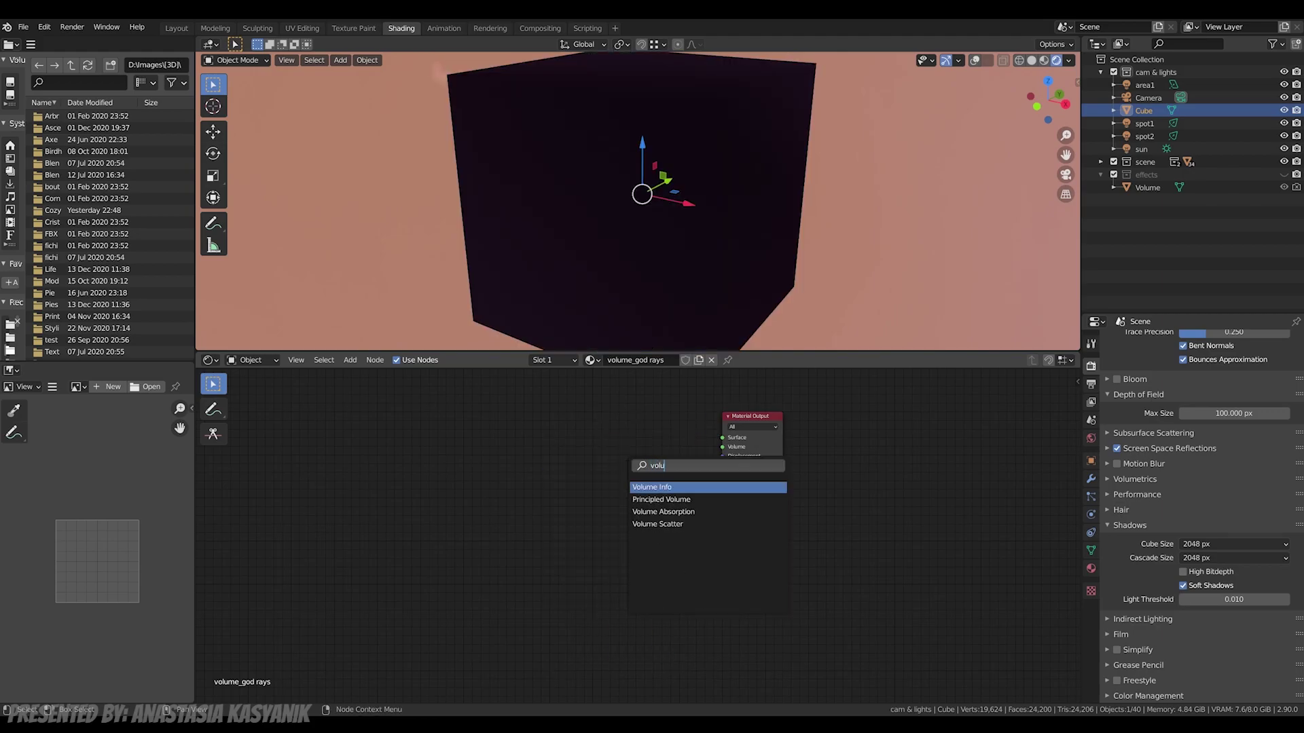
click(669, 499)
click(623, 448)
drag(658, 440, 723, 447)
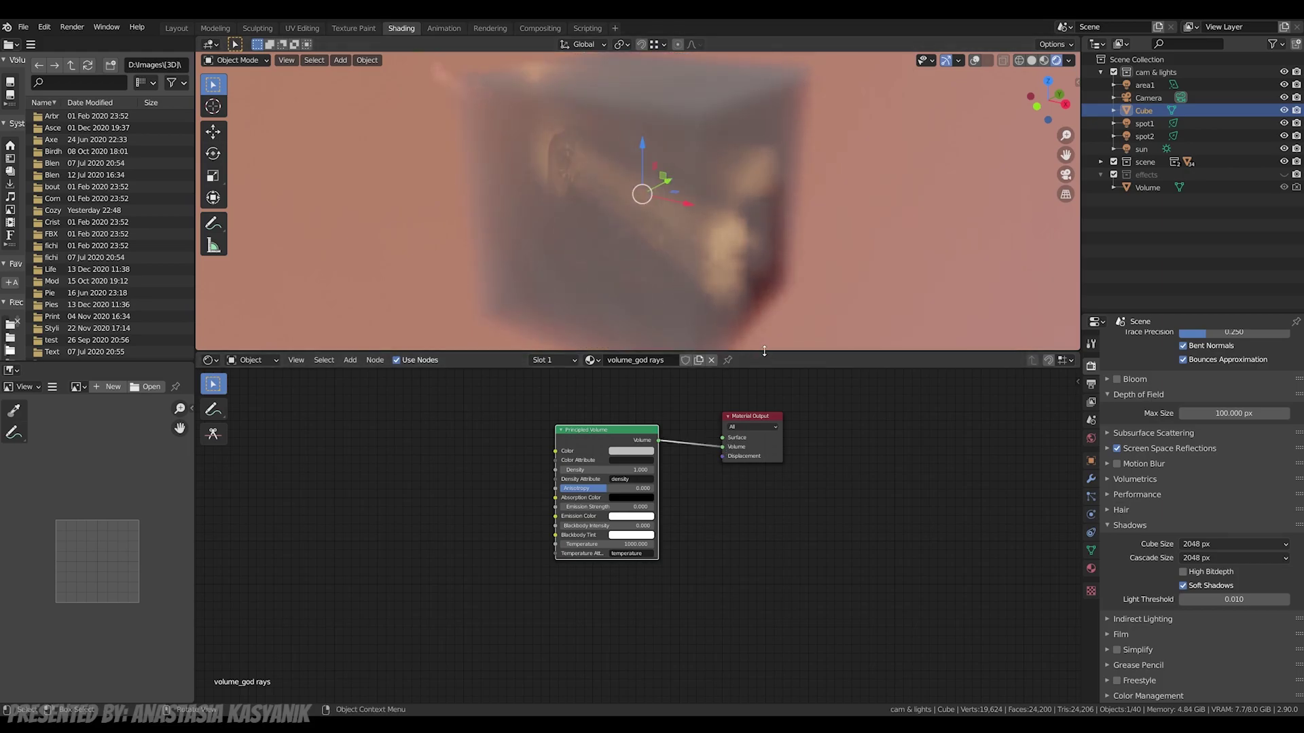
Step: Enlarge the 3D viewport, set the Principled Volume node's density to 0.02 and deselect the cube
drag(762, 351, 754, 439)
scroll(649, 402, up, 2)
click(606, 514)
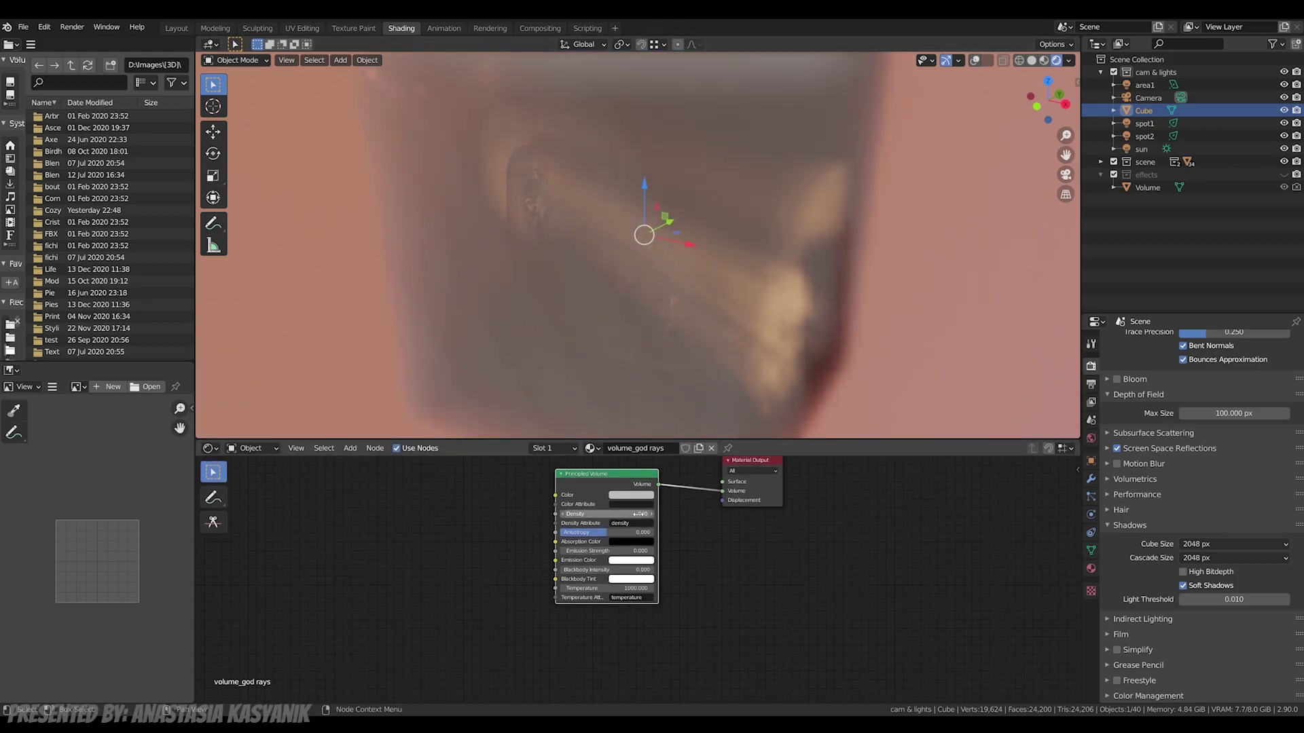
text(1.0)
key(Return)
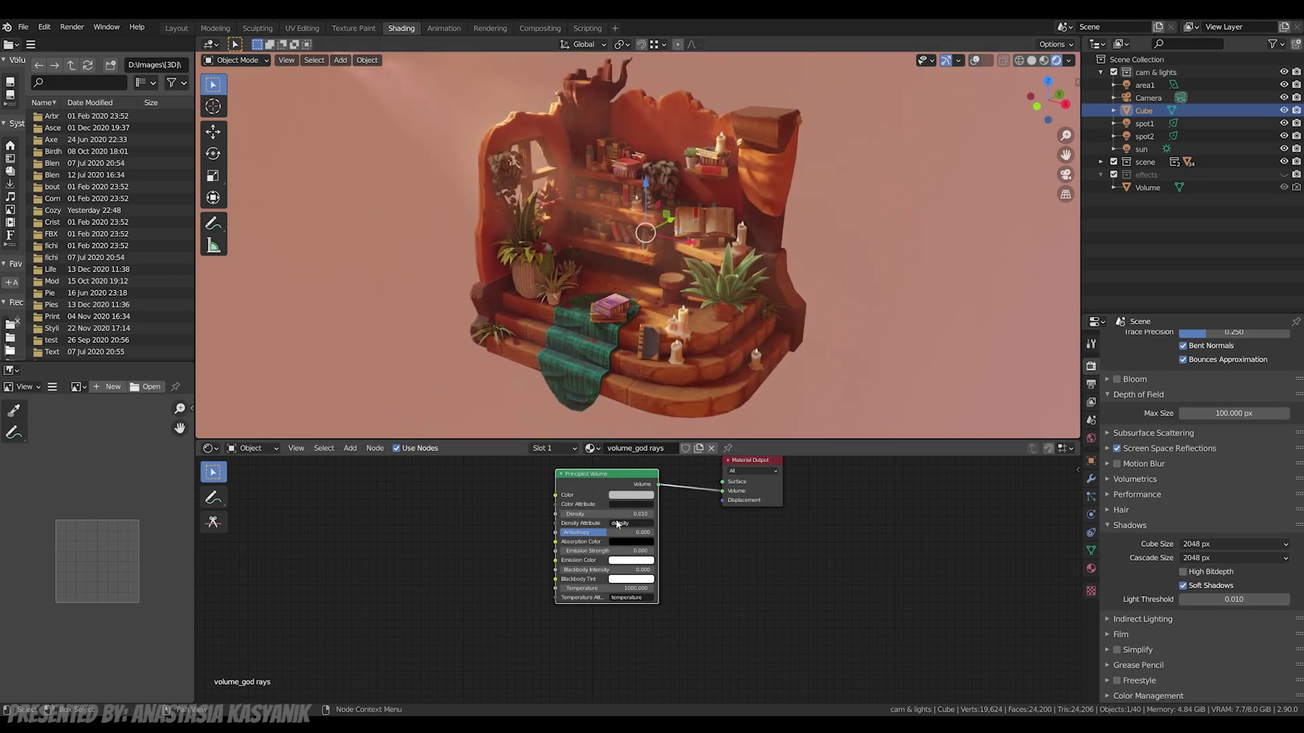
click(606, 514)
text(0.02)
key(Return)
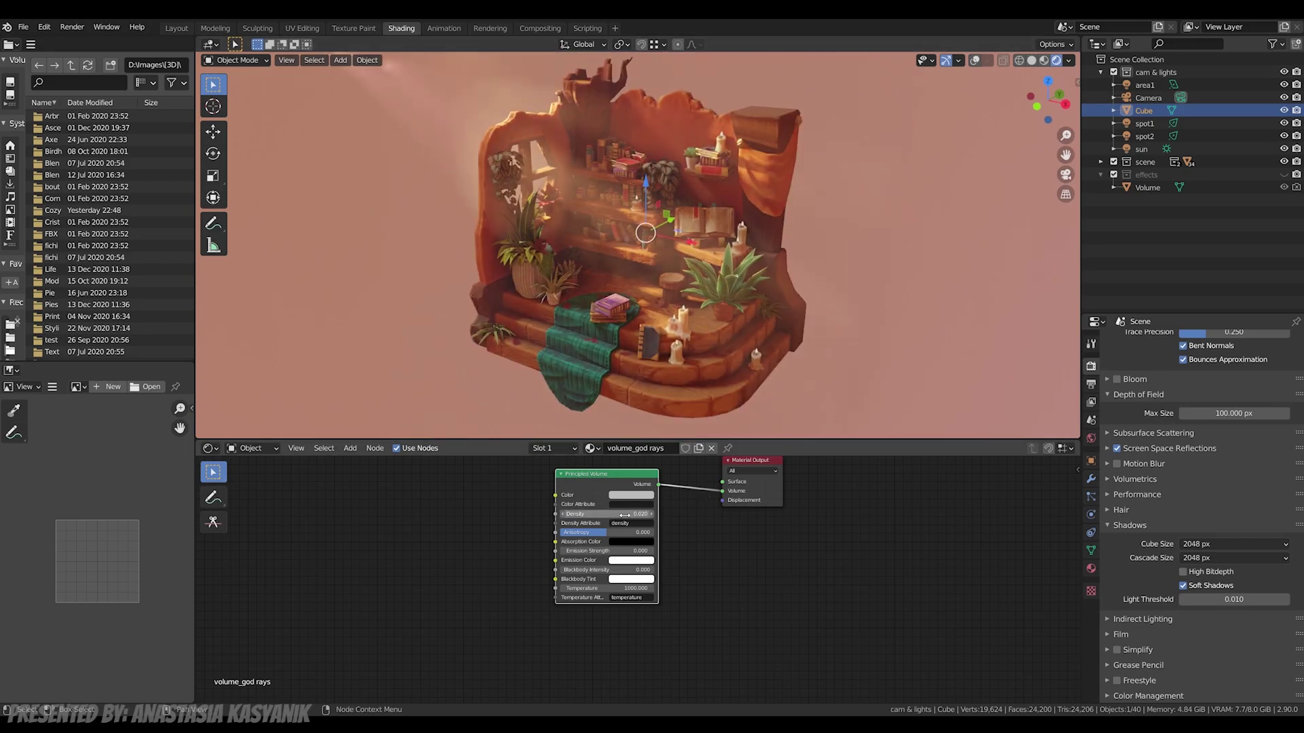
click(923, 363)
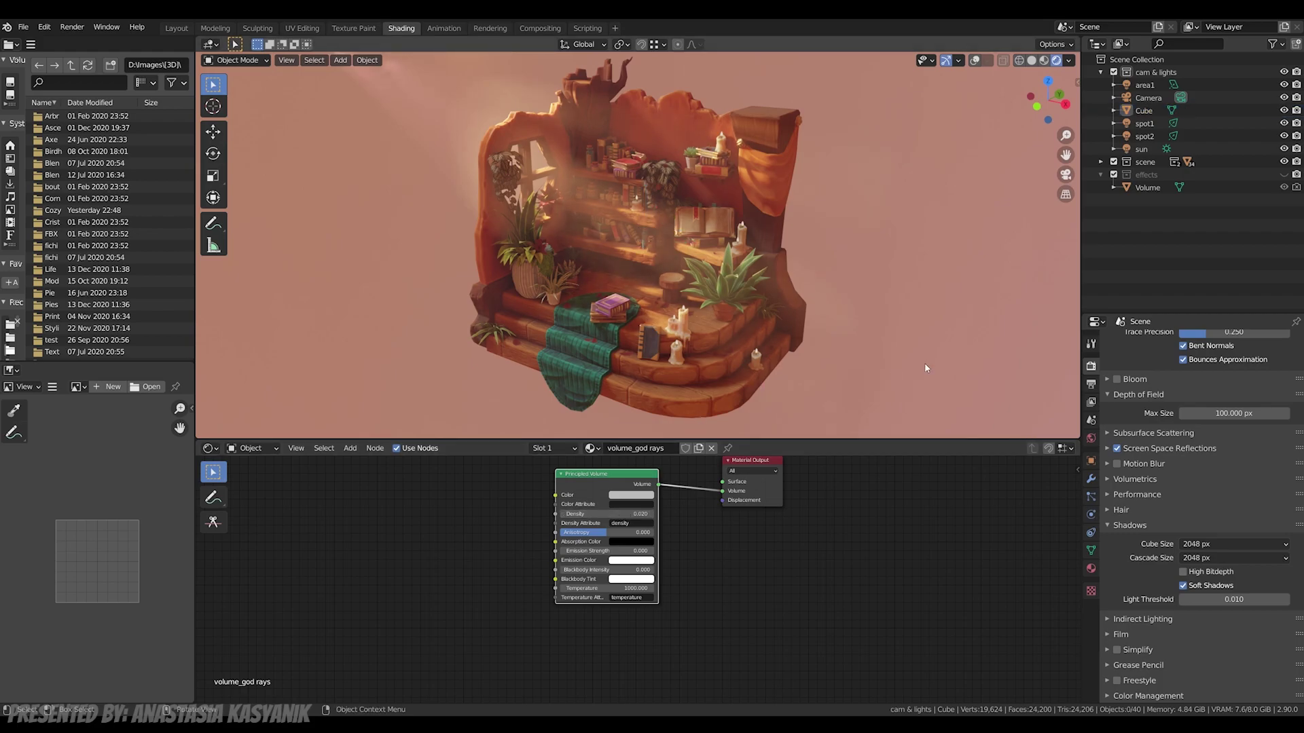
Step: Return to the Layout workspace and hide the viewport overlays for a clean view of the room
scroll(848, 340, down, 2)
middle_drag(741, 344, 751, 347)
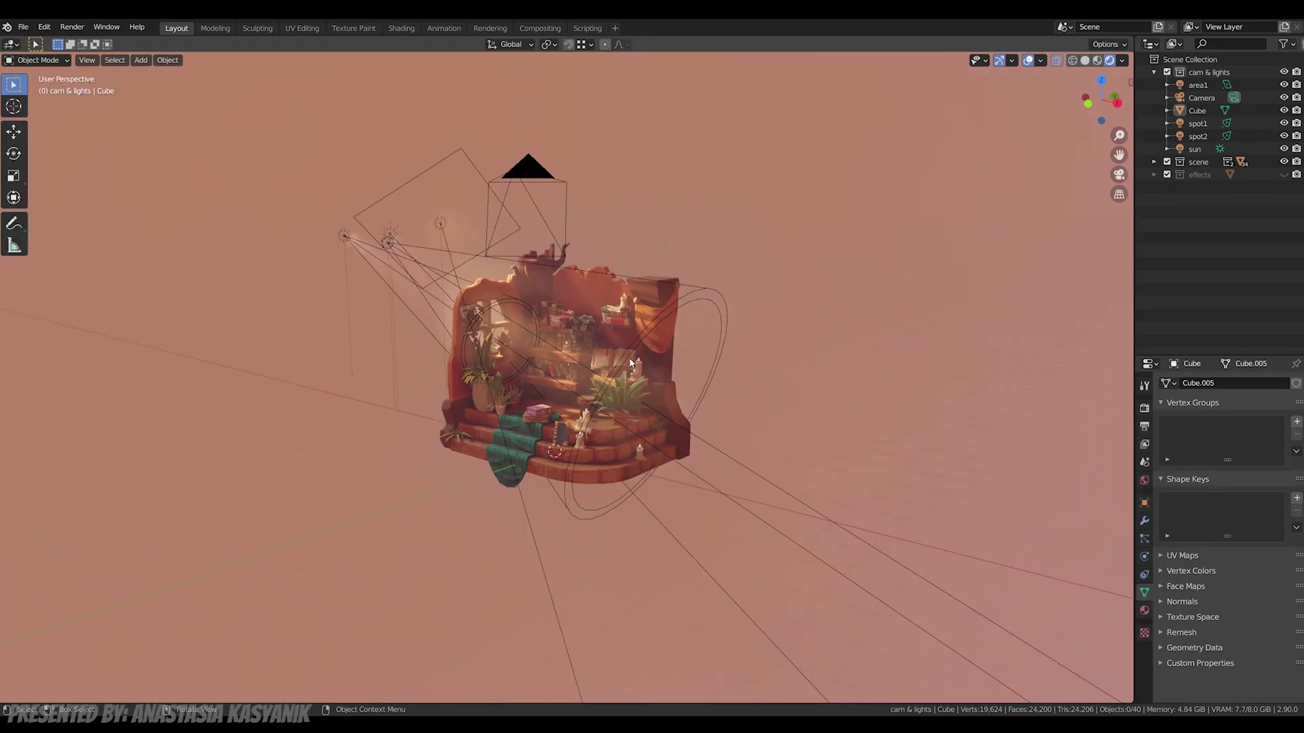
scroll(573, 371, up, 3)
middle_drag(573, 371, 650, 408)
click(1029, 62)
middle_drag(630, 503, 752, 496)
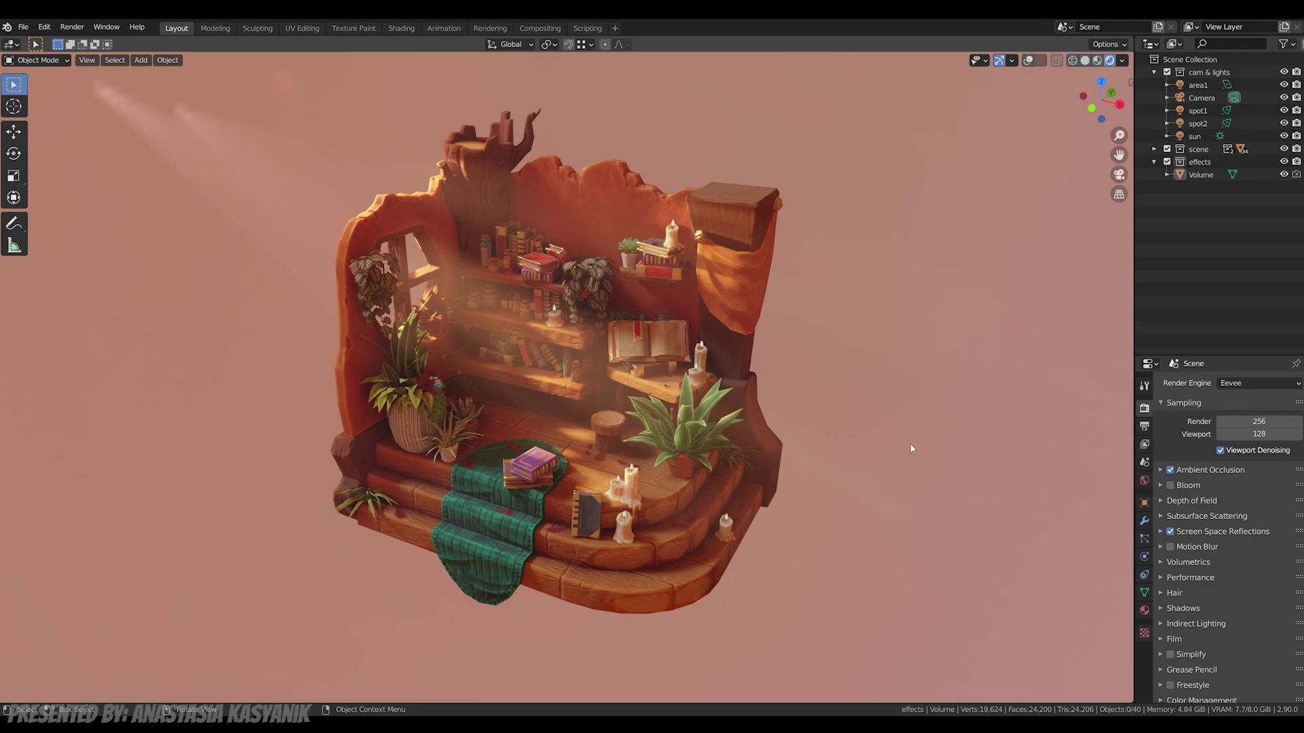
Step: Compare the room with ambient occlusion off and on, and examine its distance, factor and trace precision settings
click(1169, 471)
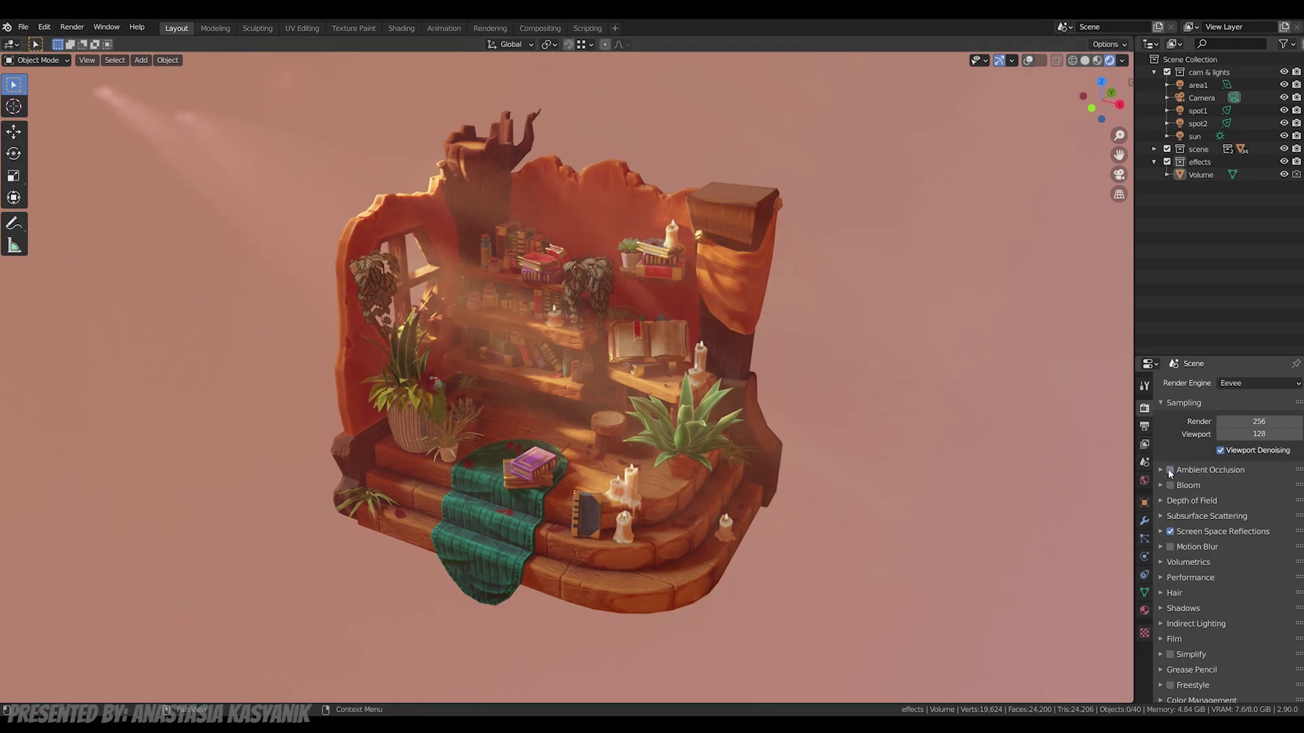
click(1169, 470)
click(1161, 470)
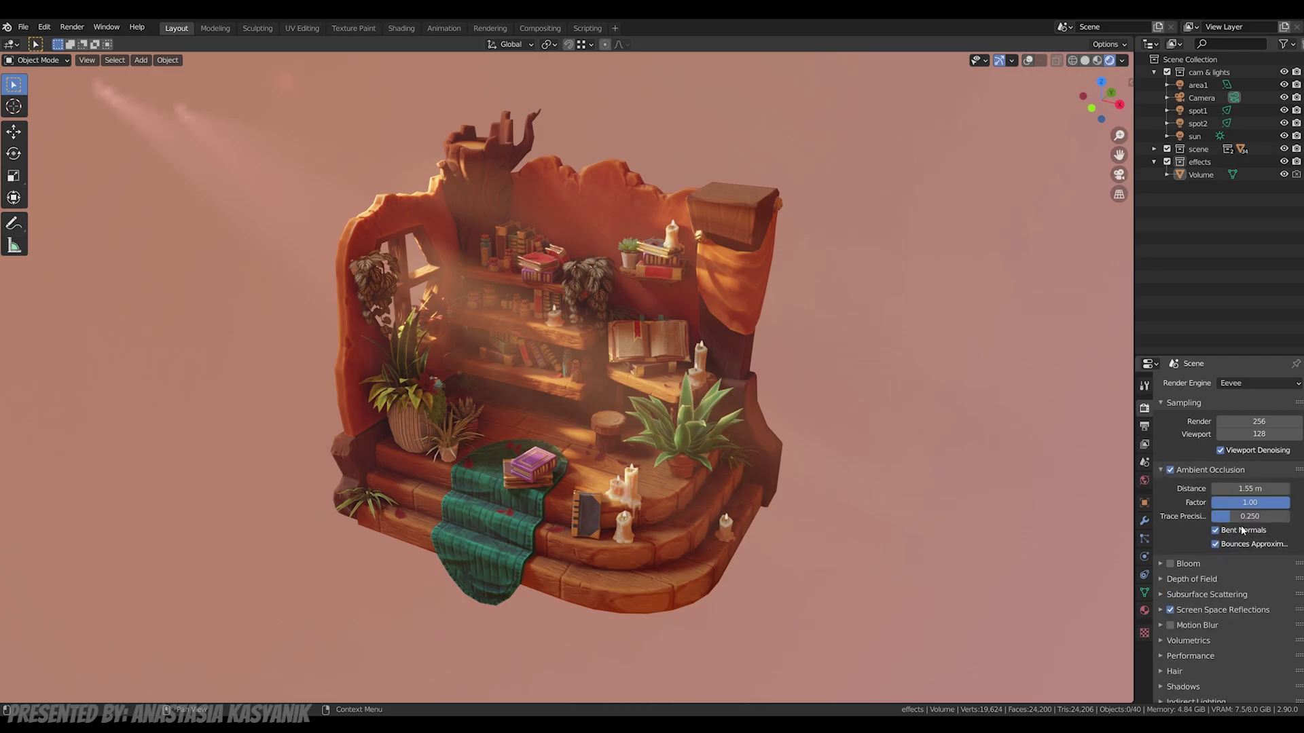
mouse_move(1239, 488)
mouse_down()
mouse_move(1159, 489)
mouse_move(1240, 488)
mouse_up()
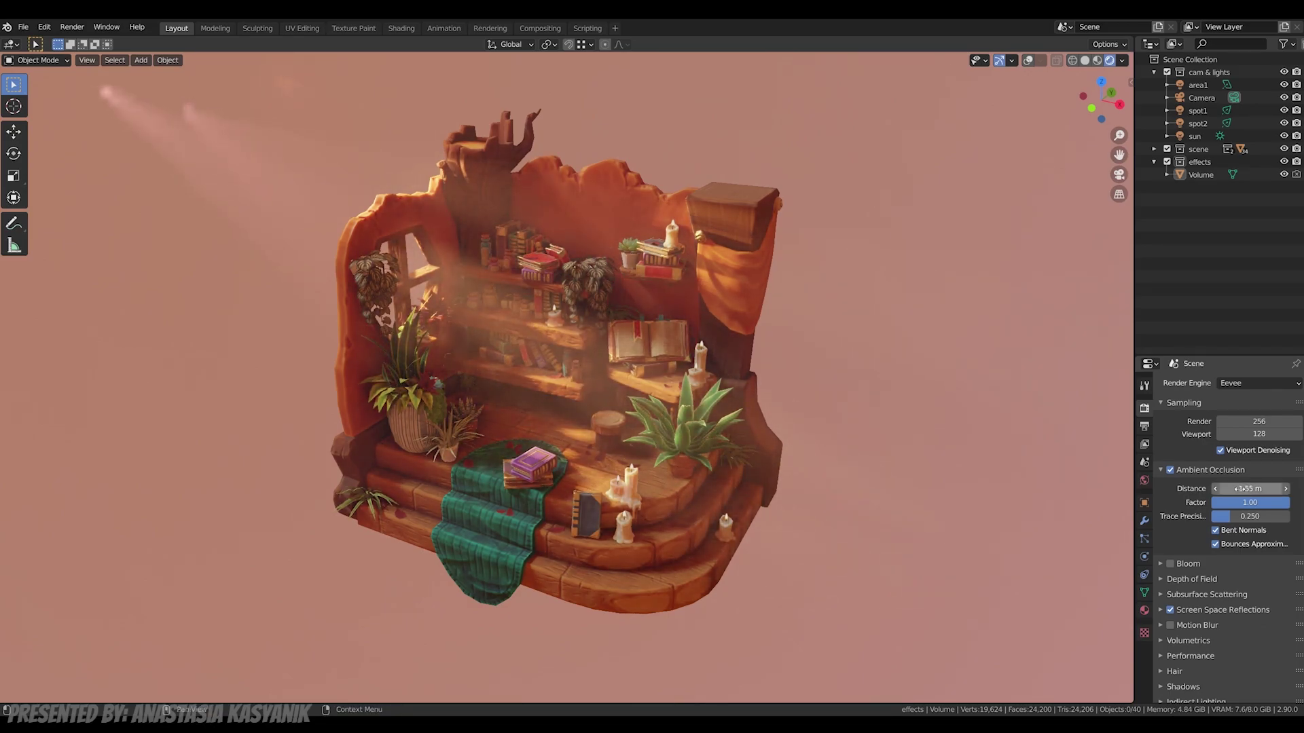
click(1161, 469)
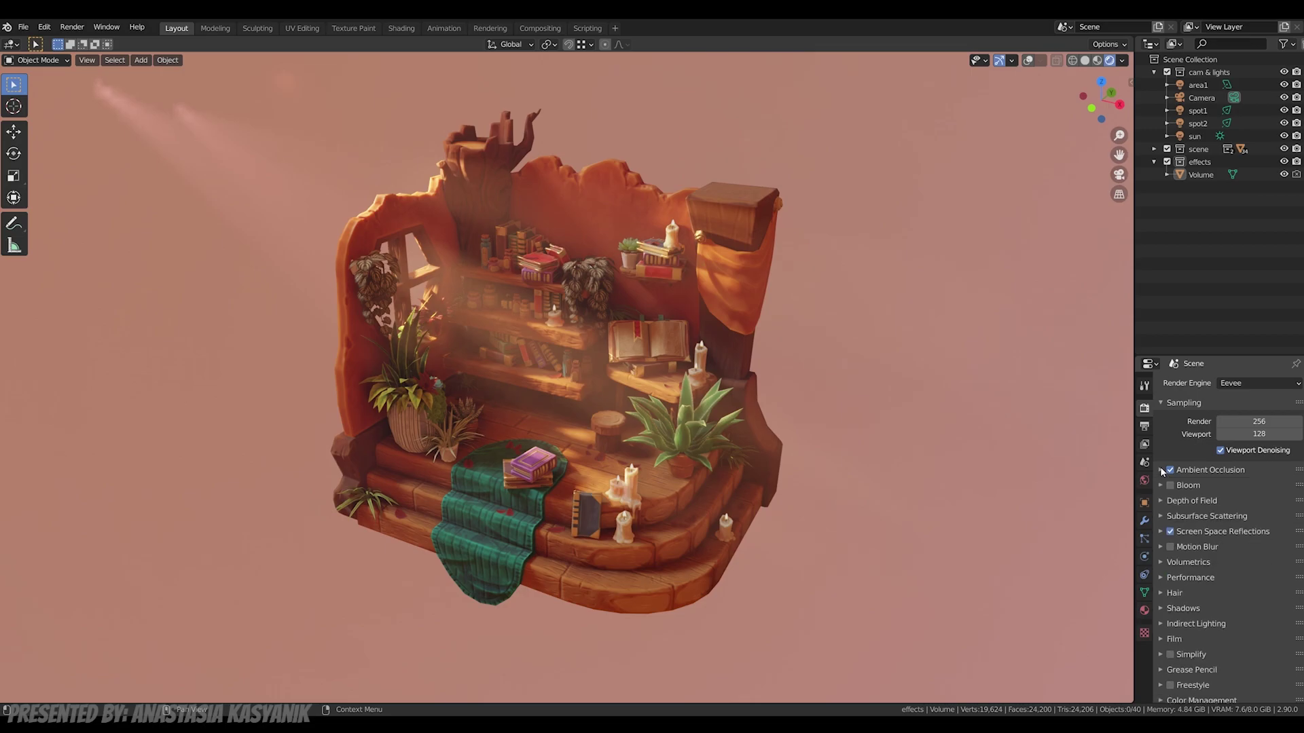
Step: Try bloom on the scene with a radius of 6.462 and switch it back off
scroll(747, 540, up, 2)
scroll(736, 547, down, 1)
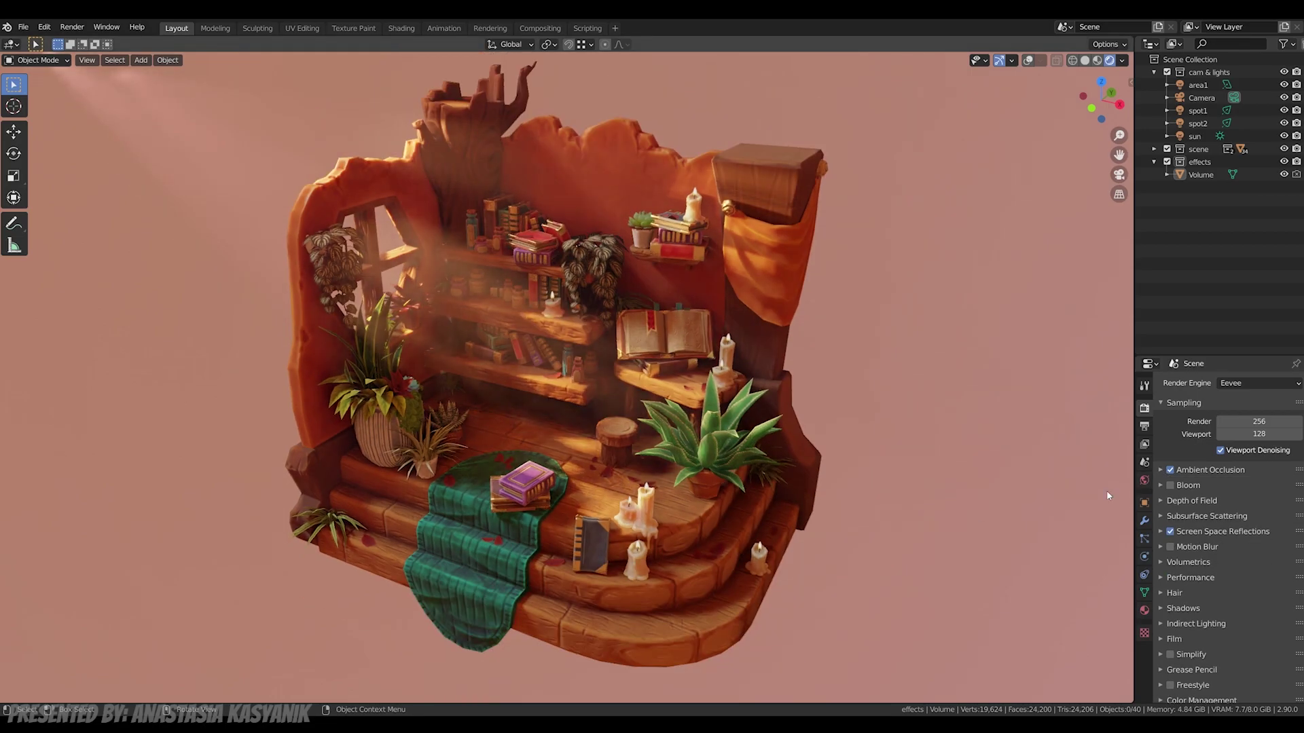
click(1171, 486)
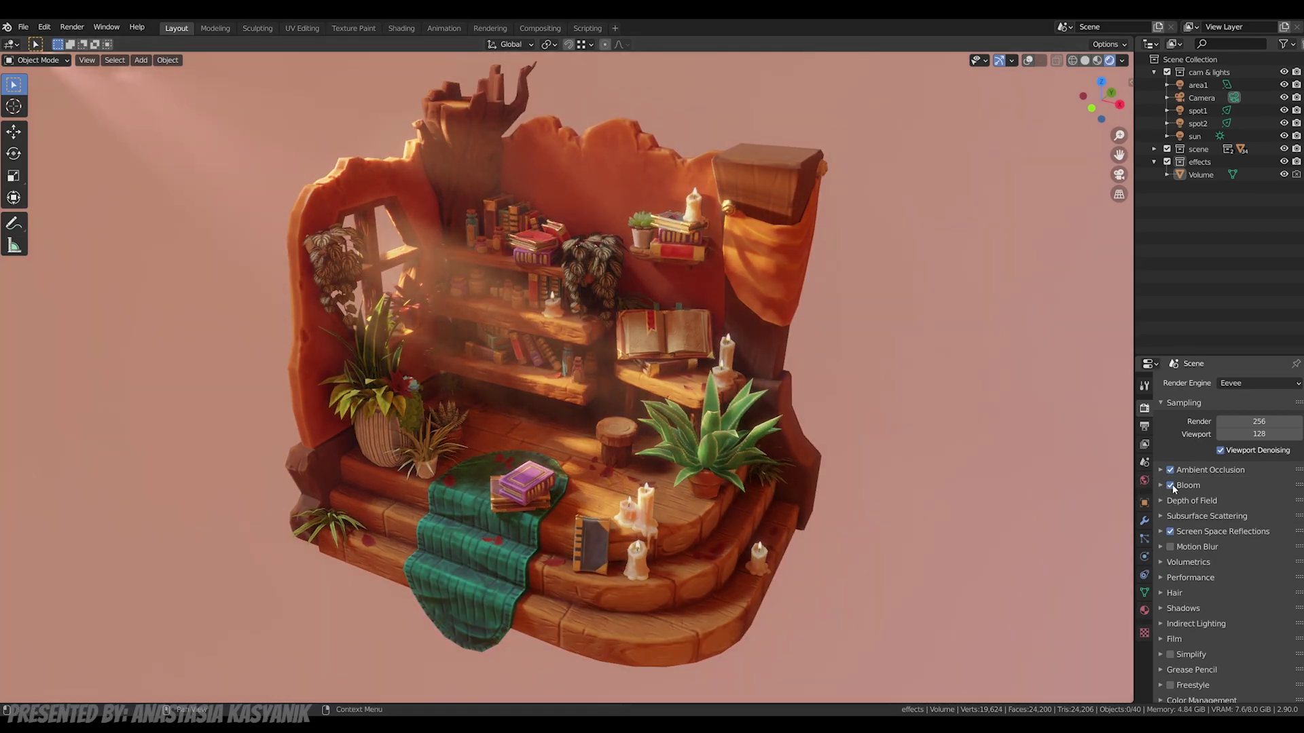
click(1160, 486)
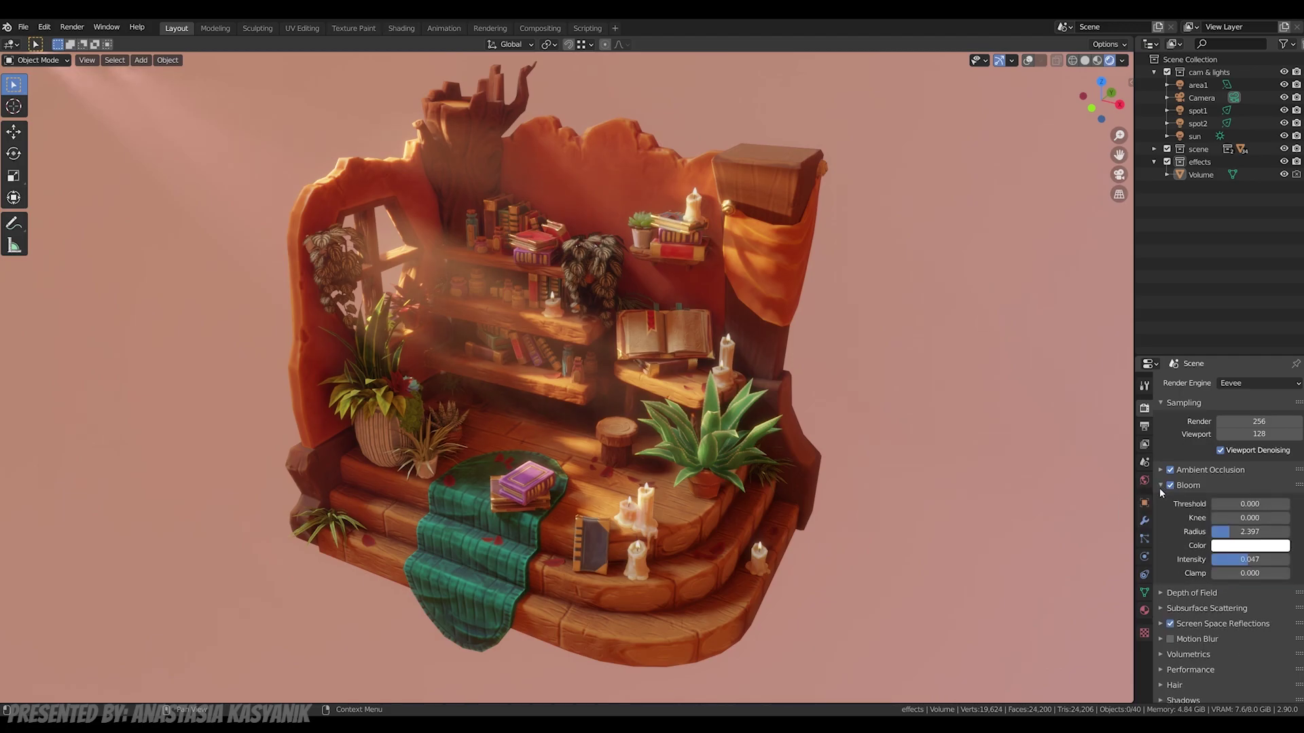
drag(1227, 532, 1262, 531)
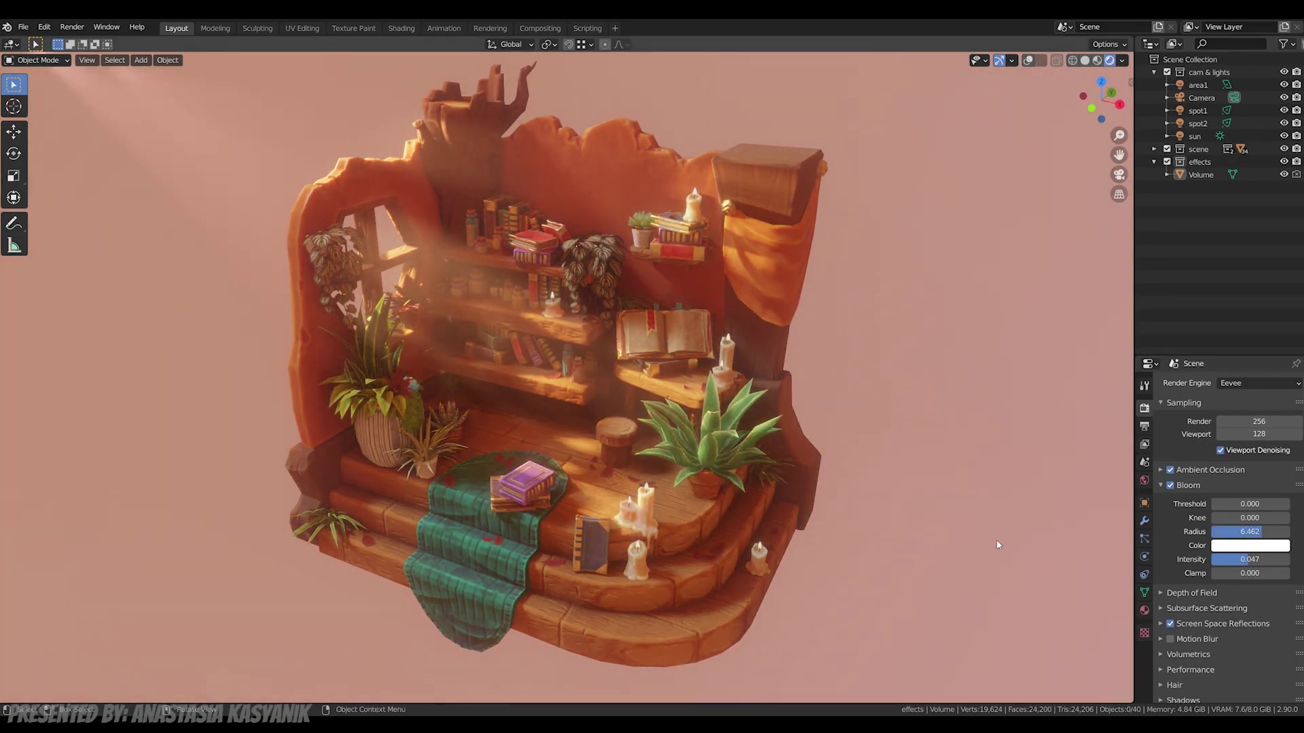
click(1169, 486)
click(1159, 485)
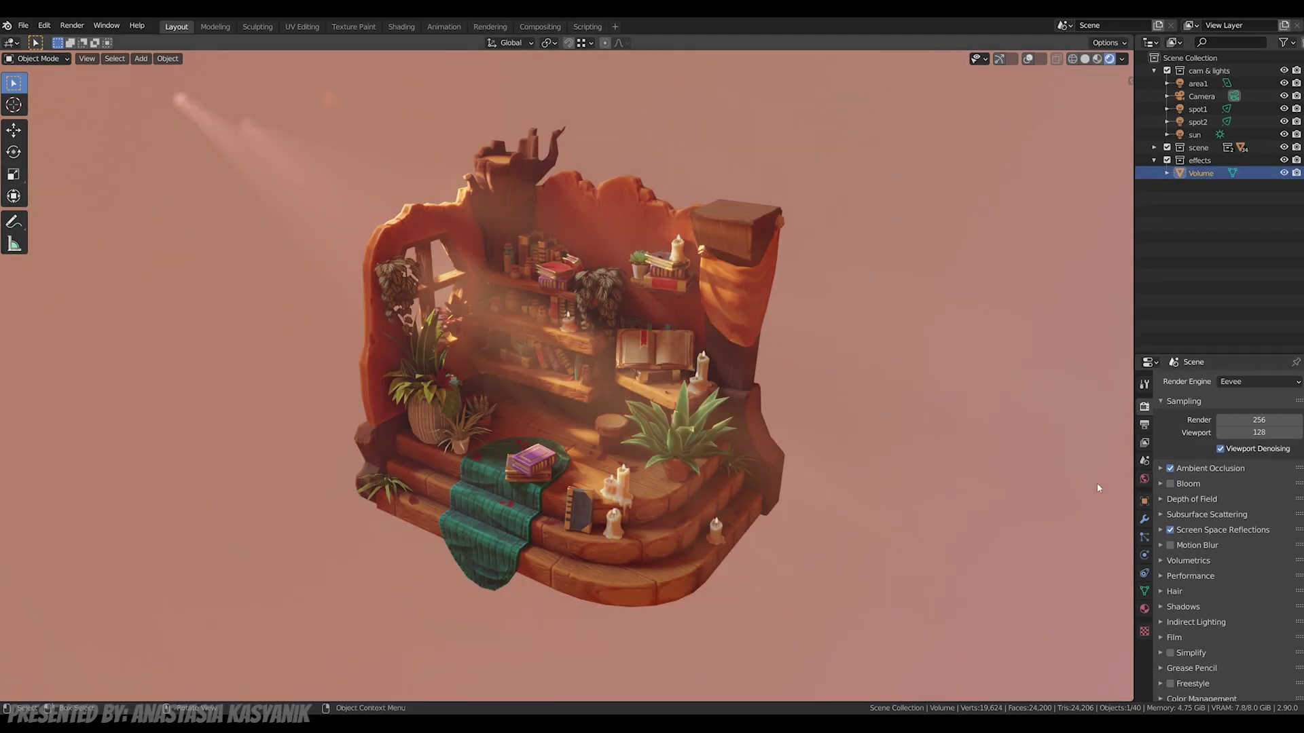
Step: Compare screen space reflections off and on close to the golden curtain knob and the candle on the books
click(1161, 531)
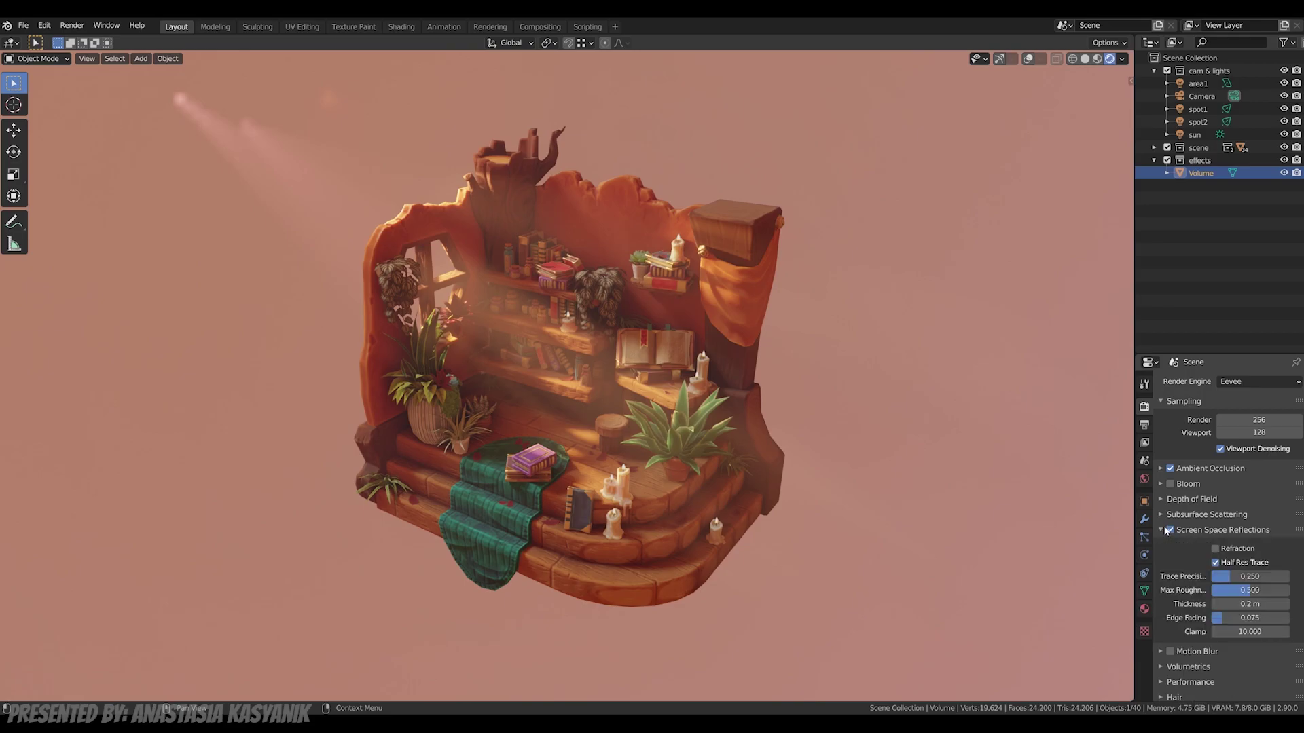
scroll(780, 292, up, 5)
middle_drag(794, 279, 646, 377)
scroll(601, 426, up, 4)
click(1172, 529)
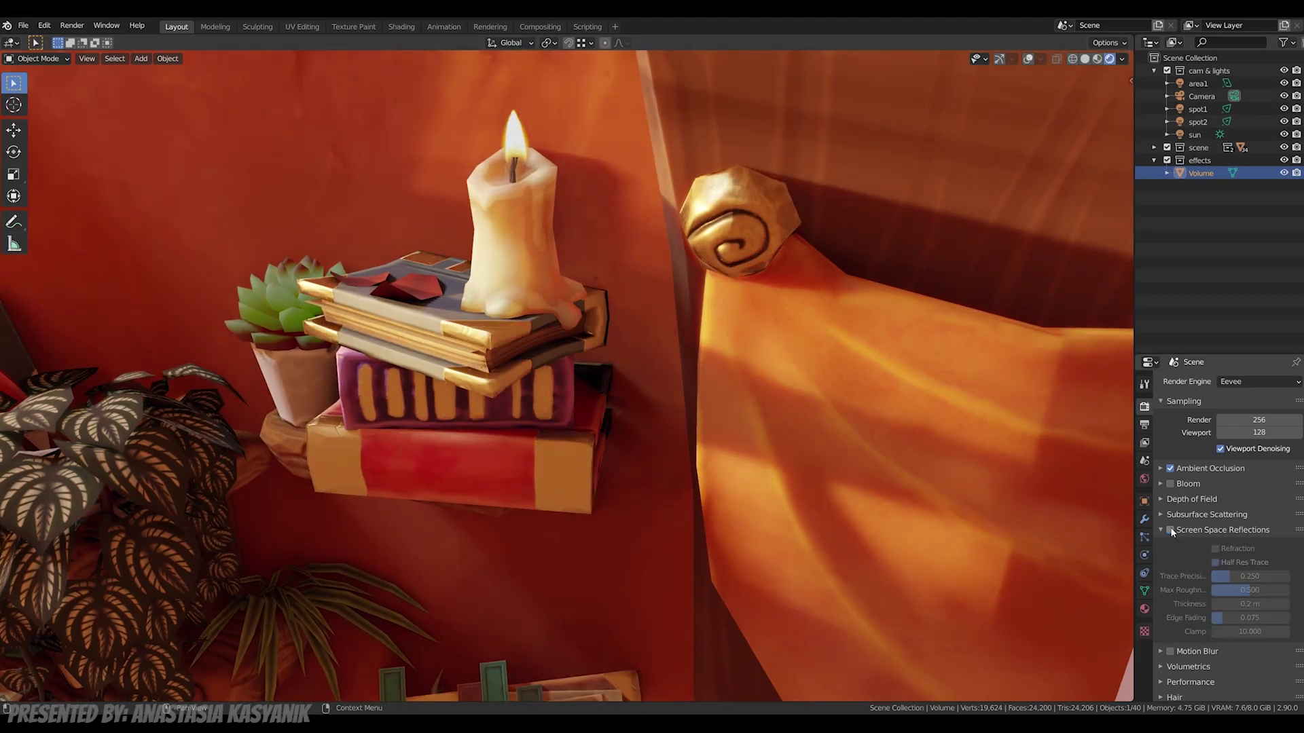
click(1171, 530)
drag(1236, 593, 1253, 592)
click(1170, 530)
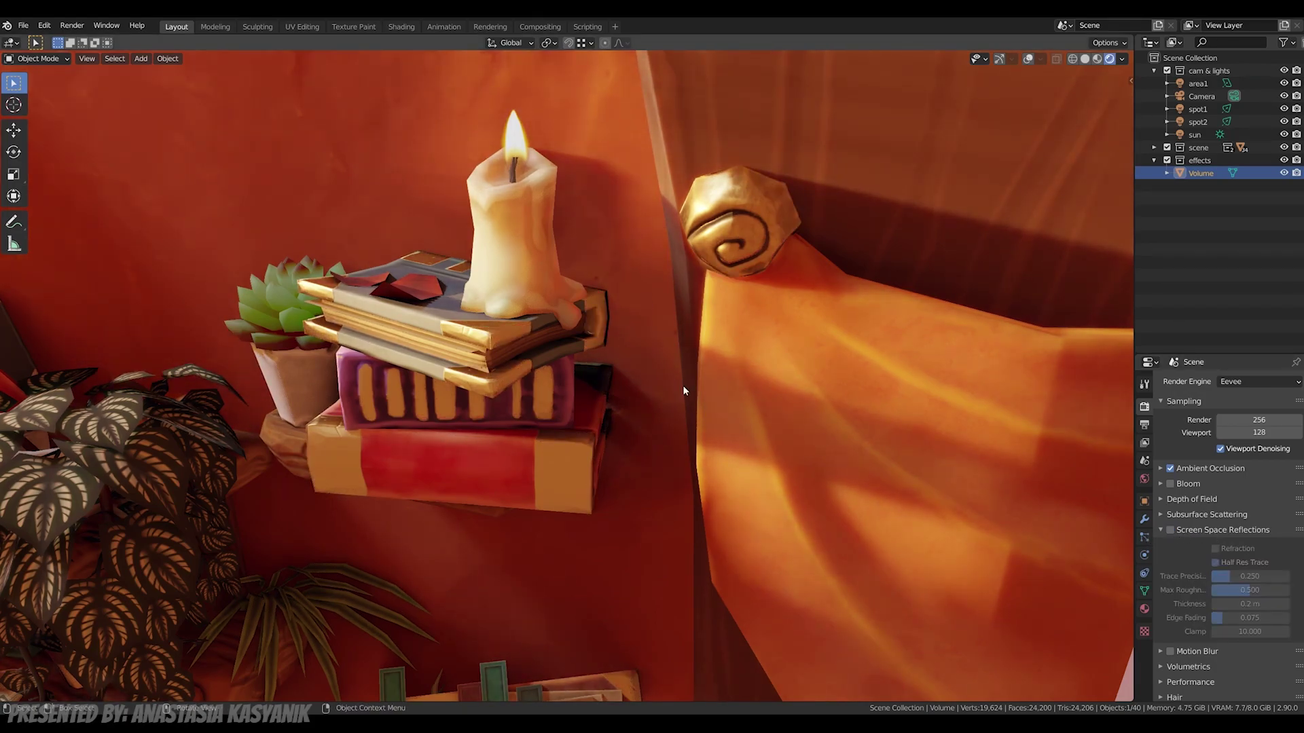
scroll(683, 391, down, 7)
mouse_move(683, 391)
middle_down()
mouse_move(666, 410)
mouse_move(679, 386)
middle_up()
scroll(652, 418, down, 8)
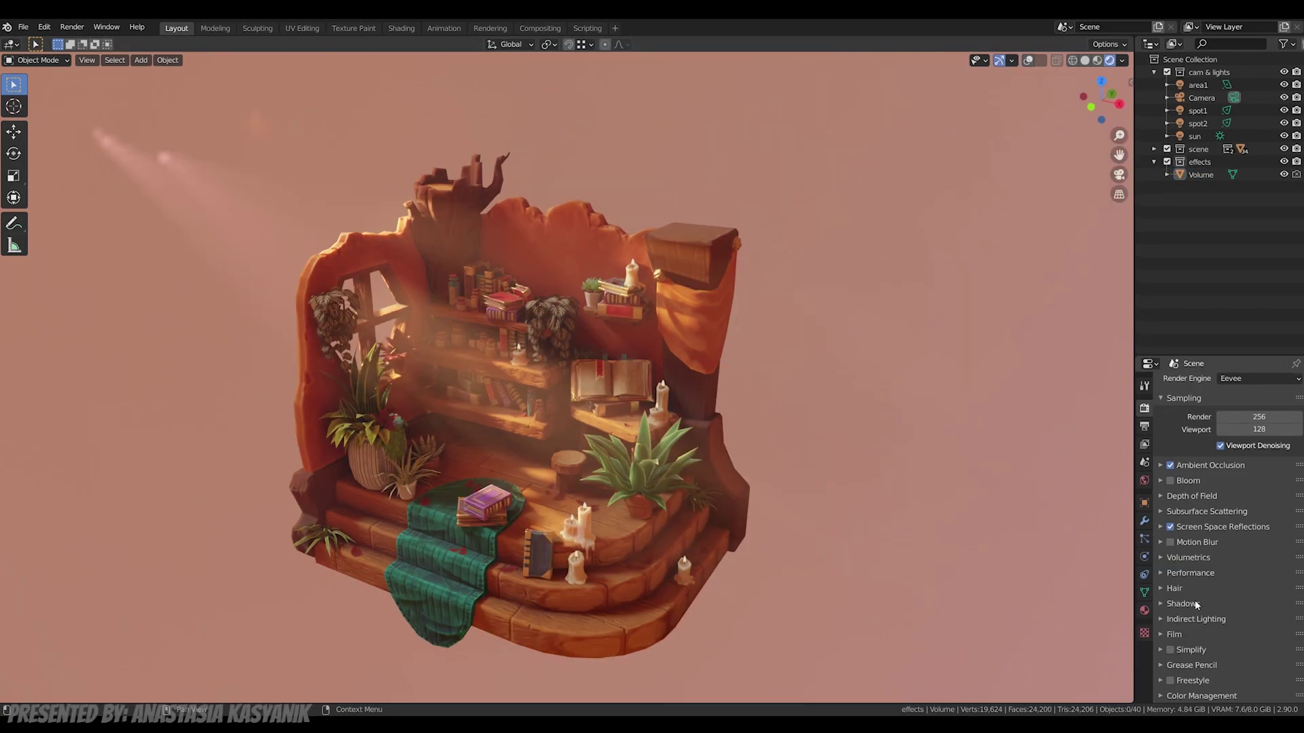
Step: Turn soft shadows off, inspect the shadow edges on the floor and steps, and turn them back on
click(1164, 604)
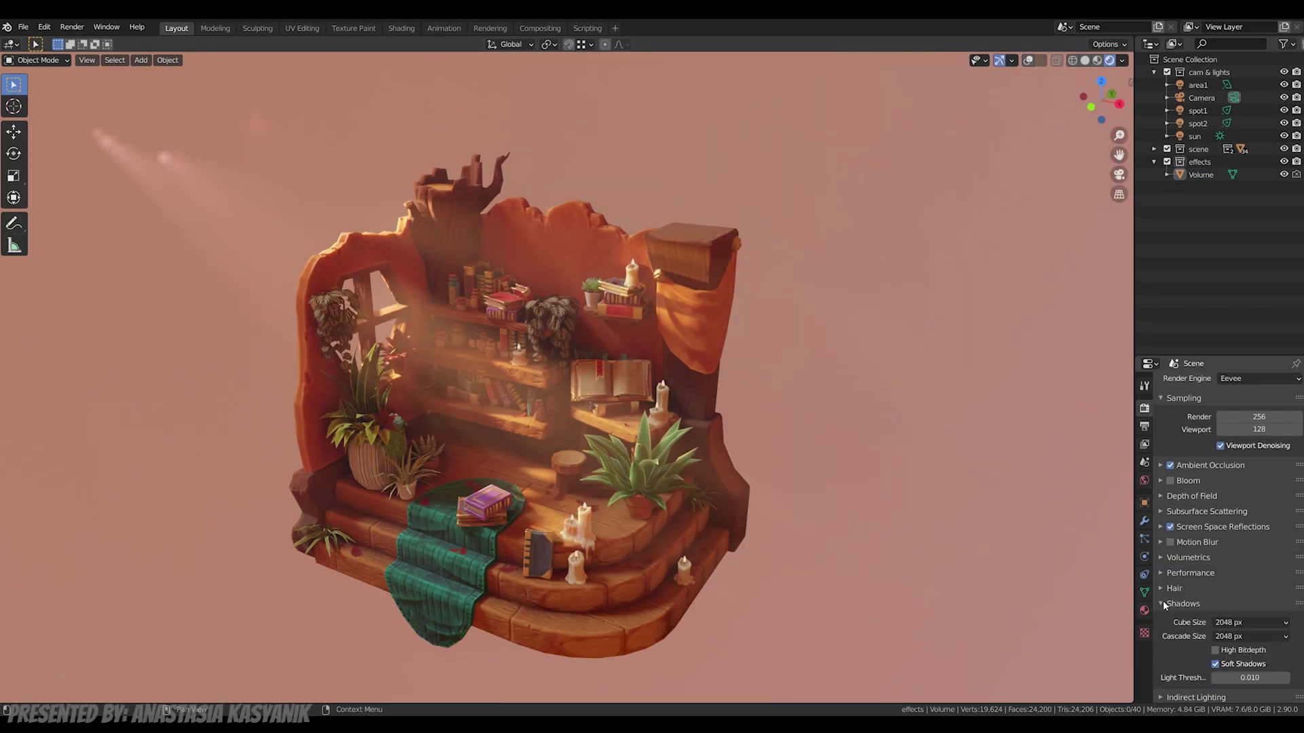
scroll(1172, 594, down, 3)
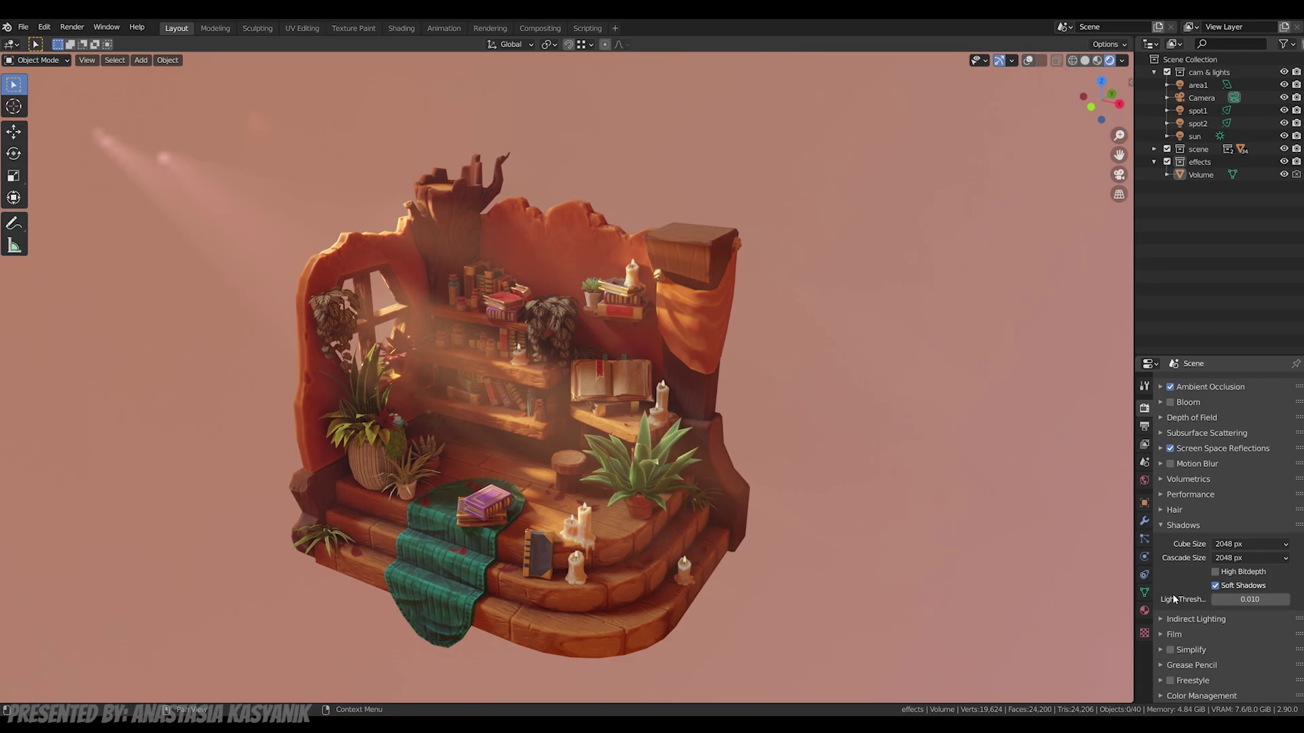
click(1216, 585)
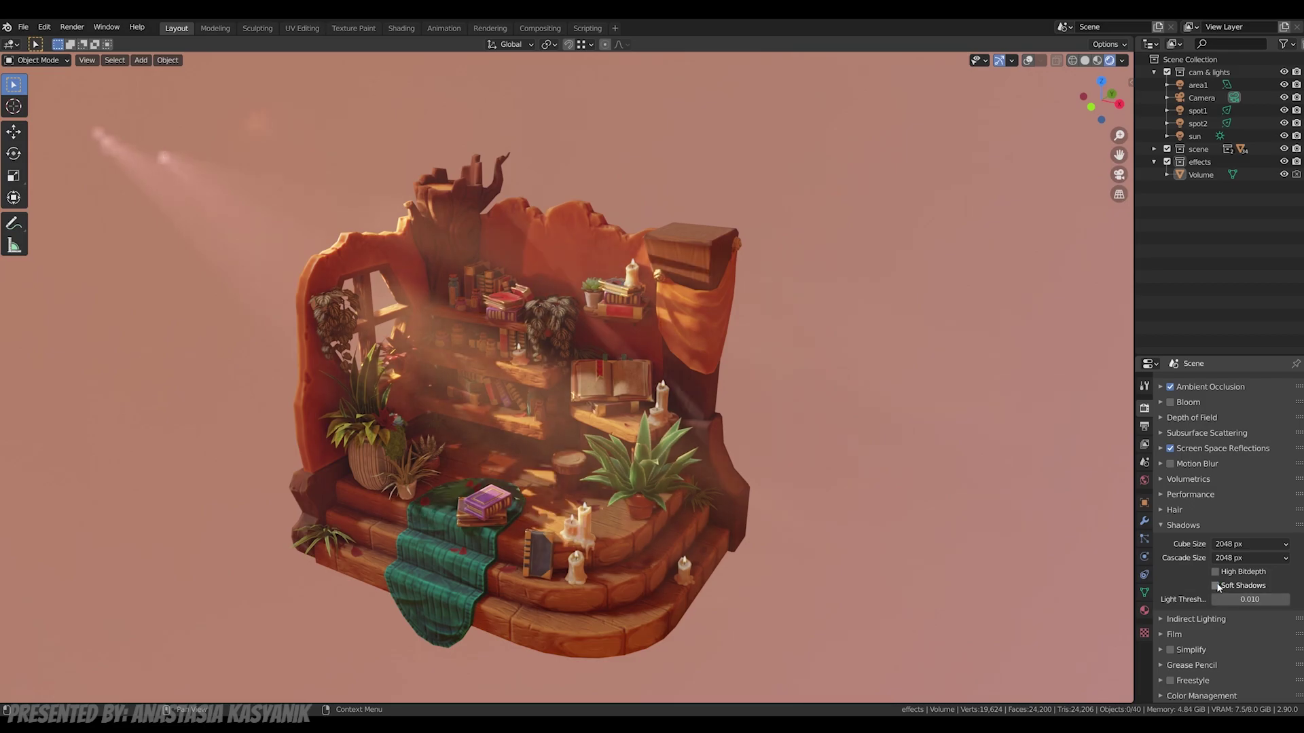
scroll(571, 586, up, 4)
shift+middle_drag(570, 585, 711, 334)
mouse_move(534, 511)
middle_down()
mouse_move(575, 563)
mouse_move(551, 527)
middle_up()
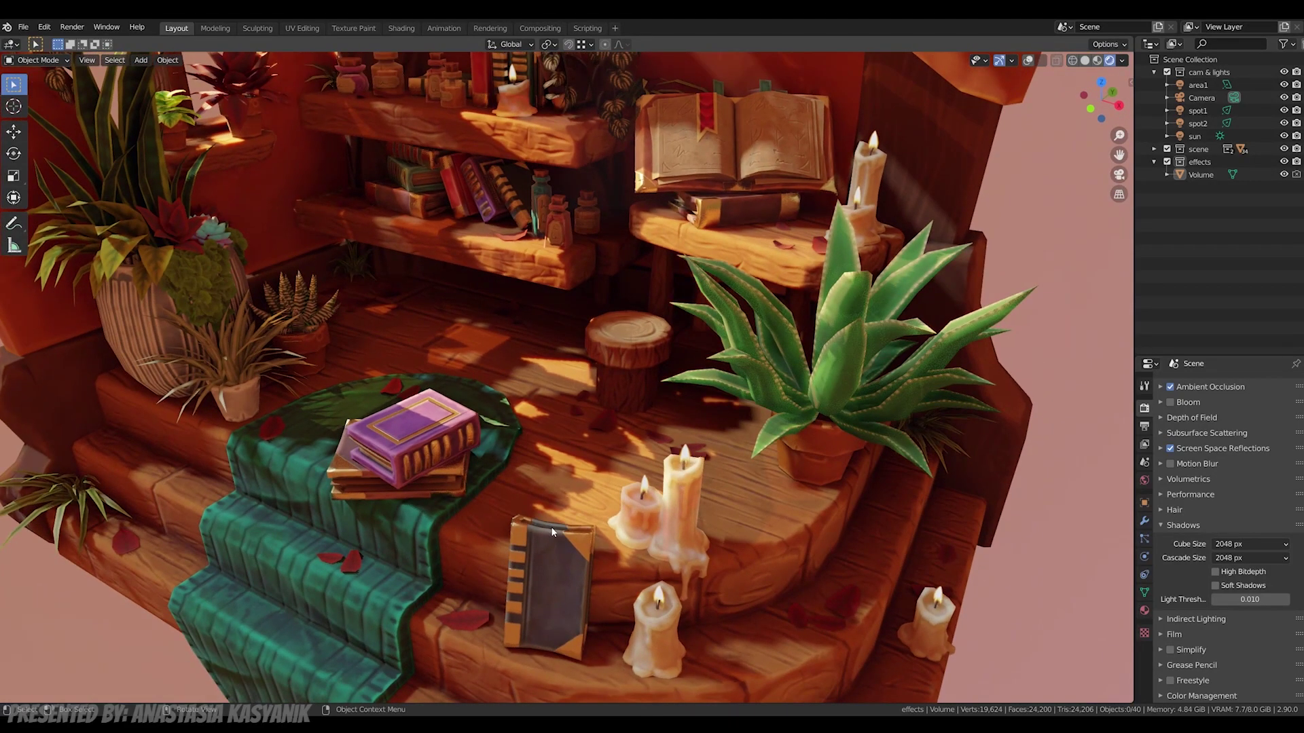
scroll(552, 532, down, 2)
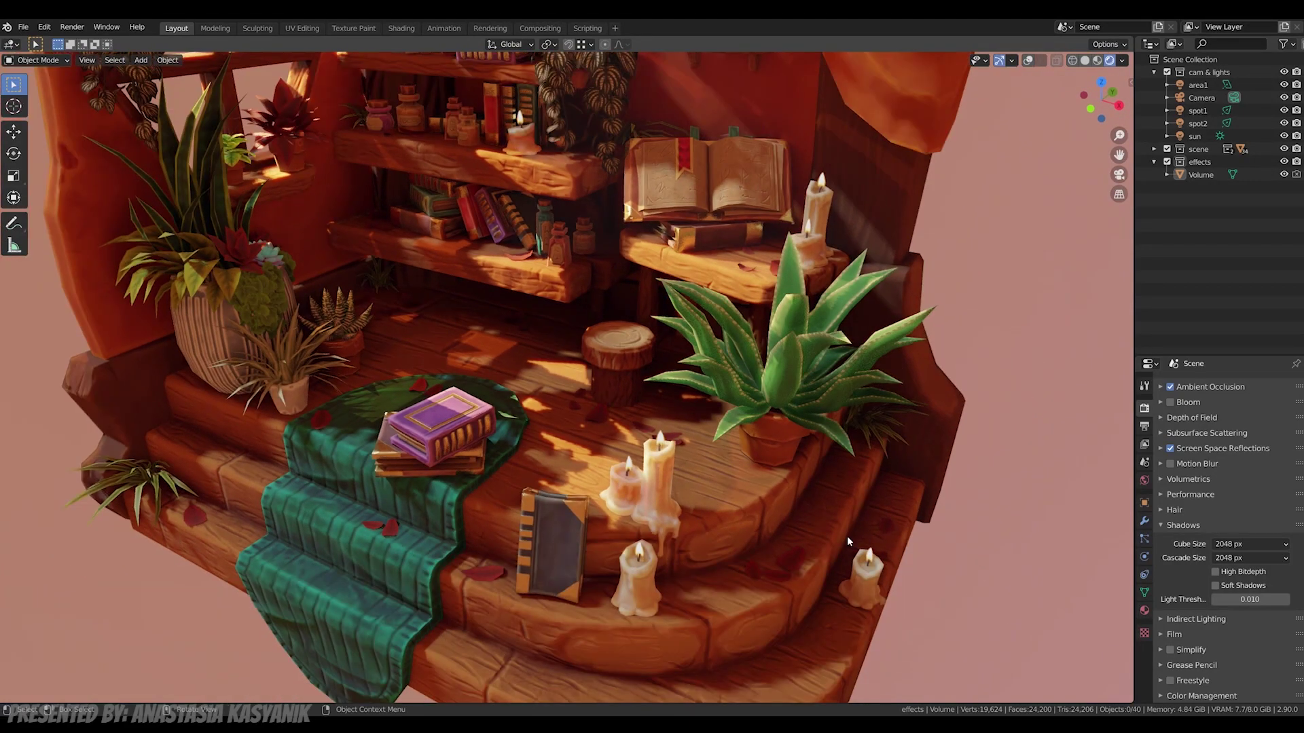
click(1216, 586)
scroll(924, 555, up, 2)
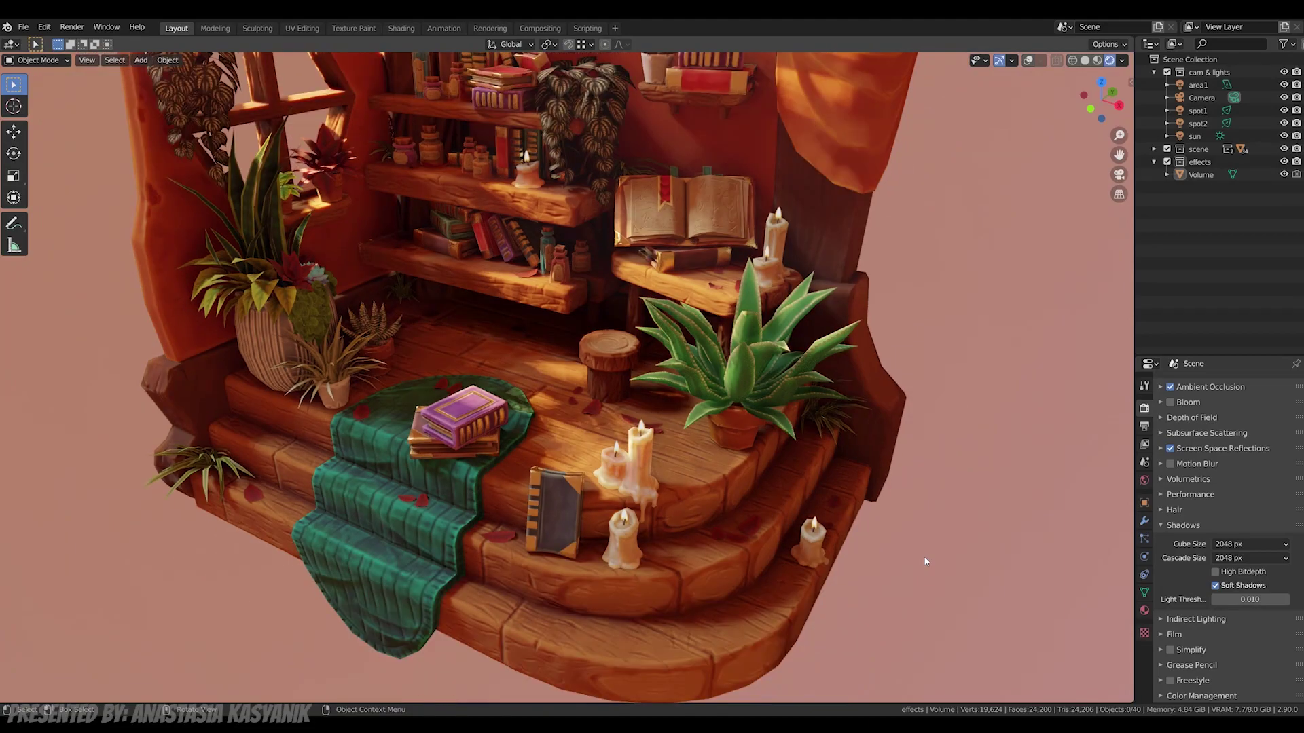
click(1159, 524)
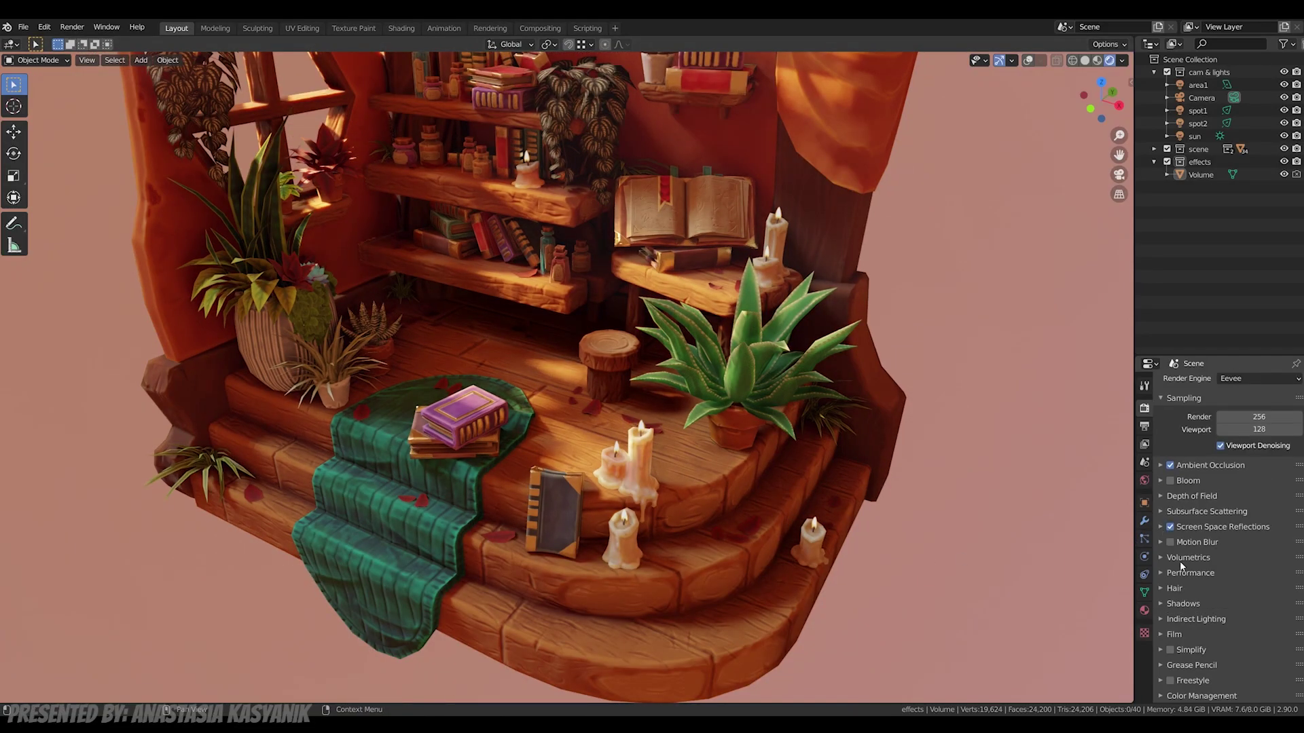
Step: Select the spot1 light and turn off its contact shadows
click(1197, 110)
scroll(958, 168, down, 3)
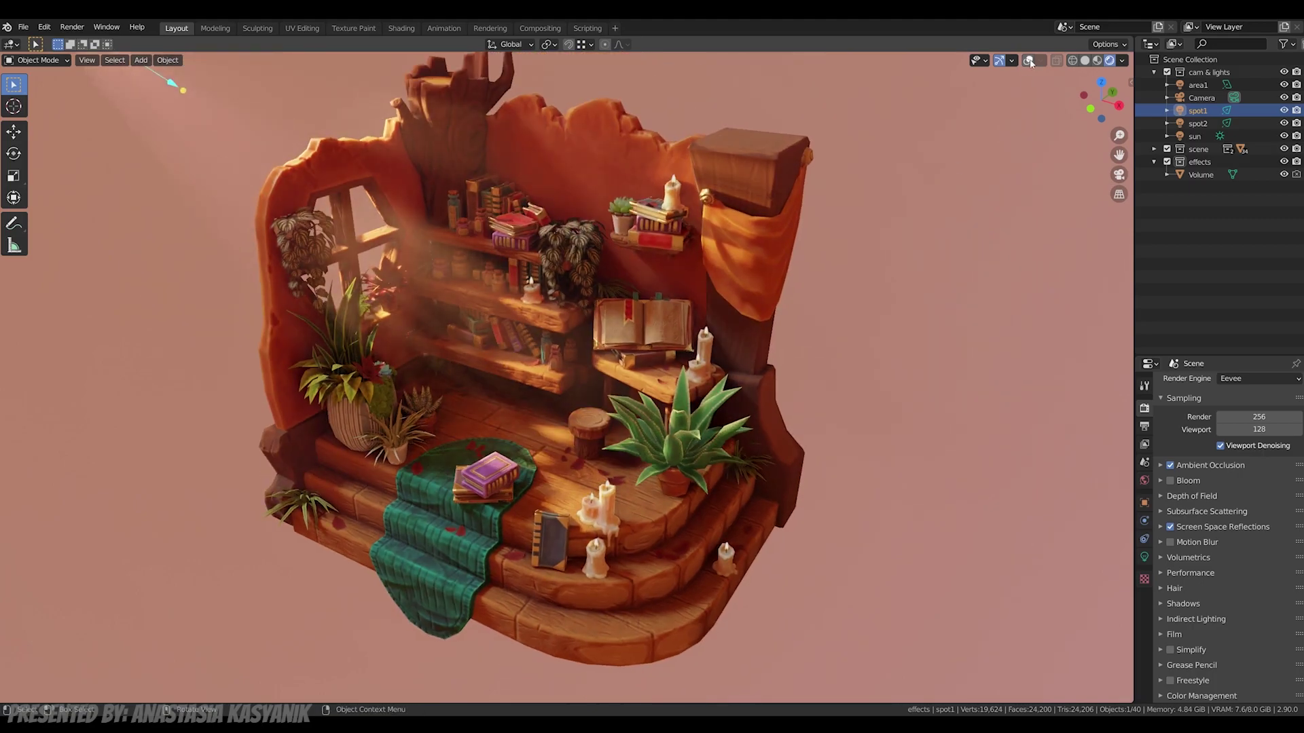
click(1145, 557)
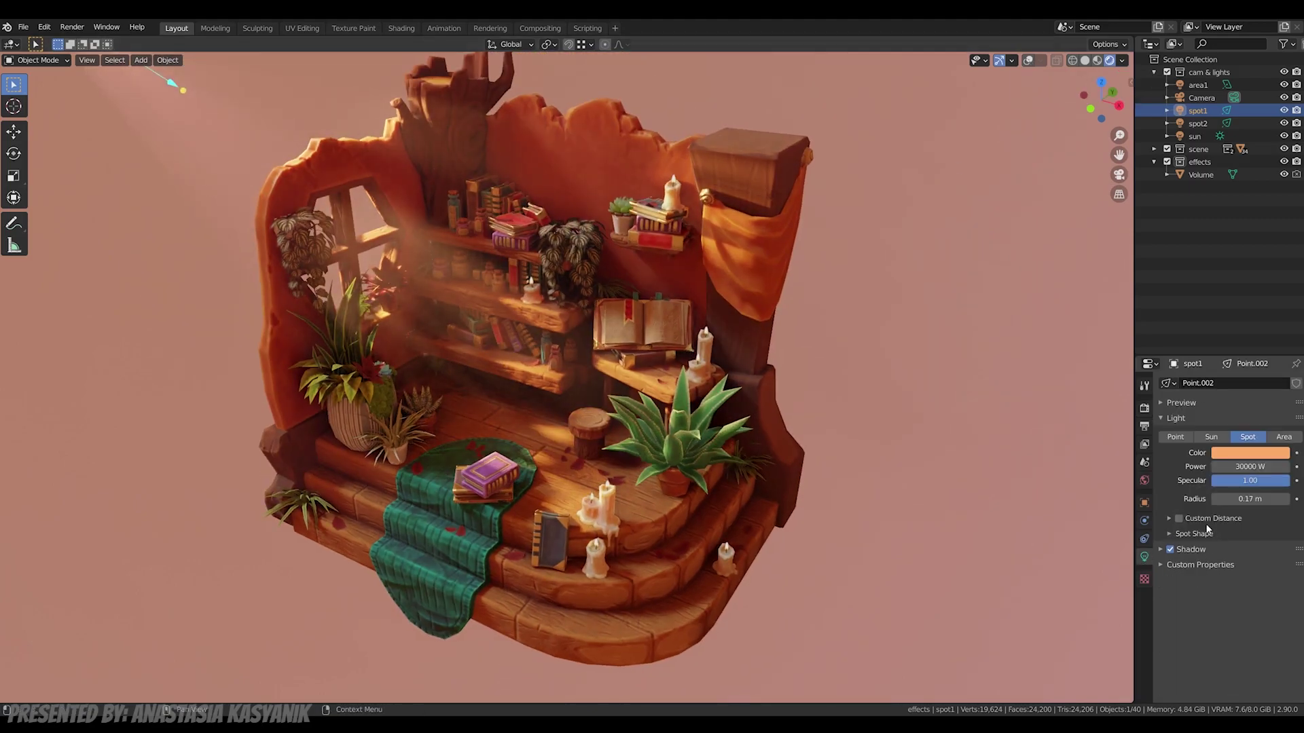
click(1160, 554)
click(1171, 602)
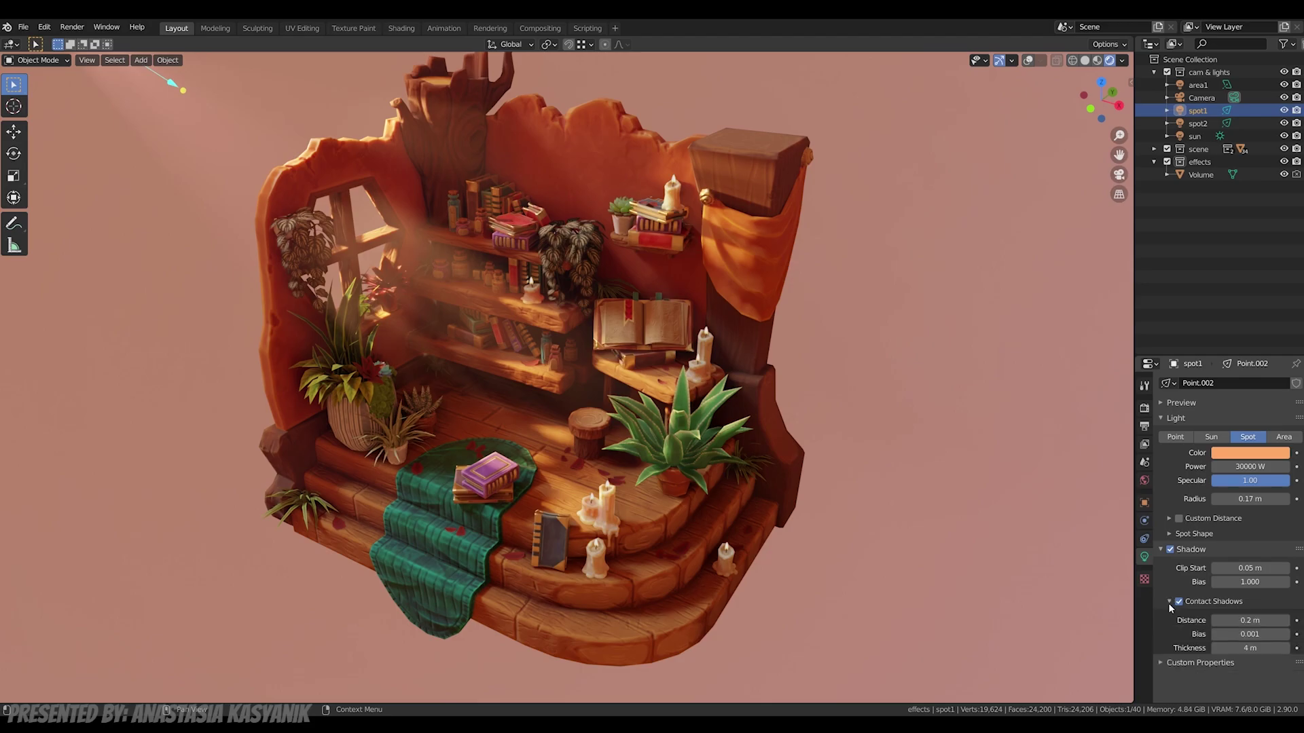
click(1179, 602)
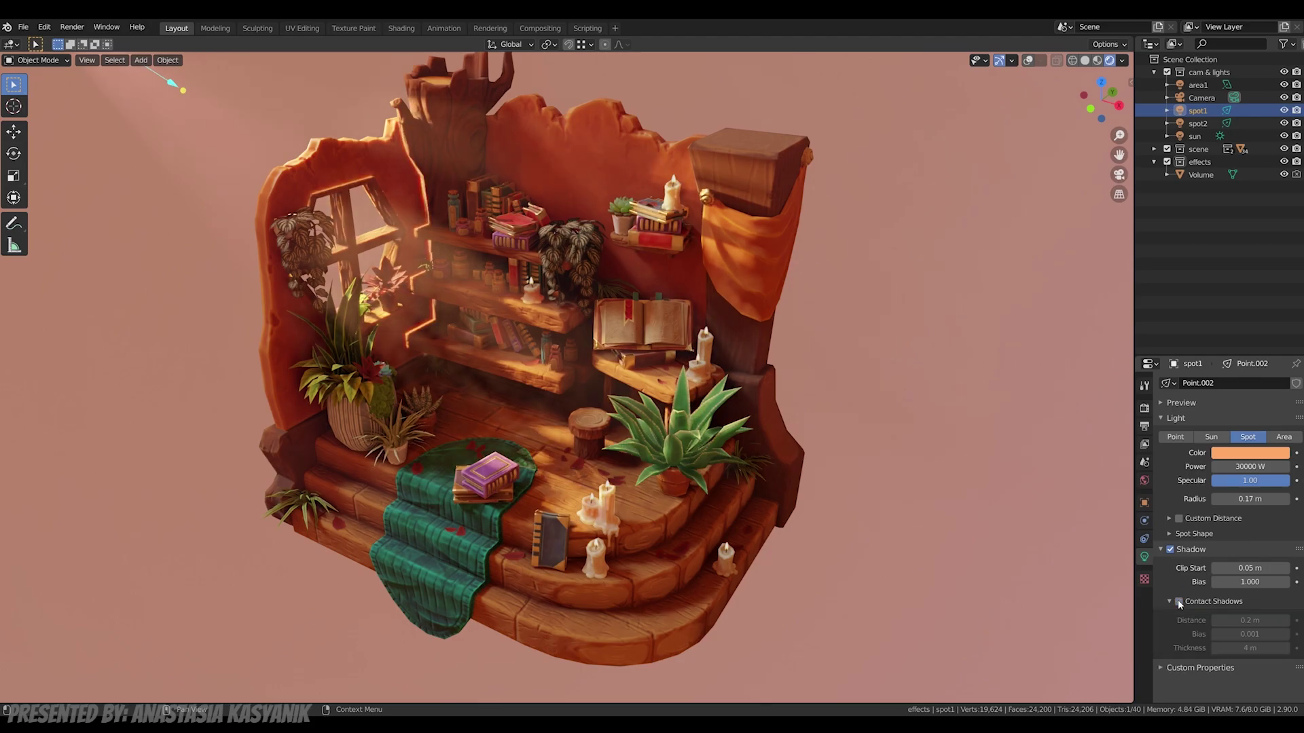